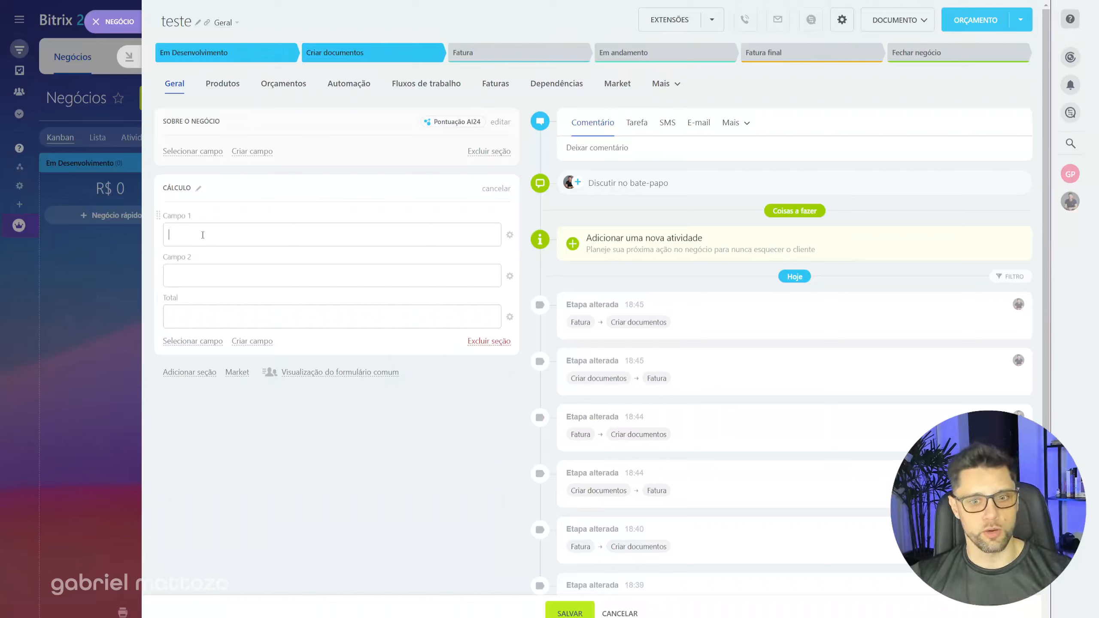
Step: Enter 1 in both Campo 1 and Campo 2 of the Cálculo section, leaving Total empty, then save and close the deal
{"action": "type", "text": "1"}
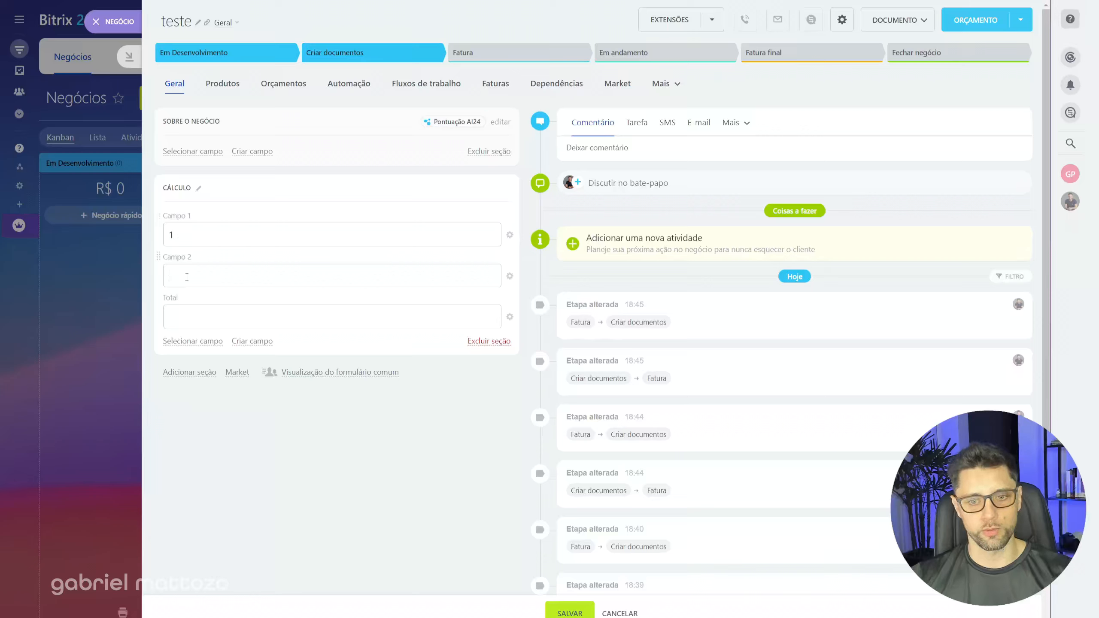
{"action": "type", "text": "1"}
{"action": "left_click", "coordinate": [172, 315]}
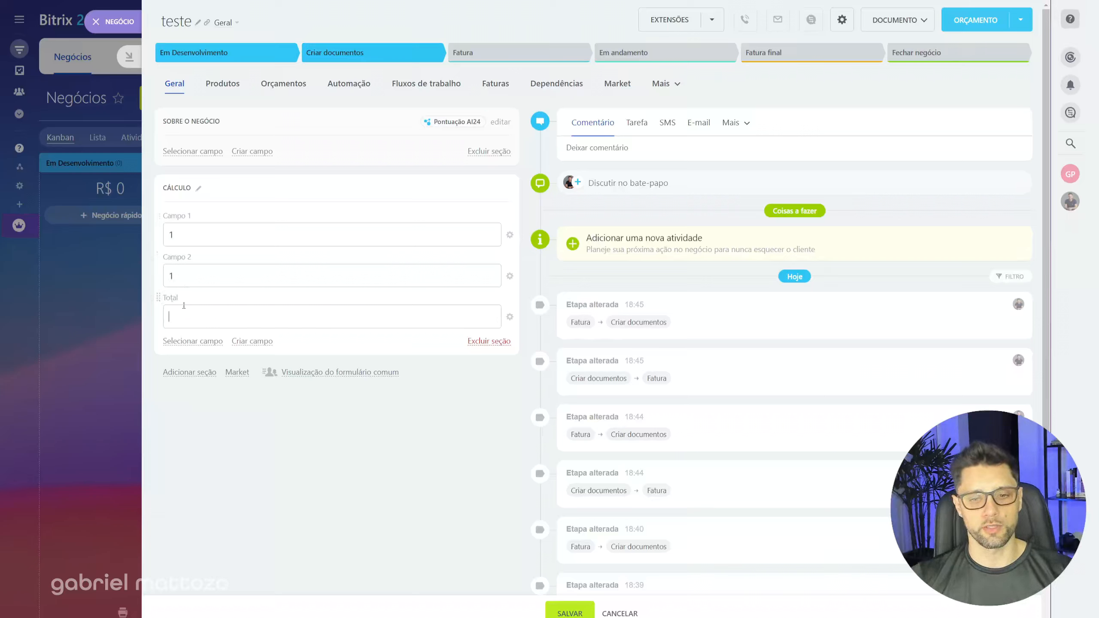
{"action": "left_click", "coordinate": [569, 613]}
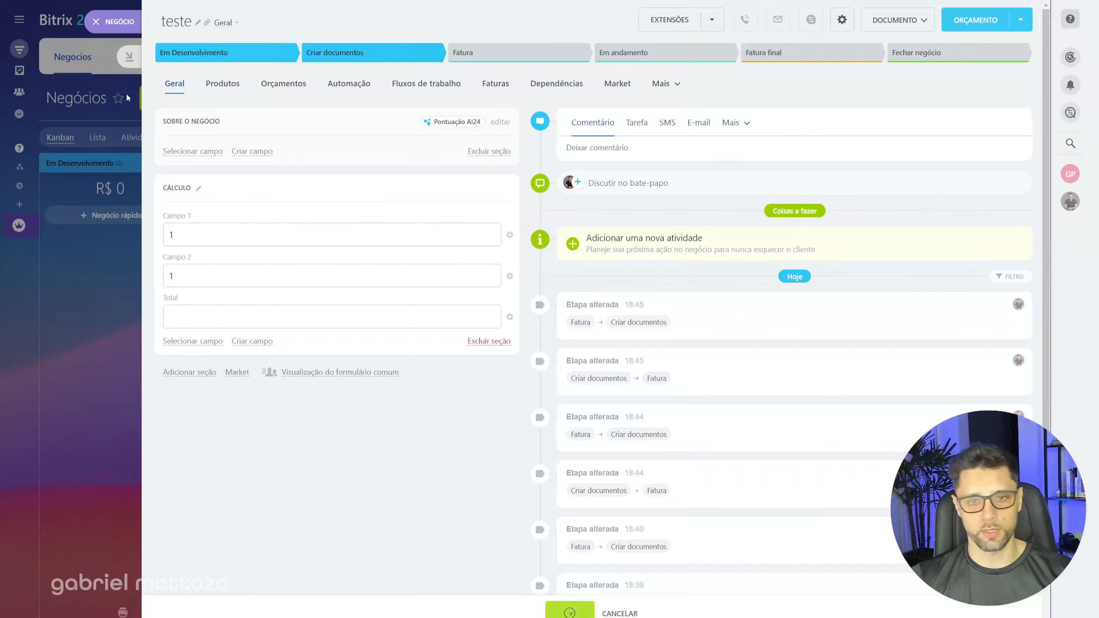
{"action": "left_click", "coordinate": [94, 21]}
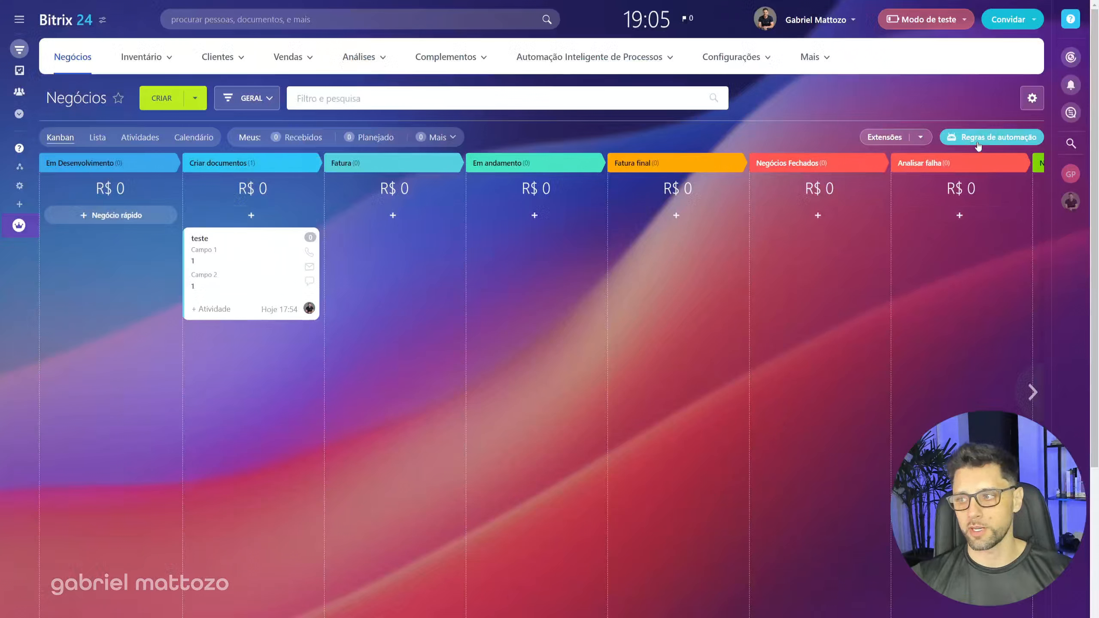
Step: Filter the available automations to Regras de automação Bitrix24 and add a Modificar item rule to the Criar documentos stage
{"action": "left_click", "coordinate": [976, 138]}
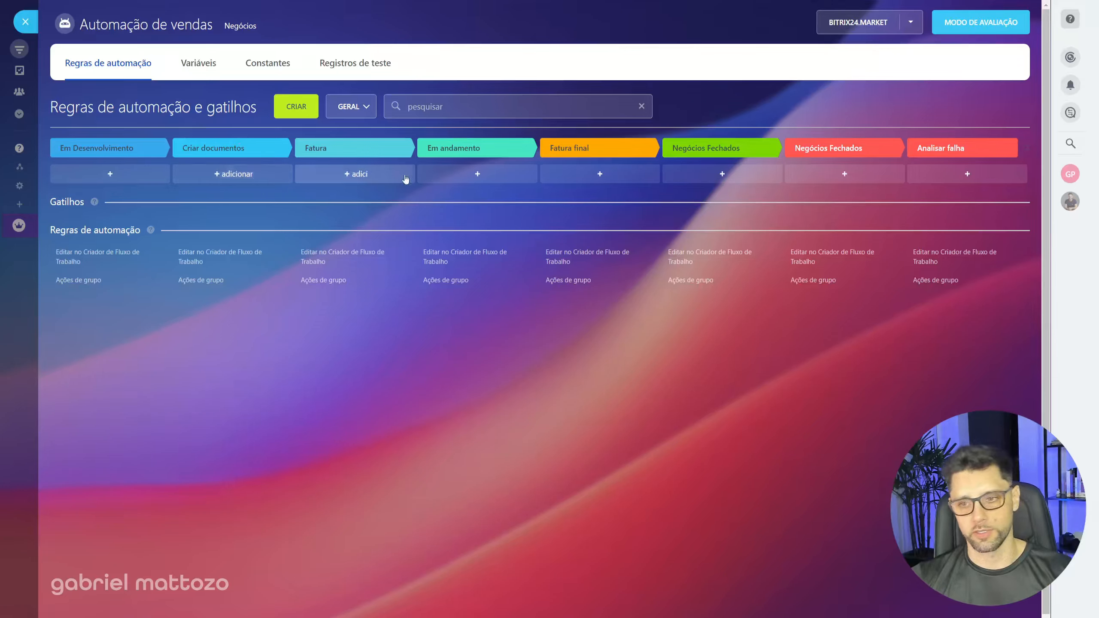
{"action": "left_click", "coordinate": [237, 174]}
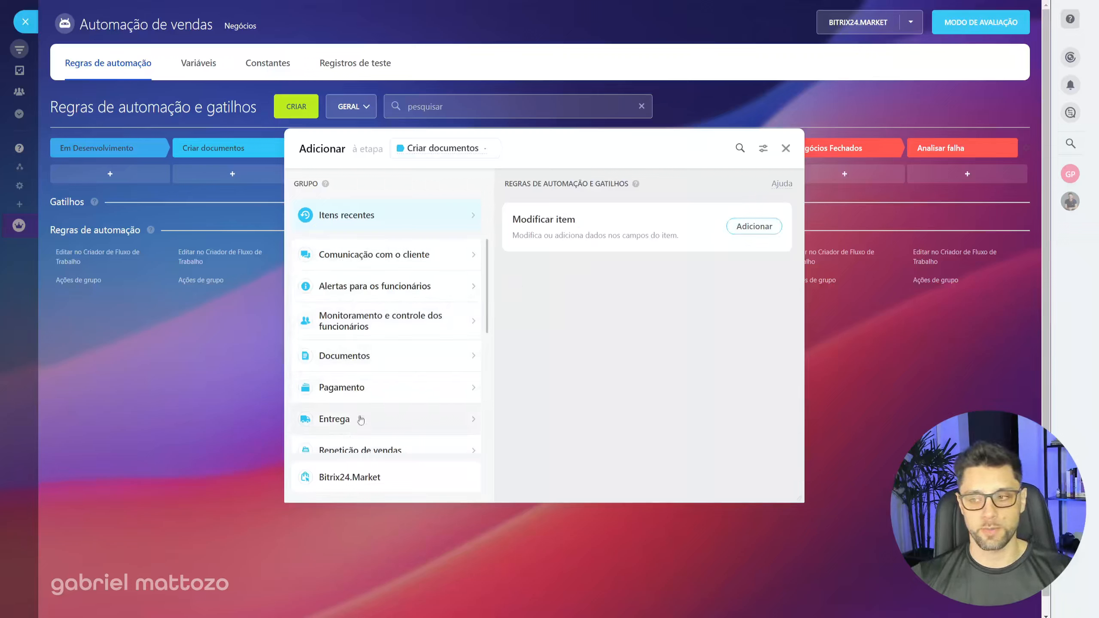
{"action": "left_click", "coordinate": [763, 149]}
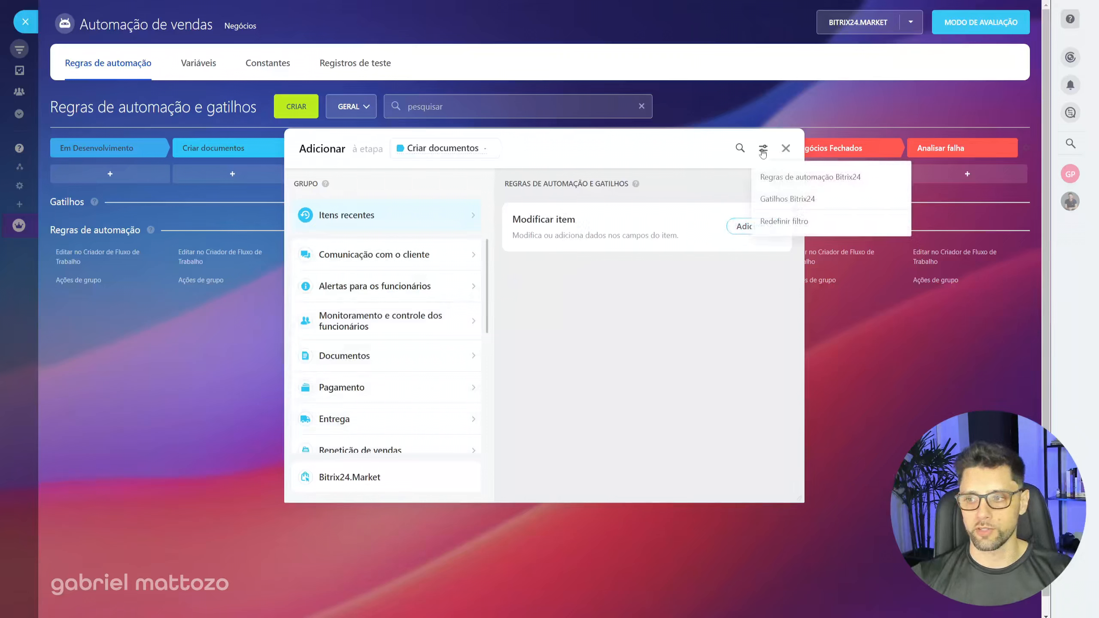
{"action": "left_click", "coordinate": [800, 184]}
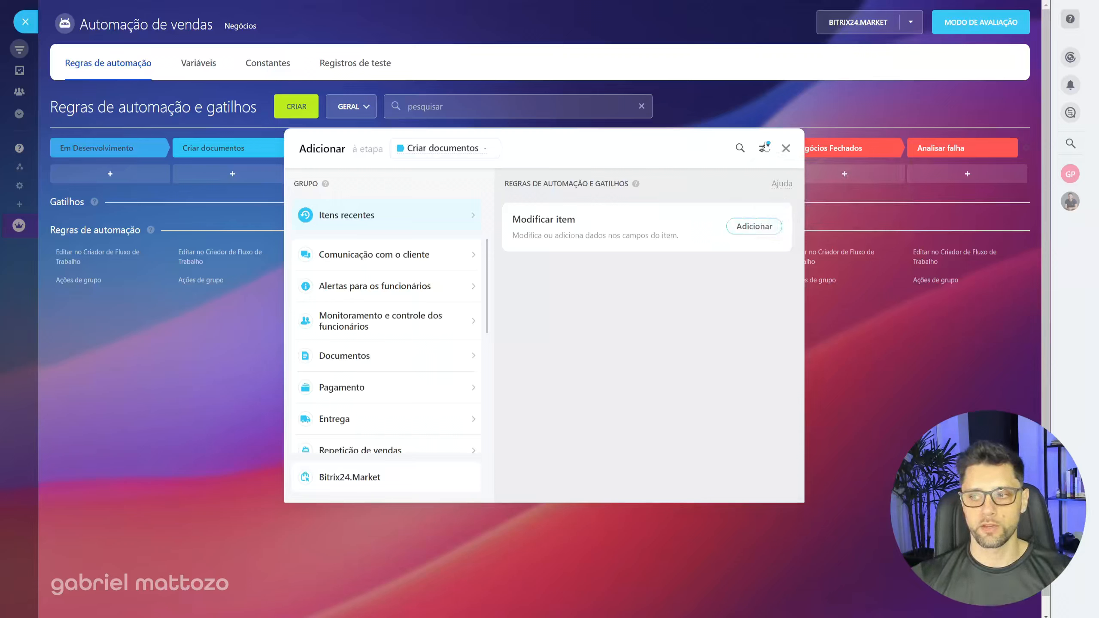
{"action": "left_click", "coordinate": [741, 152]}
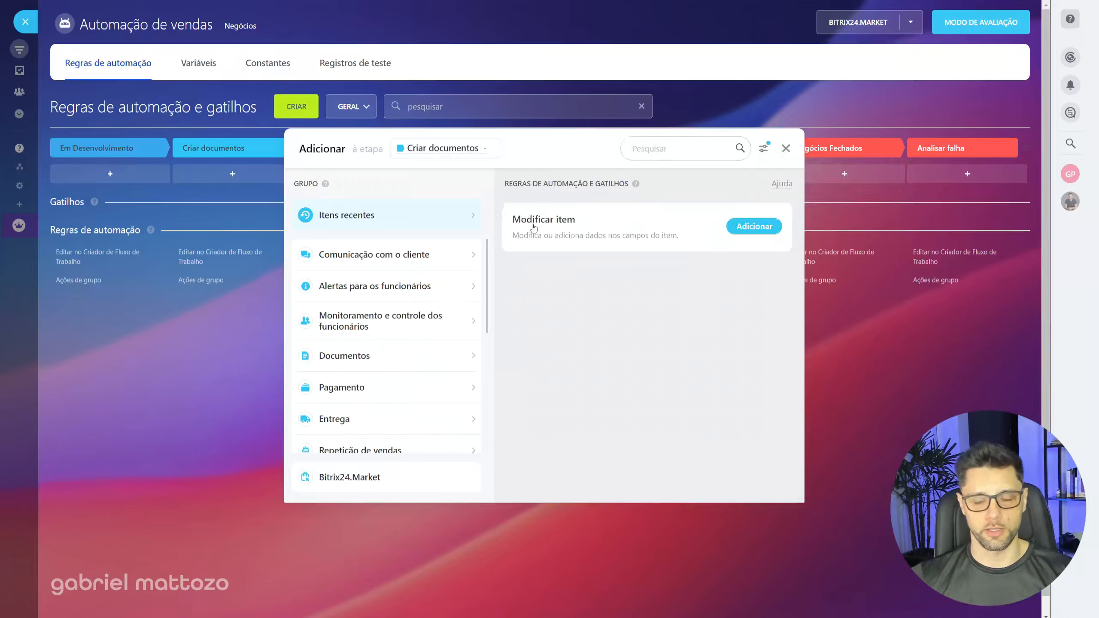
{"action": "left_click", "coordinate": [761, 225]}
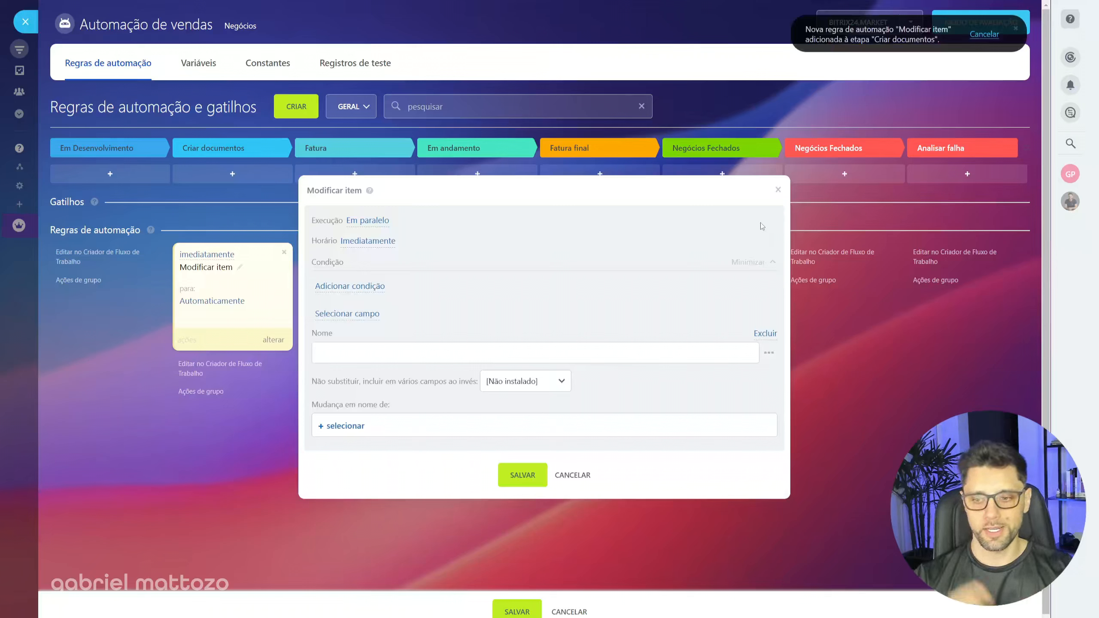
Step: Replace the Nome field in the Modificar item rule with the Total field
{"action": "double_click", "coordinate": [329, 337]}
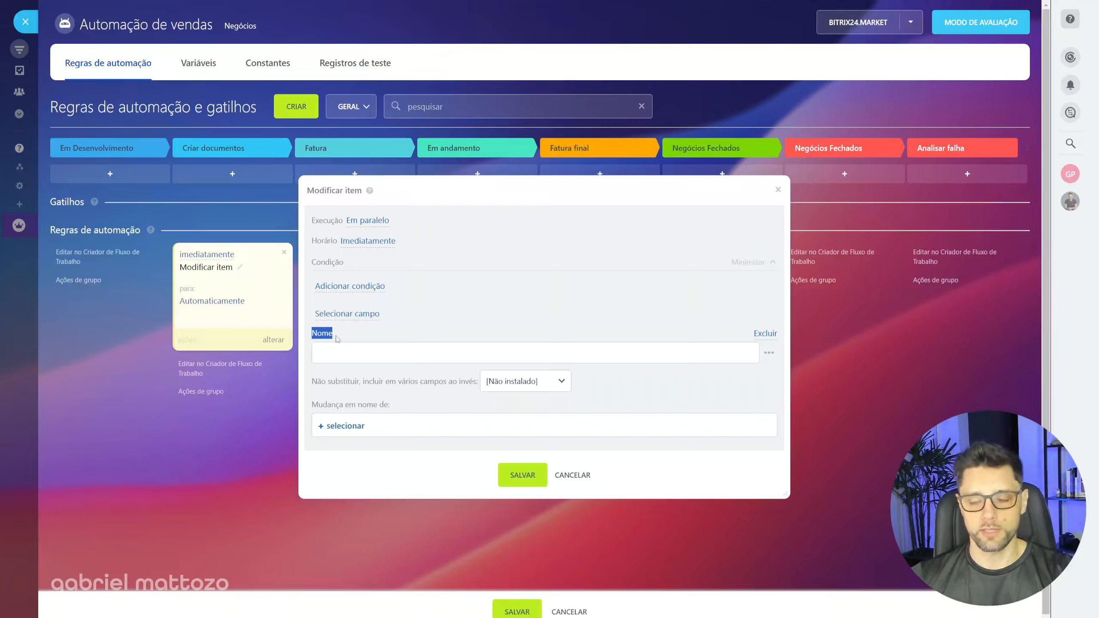
{"action": "left_click", "coordinate": [766, 333]}
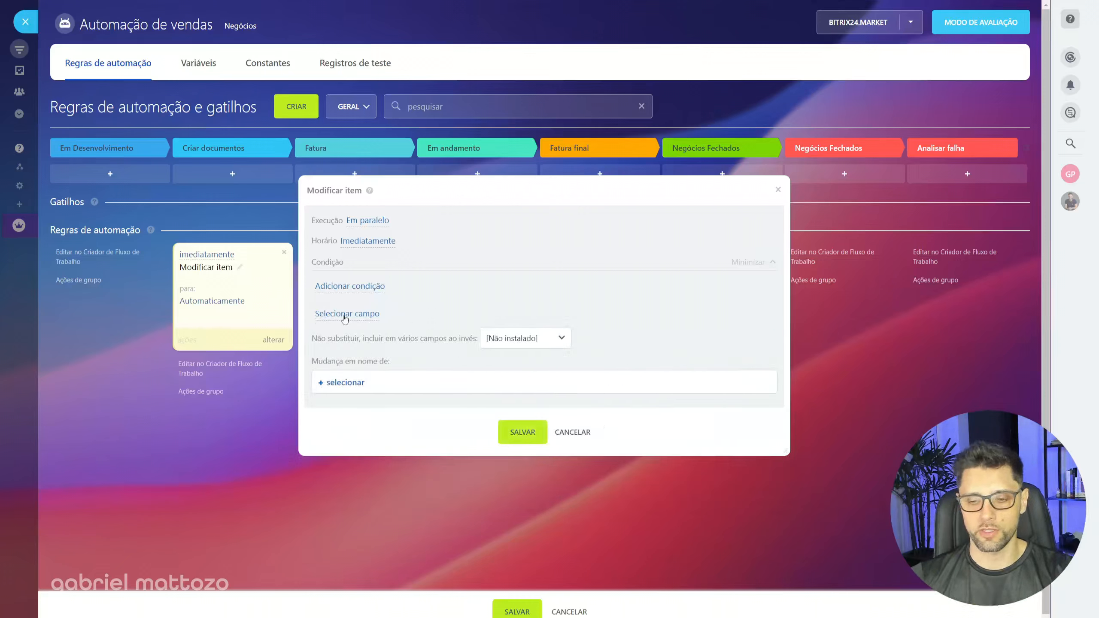
{"action": "left_click", "coordinate": [331, 319]}
{"action": "left_click_drag", "start_coordinate": [434, 352], "coordinate": [434, 453]}
{"action": "left_click", "coordinate": [367, 430]}
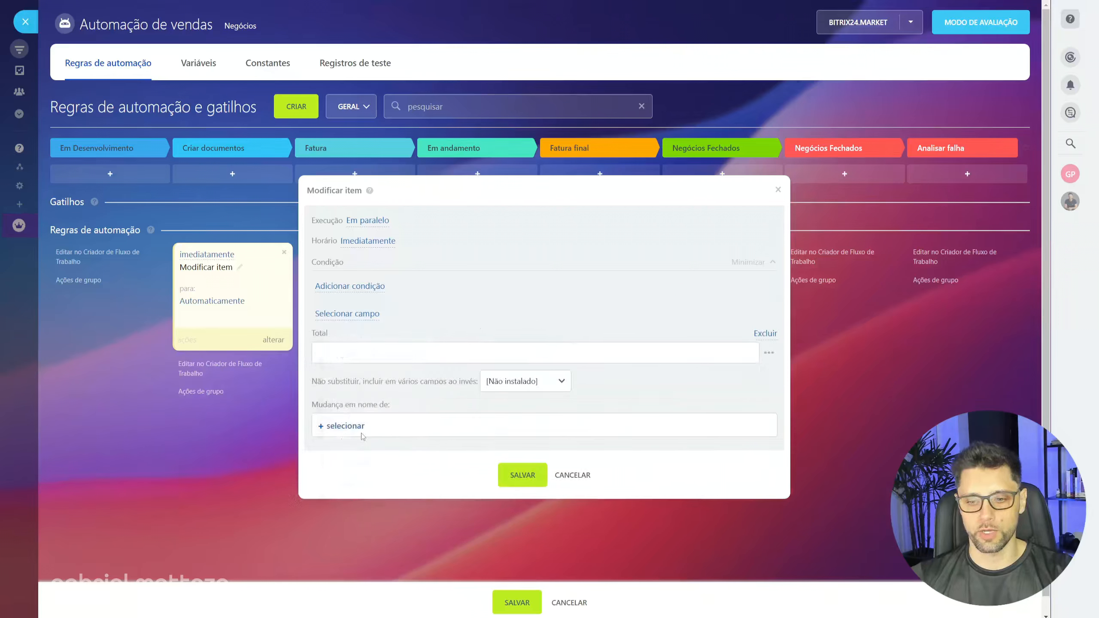
Step: Begin the Total field's formula with =( and insert the deal's Campo 1 value
{"action": "left_click", "coordinate": [369, 346]}
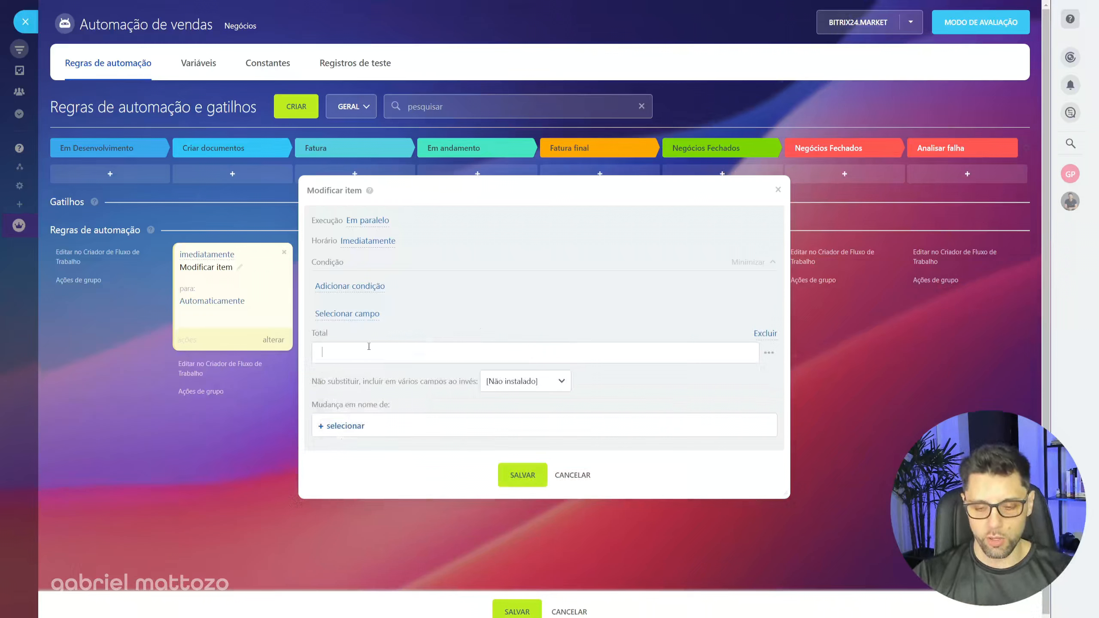
{"action": "type", "text": "="}
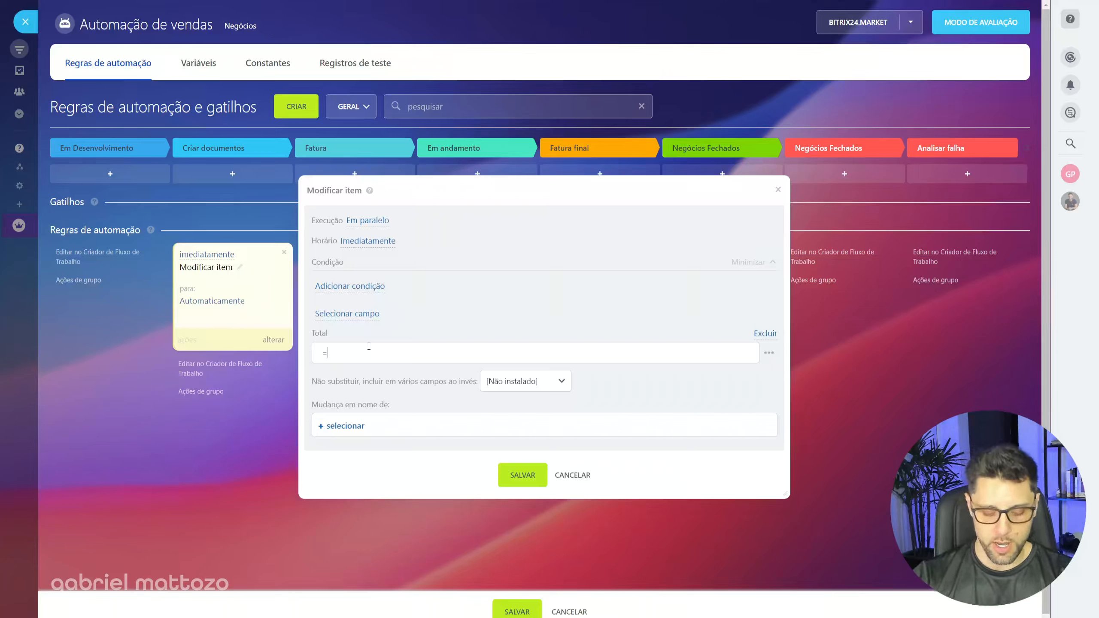
{"action": "type", "text": "("}
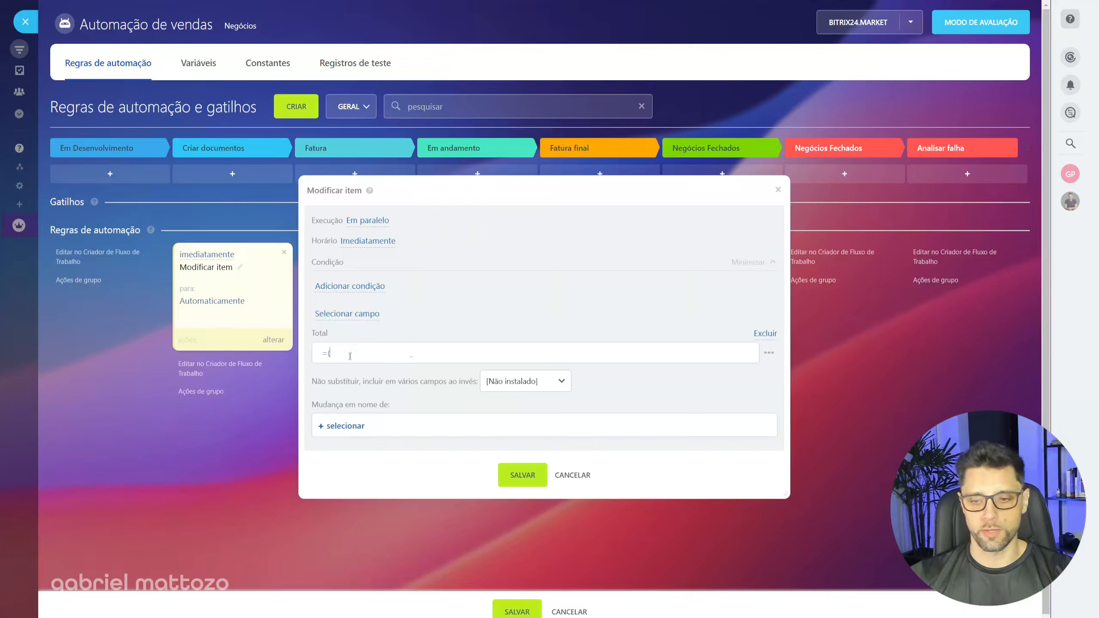
{"action": "left_click", "coordinate": [769, 355]}
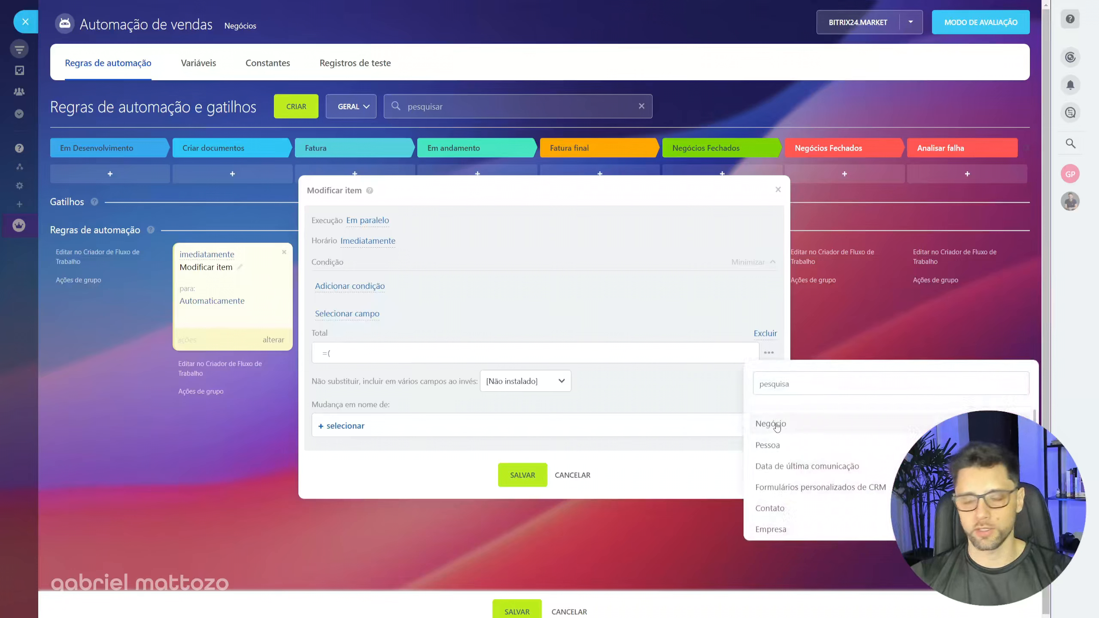
{"action": "left_click", "coordinate": [776, 425]}
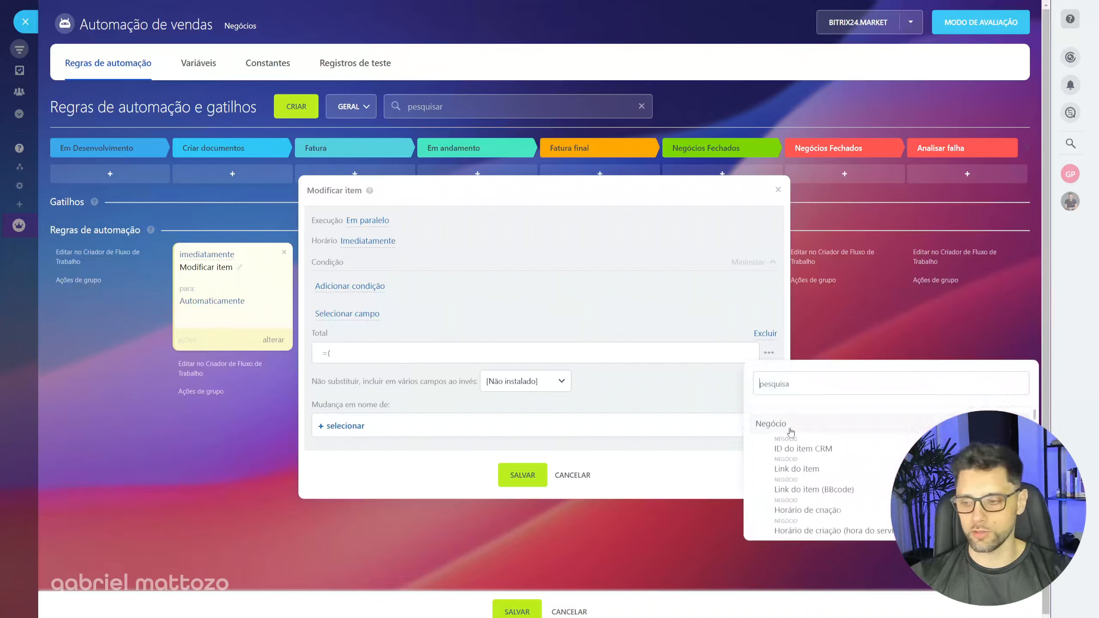
{"action": "left_click", "coordinate": [784, 374]}
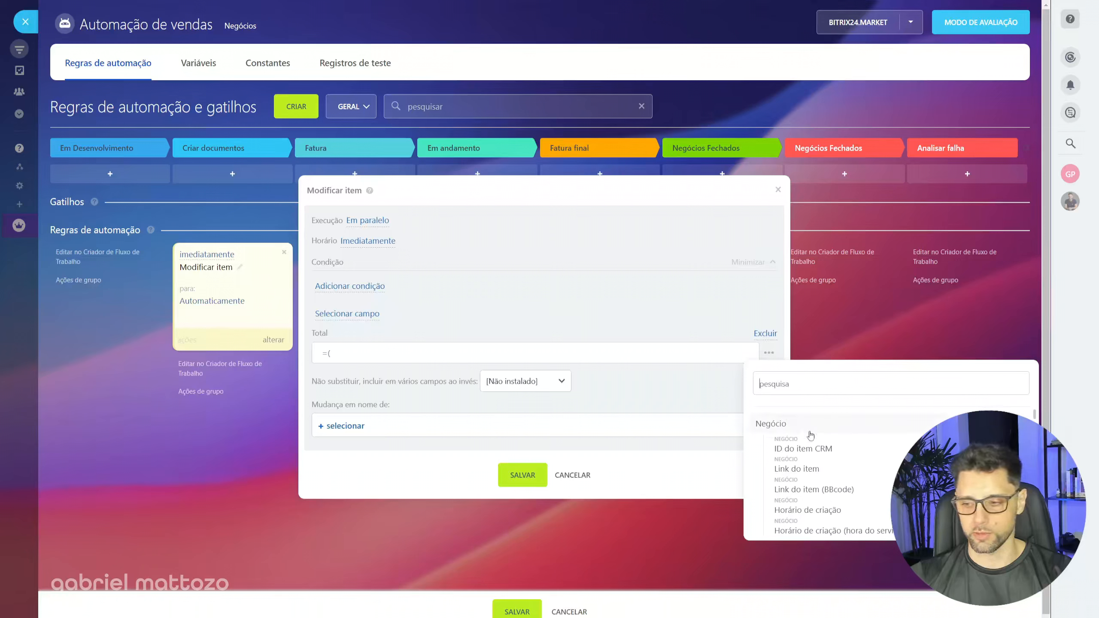
{"action": "scroll", "coordinate": [889, 489], "scroll_direction": "down", "scroll_amount": 10}
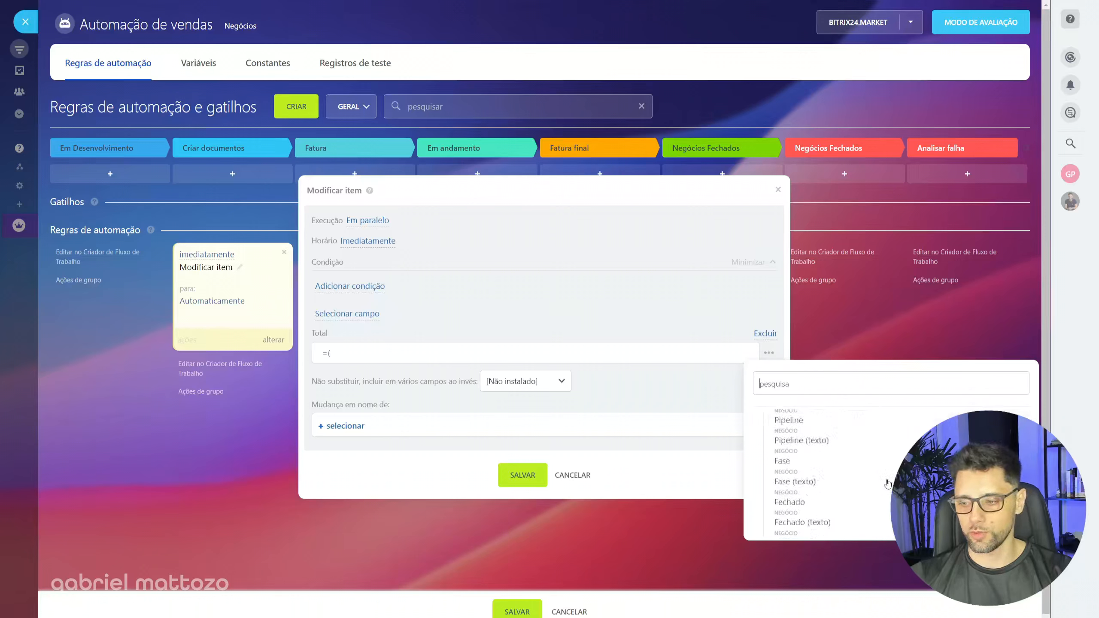
{"action": "scroll", "coordinate": [887, 484], "scroll_direction": "down", "scroll_amount": 8}
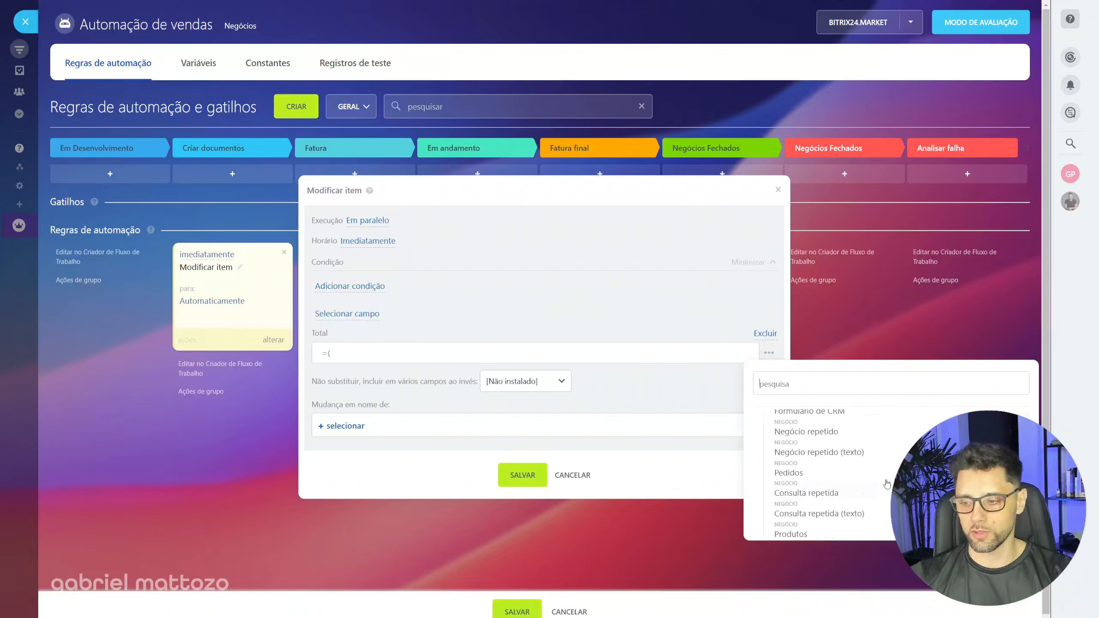
{"action": "left_click", "coordinate": [789, 431]}
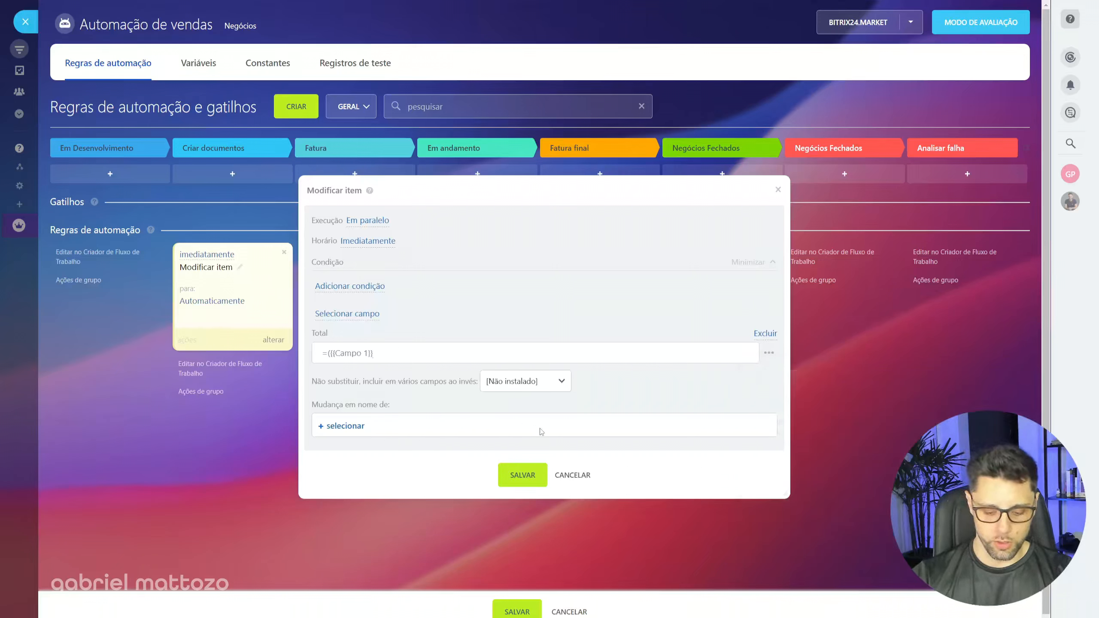
Step: Complete the Total formula as =({{Campo 1}}+{{Campo 2}}) by adding the deal's Campo 2 value and the closing parenthesis
{"action": "type", "text": "+"}
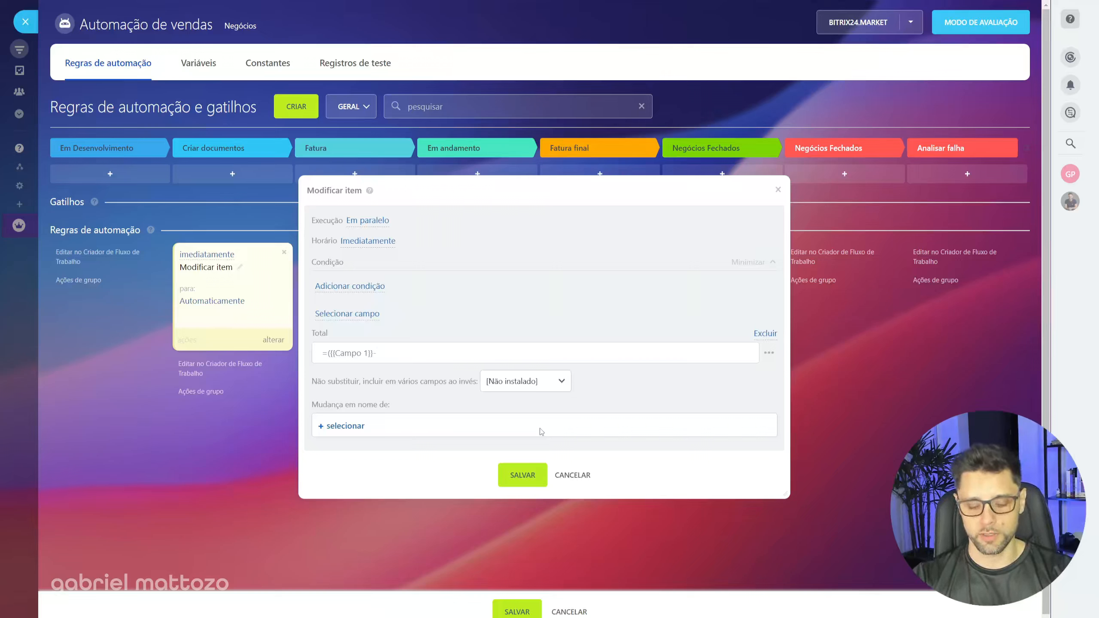
{"action": "key", "text": "BackSpace"}
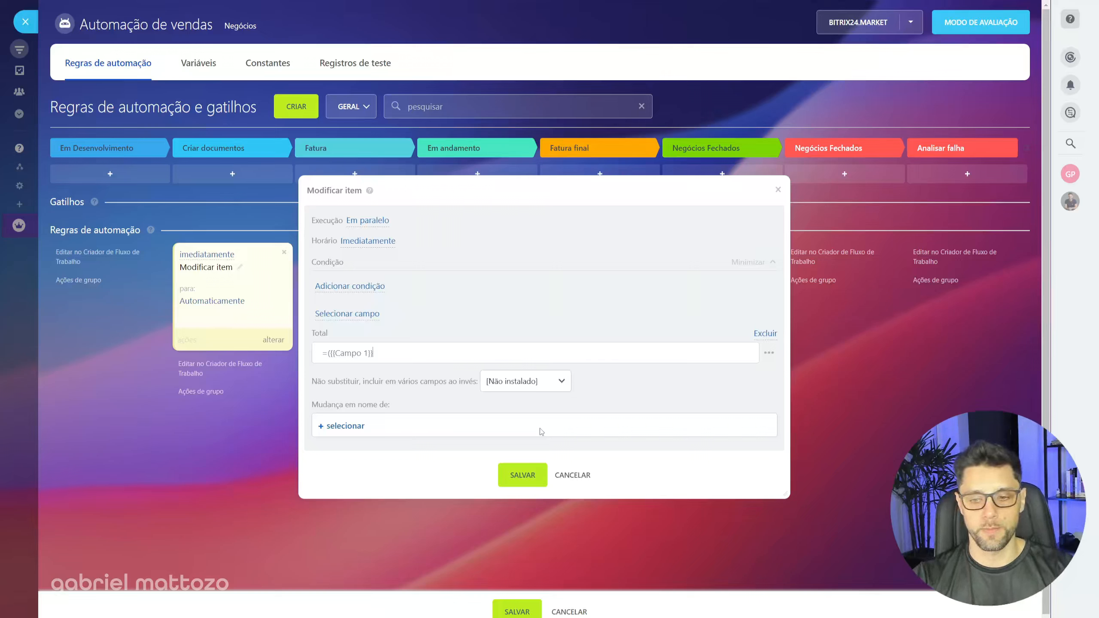
{"action": "type", "text": "/"}
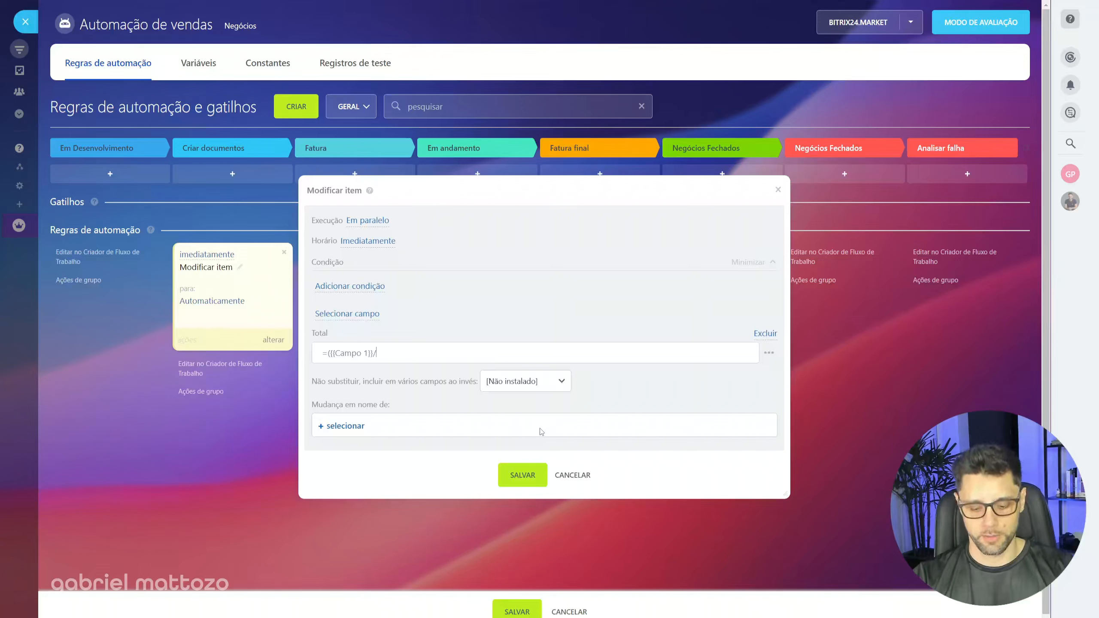
{"action": "key", "text": "BackSpace"}
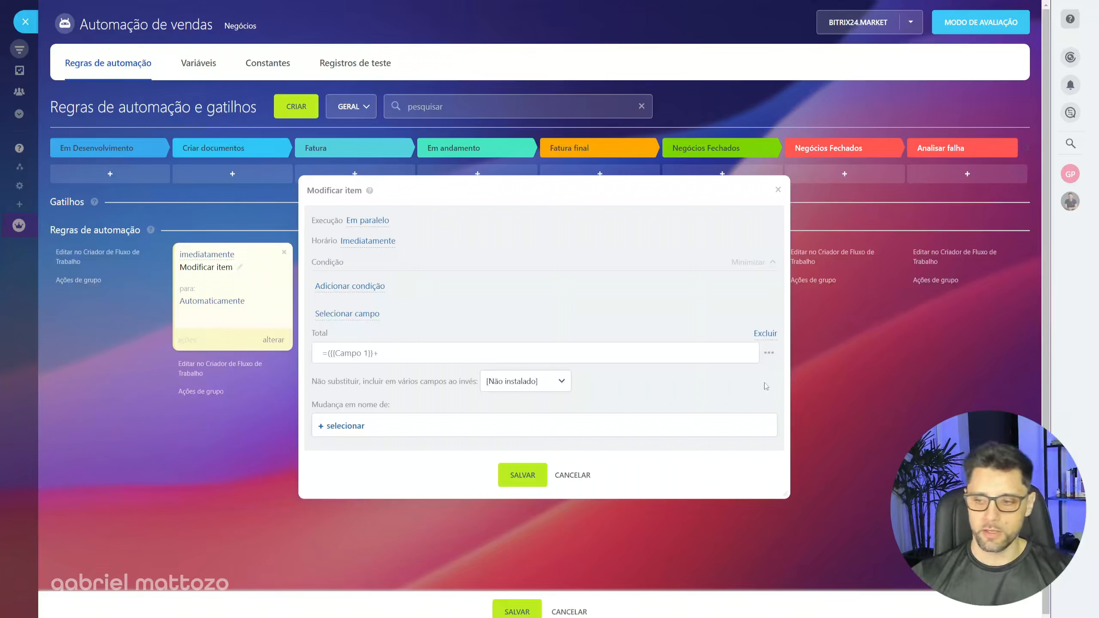
{"action": "left_click", "coordinate": [769, 353]}
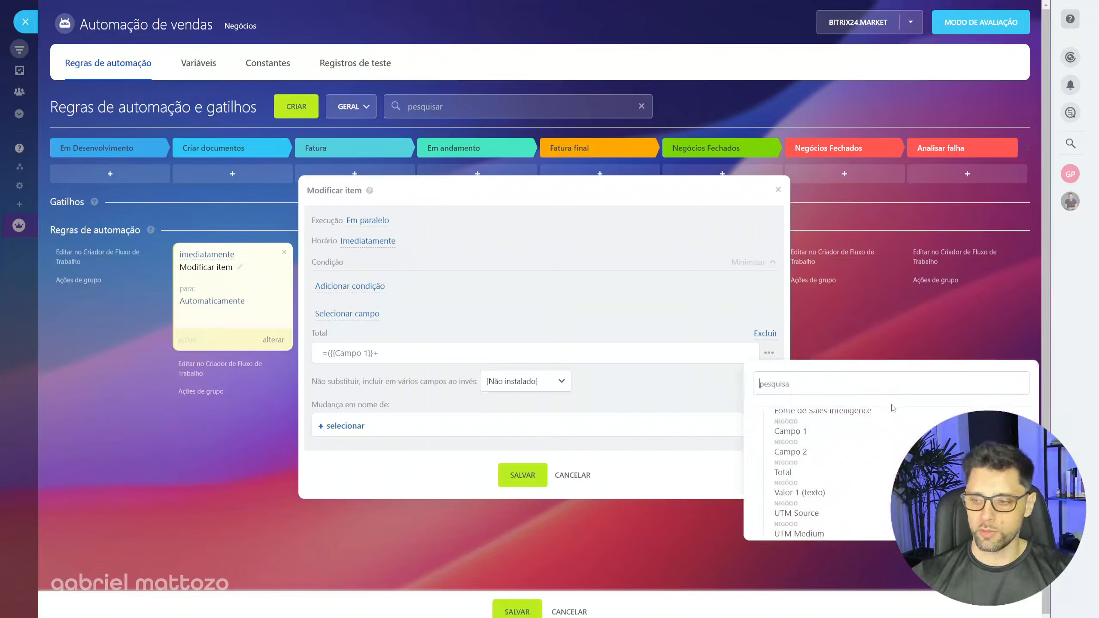
{"action": "left_click", "coordinate": [801, 456]}
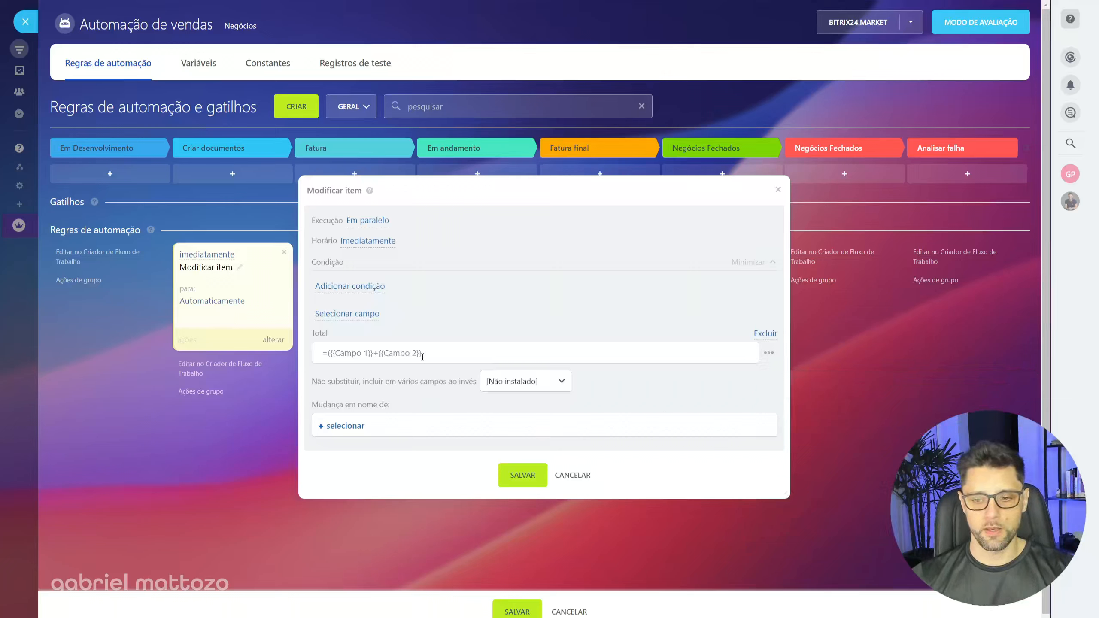
{"action": "left_click_drag", "start_coordinate": [331, 353], "coordinate": [328, 353]}
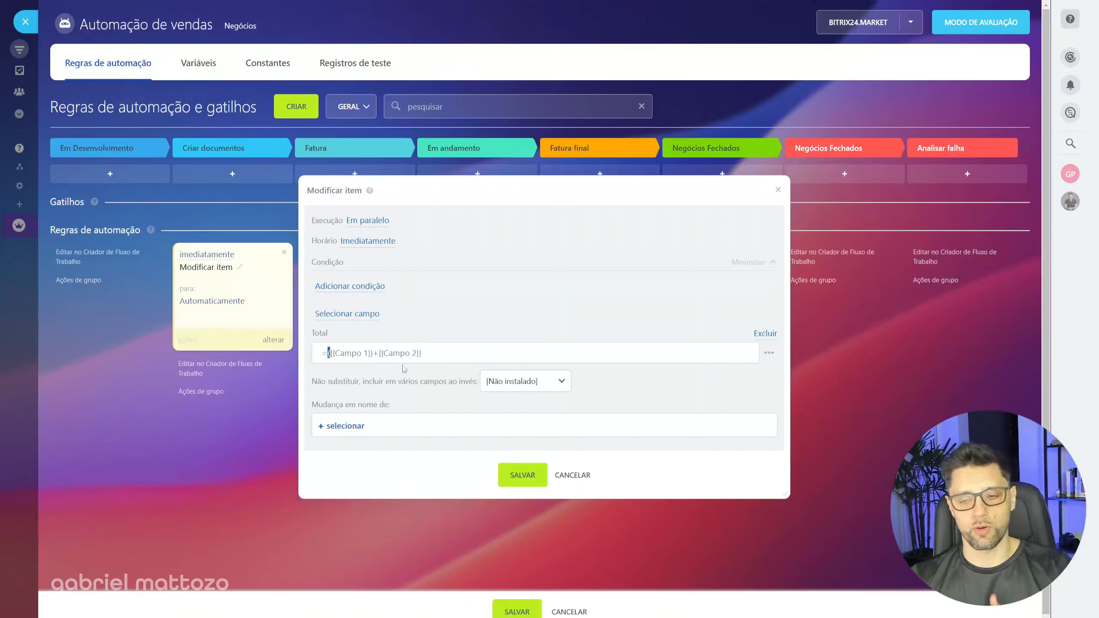
{"action": "left_click", "coordinate": [452, 352]}
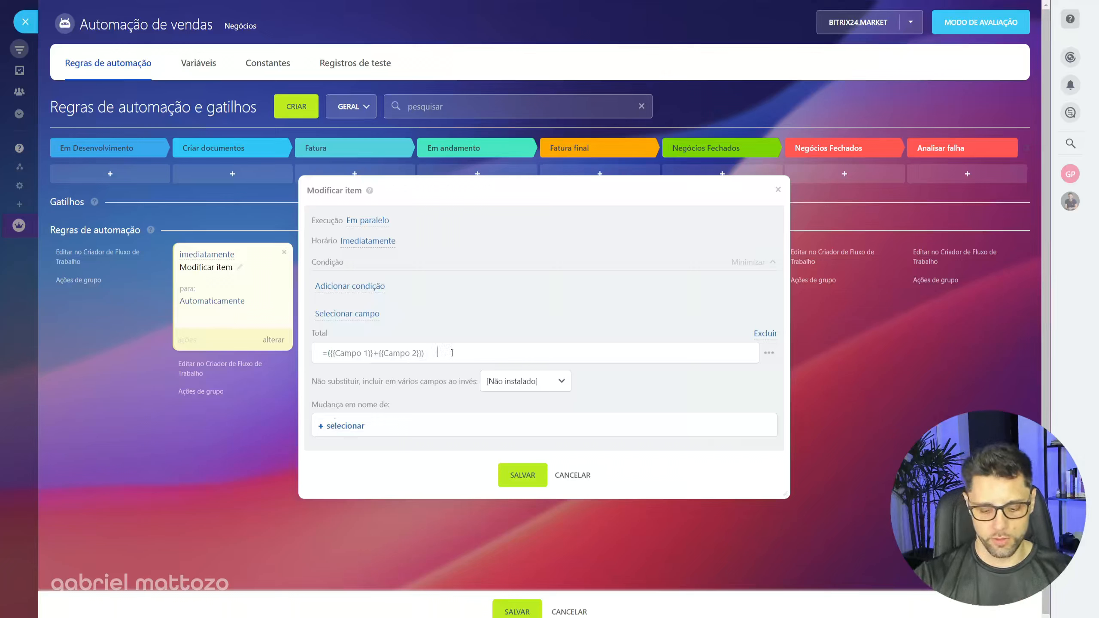
Step: Append a separate expression =() after the sum, insert Última modificação em inside its parentheses, and remove that field again
{"action": "type", "text": "=("}
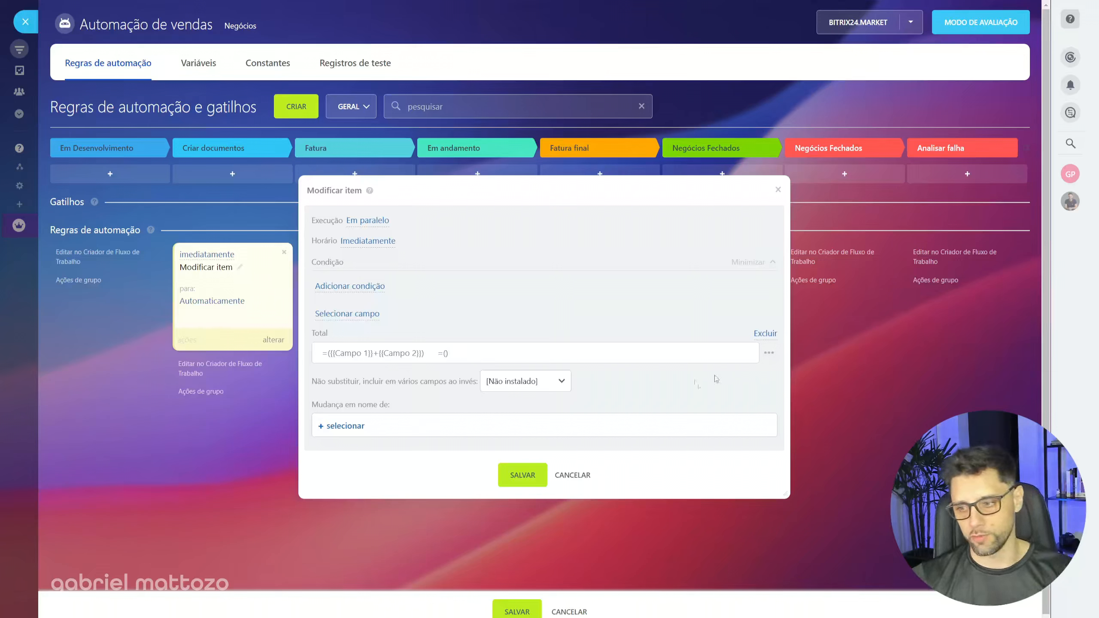
{"action": "left_click", "coordinate": [769, 353]}
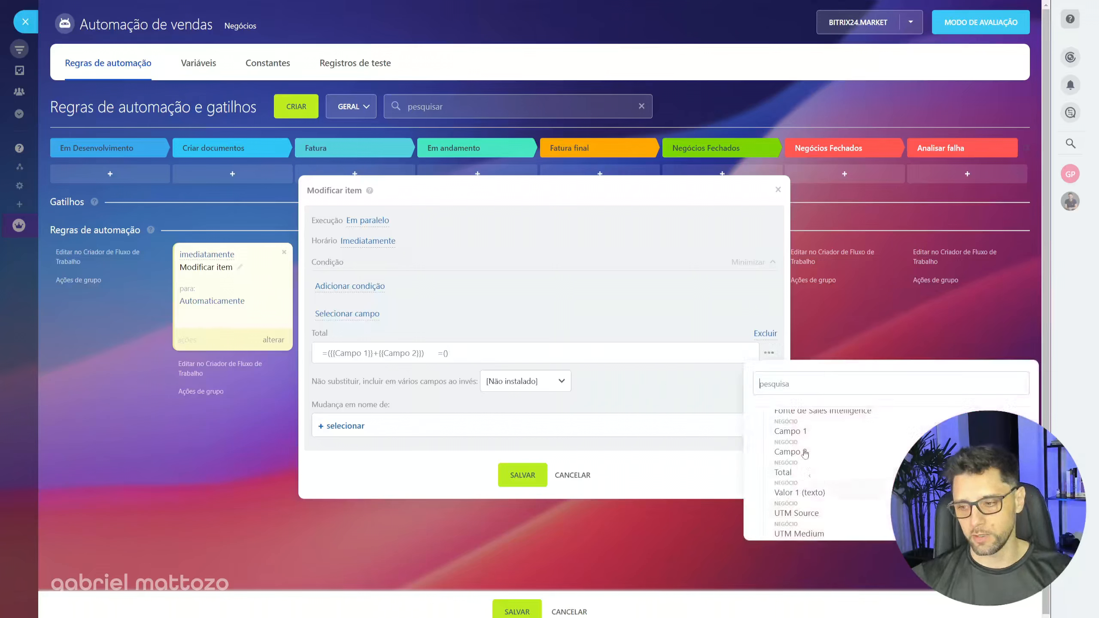
{"action": "scroll", "coordinate": [805, 452], "scroll_direction": "up", "scroll_amount": 2}
{"action": "left_click", "coordinate": [822, 452]}
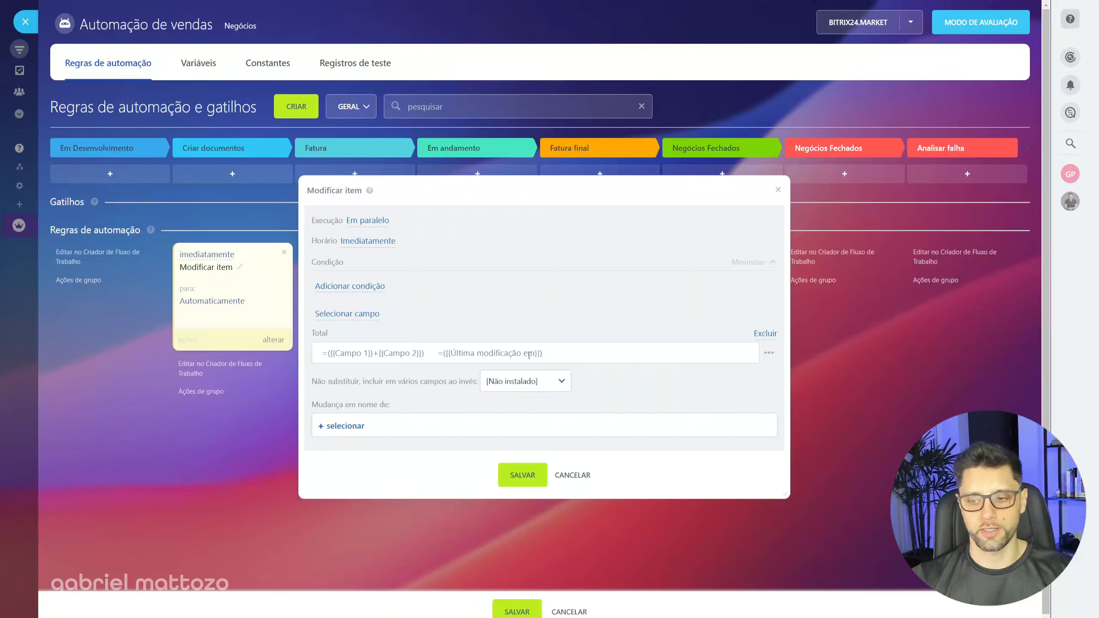
{"action": "left_click_drag", "start_coordinate": [541, 354], "coordinate": [446, 363]}
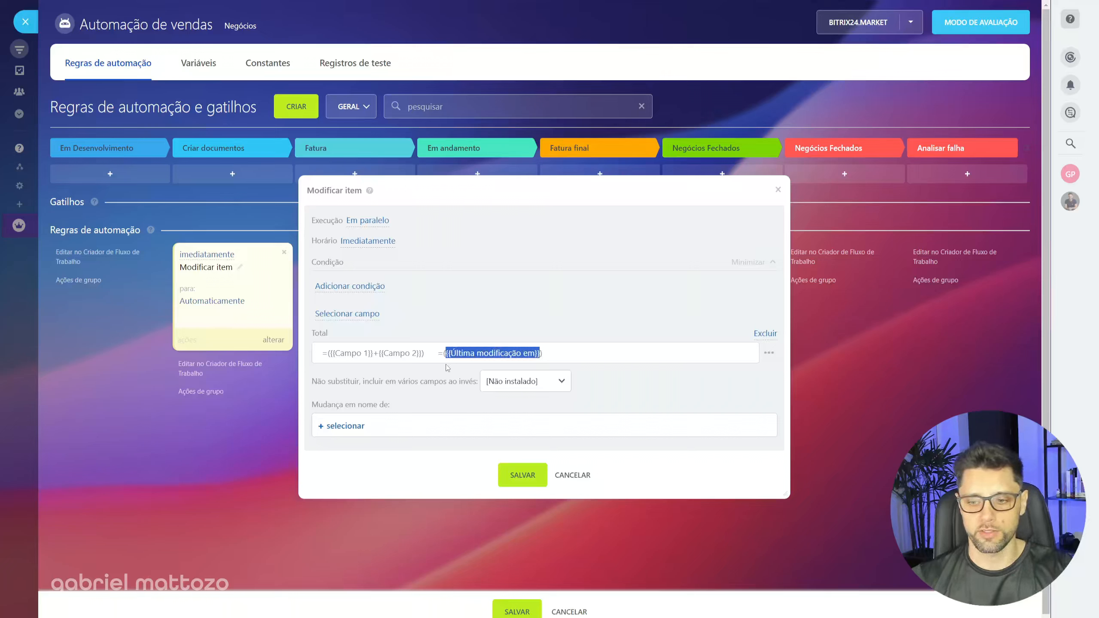
{"action": "key", "text": "BackSpace"}
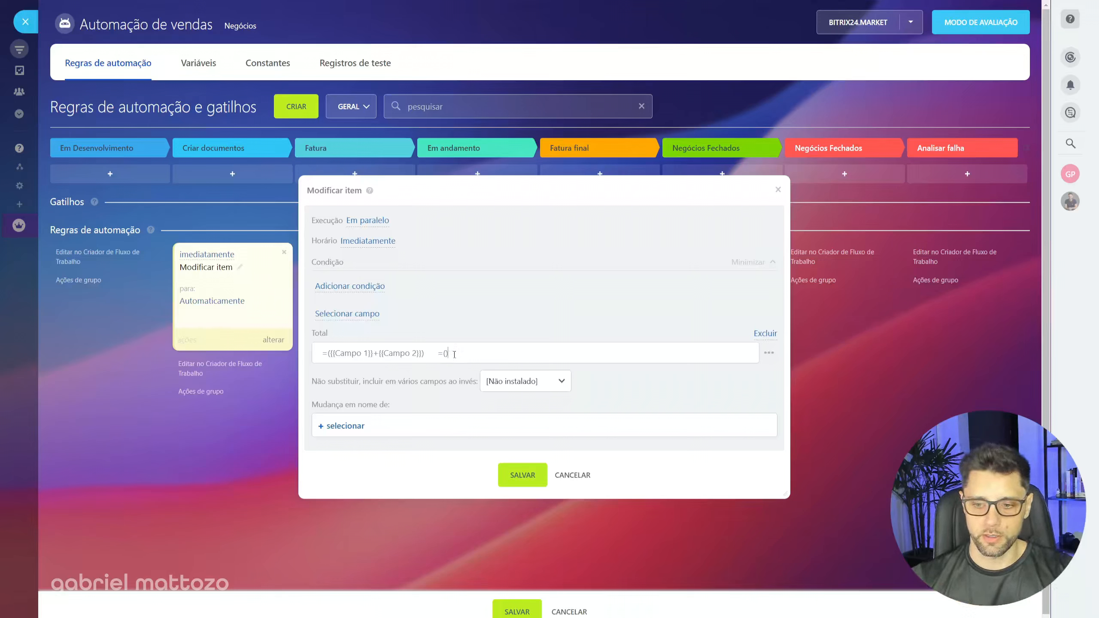
Step: Remove the extra =() expression from the Total formula, then save the Modificar item rule and the automation settings
{"action": "left_click_drag", "start_coordinate": [454, 355], "coordinate": [425, 354]}
{"action": "key", "text": "BackSpace"}
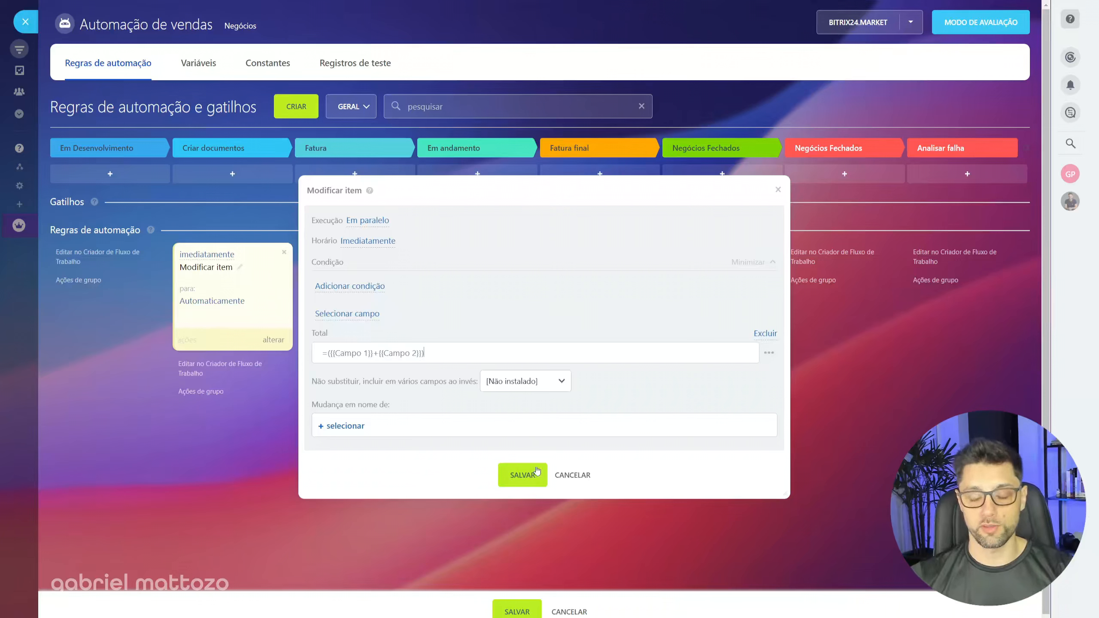
{"action": "left_click", "coordinate": [523, 475]}
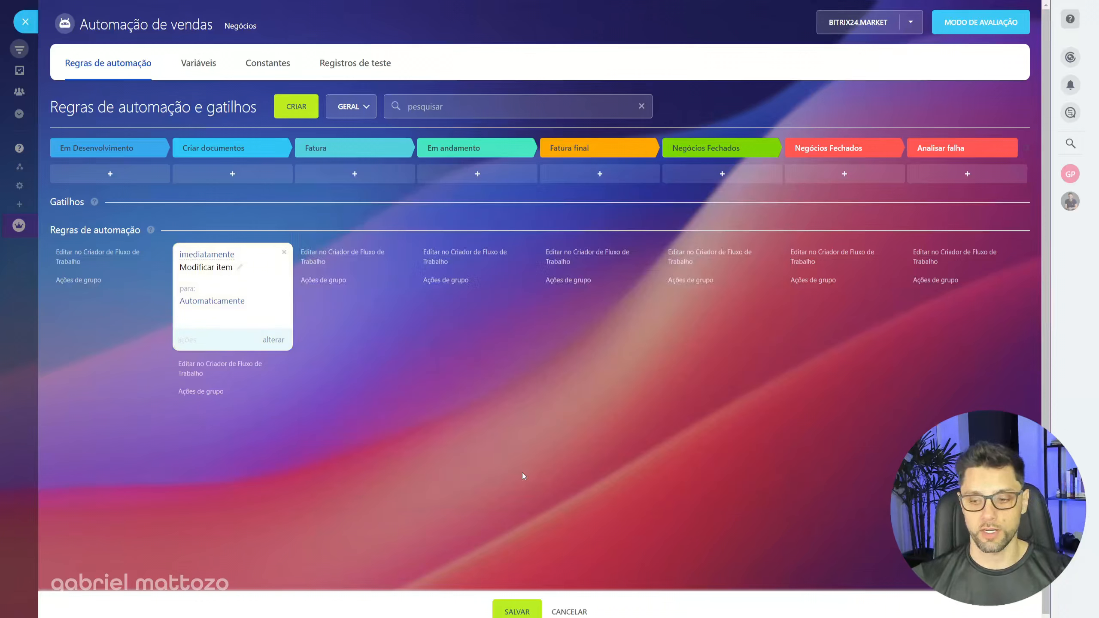
{"action": "left_click", "coordinate": [530, 612]}
{"action": "left_click", "coordinate": [25, 21]}
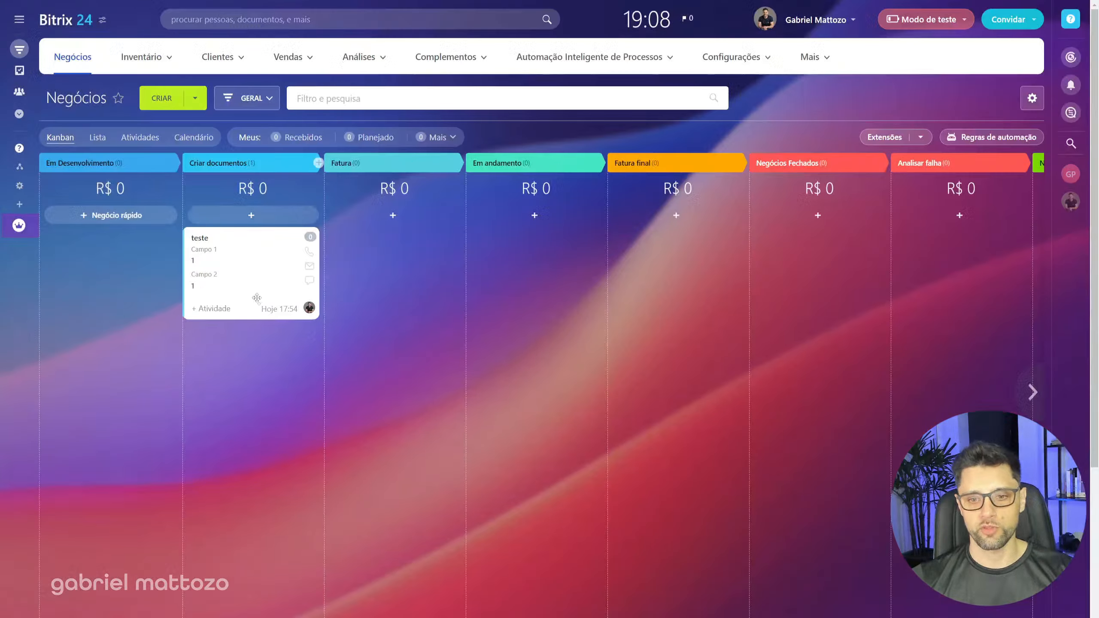
Step: Move the teste deal out to Fatura and back into Criar documentos, and check its Total field
{"action": "left_click_drag", "start_coordinate": [255, 299], "coordinate": [244, 331]}
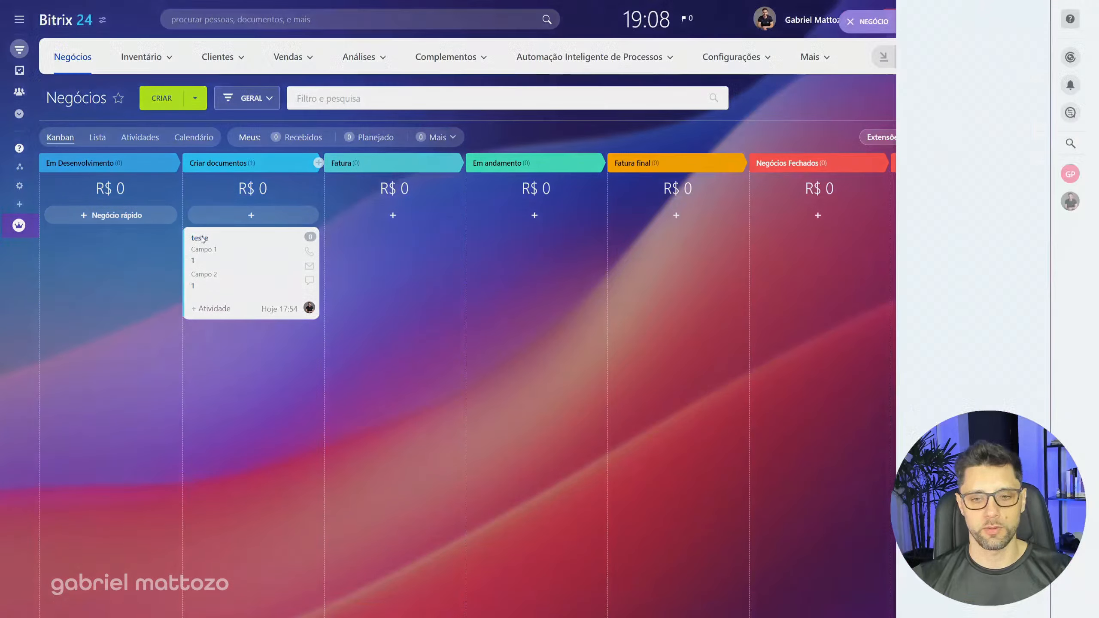
{"action": "left_click", "coordinate": [200, 239]}
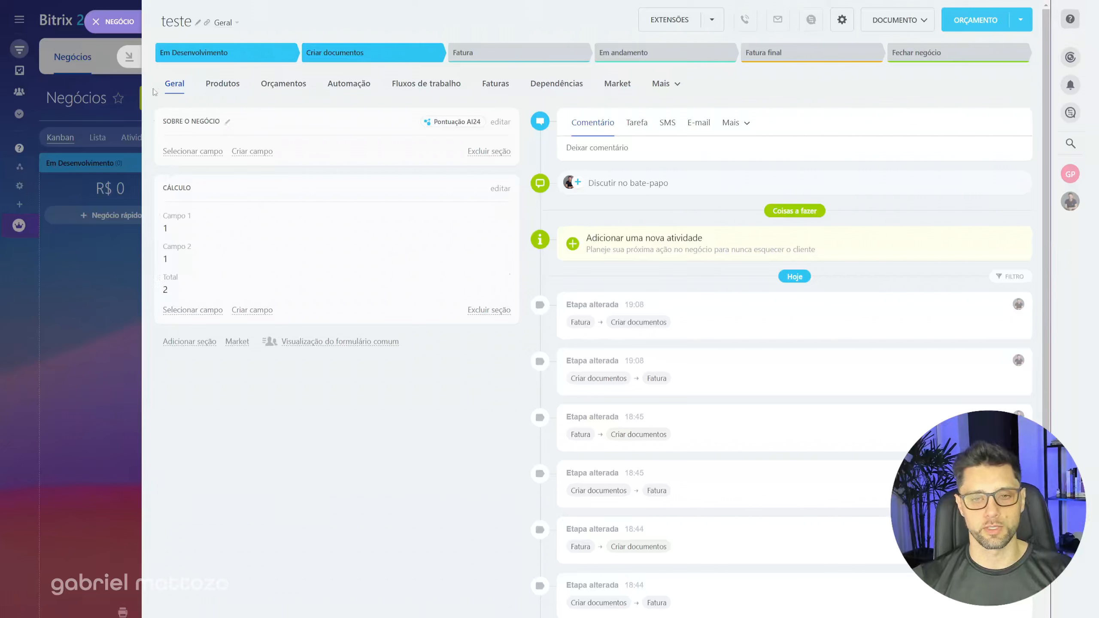
{"action": "key", "text": "Escape"}
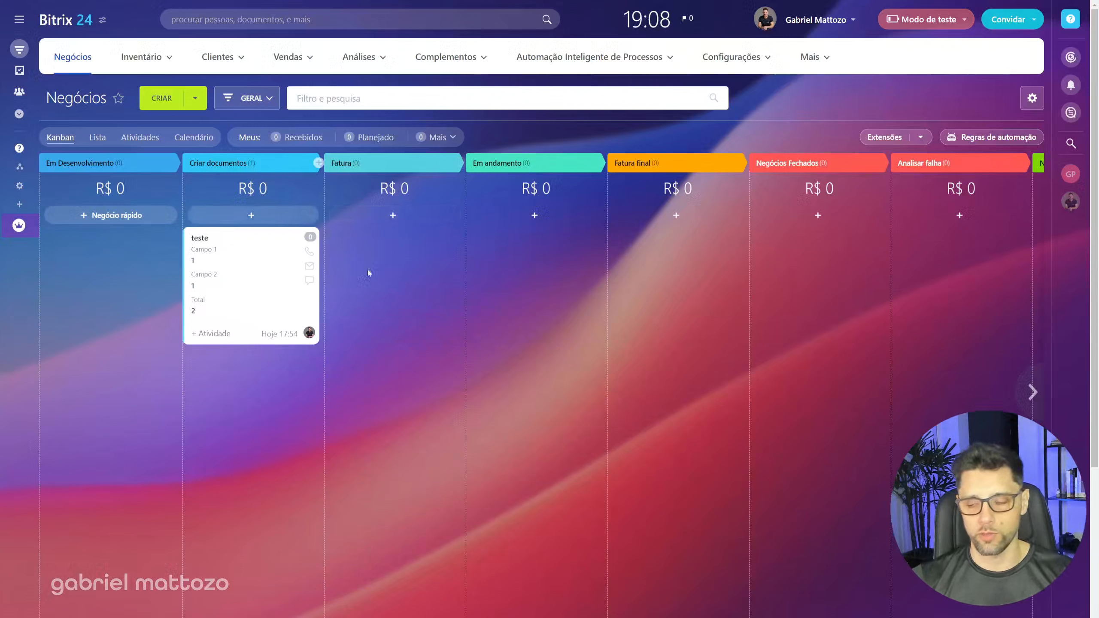
Step: Clear the Campo 1, Campo 2 and Total values in the Cálculo section of the teste deal
{"action": "left_click", "coordinate": [201, 239]}
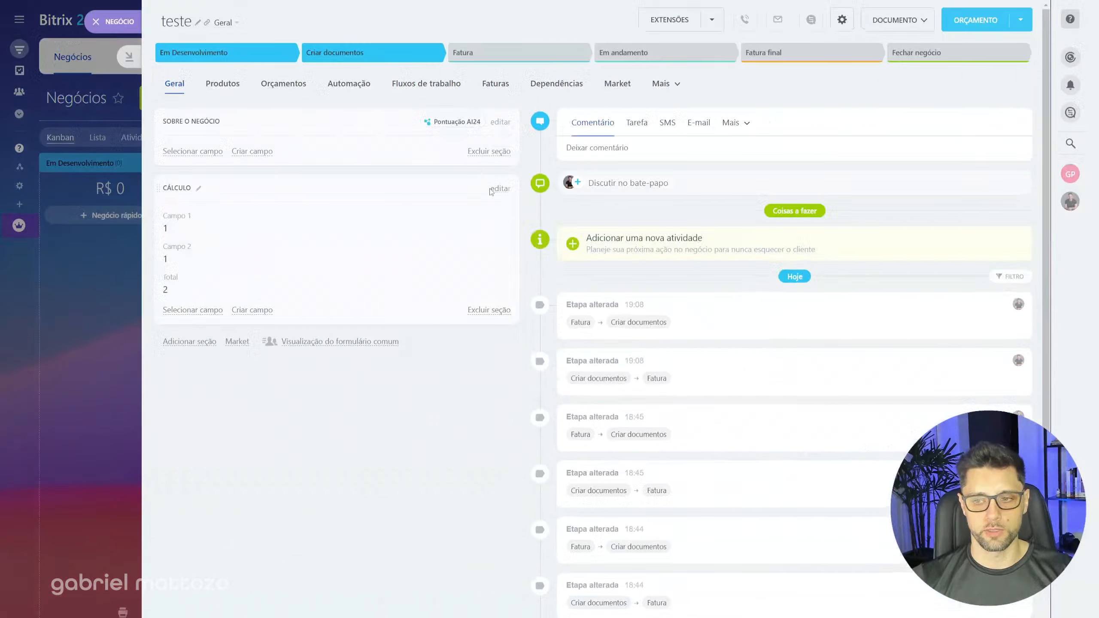
{"action": "left_click", "coordinate": [500, 188]}
{"action": "key", "text": "BackSpace"}
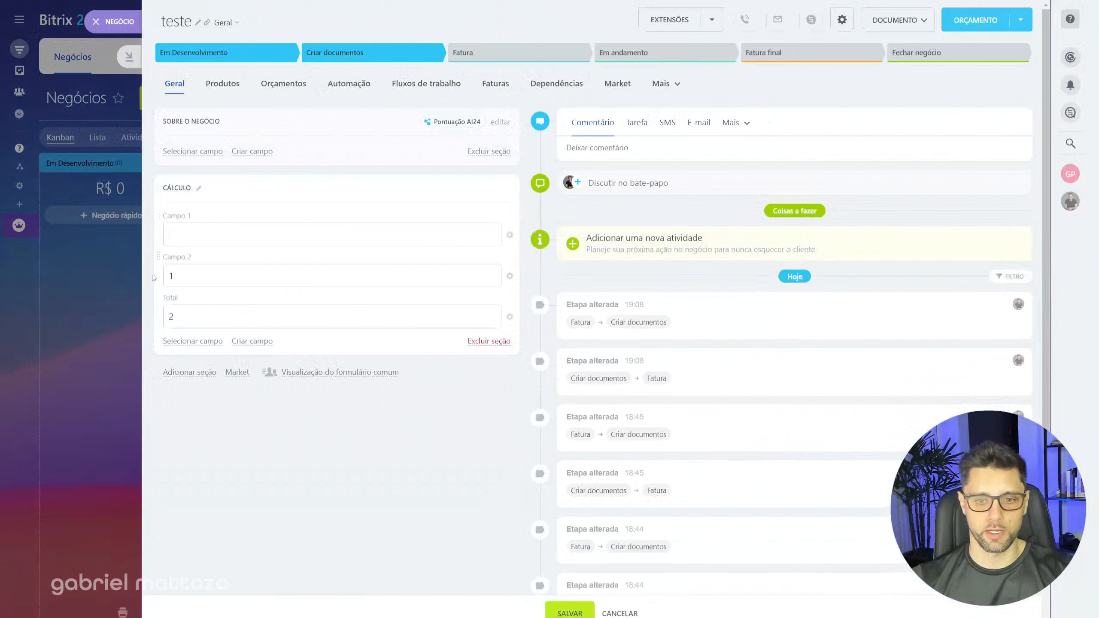
{"action": "key", "text": "Tab"}
{"action": "key", "text": "BackSpace"}
{"action": "key", "text": "Tab"}
{"action": "key", "text": "BackSpace"}
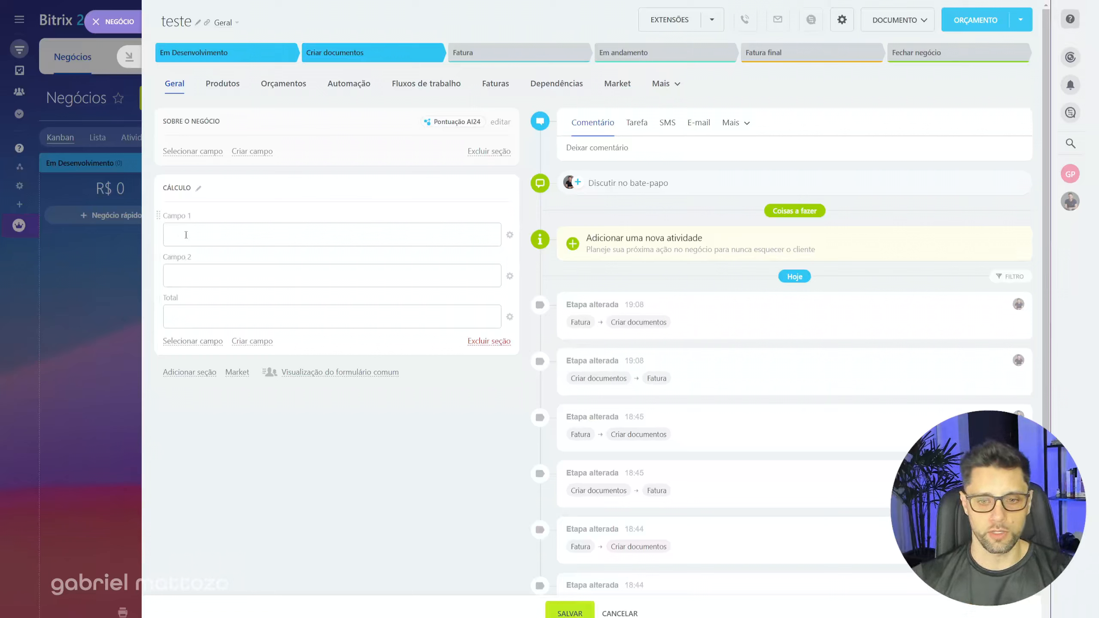
Step: Set Campo 1 to 35 and Campo 2 to 500 in the teste deal, and save it with Total empty
{"action": "type", "text": "5"}
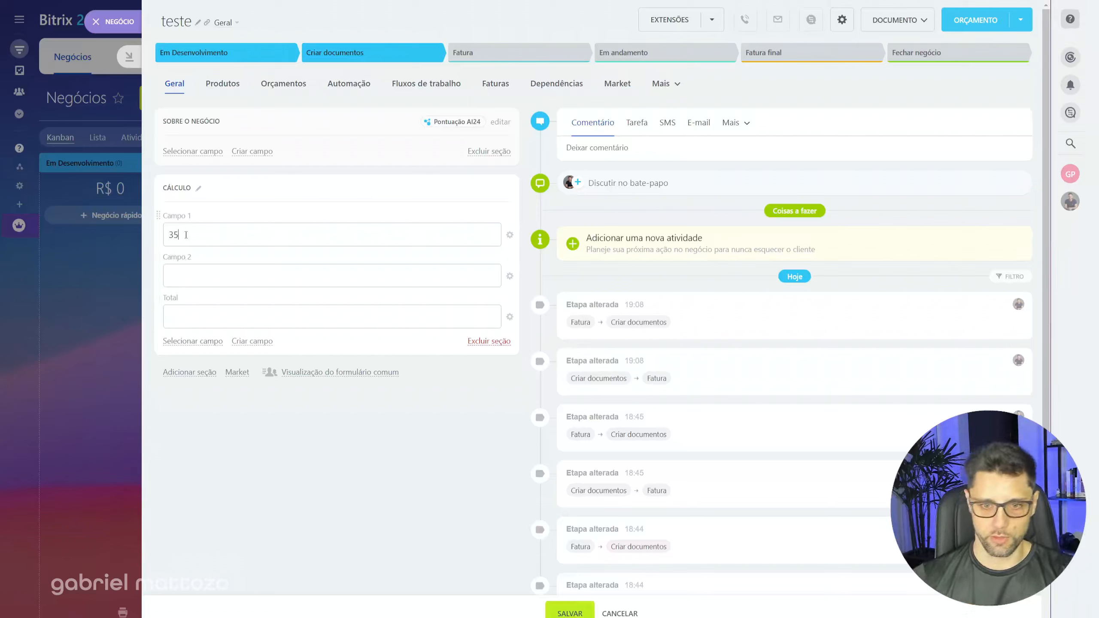
{"action": "left_click", "coordinate": [185, 276]}
{"action": "type", "text": "5"}
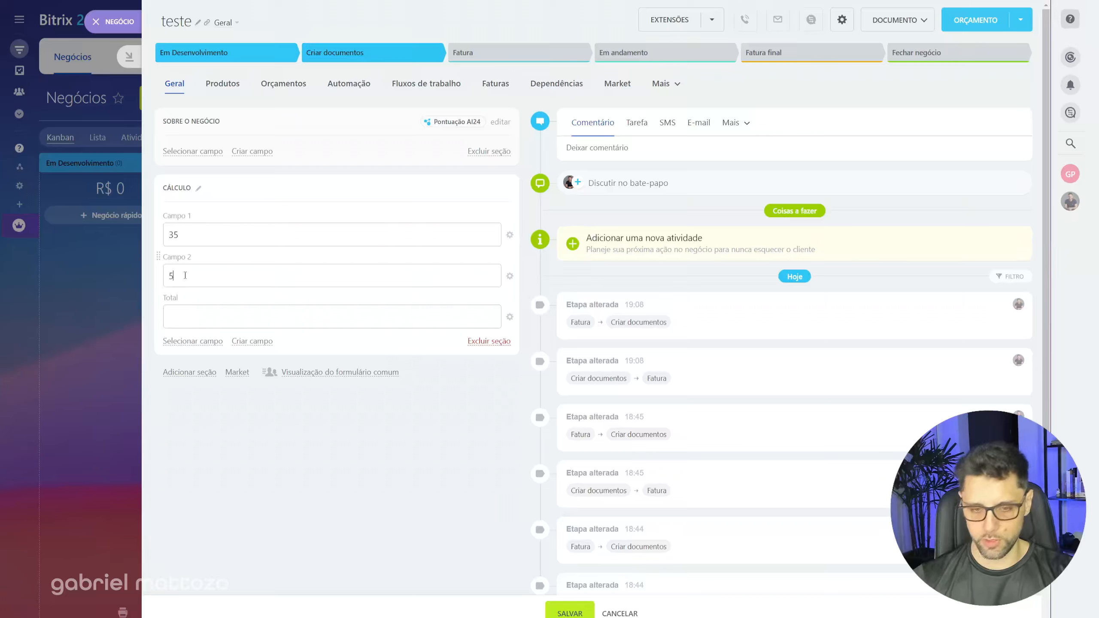
{"action": "type", "text": "00"}
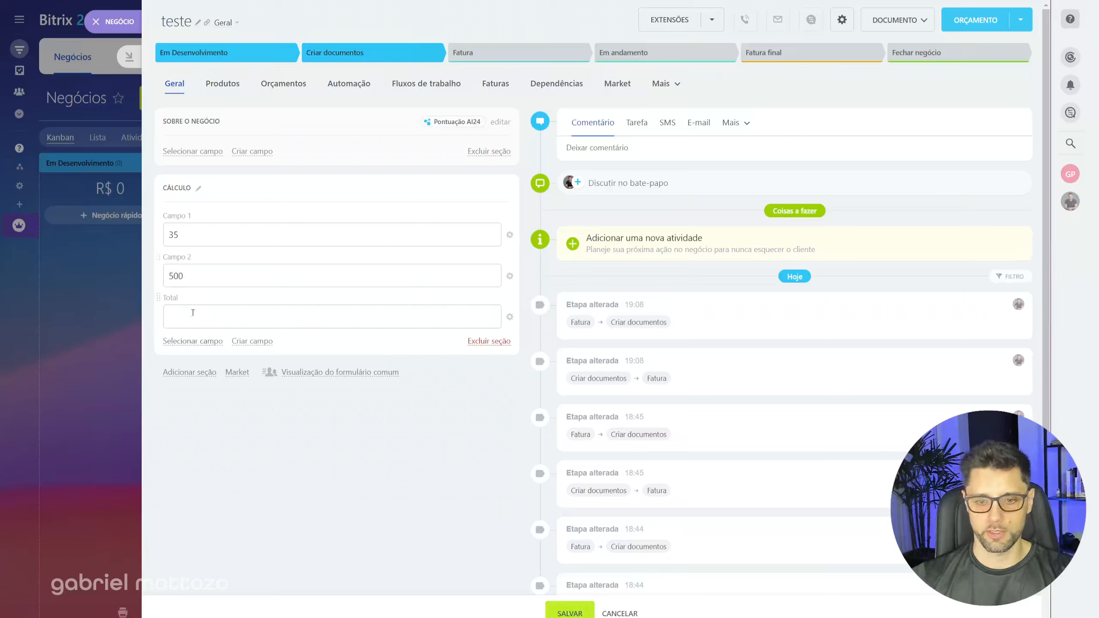
{"action": "left_click", "coordinate": [574, 613]}
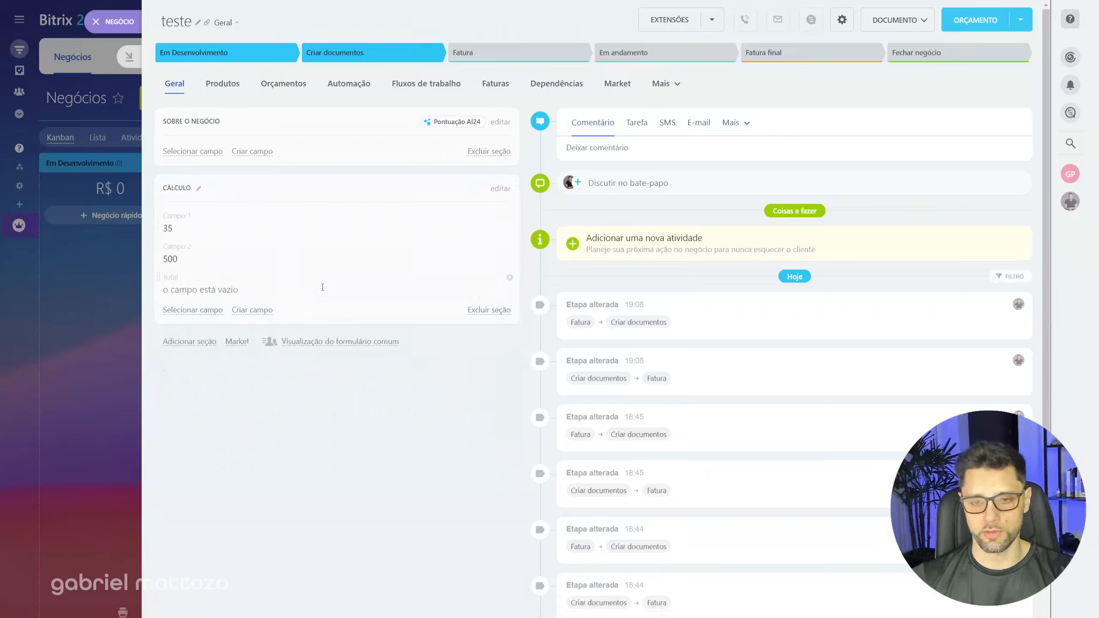
{"action": "left_click", "coordinate": [115, 25]}
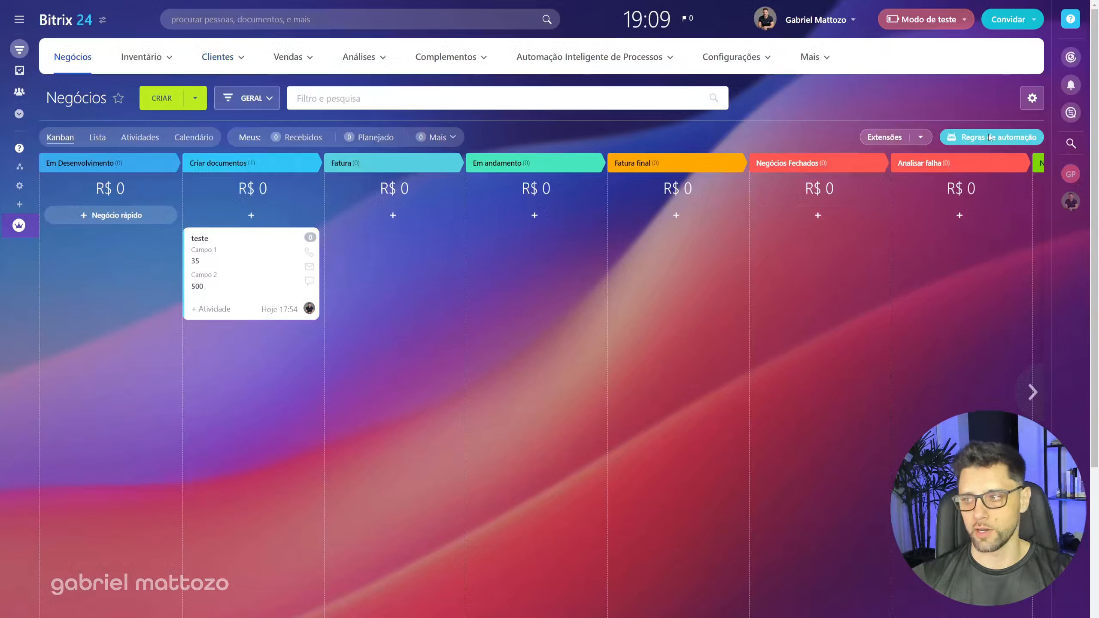
Step: Reopen the Modificar item rule in Criar documentos and replace the plus operator in its Total formula with *
{"action": "left_click", "coordinate": [990, 137]}
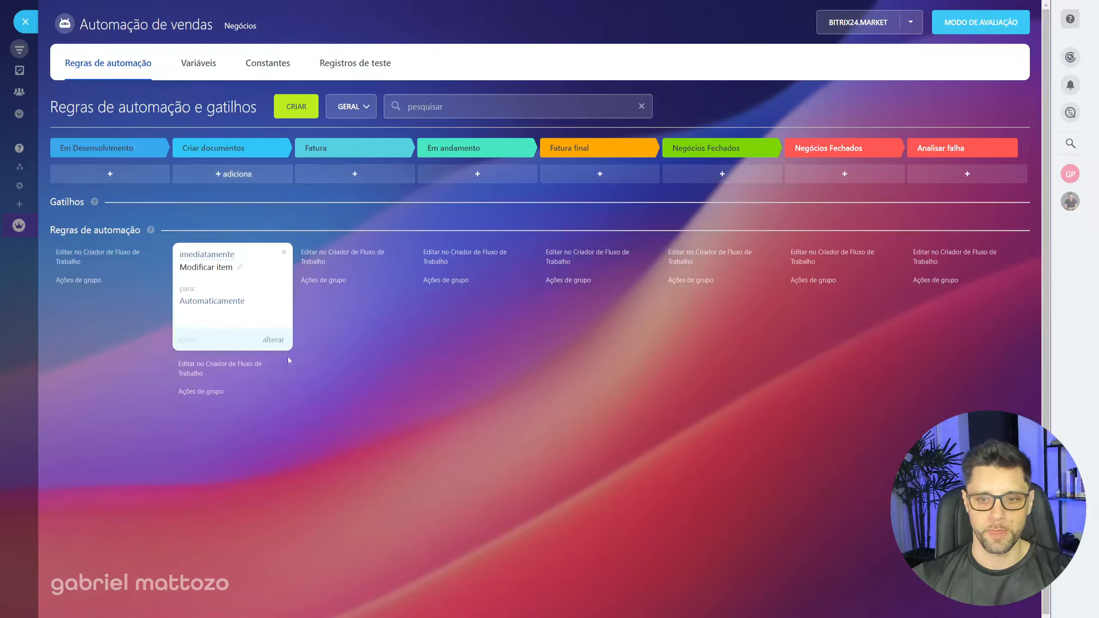
{"action": "left_click", "coordinate": [282, 340]}
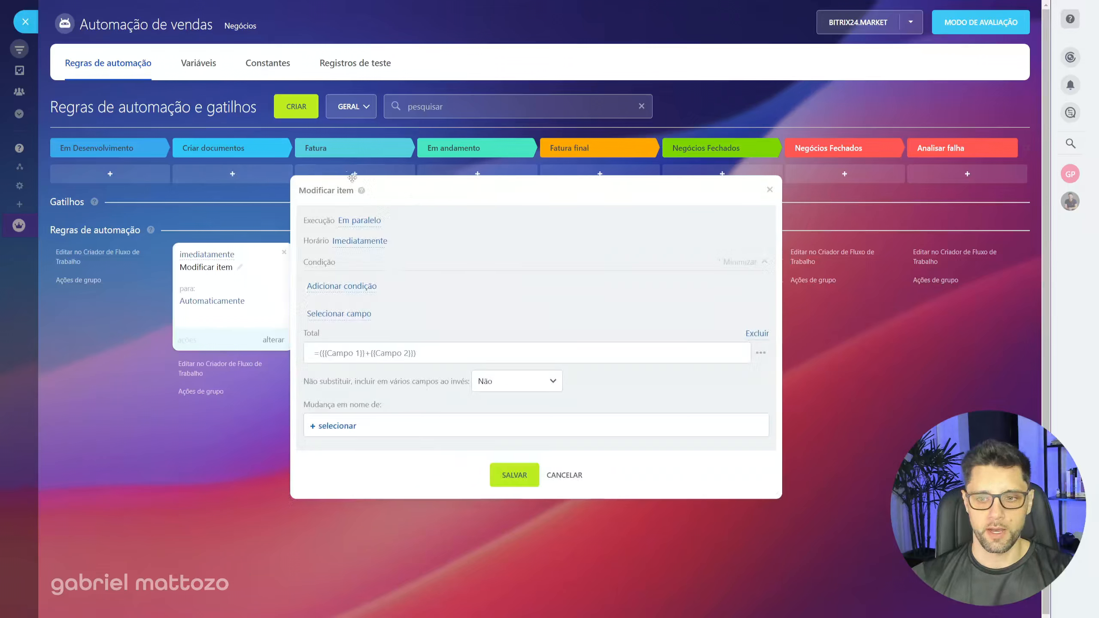
{"action": "left_click_drag", "start_coordinate": [352, 176], "coordinate": [237, 143]}
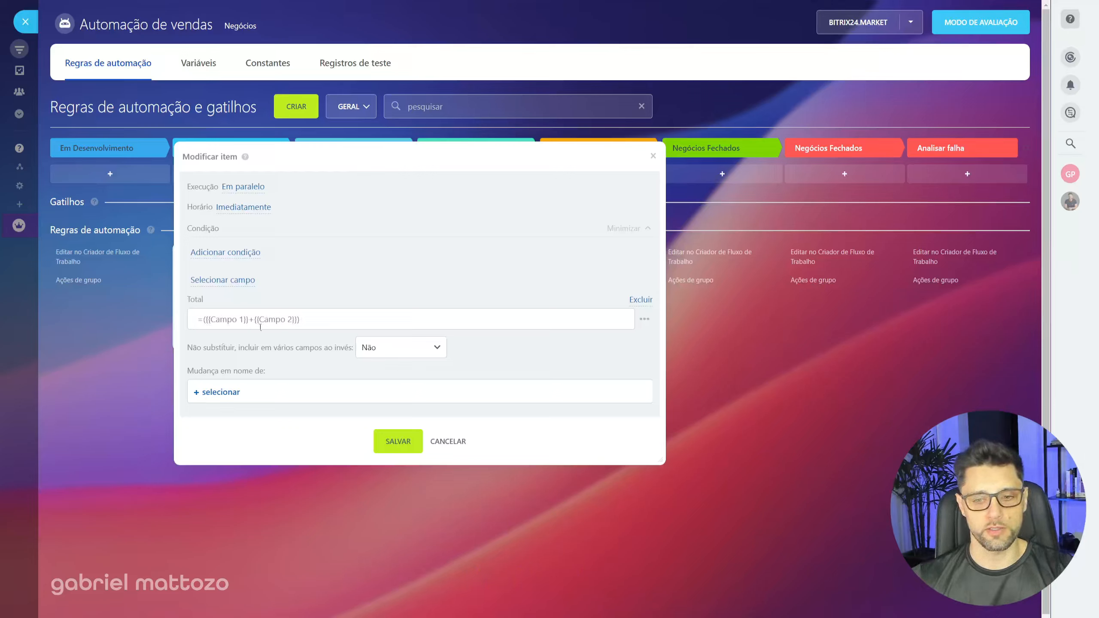
{"action": "key", "text": "BackSpace"}
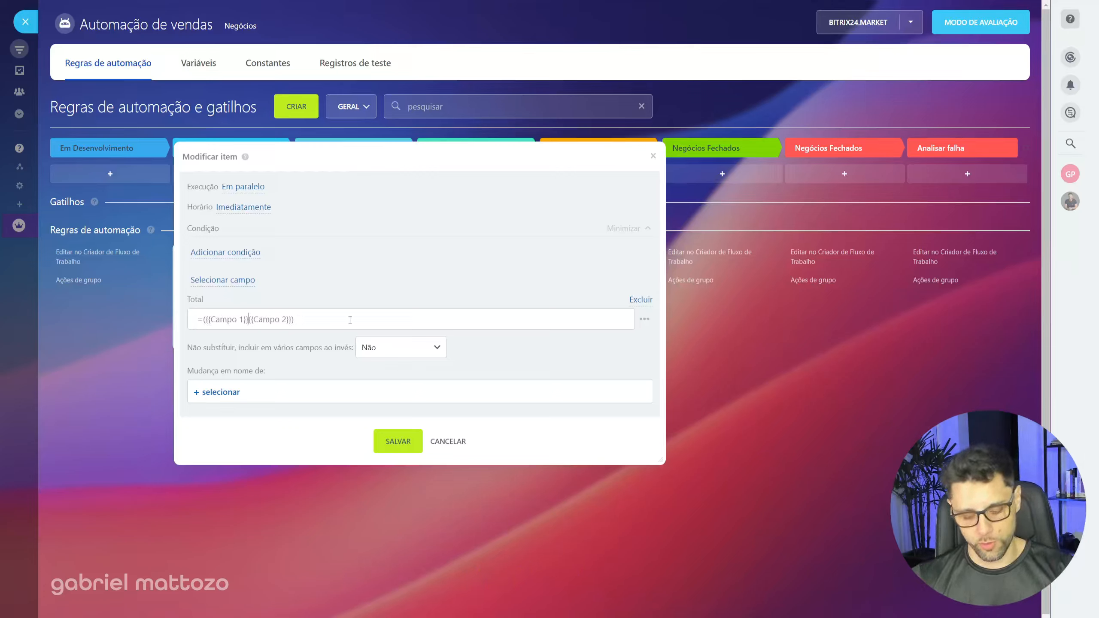
{"action": "type", "text": "*"}
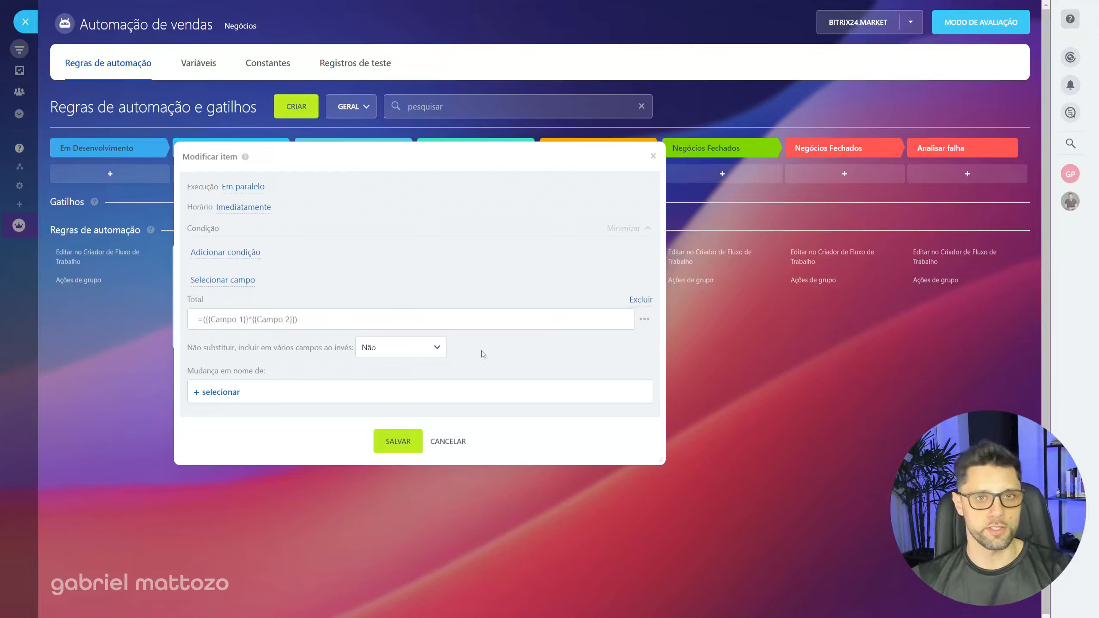
Step: Divide the product by 100 and enclose the whole expression in parentheses, giving =(({{Campo 1}}*{{Campo 2}})/100)
{"action": "type", "text": "/100"}
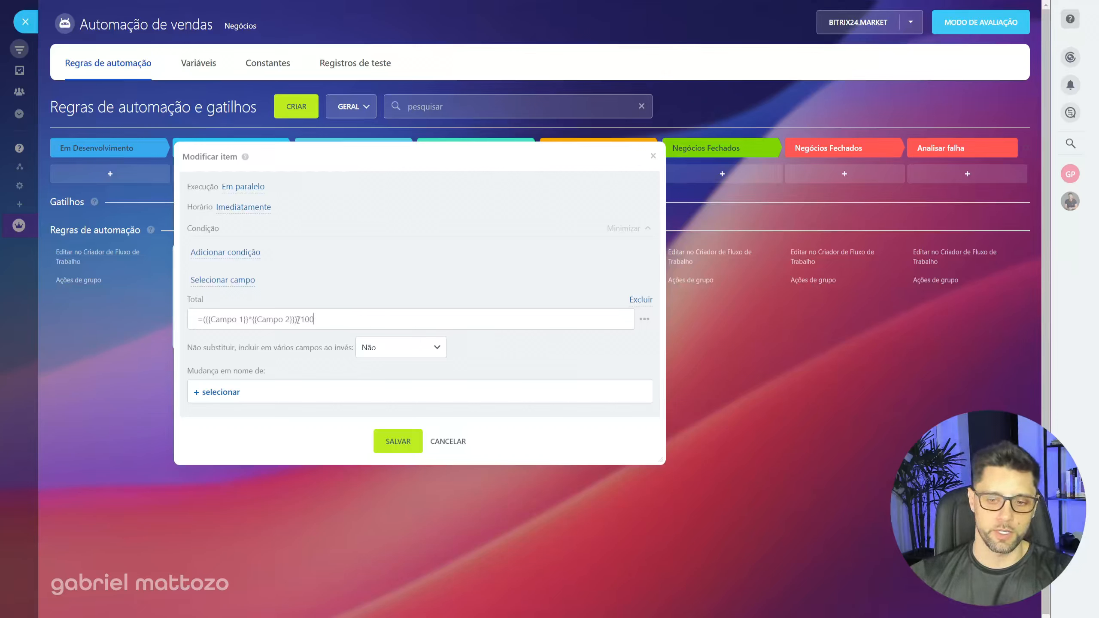
{"action": "left_click_drag", "start_coordinate": [296, 319], "coordinate": [201, 319]}
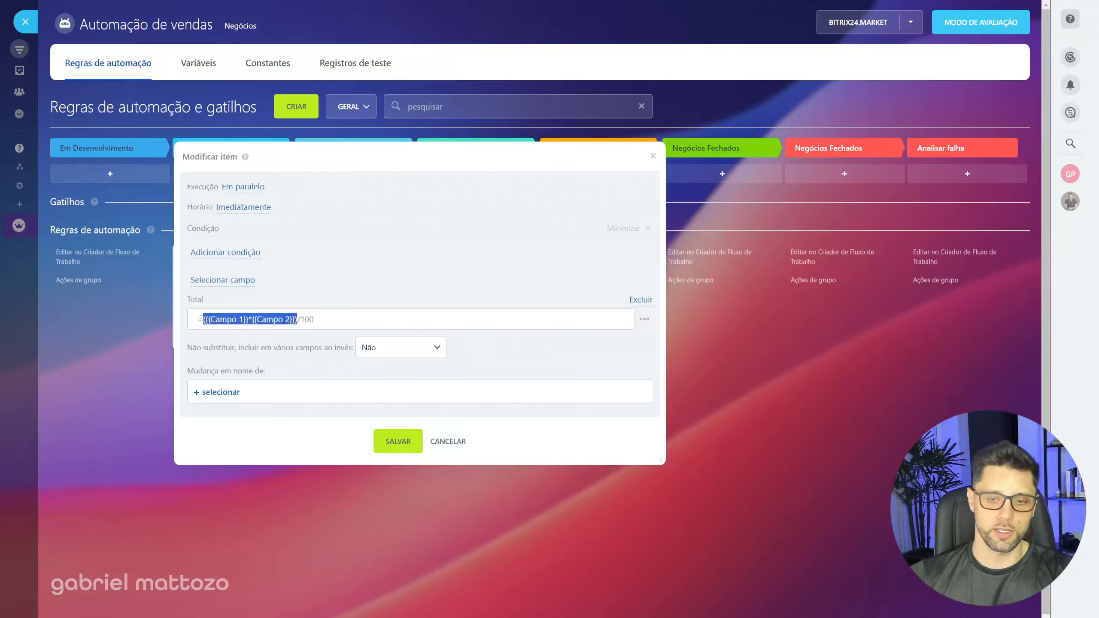
{"action": "left_click", "coordinate": [359, 312]}
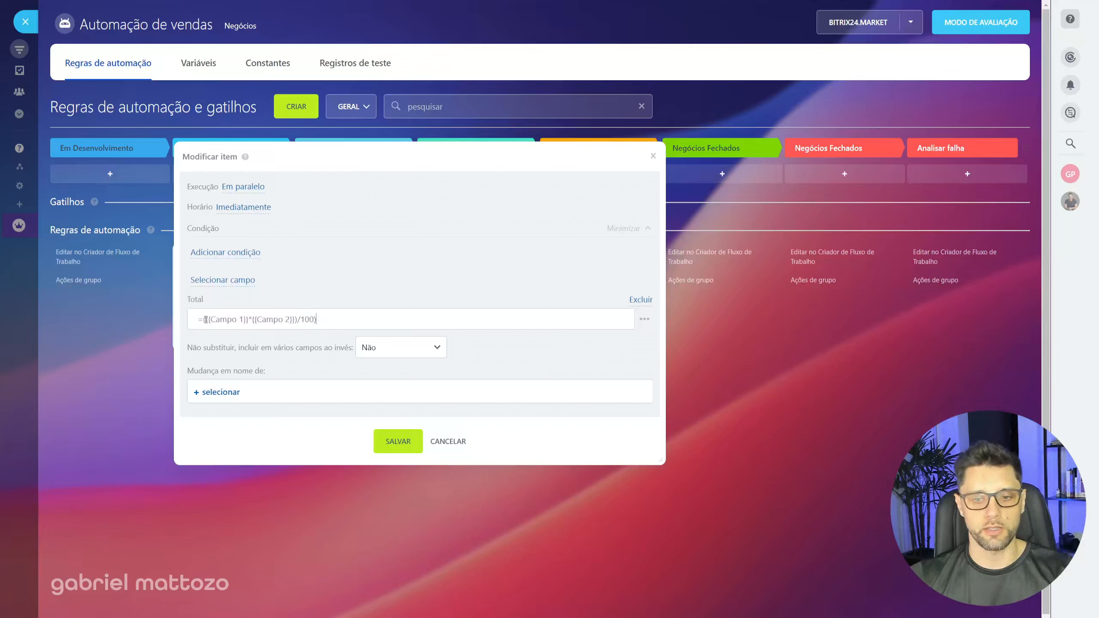
{"action": "type", "text": "("}
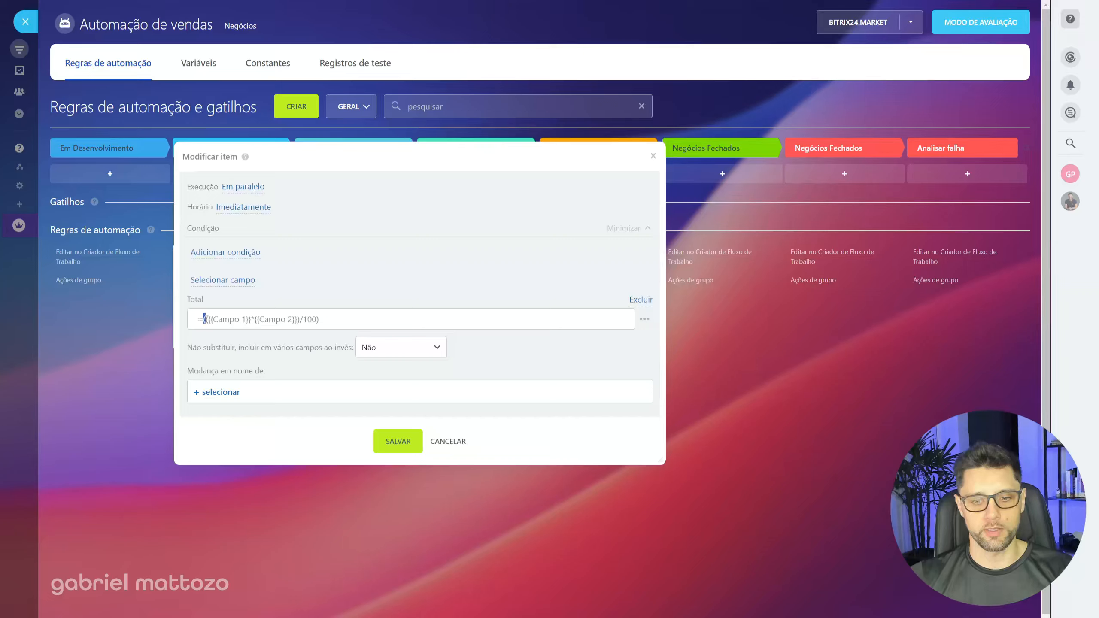
Step: Review the parts of the Total formula: the outer parentheses, the grouped product of both fields, and the divisor 100
{"action": "left_click_drag", "start_coordinate": [205, 319], "coordinate": [318, 321]}
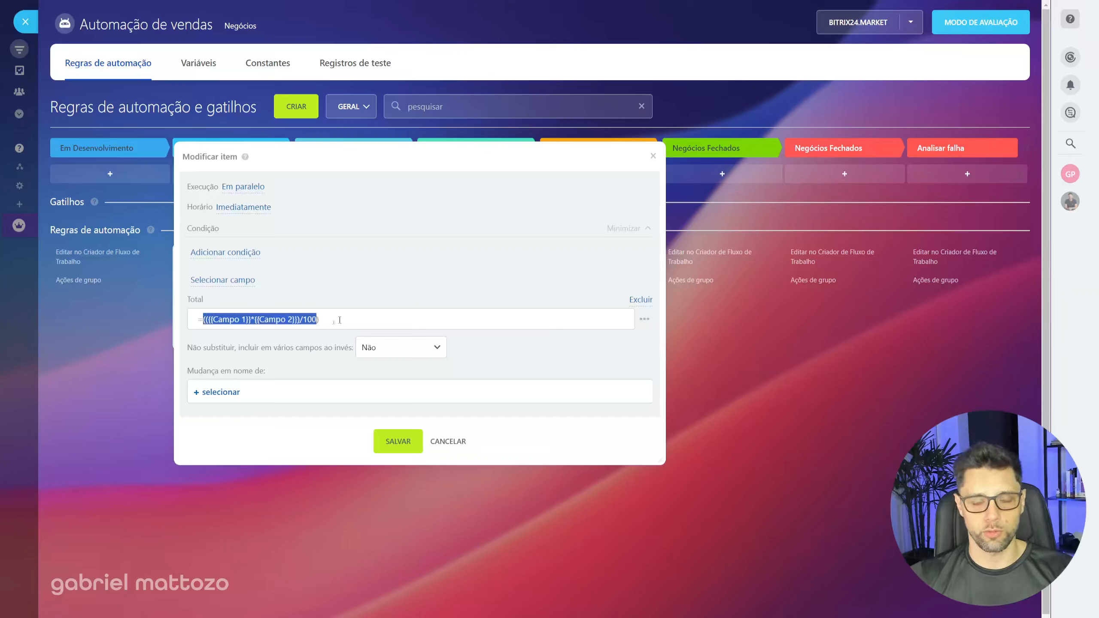
{"action": "left_click", "coordinate": [339, 321]}
{"action": "left_click_drag", "start_coordinate": [205, 320], "coordinate": [299, 319]}
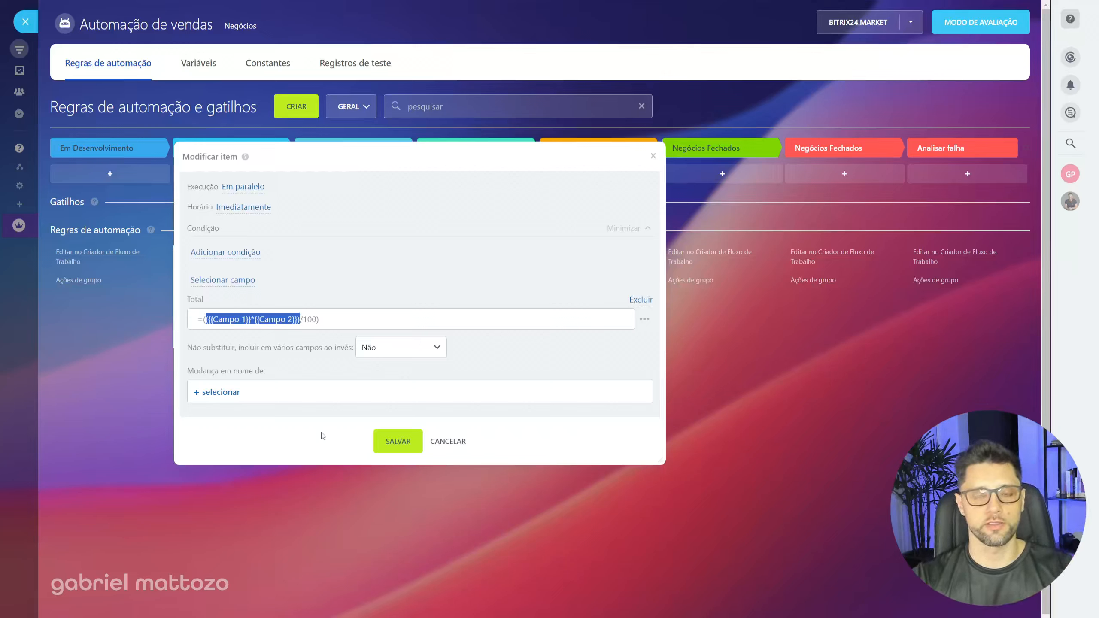
{"action": "left_click", "coordinate": [331, 320]}
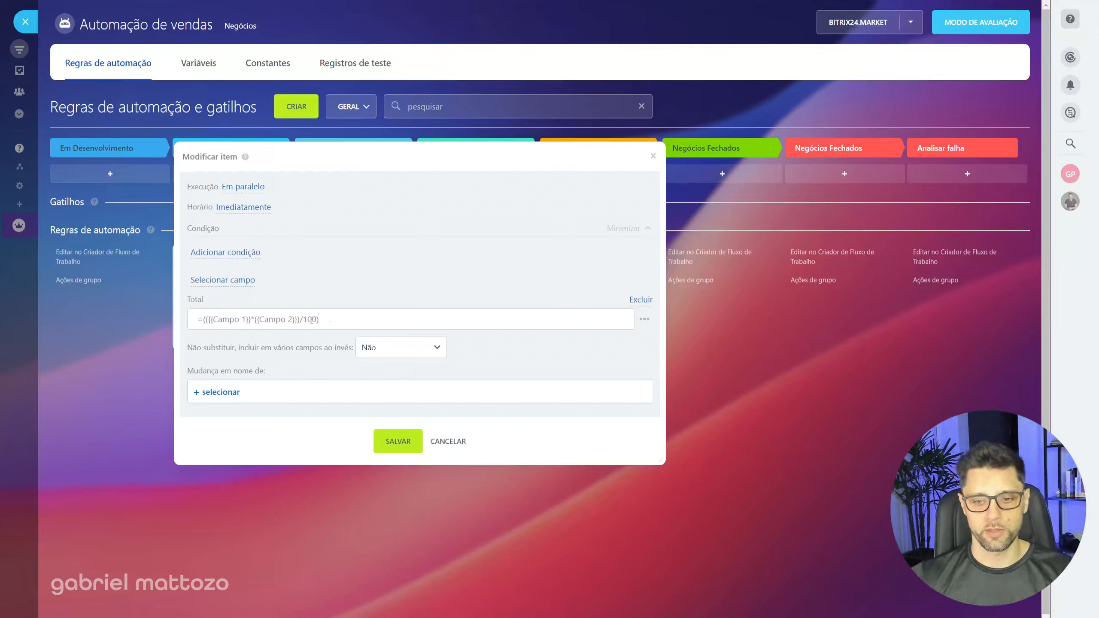
{"action": "left_click_drag", "start_coordinate": [317, 319], "coordinate": [303, 319]}
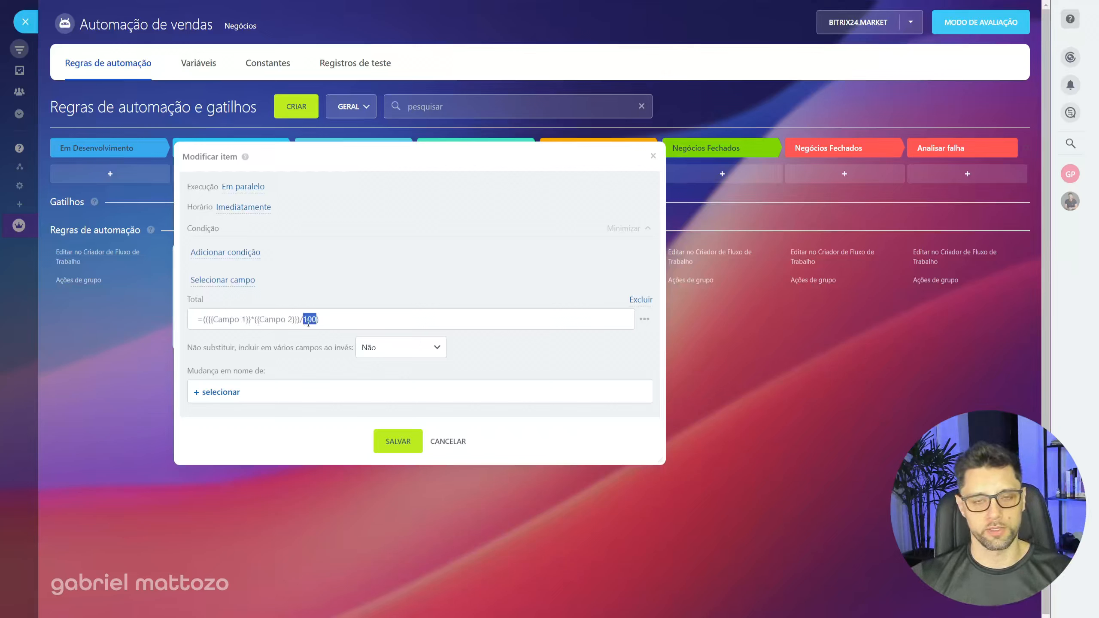
{"action": "left_click", "coordinate": [645, 321]}
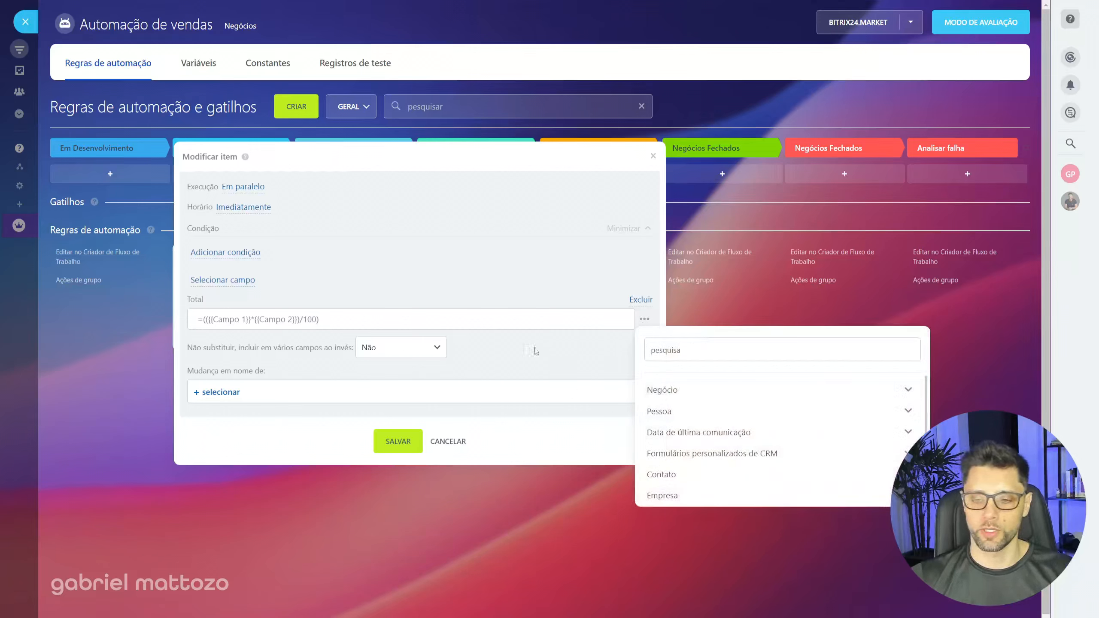
{"action": "left_click", "coordinate": [318, 319]}
{"action": "left_click_drag", "start_coordinate": [317, 319], "coordinate": [304, 320]}
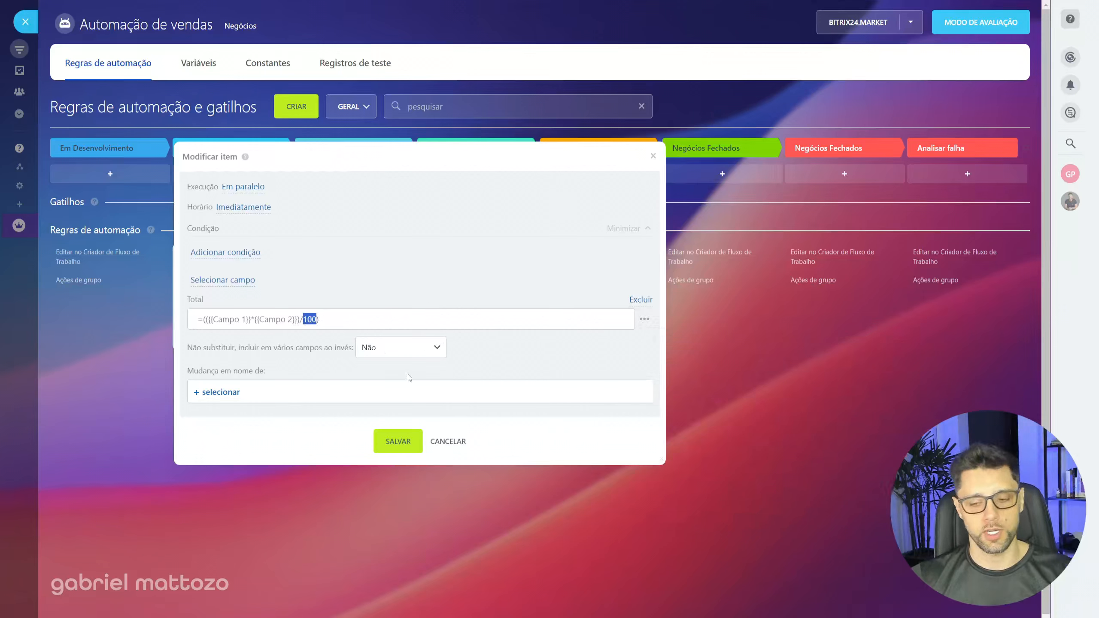
Step: Save the Modificar item rule and the automation settings, and return to the deals Kanban
{"action": "left_click", "coordinate": [399, 442]}
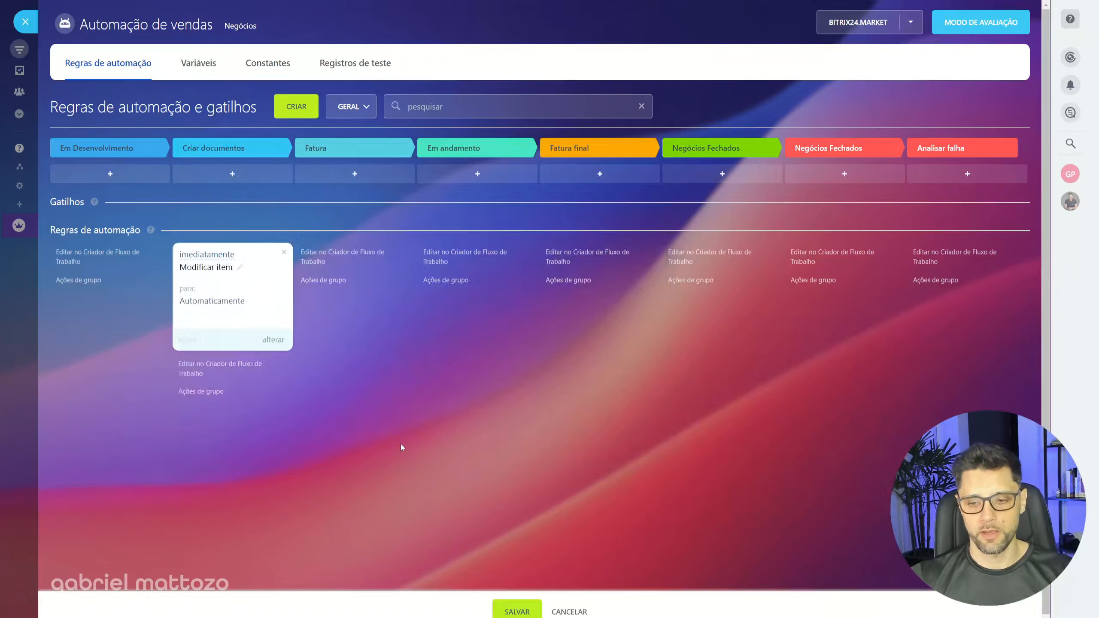
{"action": "left_click", "coordinate": [517, 612]}
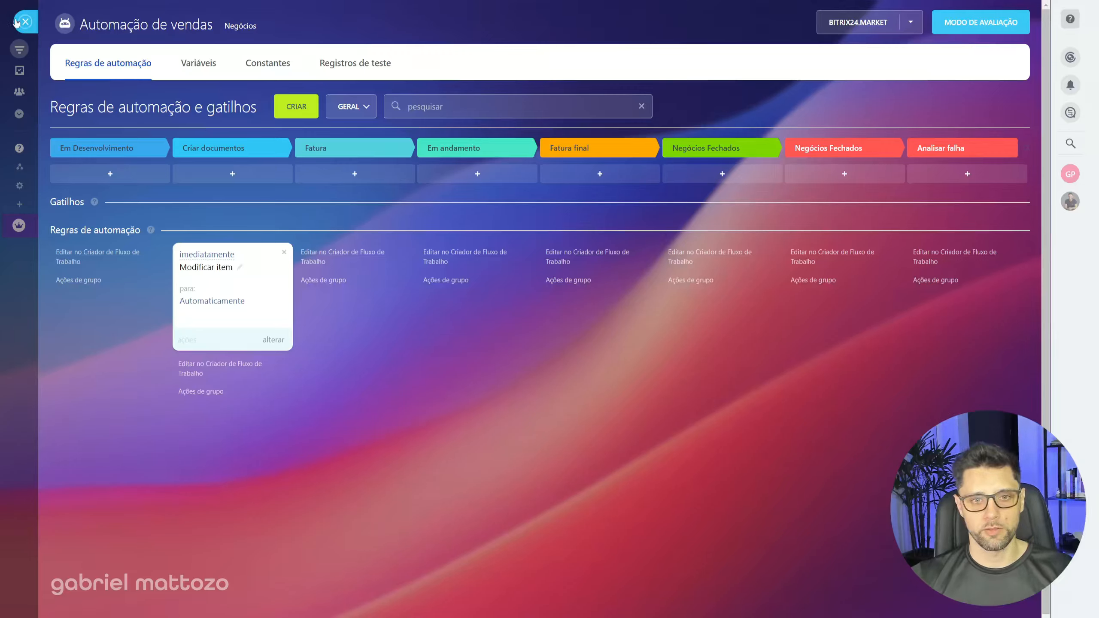
{"action": "key", "text": "Escape"}
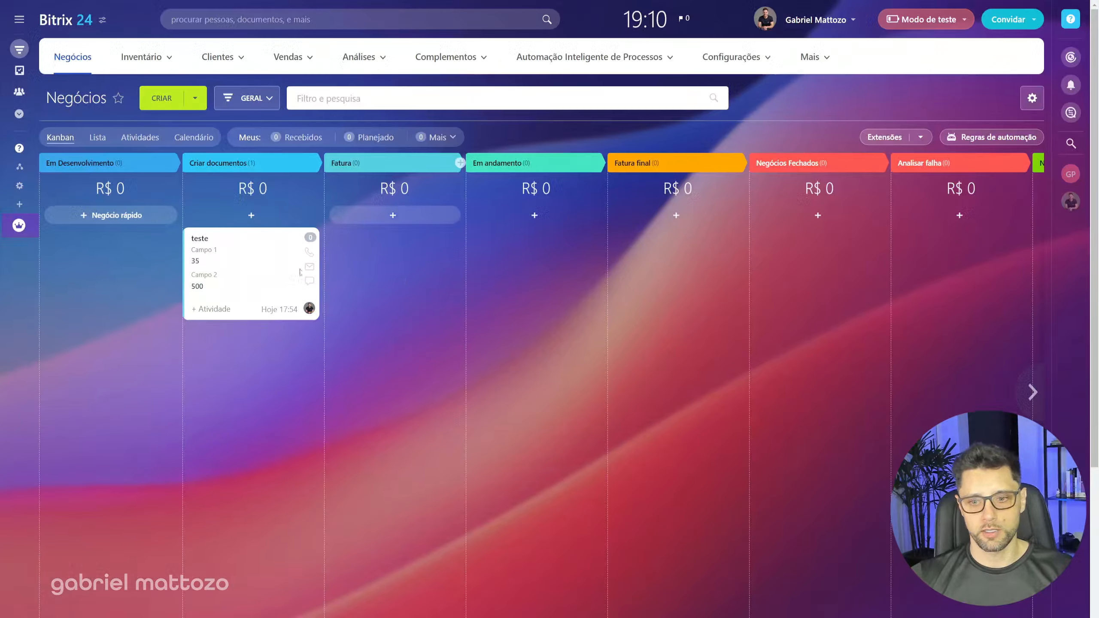
Step: Try to run the rule again by moving the teste deal into Criar documentos, and check its Total field
{"action": "left_click_drag", "start_coordinate": [350, 270], "coordinate": [219, 281]}
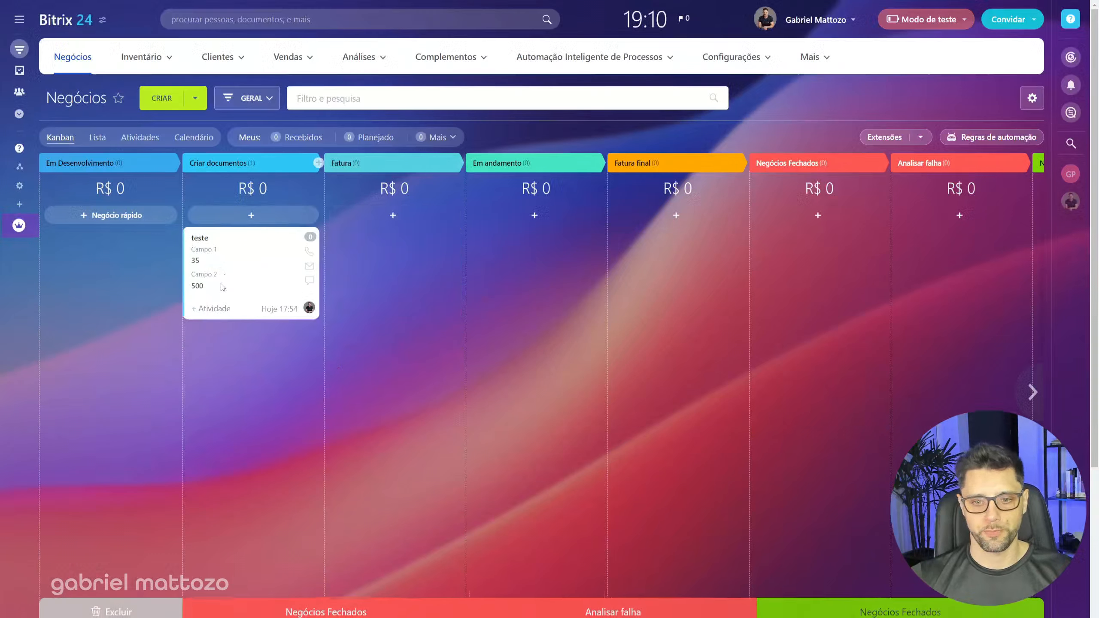
{"action": "left_click", "coordinate": [200, 239]}
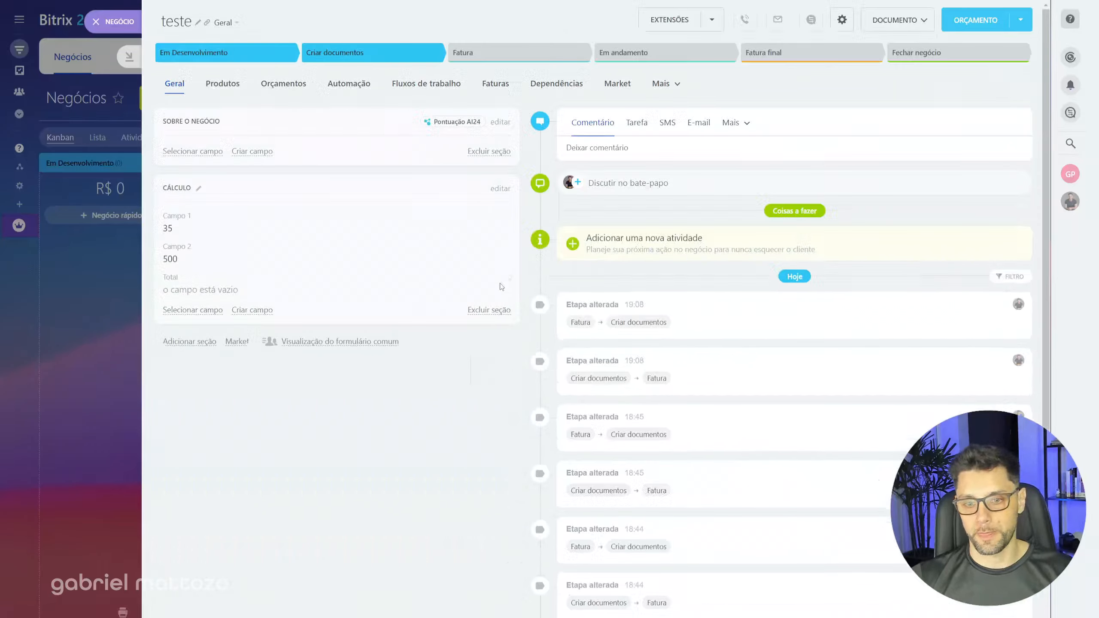
{"action": "left_click", "coordinate": [112, 21]}
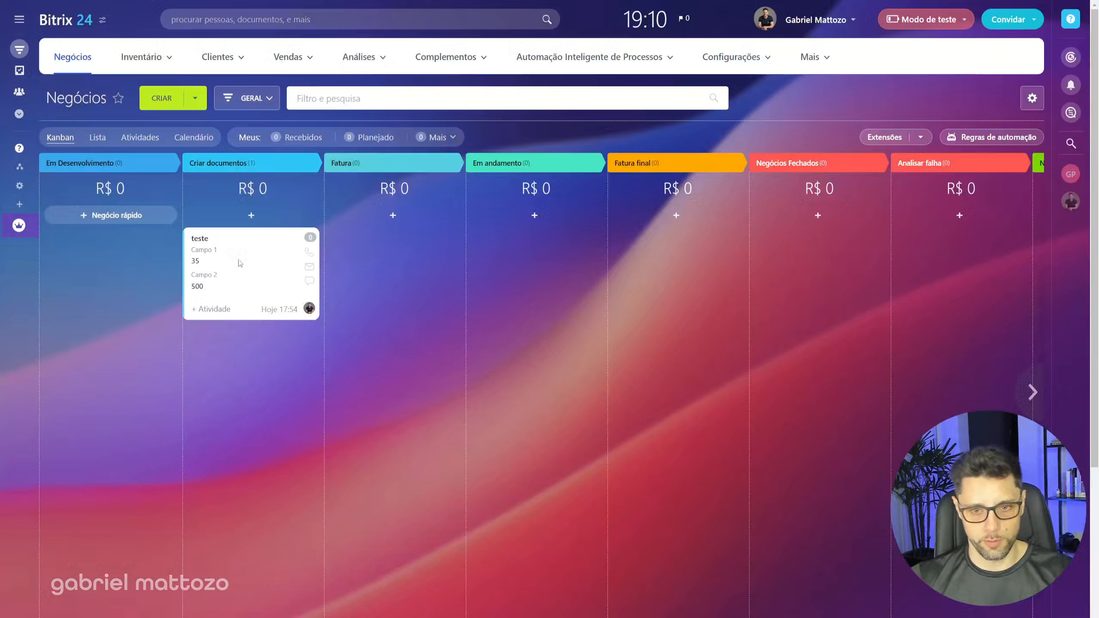
Step: Rerun the rule by moving the teste deal to Fatura and back to Criar documentos, and check the deal's Total
{"action": "key", "text": "F5"}
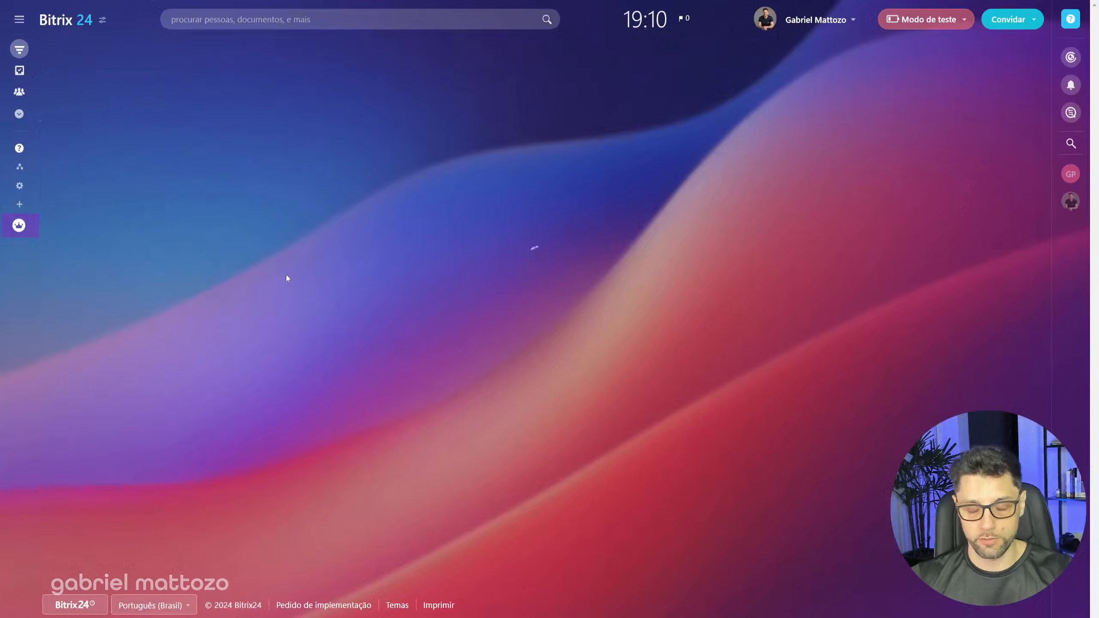
{"action": "left_click_drag", "start_coordinate": [194, 267], "coordinate": [353, 309]}
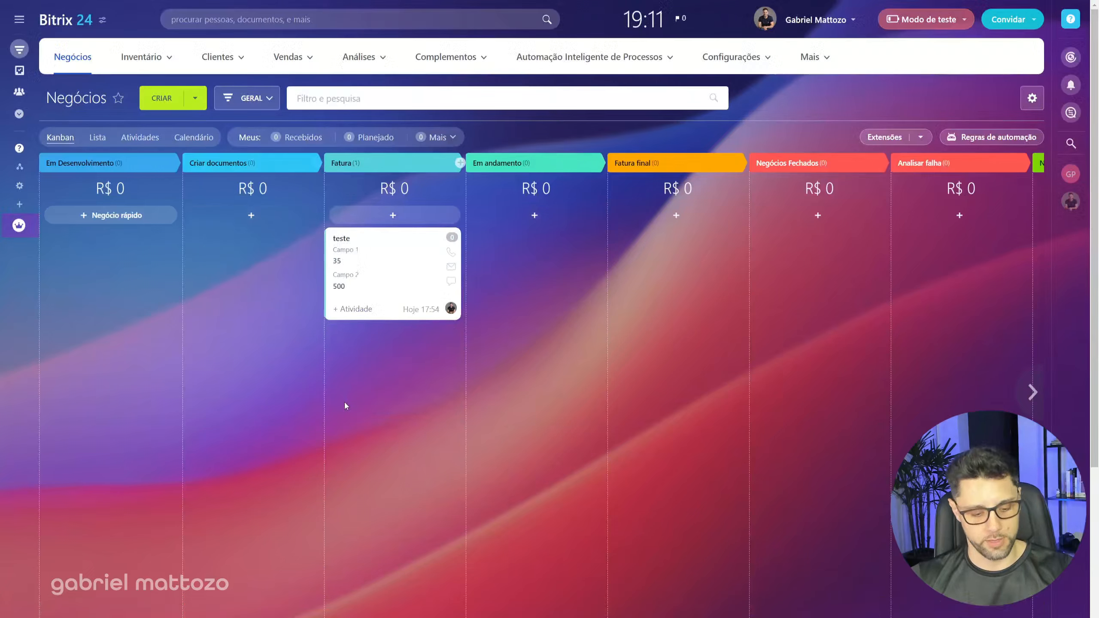
{"action": "key", "text": "F5"}
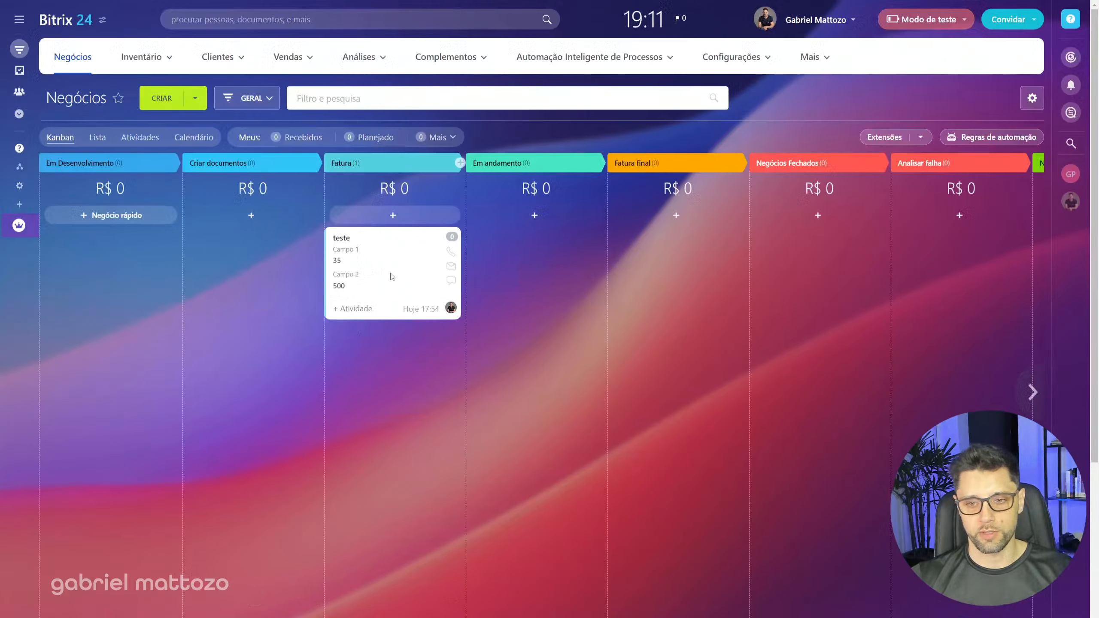
{"action": "left_click_drag", "start_coordinate": [342, 245], "coordinate": [213, 266]}
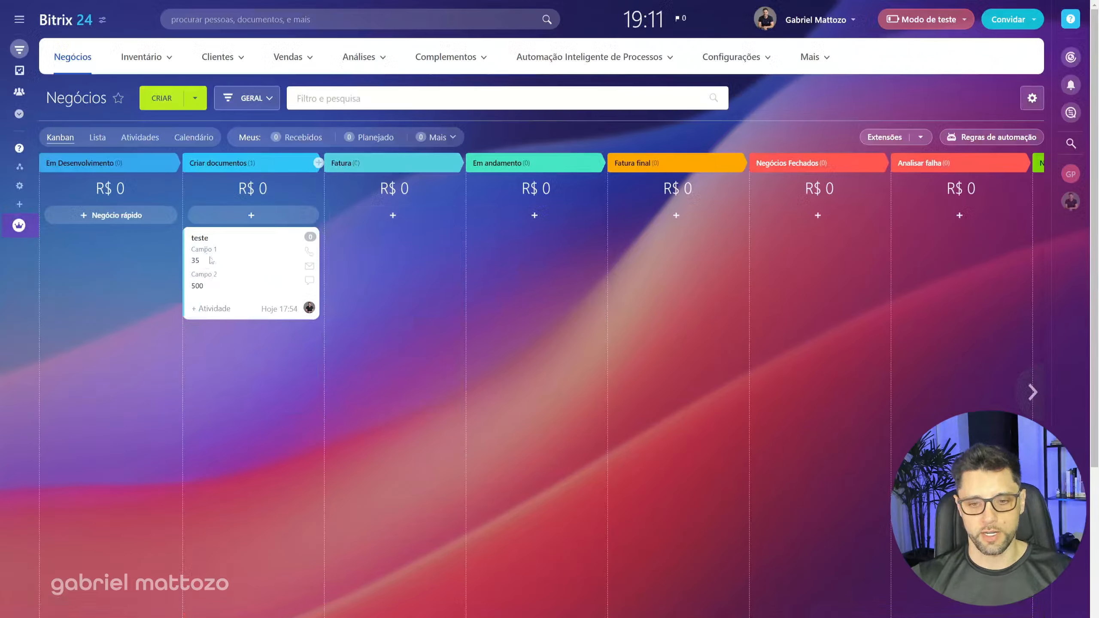
{"action": "left_click", "coordinate": [200, 239]}
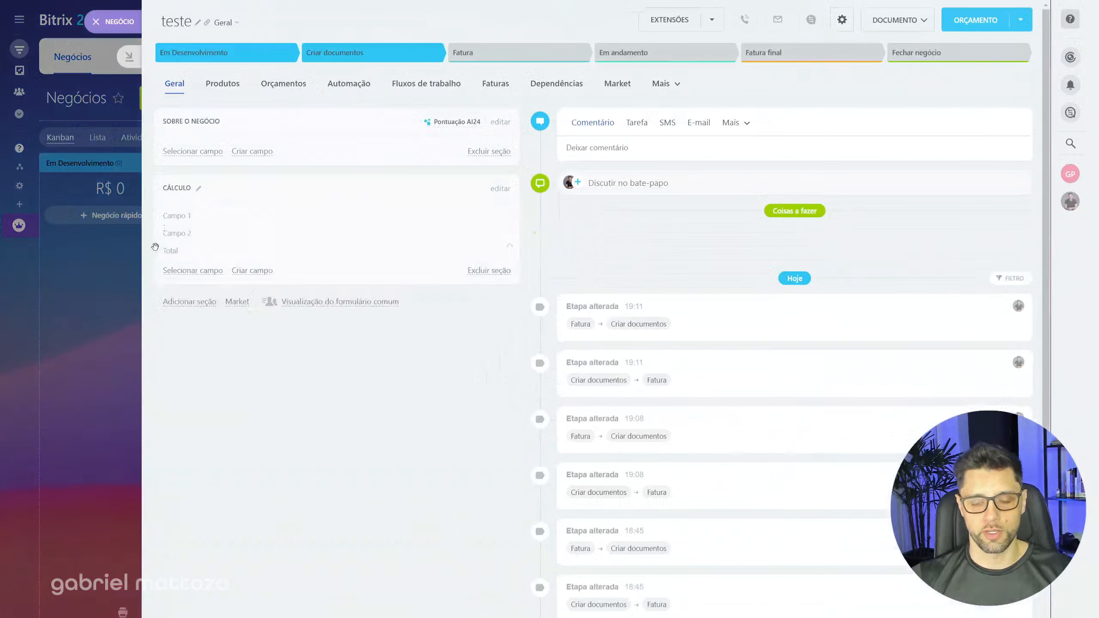
{"action": "double_click", "coordinate": [183, 292]}
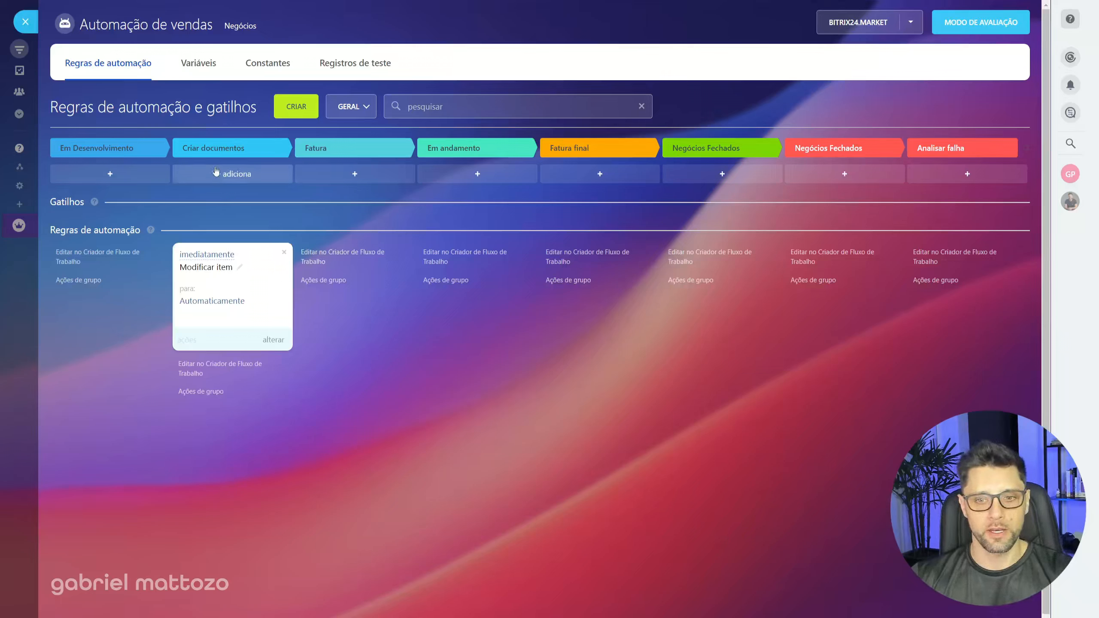
Step: Open the Criar documentos workflow template, place Modificar item directly after Iniciar, and delete the Execução paralela block
{"action": "left_click", "coordinate": [224, 367]}
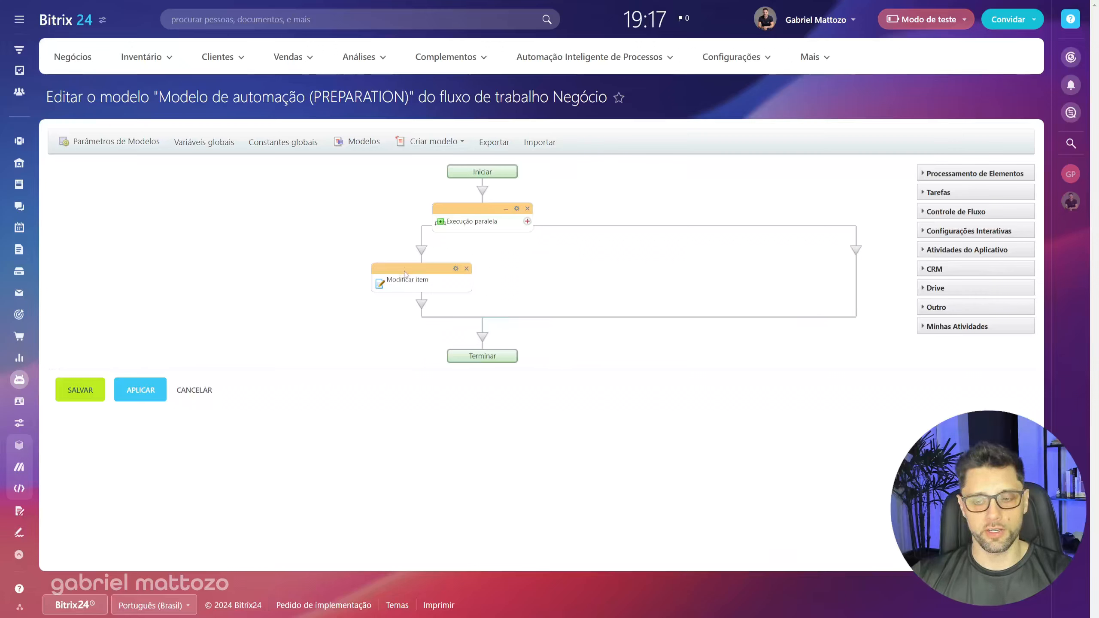
{"action": "left_click_drag", "start_coordinate": [402, 269], "coordinate": [487, 194]}
{"action": "left_click", "coordinate": [527, 264]}
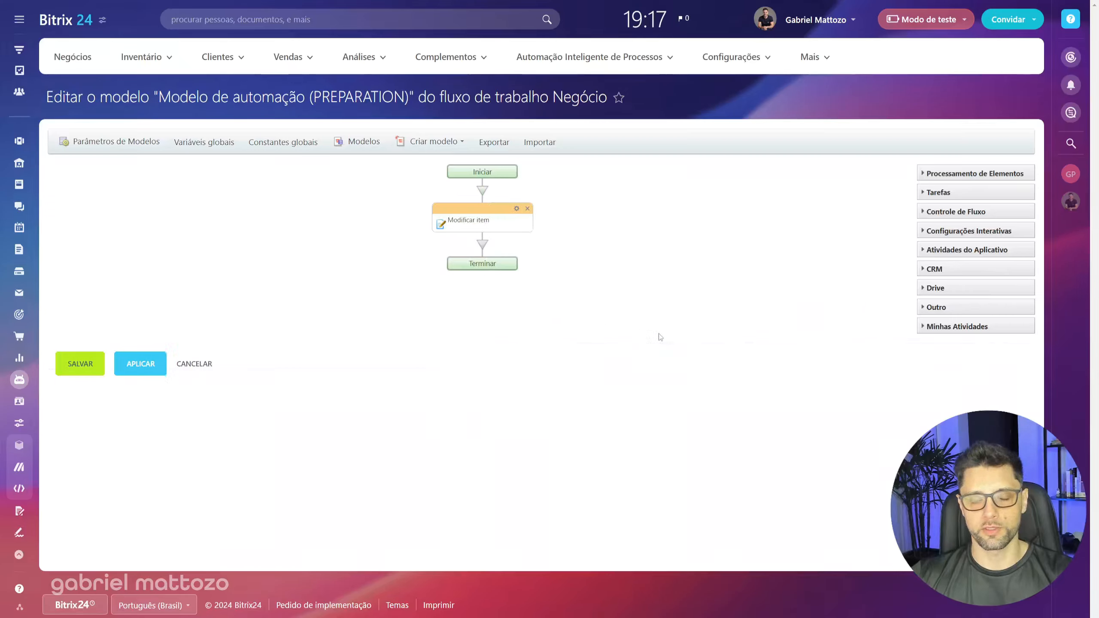
Step: Inspect the Total formula in the Modificar item activity and close its parameters without saving
{"action": "double_click", "coordinate": [497, 226]}
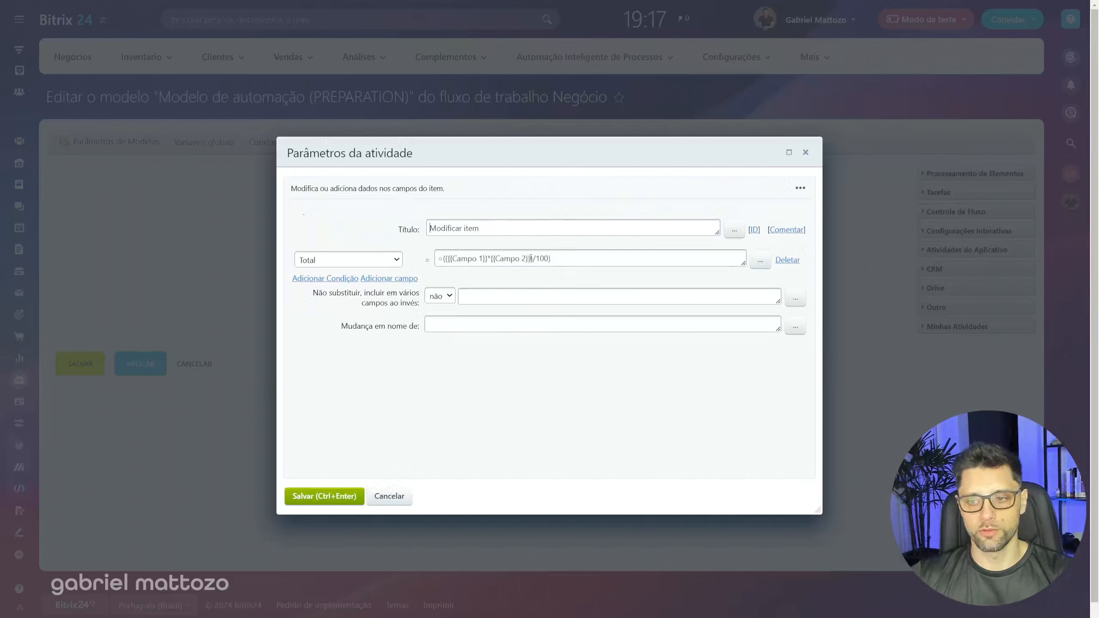
{"action": "triple_click", "coordinate": [571, 256]}
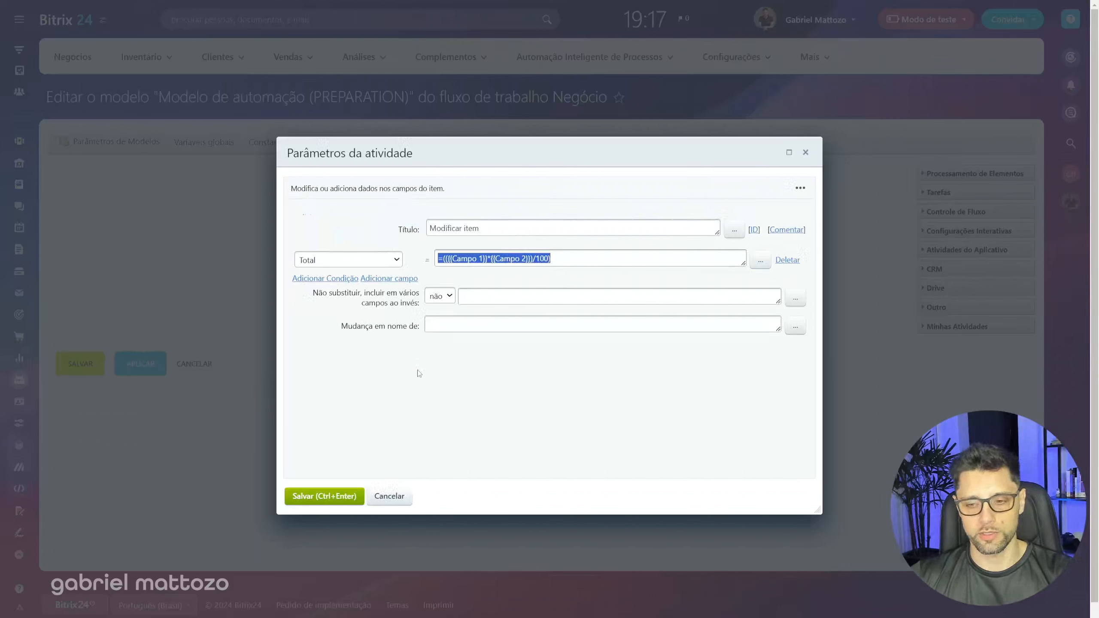
{"action": "left_click", "coordinate": [394, 498]}
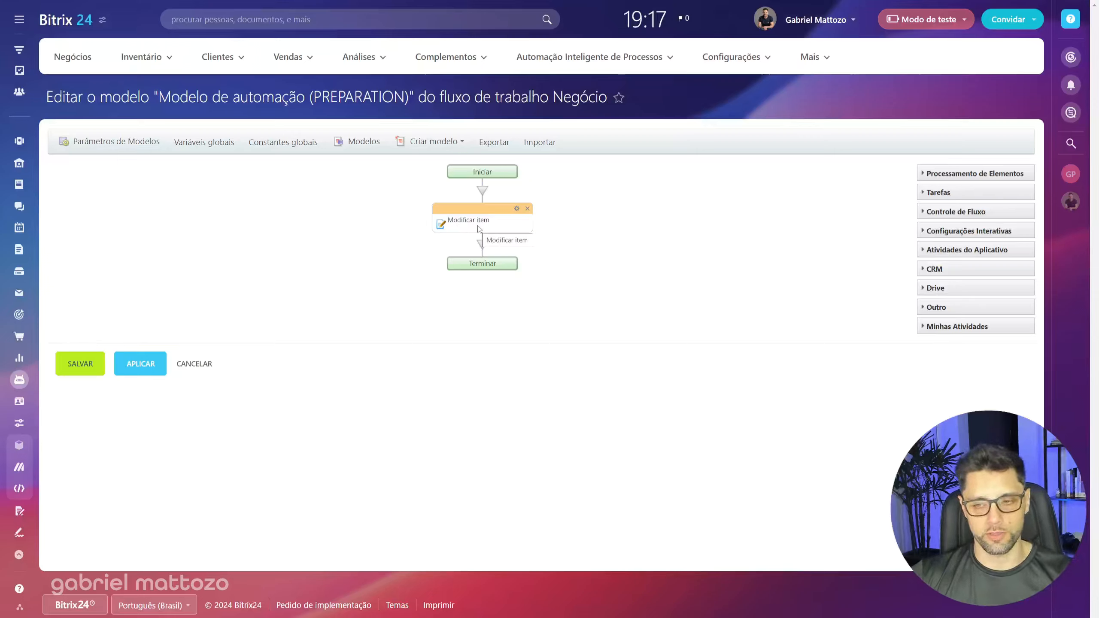
Step: Replace the Modificar item activity with a new Modificar elemento activity between Iniciar and Terminar
{"action": "left_click", "coordinate": [527, 209]}
{"action": "left_click", "coordinate": [482, 192]}
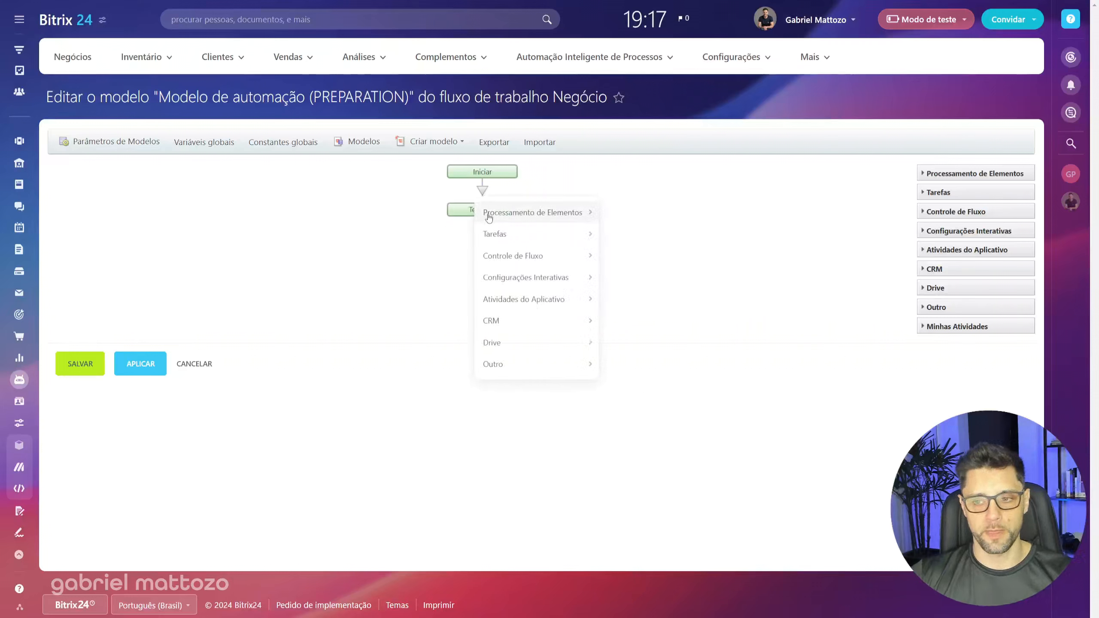
{"action": "mouse_move", "coordinate": [539, 220]}
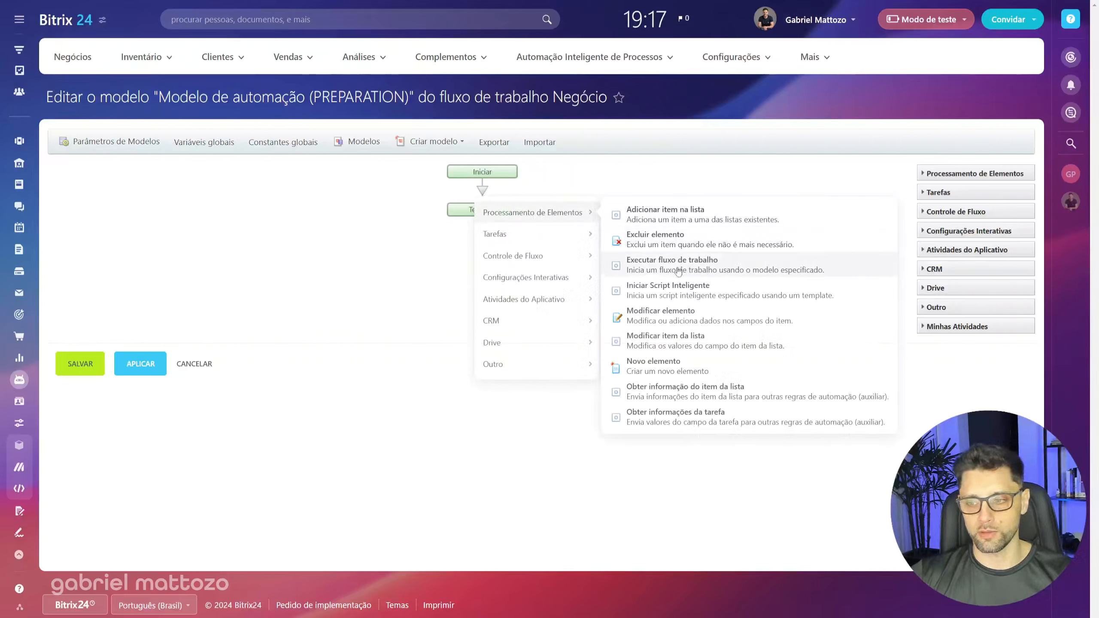
{"action": "left_click", "coordinate": [658, 316]}
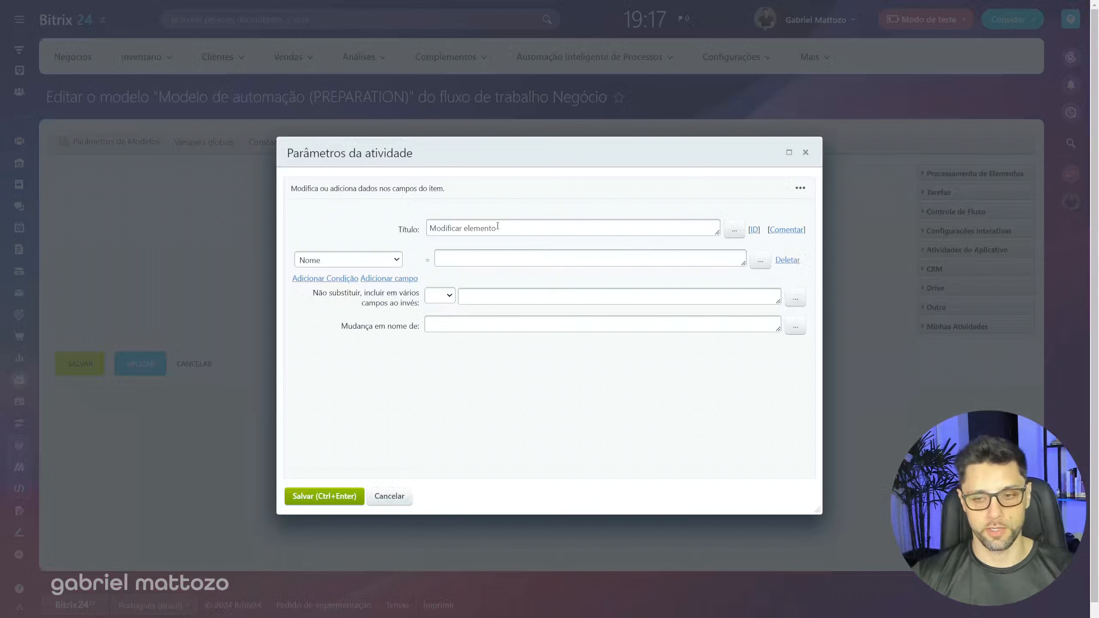
Step: Choose Total as the field to modify in Modificar elemento and begin its value with =(
{"action": "left_click", "coordinate": [395, 259]}
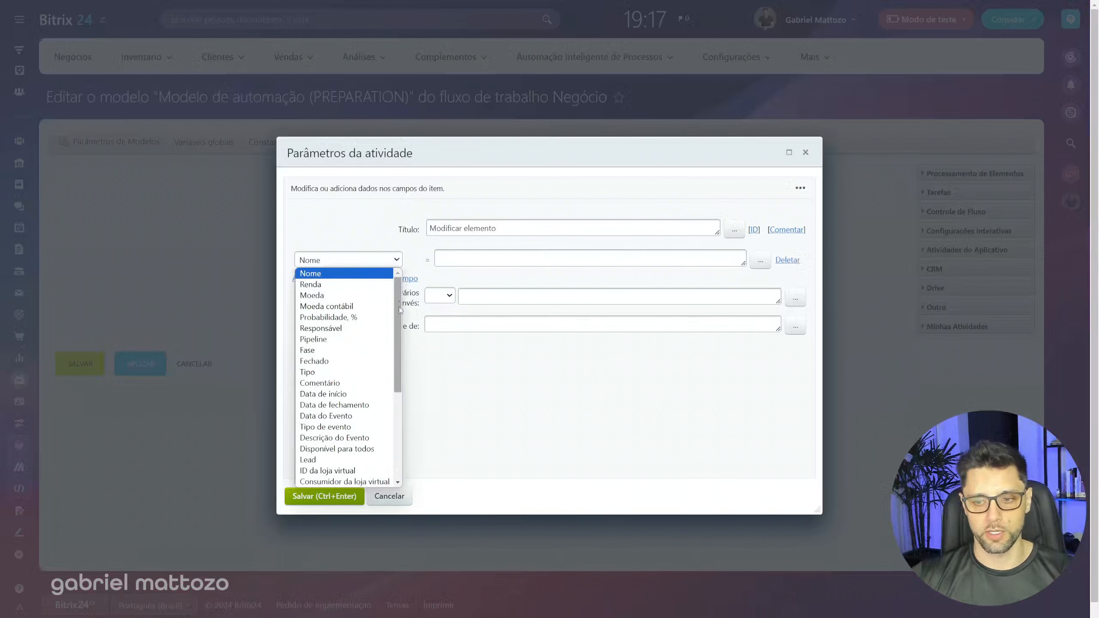
{"action": "scroll", "coordinate": [353, 390], "scroll_direction": "down", "scroll_amount": 5}
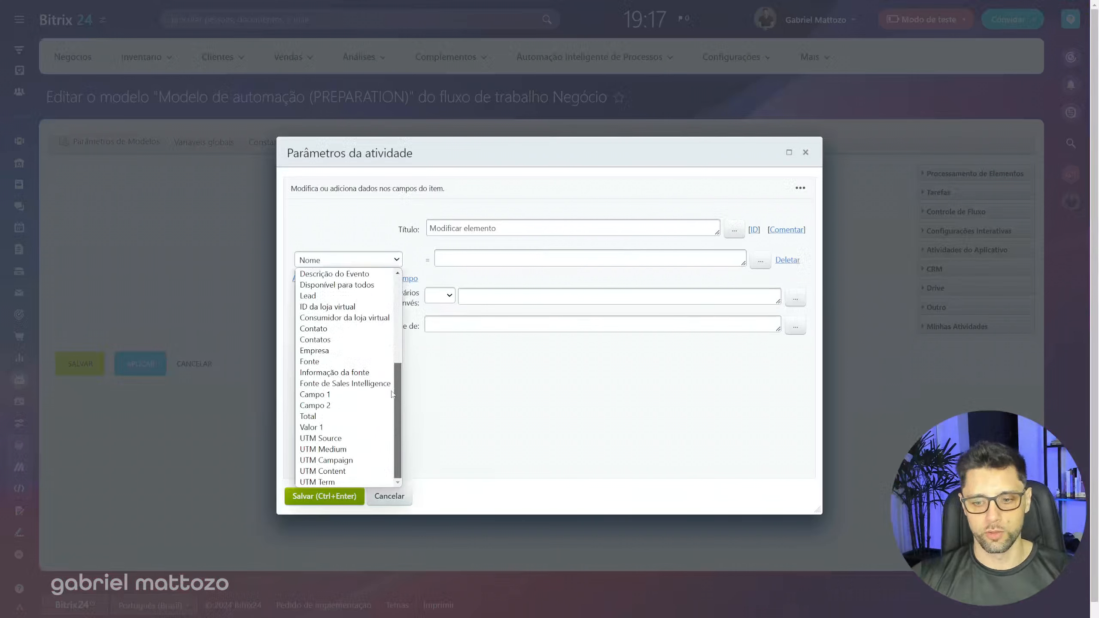
{"action": "left_click", "coordinate": [314, 417]}
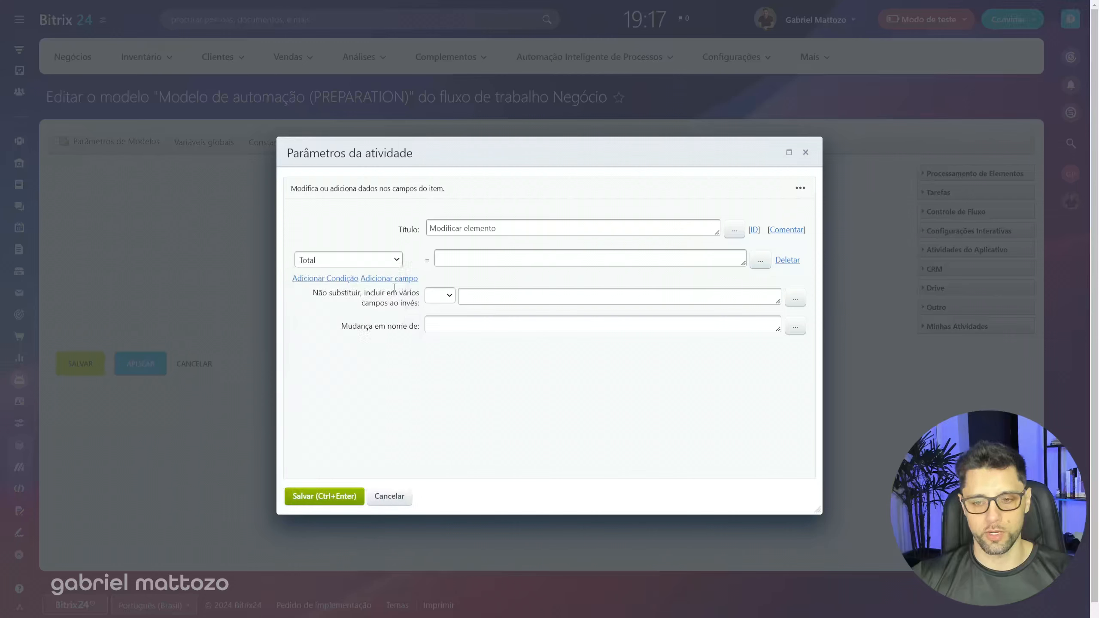
{"action": "left_click", "coordinate": [461, 255]}
{"action": "type", "text": "="}
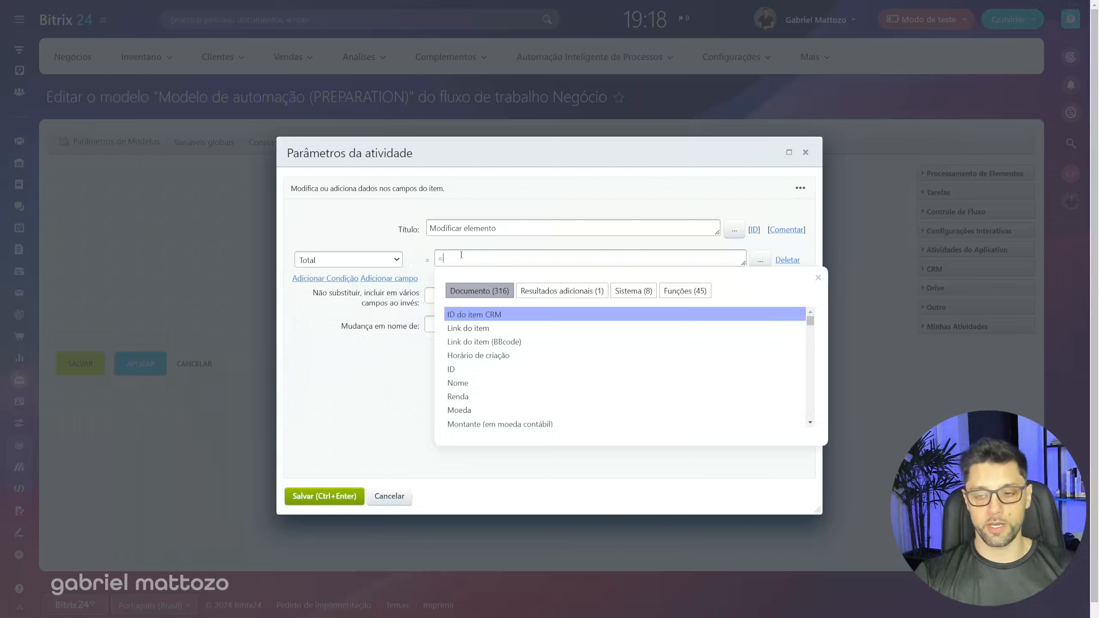
{"action": "key", "text": "BackSpace"}
{"action": "type", "text": "="}
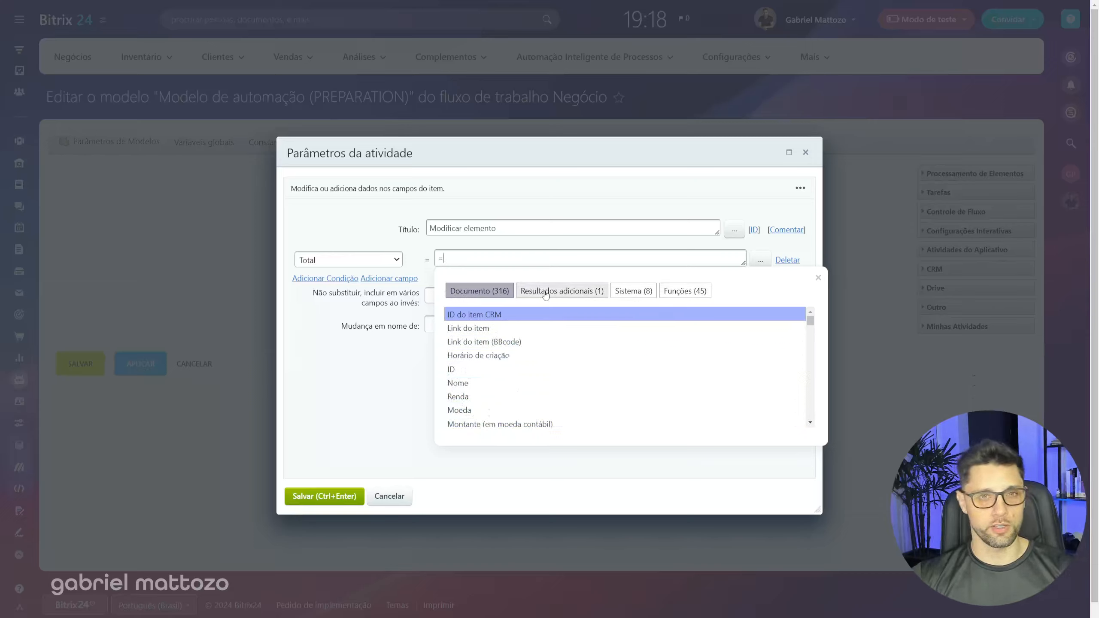
{"action": "left_click", "coordinate": [470, 257]}
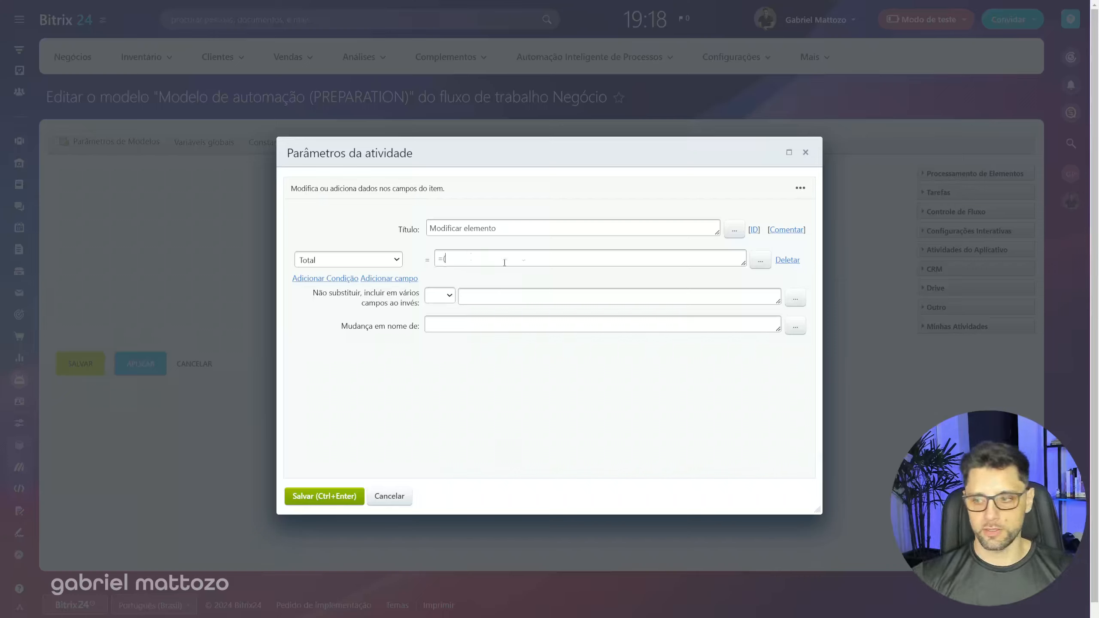
Step: Insert the document fields Campo 1 and Campo 2 as a product, giving =({{Campo 1}}*{{Campo 2}}
{"action": "left_click", "coordinate": [761, 260]}
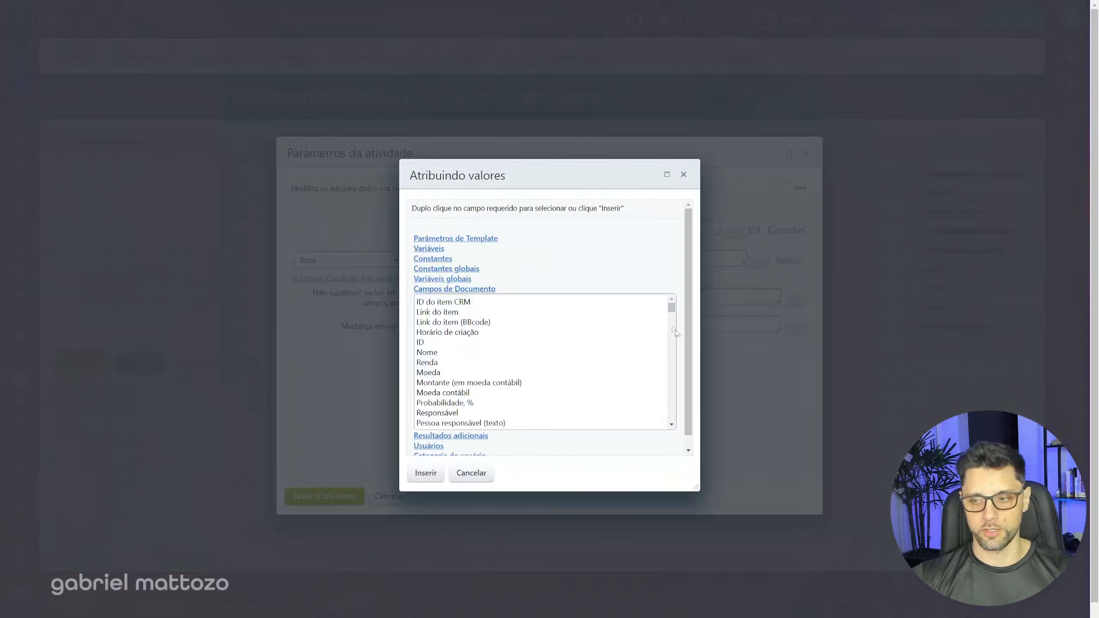
{"action": "left_click_drag", "start_coordinate": [672, 310], "coordinate": [673, 338]}
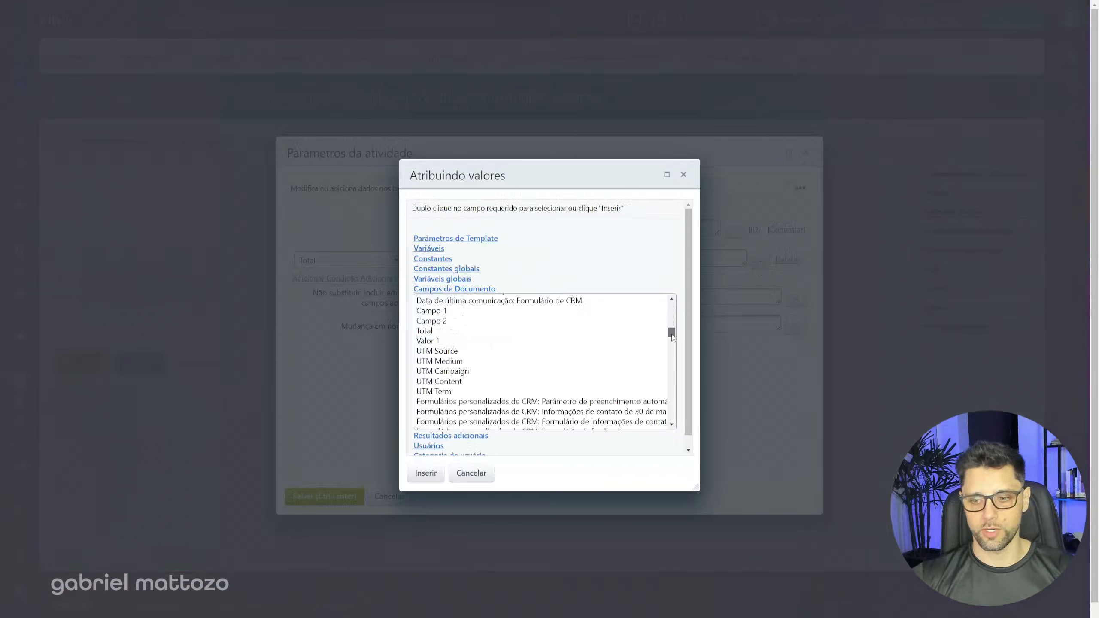
{"action": "left_click", "coordinate": [441, 311]}
{"action": "left_click", "coordinate": [426, 473]}
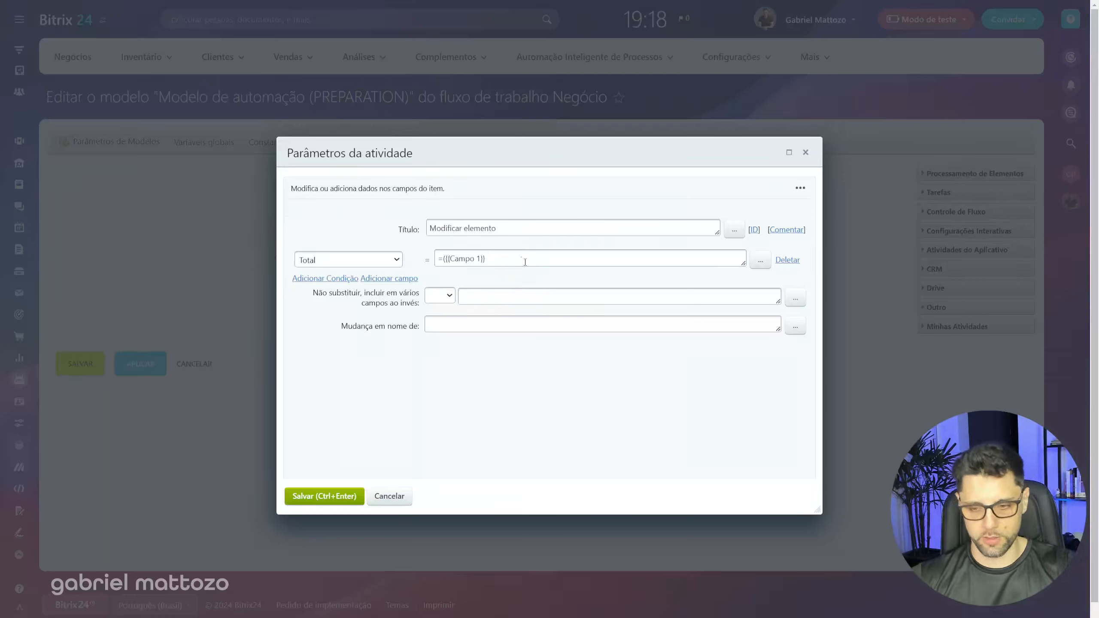
{"action": "left_click", "coordinate": [761, 260]}
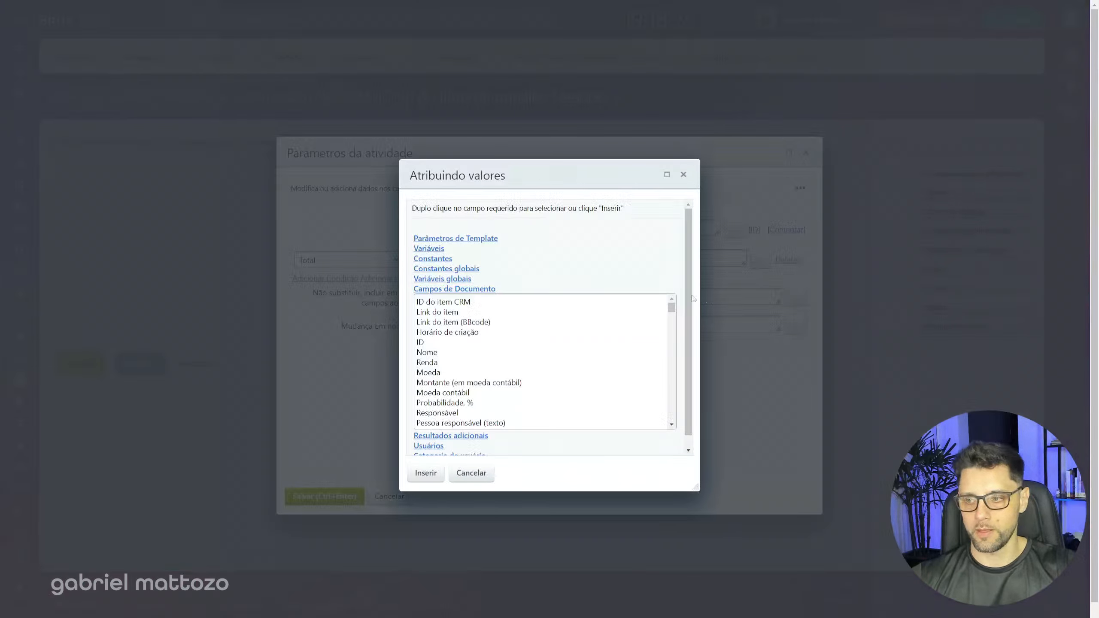
{"action": "left_click_drag", "start_coordinate": [671, 307], "coordinate": [671, 331]}
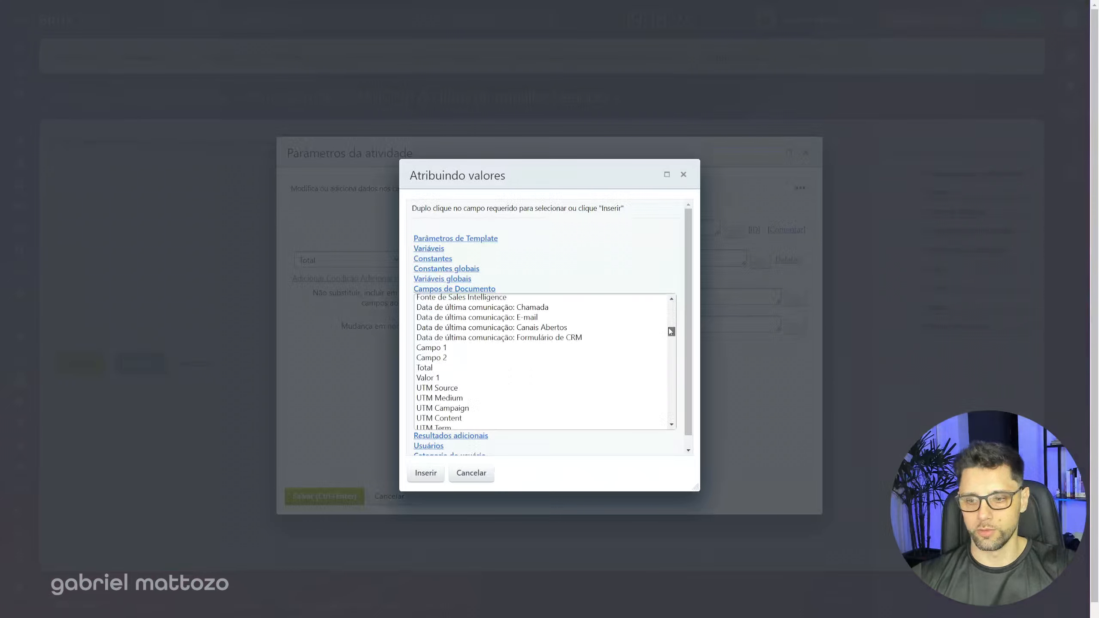
{"action": "left_click", "coordinate": [491, 358]}
{"action": "left_click", "coordinate": [427, 472]}
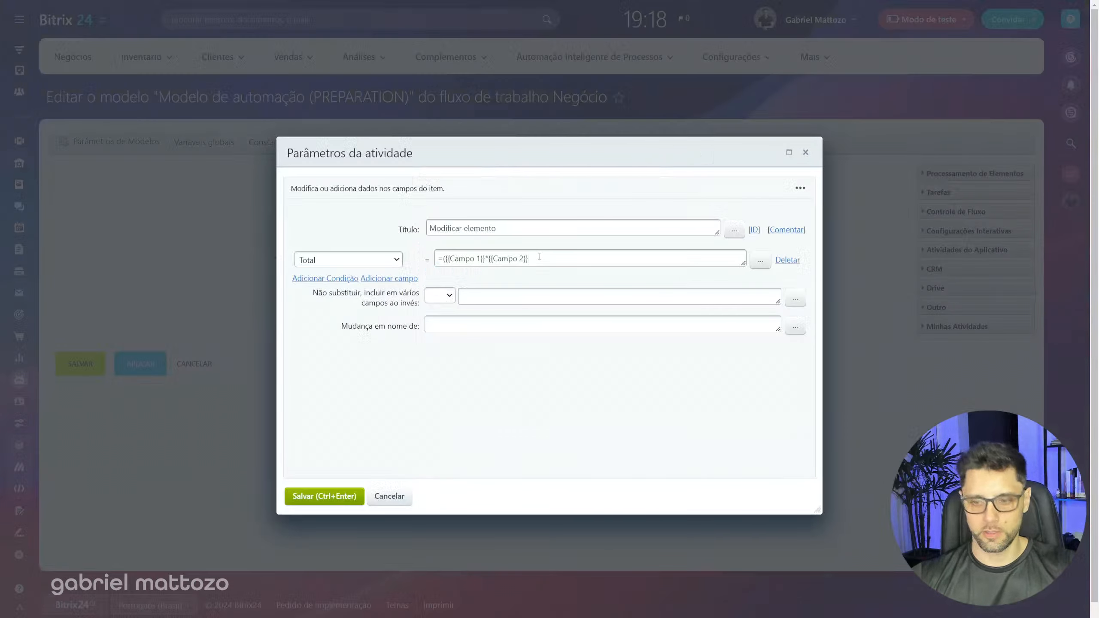
Step: Complete the Total formula as =(({{Campo 1}}*{{Campo 2}})/100) and save the Modificar elemento parameters
{"action": "type", "text": ")"}
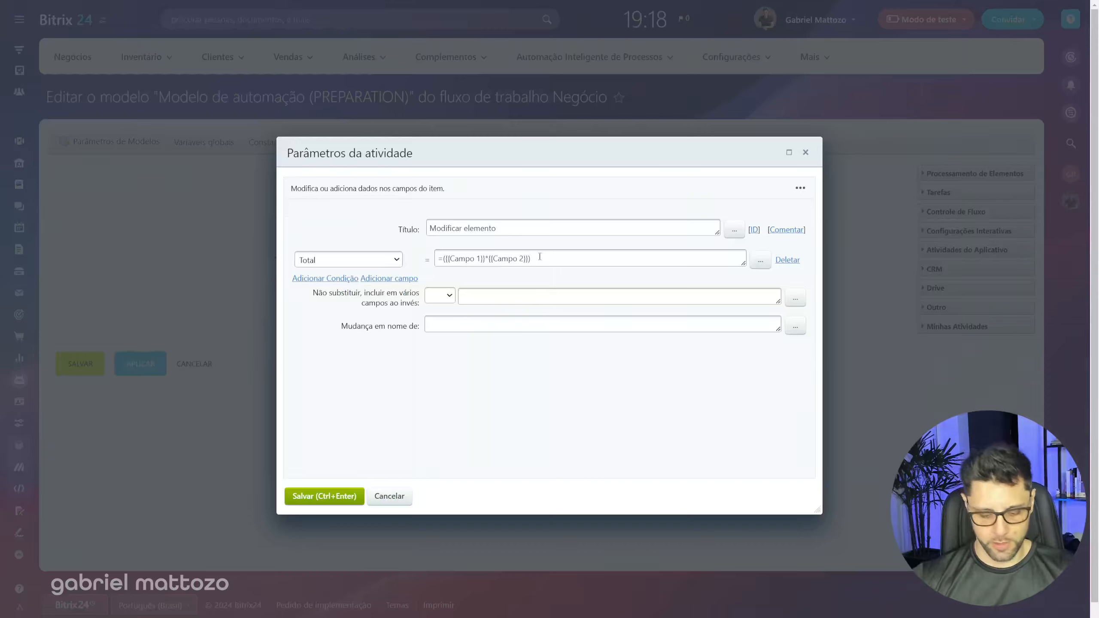
{"action": "type", "text": "/"}
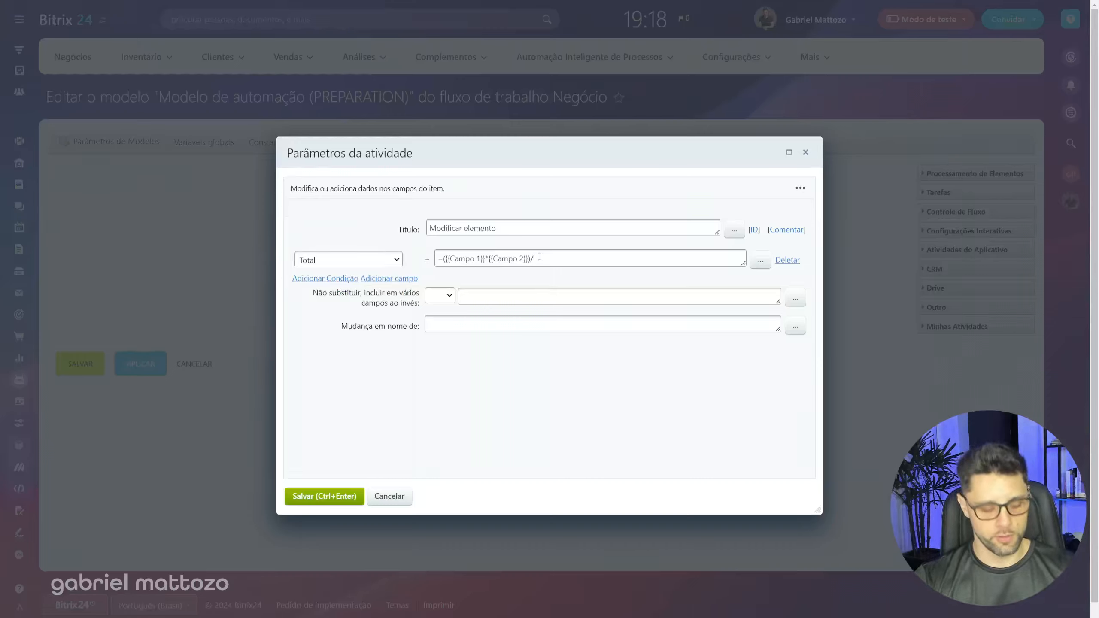
{"action": "type", "text": "100"}
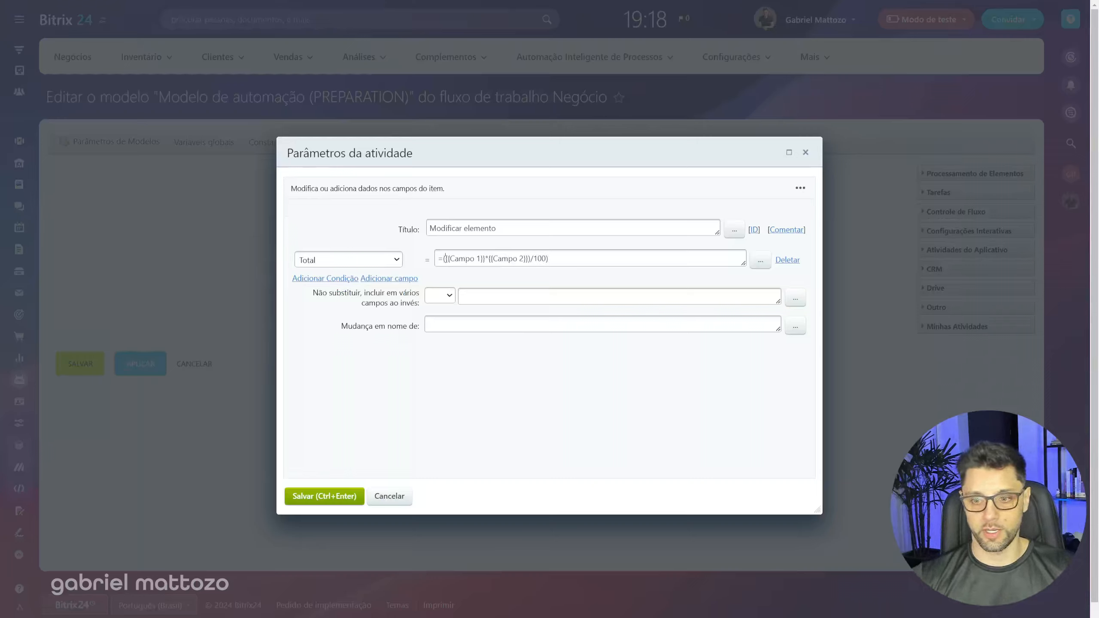
{"action": "type", "text": "("}
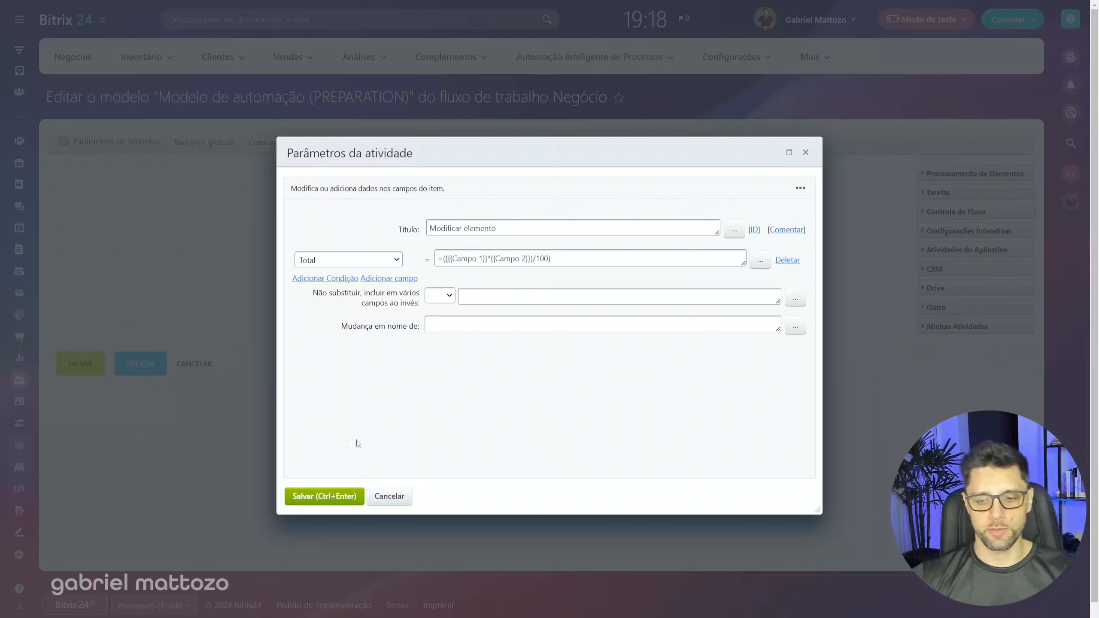
{"action": "left_click", "coordinate": [325, 501]}
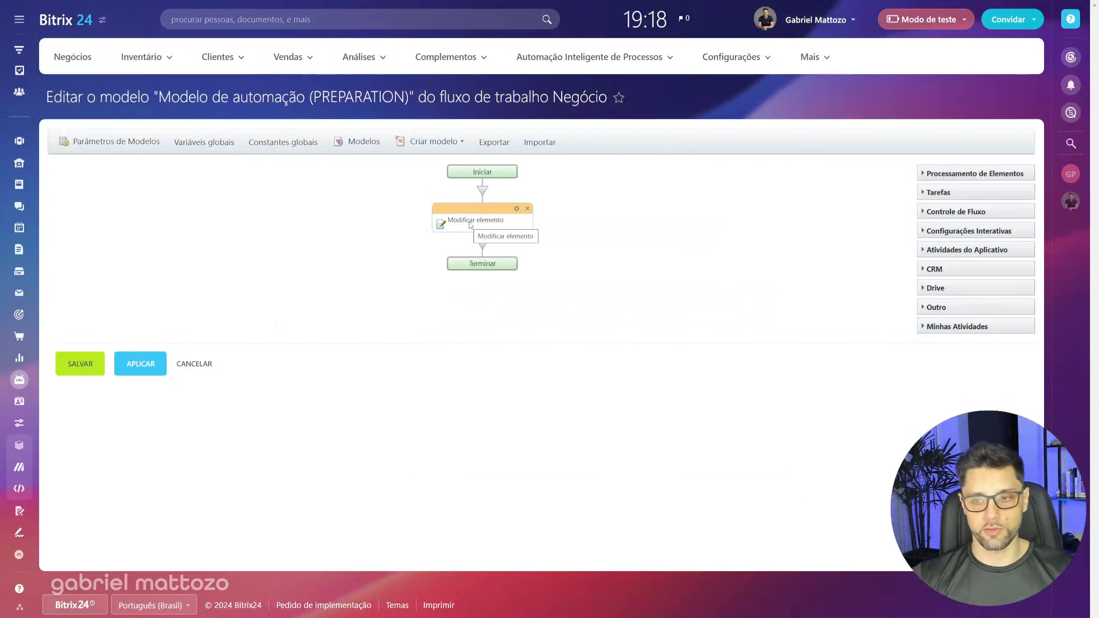
Step: Reopen the Modificar elemento parameters and add a second field row set to Total
{"action": "double_click", "coordinate": [446, 224]}
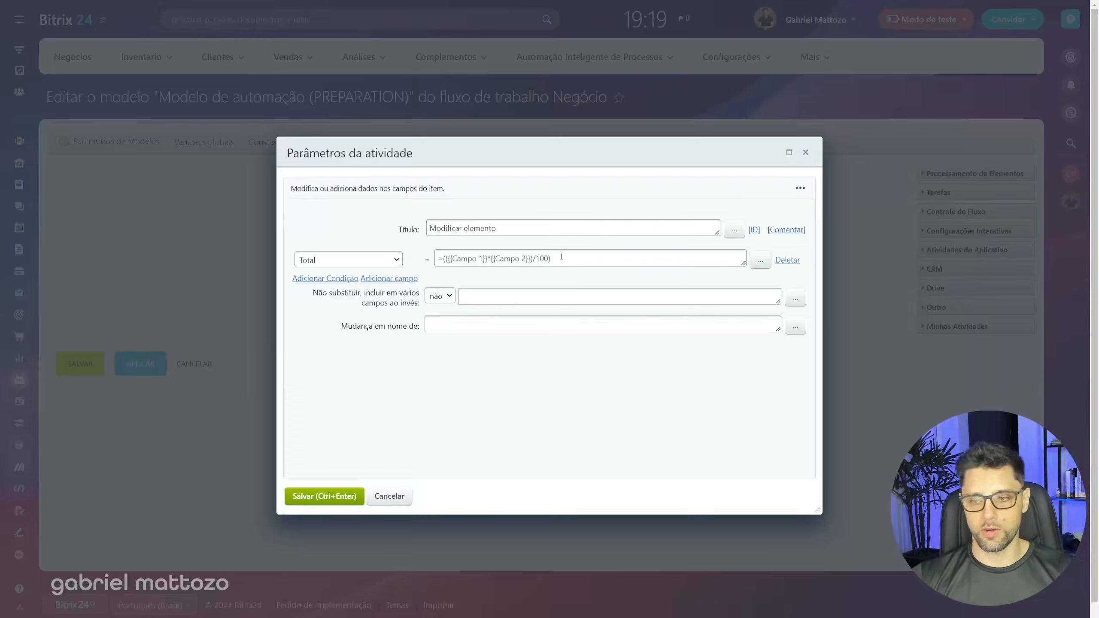
{"action": "left_click_drag", "start_coordinate": [440, 260], "coordinate": [571, 258]}
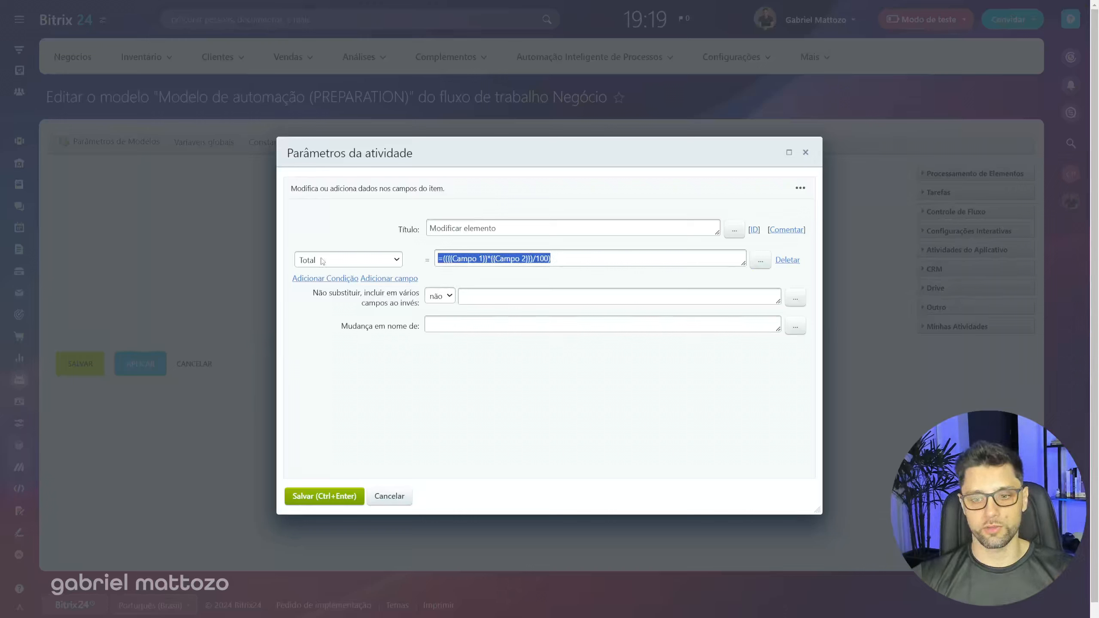
{"action": "left_click", "coordinate": [330, 281]}
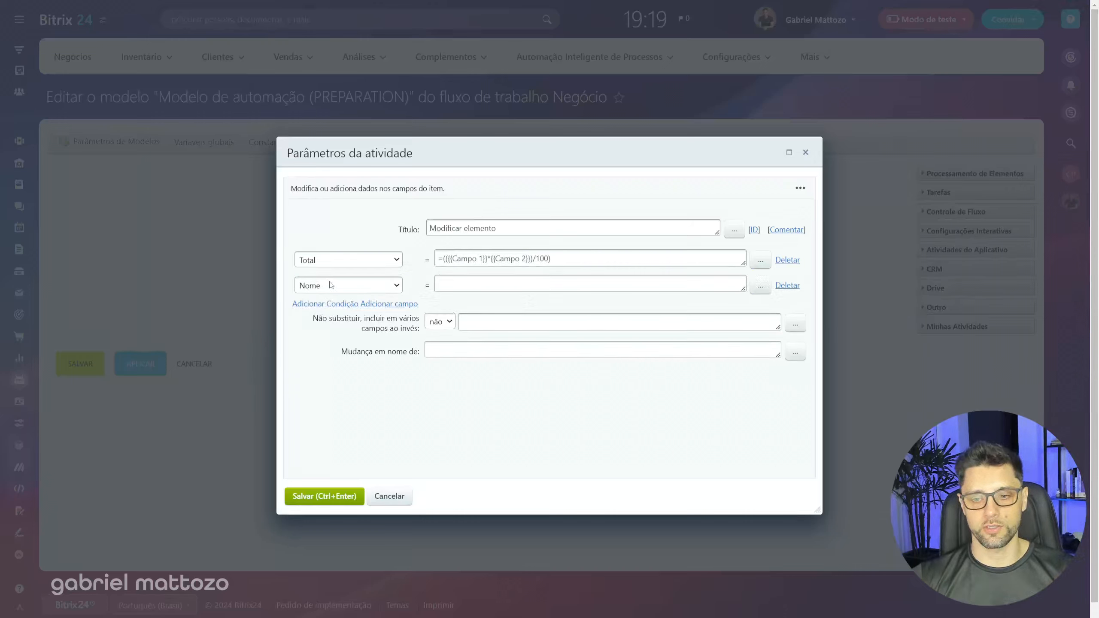
{"action": "left_click", "coordinate": [352, 286]}
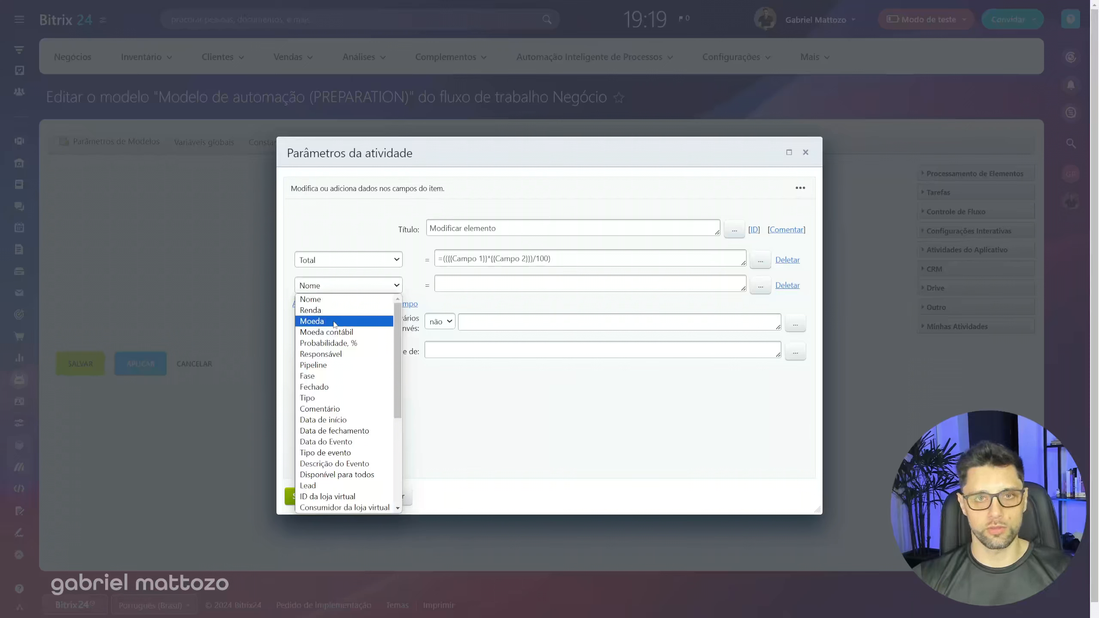
{"action": "left_click", "coordinate": [334, 321]}
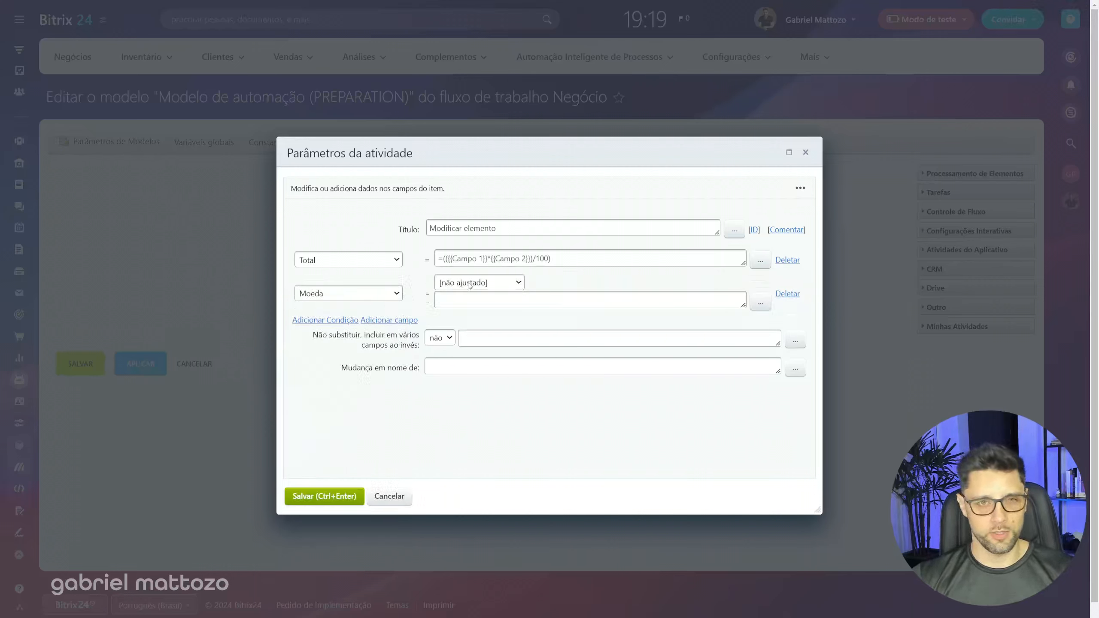
{"action": "triple_click", "coordinate": [444, 260]}
{"action": "left_click", "coordinate": [490, 259]}
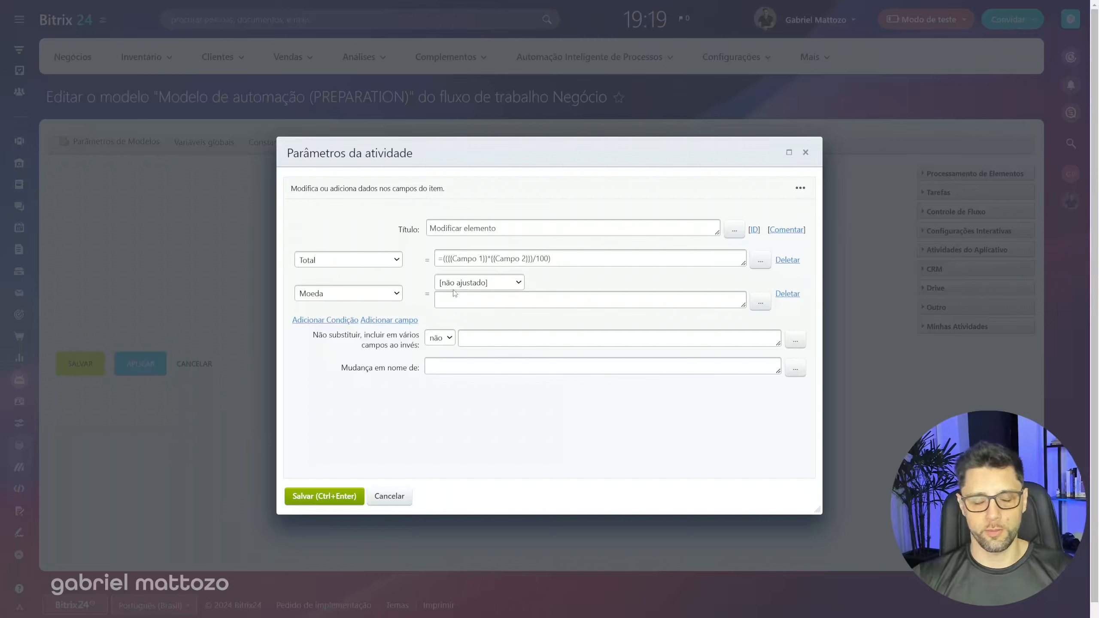
{"action": "left_click", "coordinate": [387, 298]}
{"action": "scroll", "coordinate": [395, 449], "scroll_direction": "down", "scroll_amount": 5}
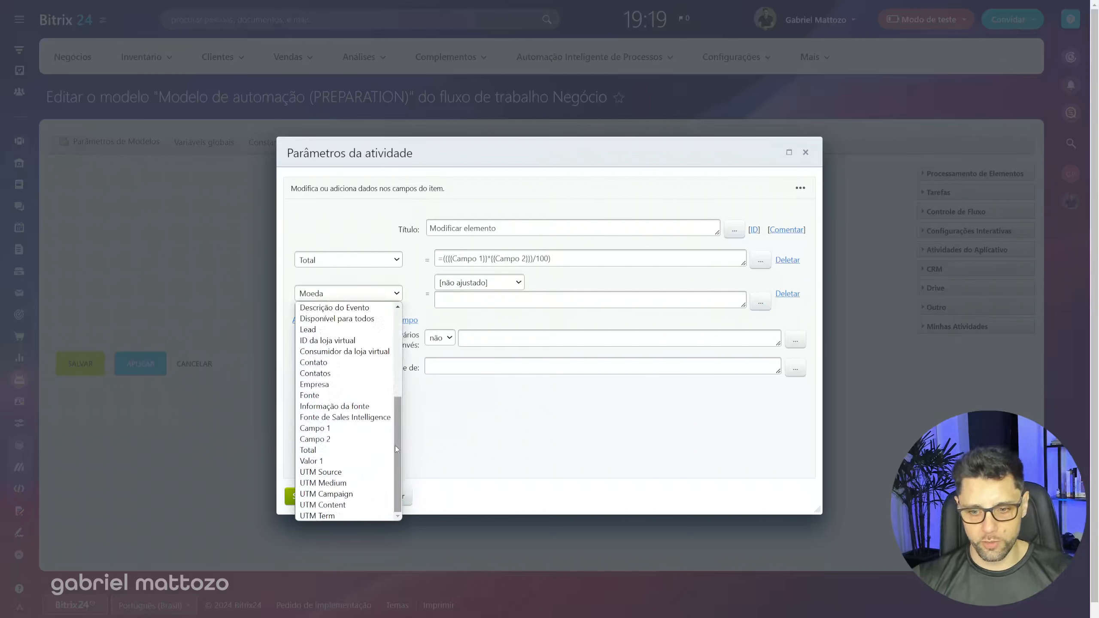
{"action": "left_click", "coordinate": [329, 450]}
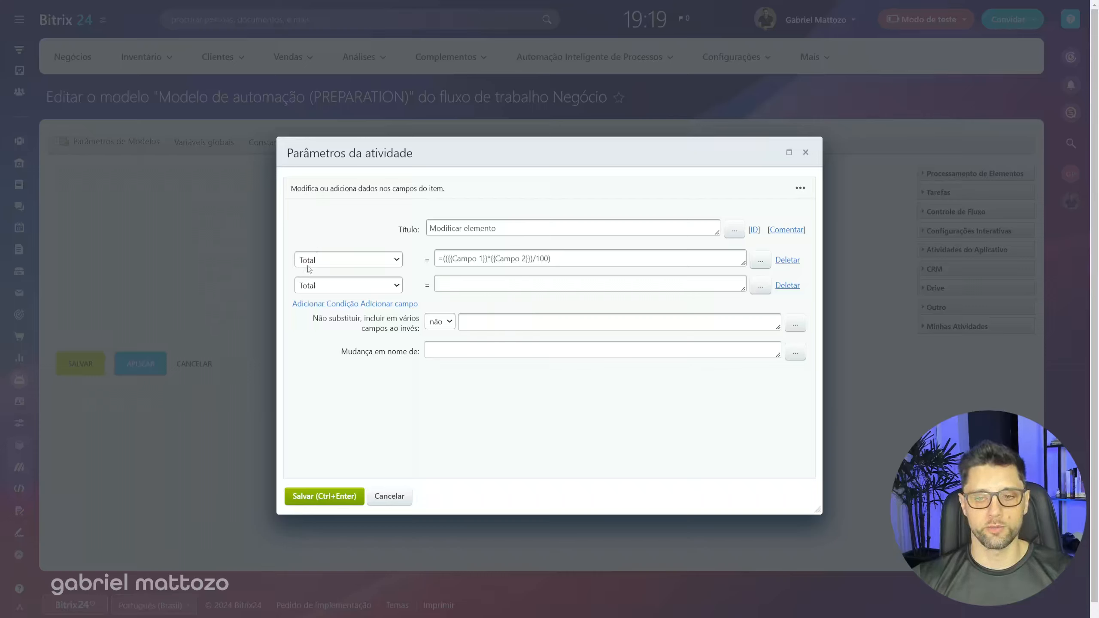
Step: Reduce the first Total formula to =({{Campo 1}}*{{Campo 2}}) by removing the division by 100
{"action": "left_click", "coordinate": [446, 259]}
{"action": "key", "text": "BackSpace"}
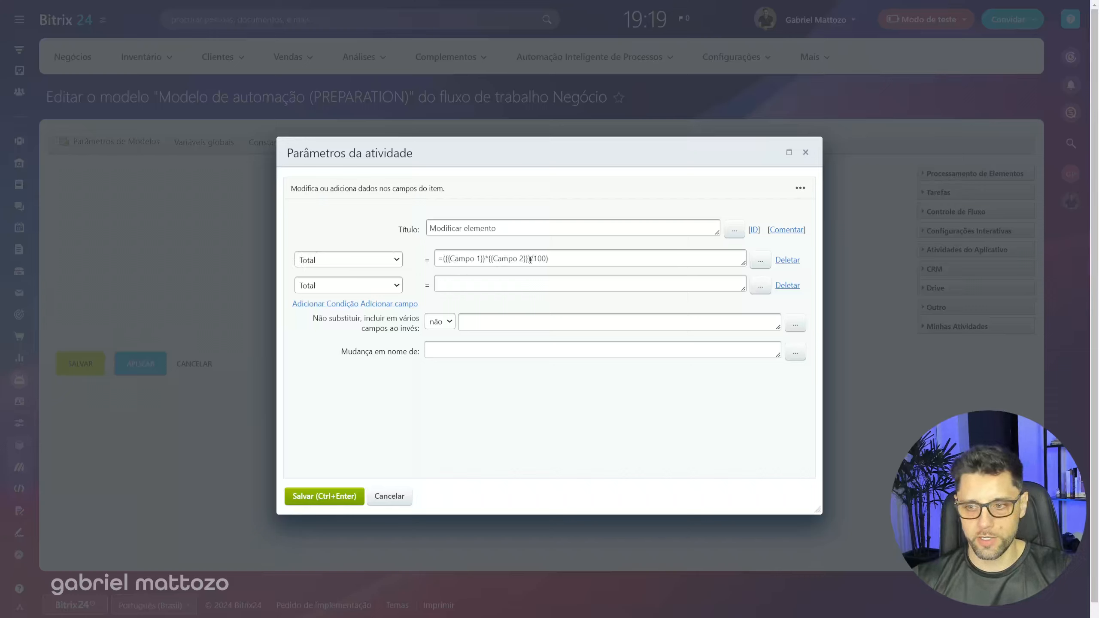
{"action": "left_click_drag", "start_coordinate": [530, 260], "coordinate": [419, 308]}
{"action": "key", "text": "BackSpace"}
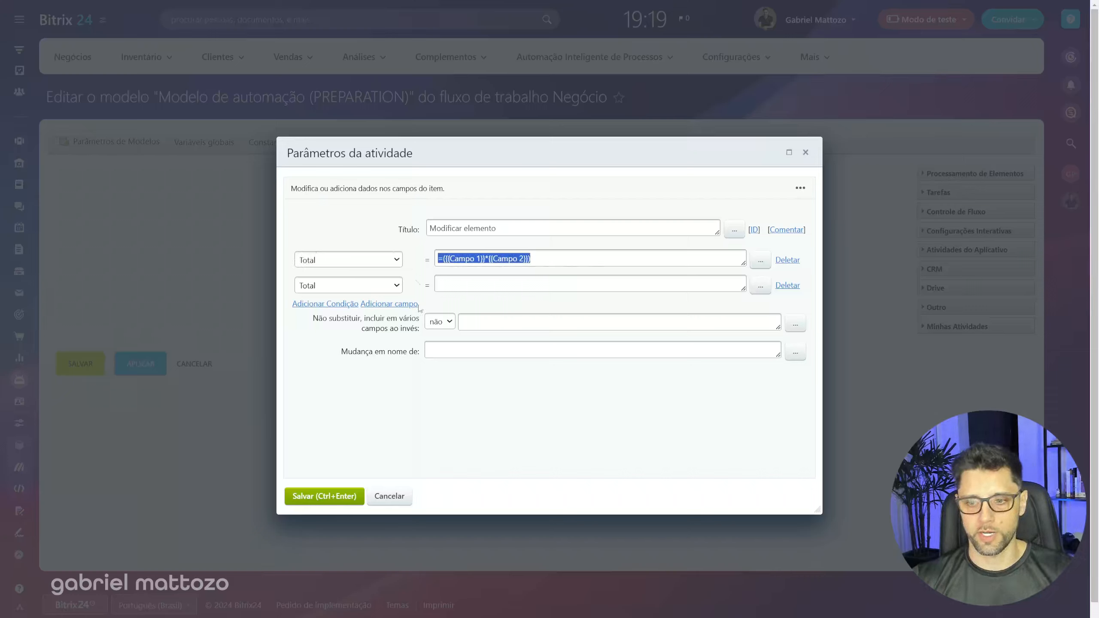
Step: Try to start the second row's formula with =( and the document field Total, and discard the parameter changes
{"action": "left_click", "coordinate": [496, 282]}
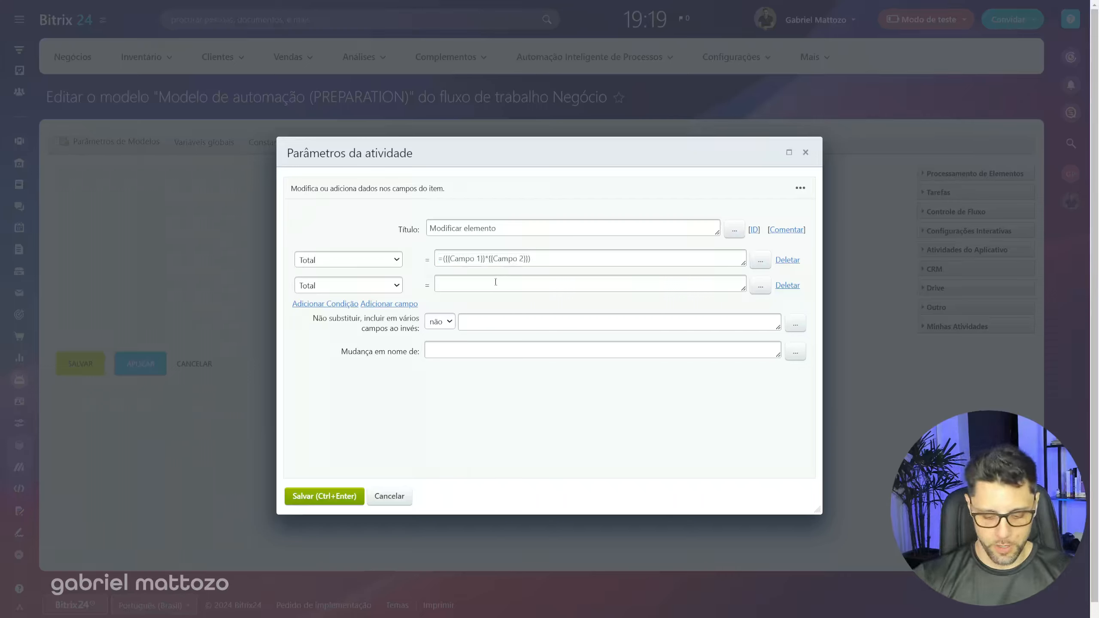
{"action": "type", "text": "="}
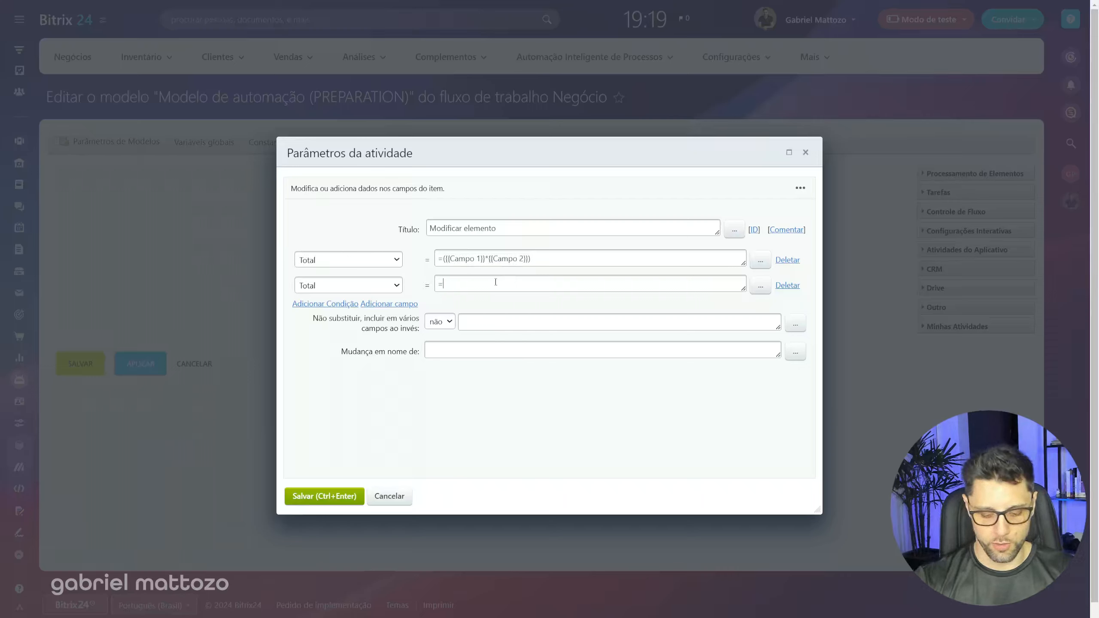
{"action": "type", "text": "("}
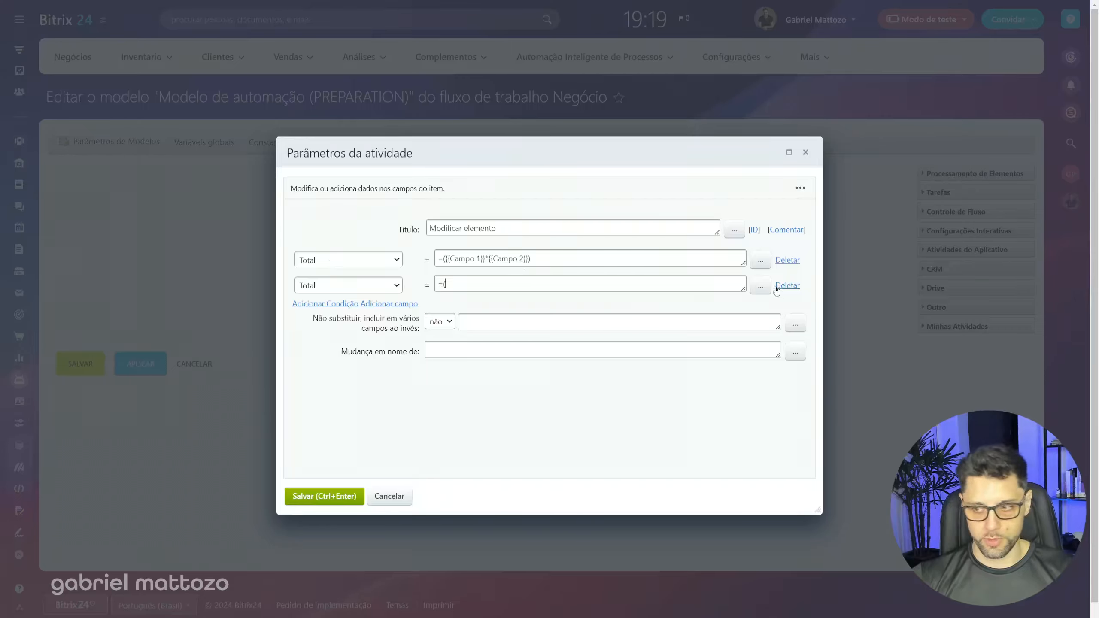
{"action": "left_click", "coordinate": [760, 286]}
{"action": "left_click_drag", "start_coordinate": [673, 309], "coordinate": [674, 337]}
{"action": "left_click", "coordinate": [439, 380]}
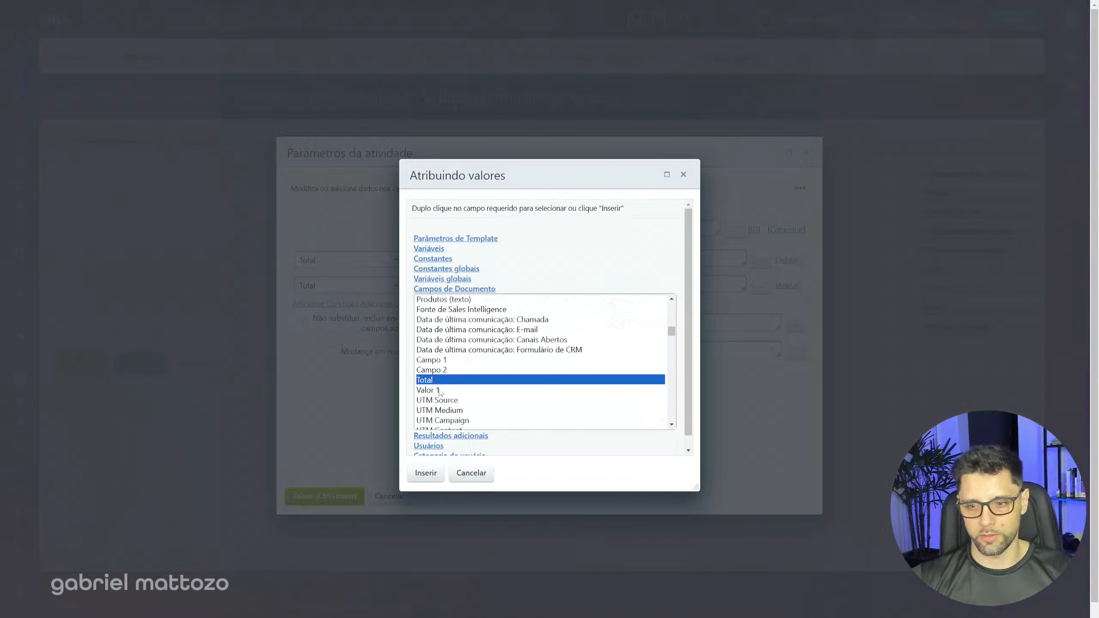
{"action": "left_click", "coordinate": [426, 473]}
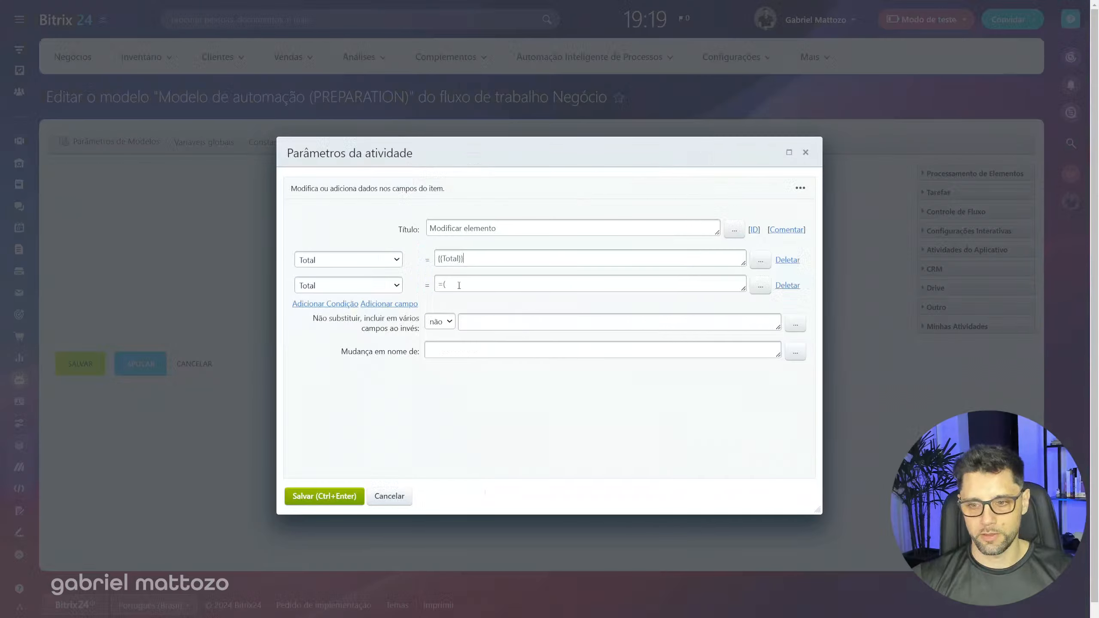
{"action": "left_click", "coordinate": [458, 286]}
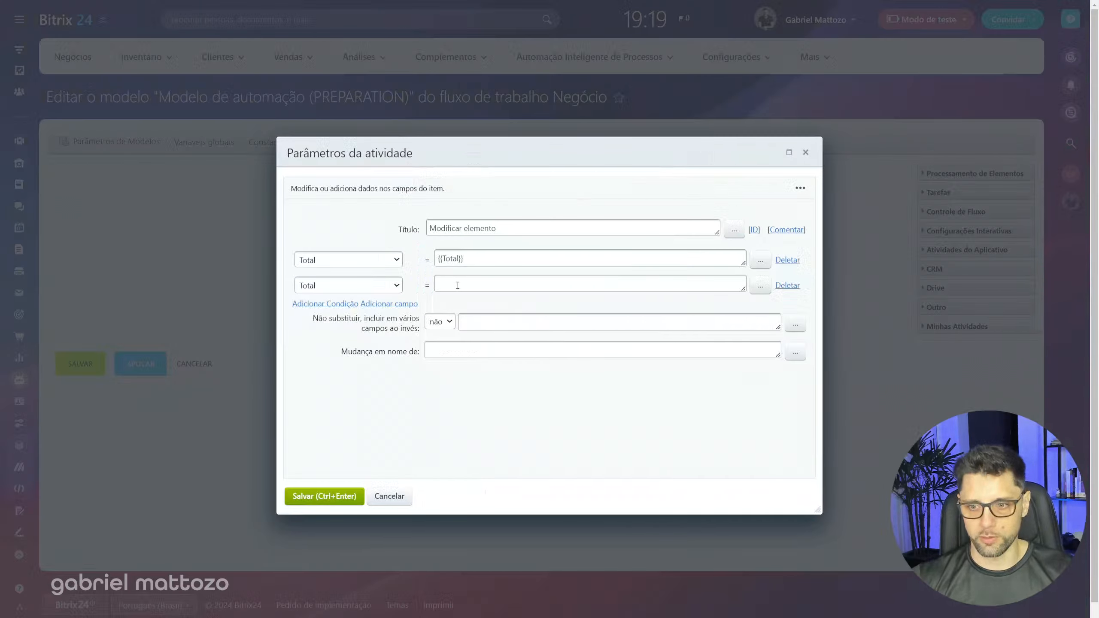
{"action": "left_click", "coordinate": [389, 496]}
Step: Reopen the Modificar elemento parameters and add a Nome field row with the formula =({{Total}}/100)
{"action": "double_click", "coordinate": [494, 224]}
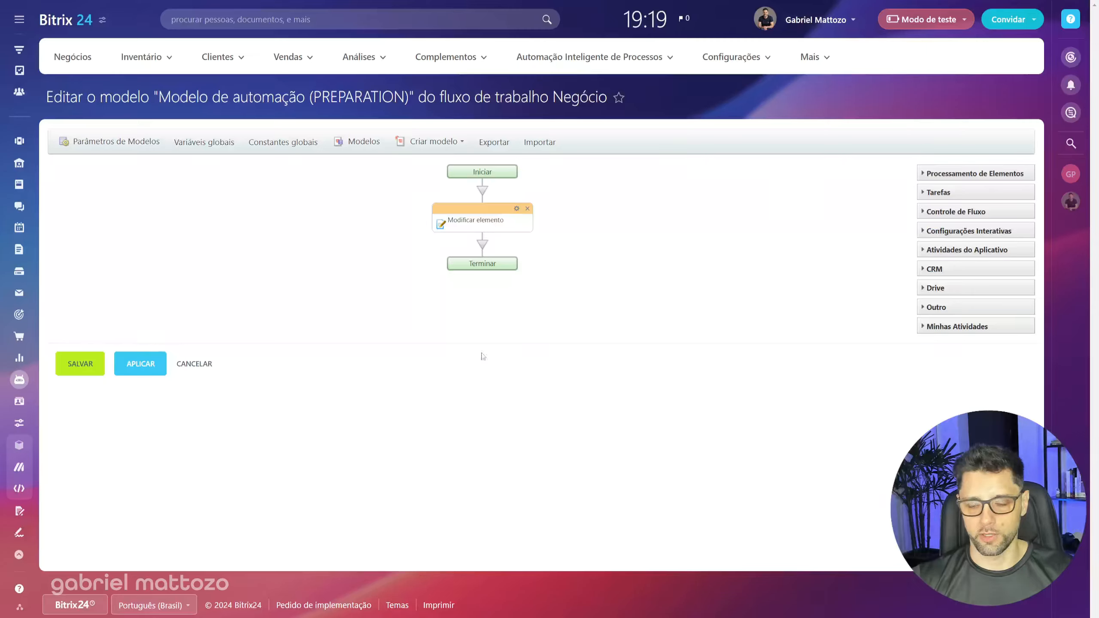
{"action": "left_click", "coordinate": [389, 278]}
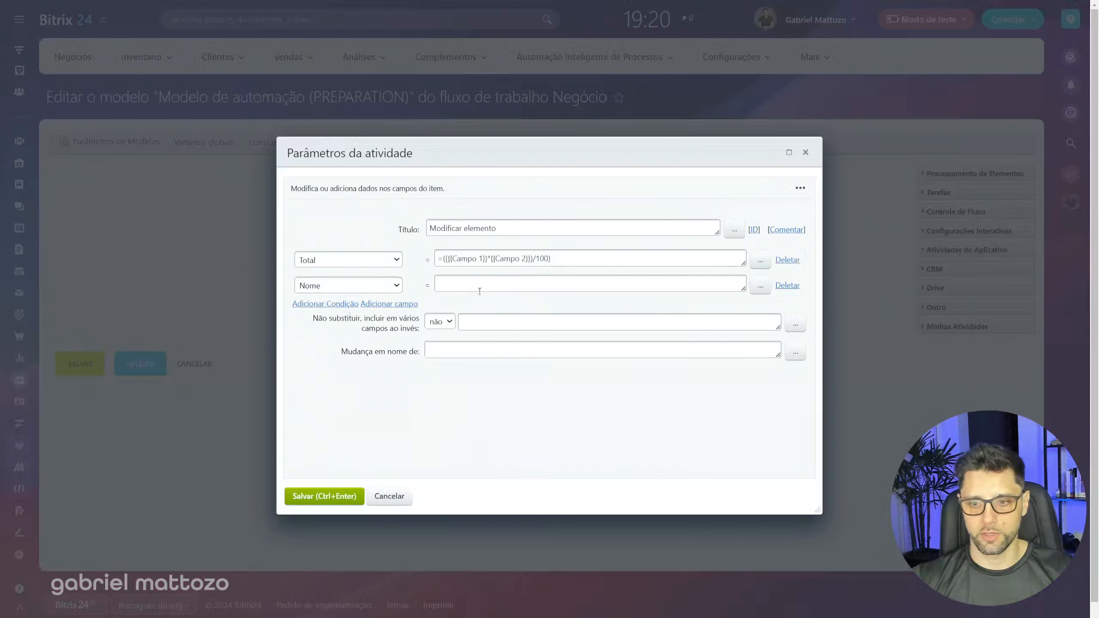
{"action": "left_click", "coordinate": [471, 282]}
{"action": "type", "text": "=("}
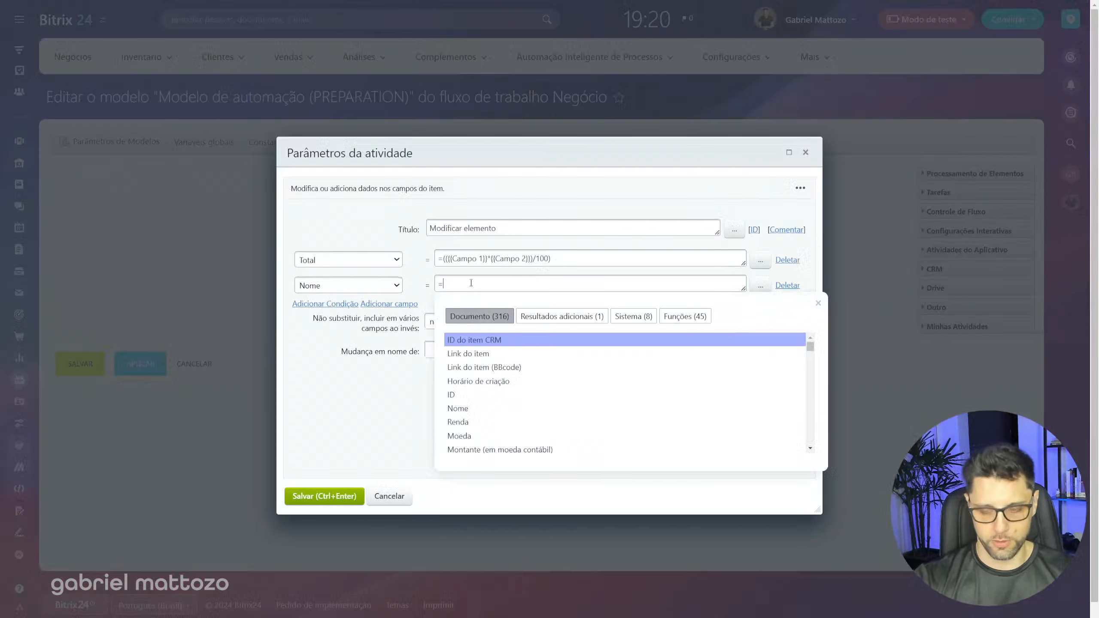
{"action": "left_click", "coordinate": [760, 286]}
{"action": "scroll", "coordinate": [458, 372], "scroll_direction": "down", "scroll_amount": 5}
{"action": "scroll", "coordinate": [458, 373], "scroll_direction": "down", "scroll_amount": 10}
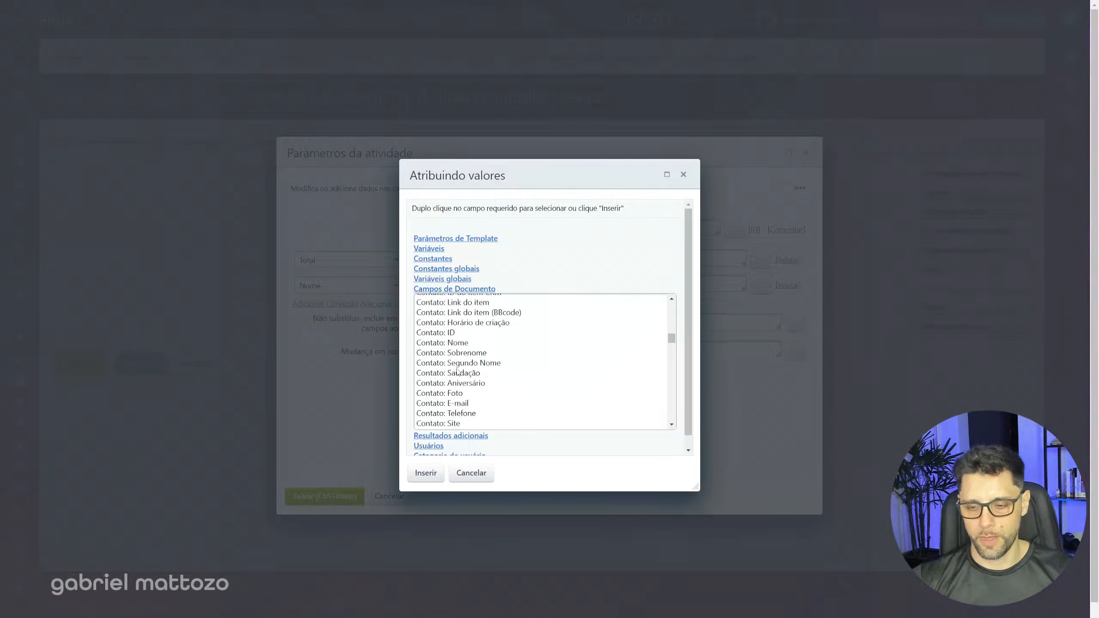
{"action": "scroll", "coordinate": [435, 341], "scroll_direction": "up", "scroll_amount": 5}
{"action": "double_click", "coordinate": [434, 341]}
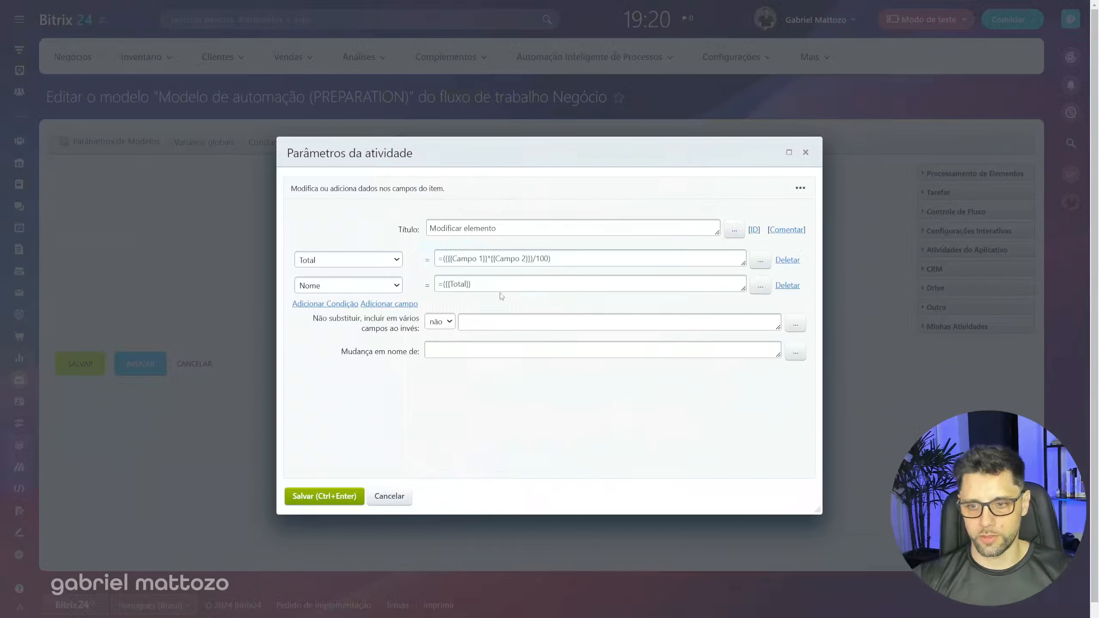
{"action": "type", "text": ")/100"}
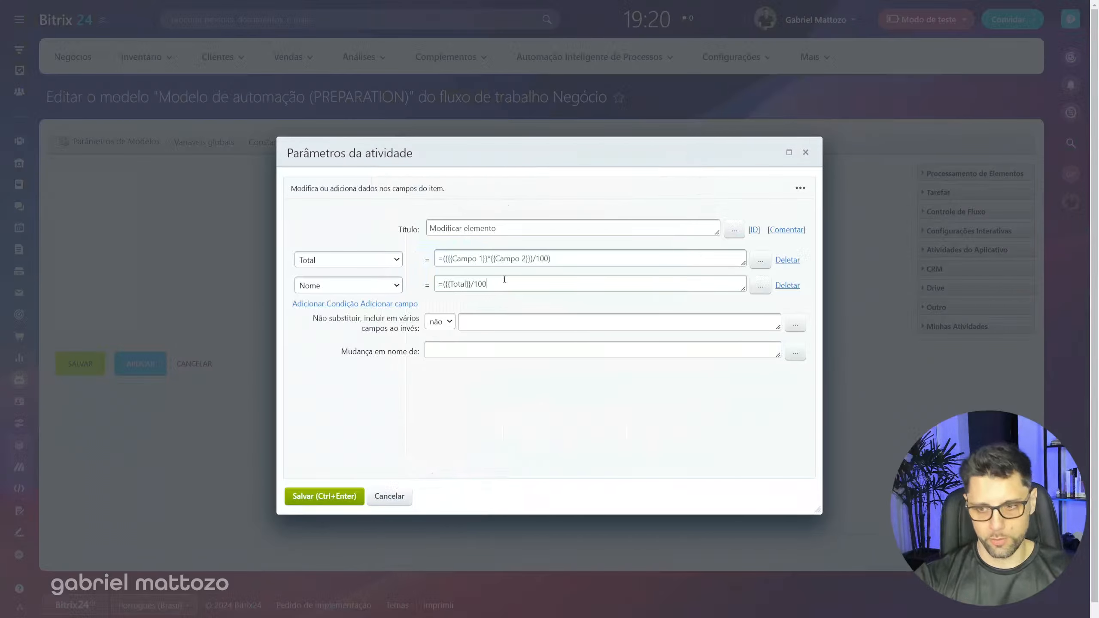
{"action": "type", "text": ")"}
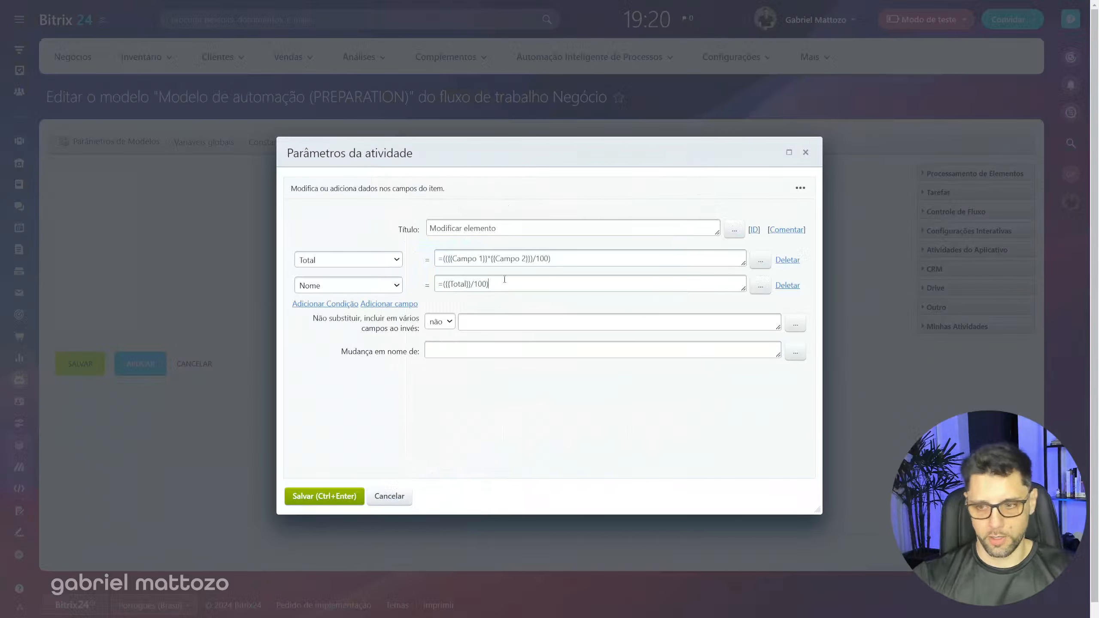
Step: Strip the division by 100 from the Total formula, leaving =({{Campo 1}}*{{Campo 2}})
{"action": "left_click", "coordinate": [533, 258]}
{"action": "left_click_drag", "start_coordinate": [533, 259], "coordinate": [562, 260]}
{"action": "key", "text": "BackSpace"}
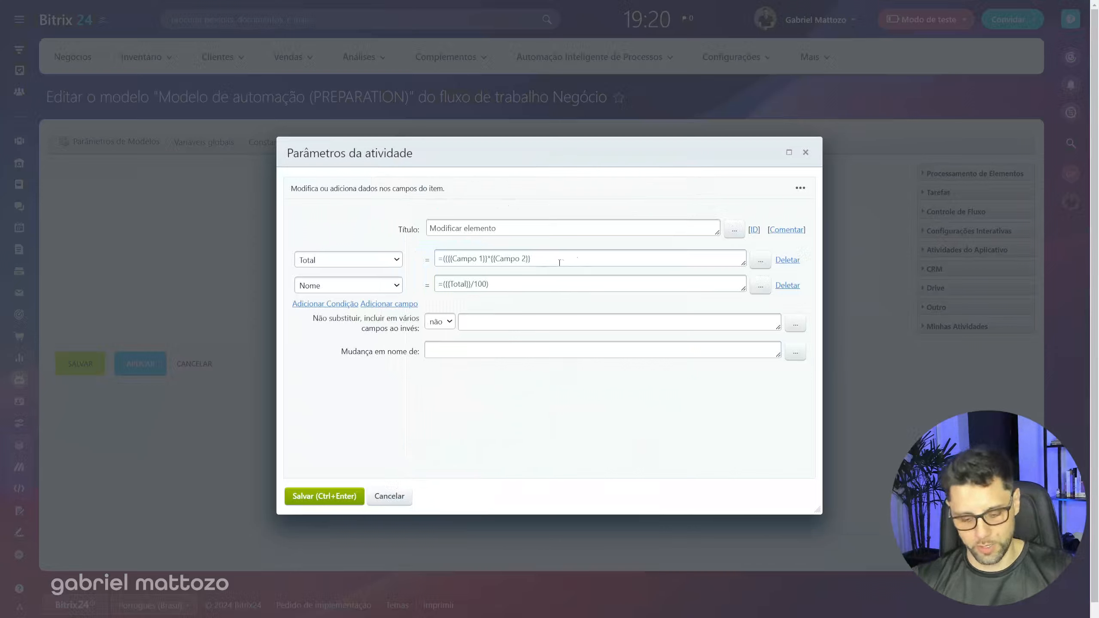
{"action": "left_click", "coordinate": [446, 258]}
{"action": "key", "text": "BackSpace"}
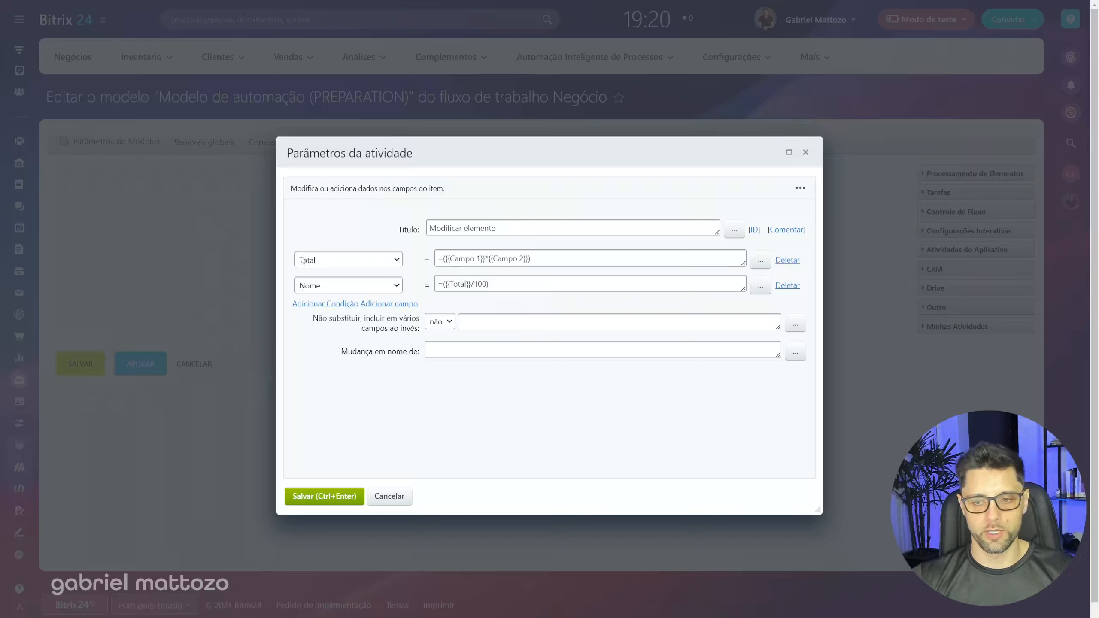
Step: Replace the divisor 100 in the Nome formula with the document field Valor 1
{"action": "left_click_drag", "start_coordinate": [437, 258], "coordinate": [498, 258]}
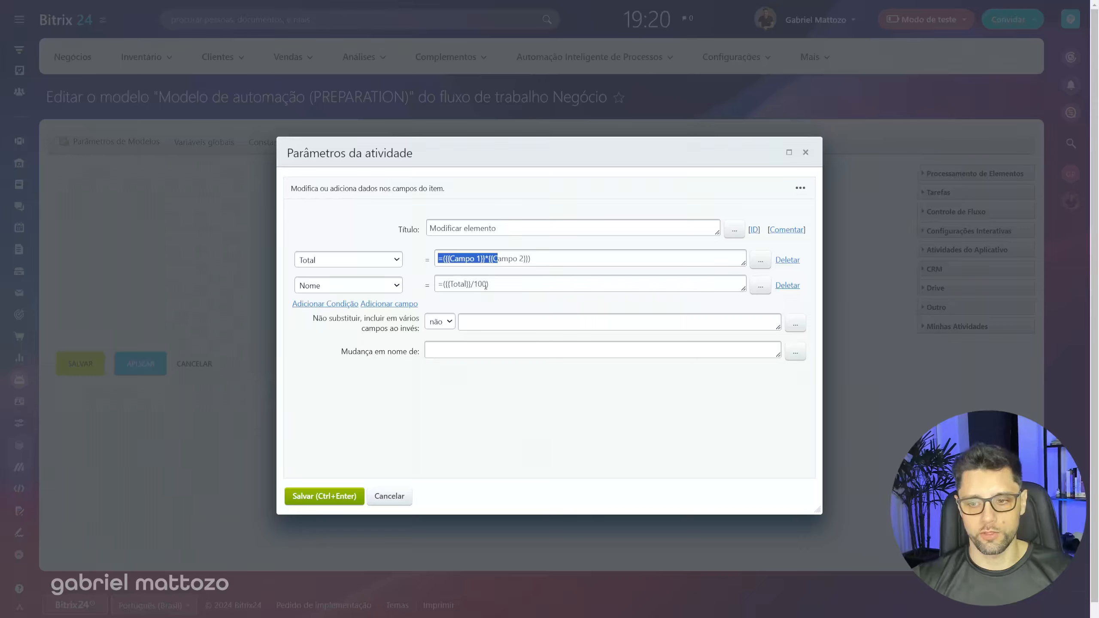
{"action": "left_click_drag", "start_coordinate": [487, 286], "coordinate": [474, 285]}
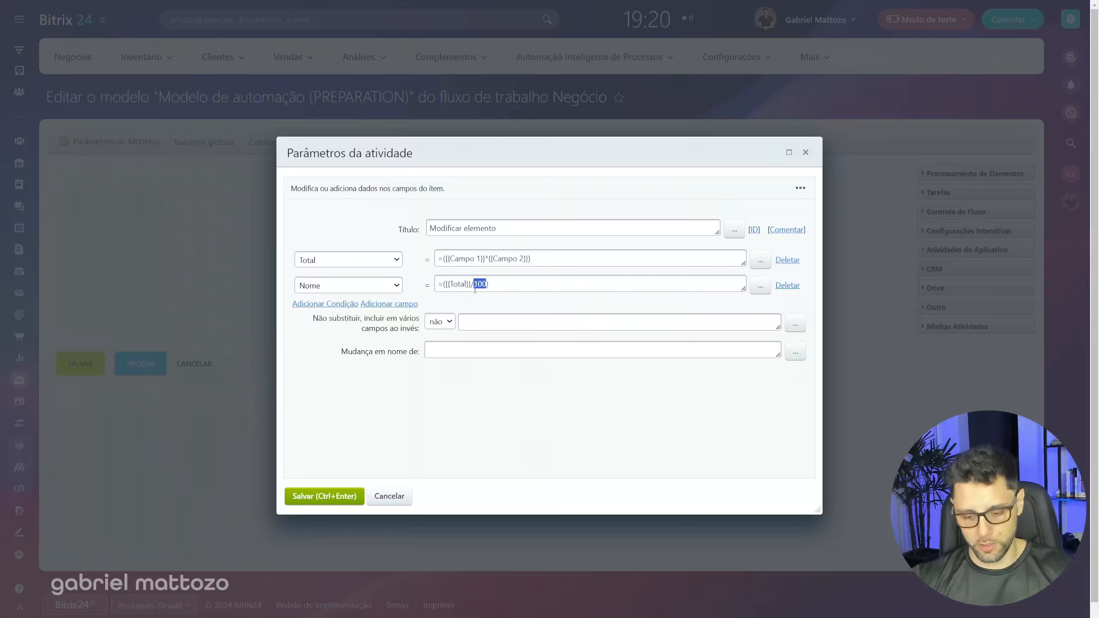
{"action": "key", "text": "BackSpace"}
{"action": "left_click", "coordinate": [760, 286]}
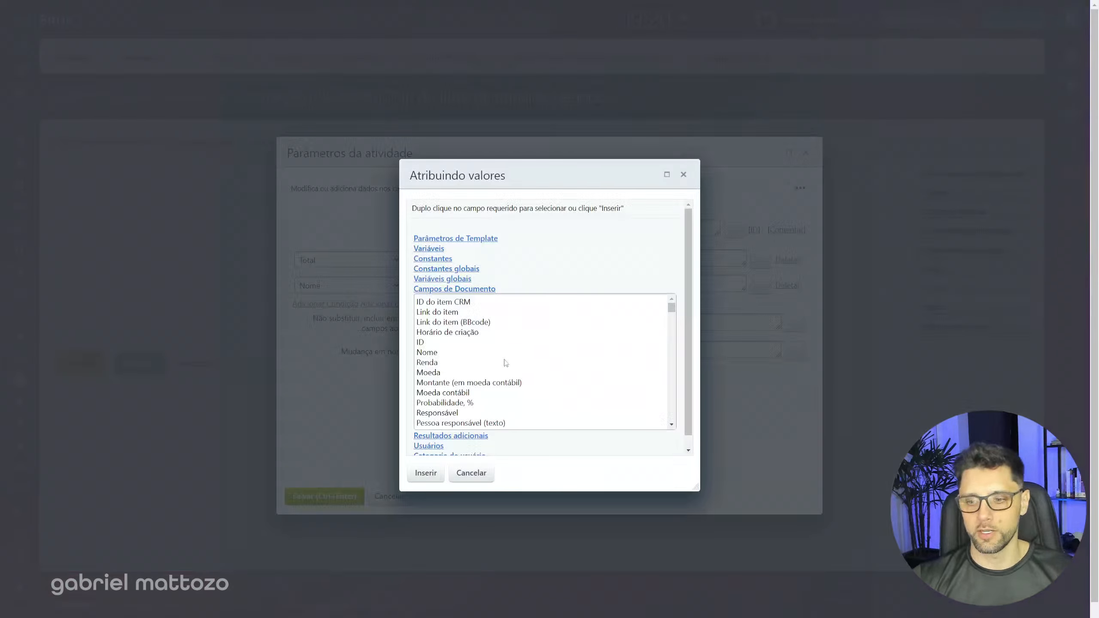
{"action": "scroll", "coordinate": [504, 366], "scroll_direction": "down", "scroll_amount": 10}
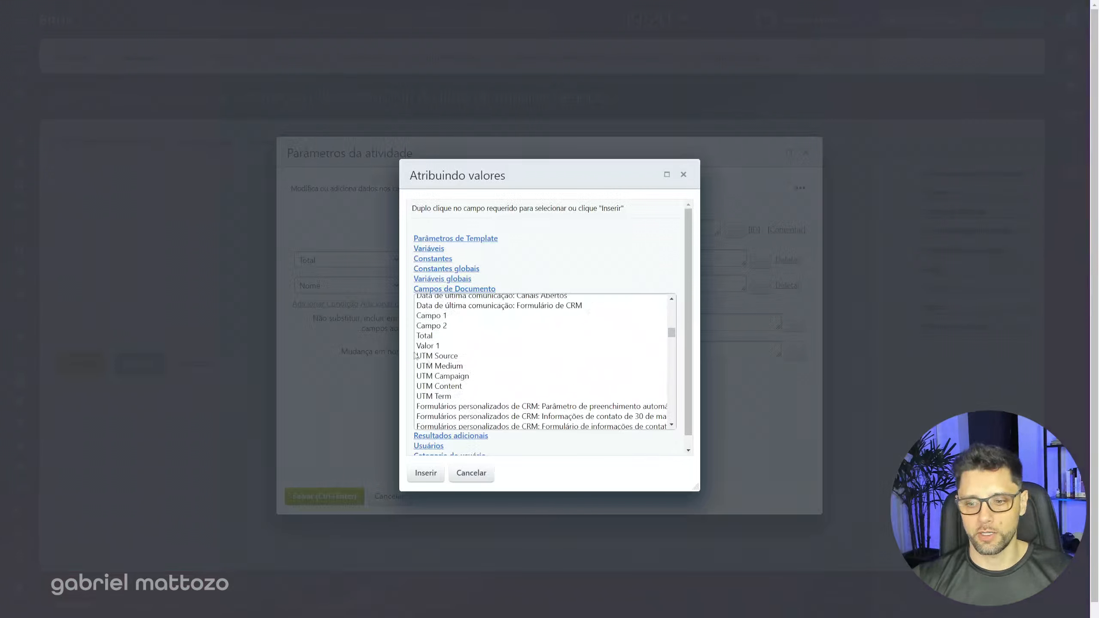
{"action": "left_click", "coordinate": [437, 346]}
{"action": "left_click", "coordinate": [426, 473]}
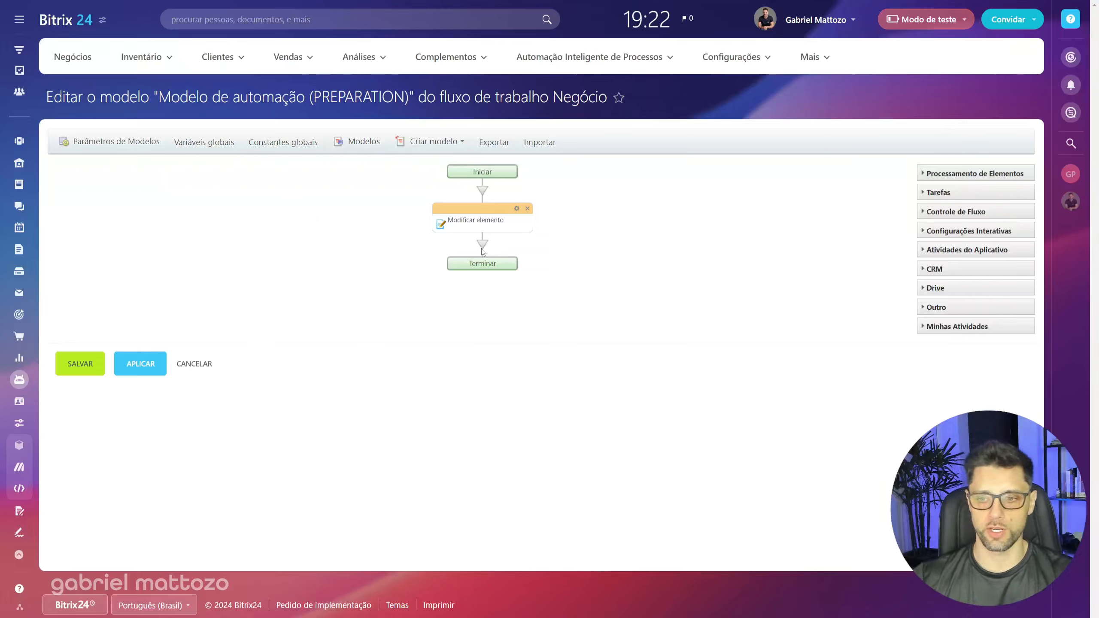
{"action": "double_click", "coordinate": [478, 224]}
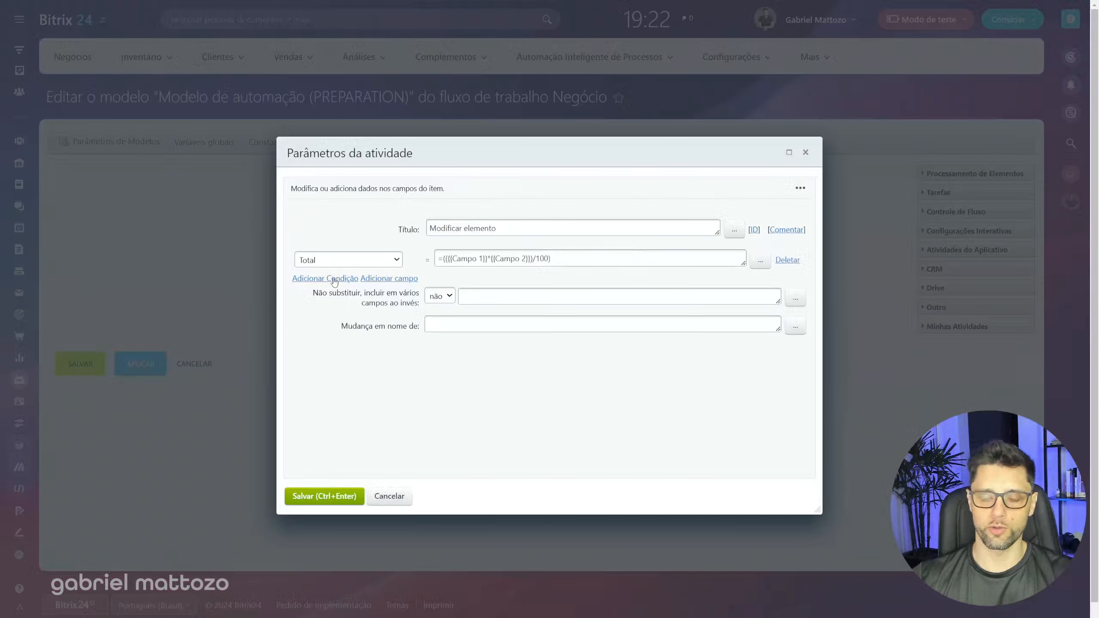
{"action": "left_click", "coordinate": [298, 280]}
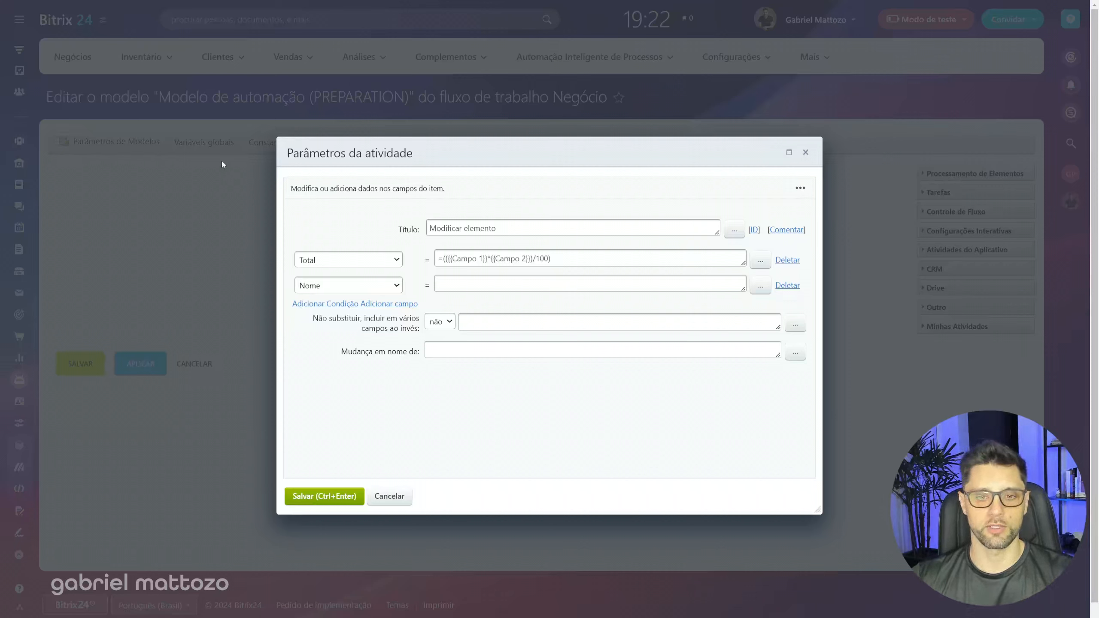
{"action": "left_click", "coordinate": [390, 497]}
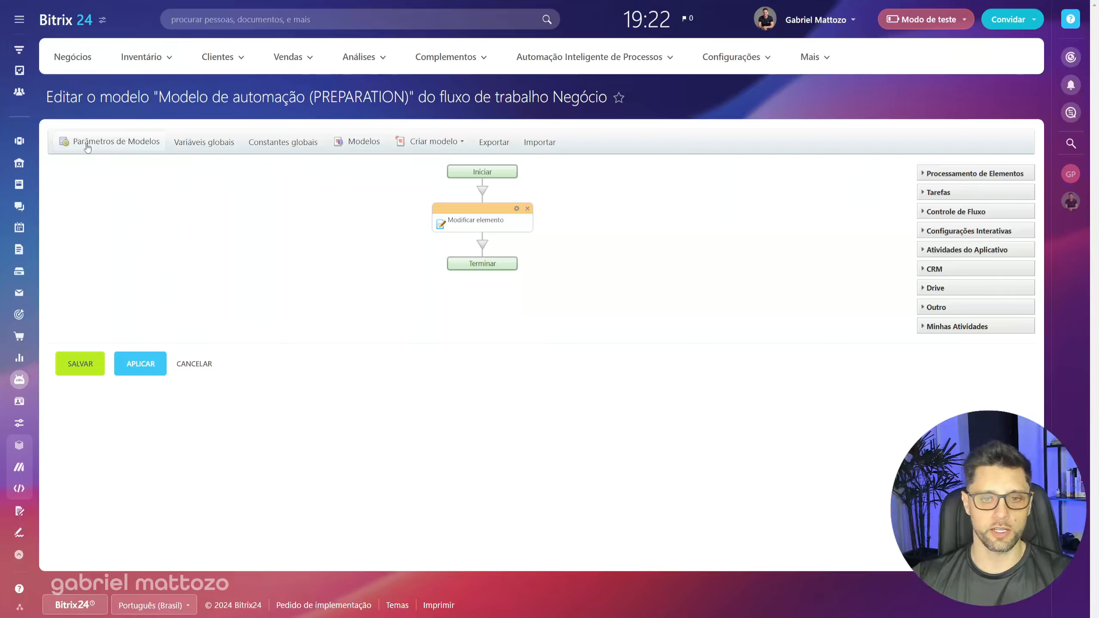
Step: Add a new variable to the model's template parameters and name it Multiplicação
{"action": "left_click", "coordinate": [112, 145]}
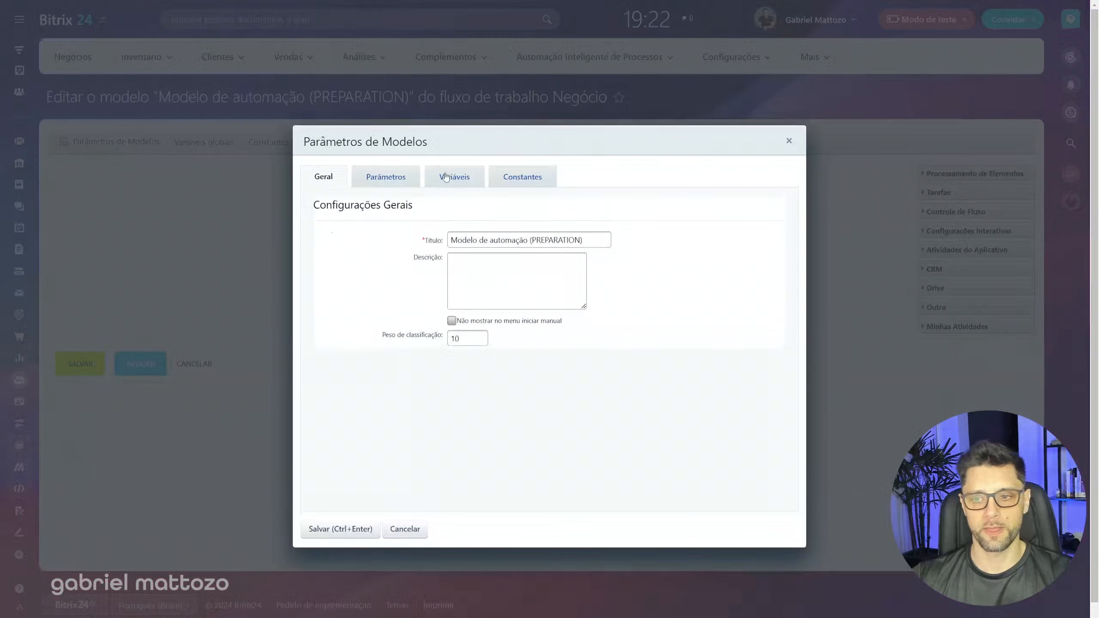
{"action": "left_click", "coordinate": [444, 178]}
{"action": "left_click", "coordinate": [745, 209]}
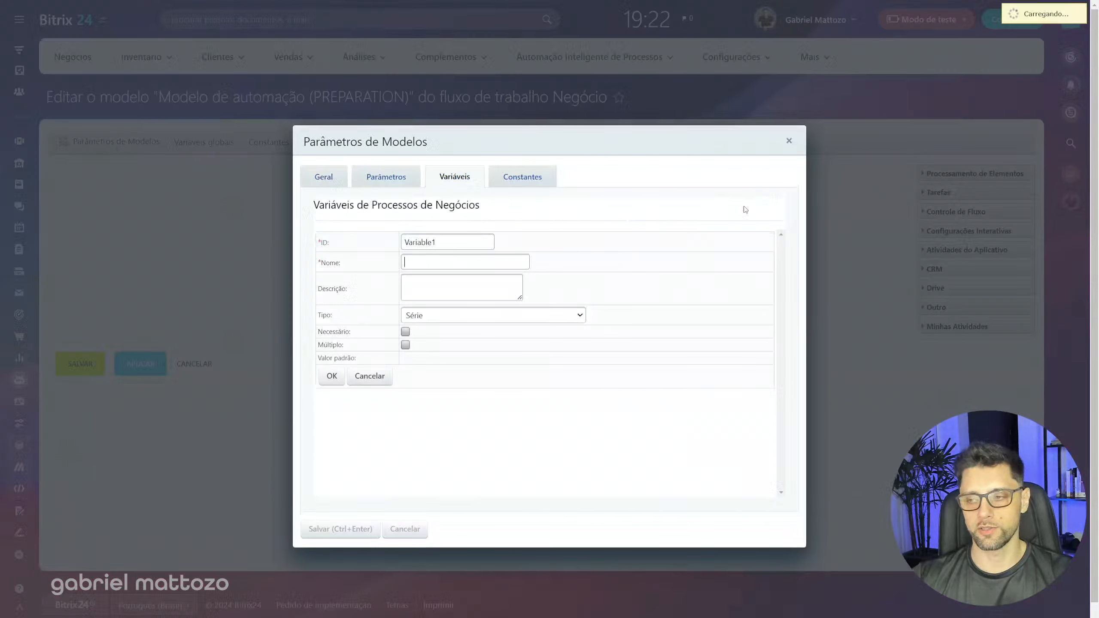
{"action": "triple_click", "coordinate": [341, 242]}
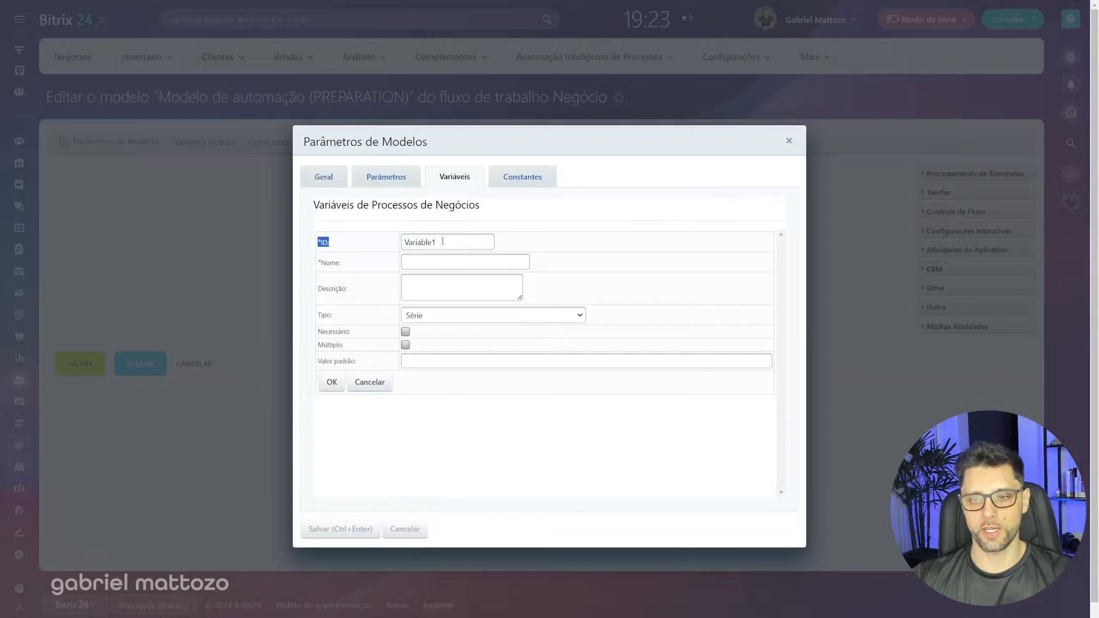
{"action": "left_click_drag", "start_coordinate": [442, 243], "coordinate": [391, 242]}
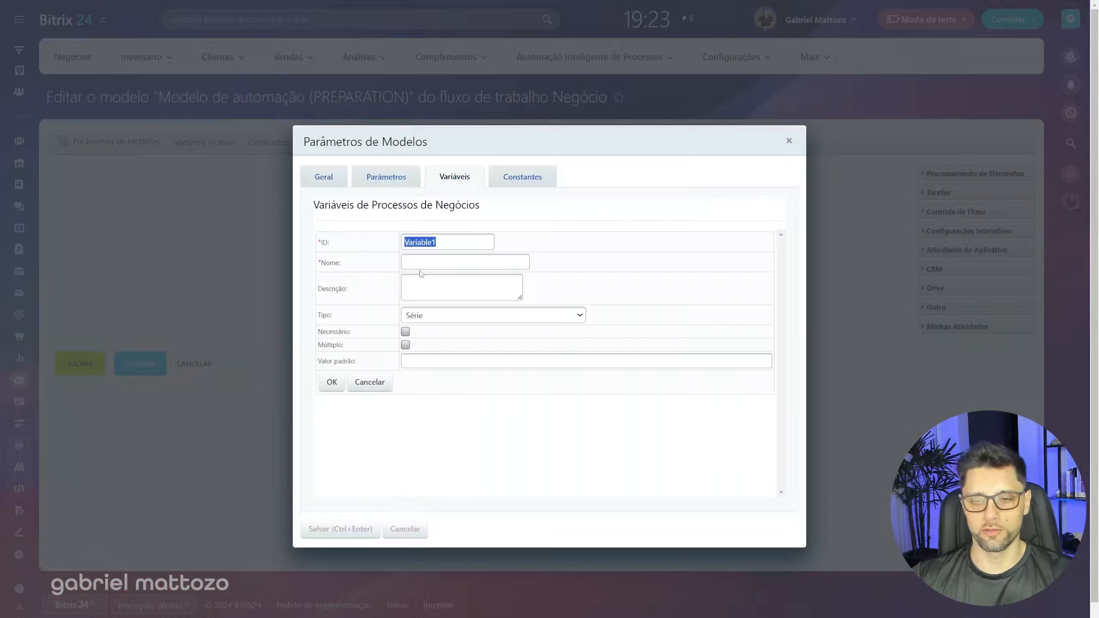
{"action": "left_click", "coordinate": [402, 261]}
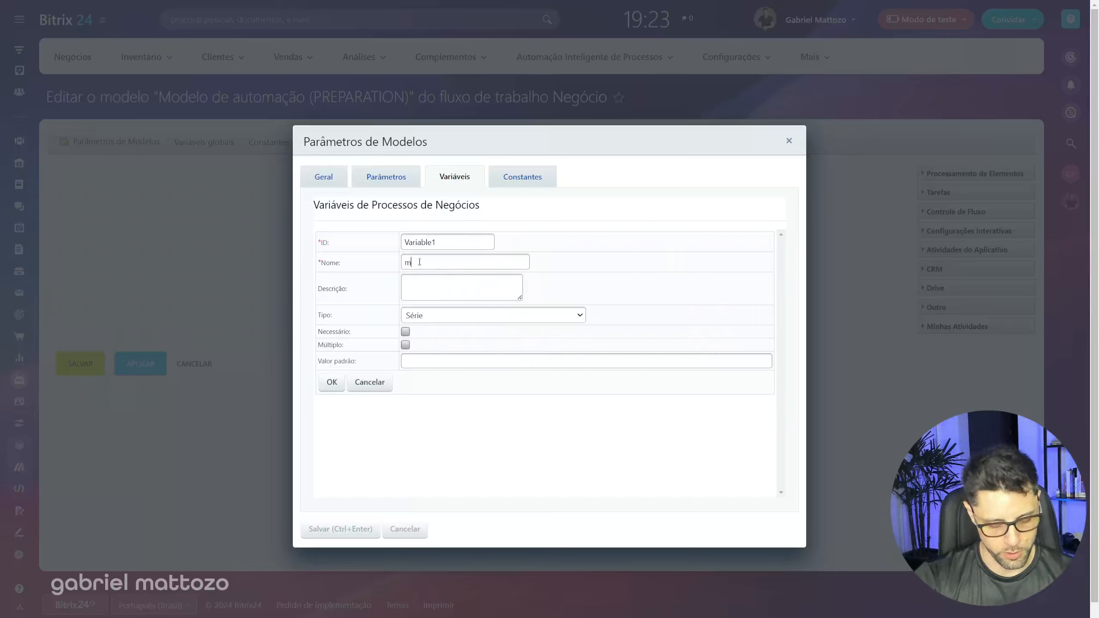
{"action": "type", "text": "Multipl"}
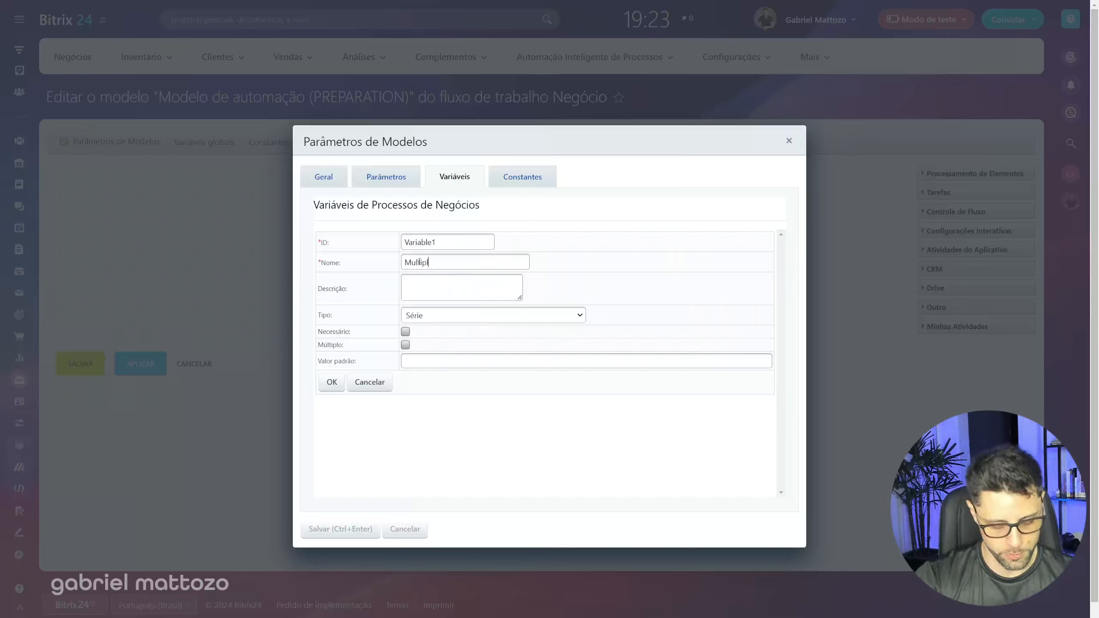
{"action": "type", "text": "icação"}
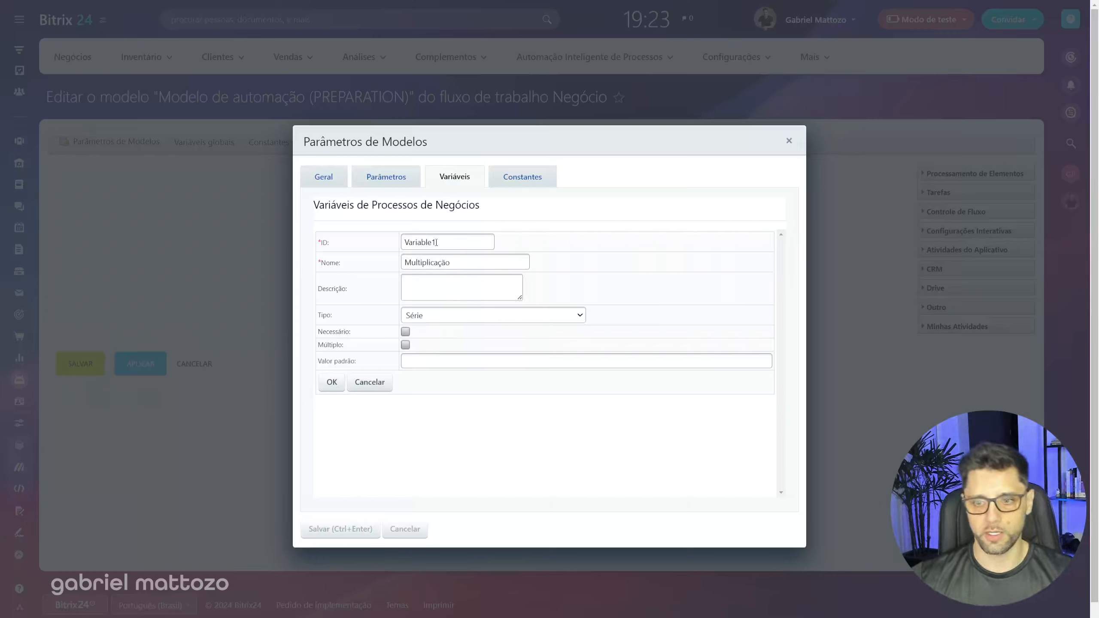
Step: Set the new variable's ID to multiplicacao, without accents
{"action": "left_click_drag", "start_coordinate": [459, 242], "coordinate": [394, 250]}
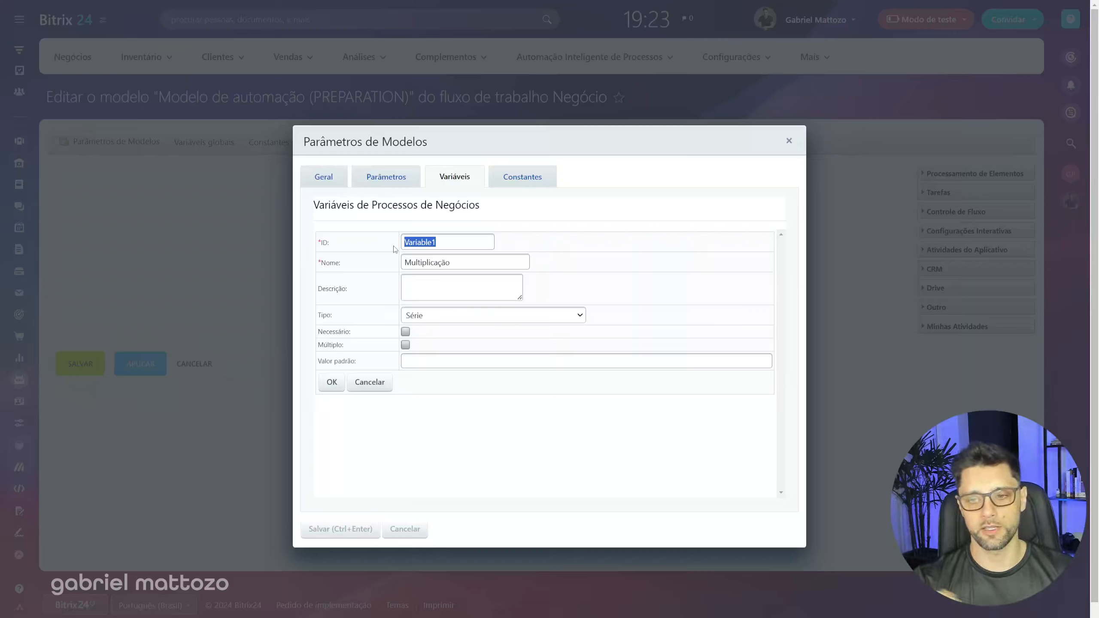
{"action": "type", "text": "mu"}
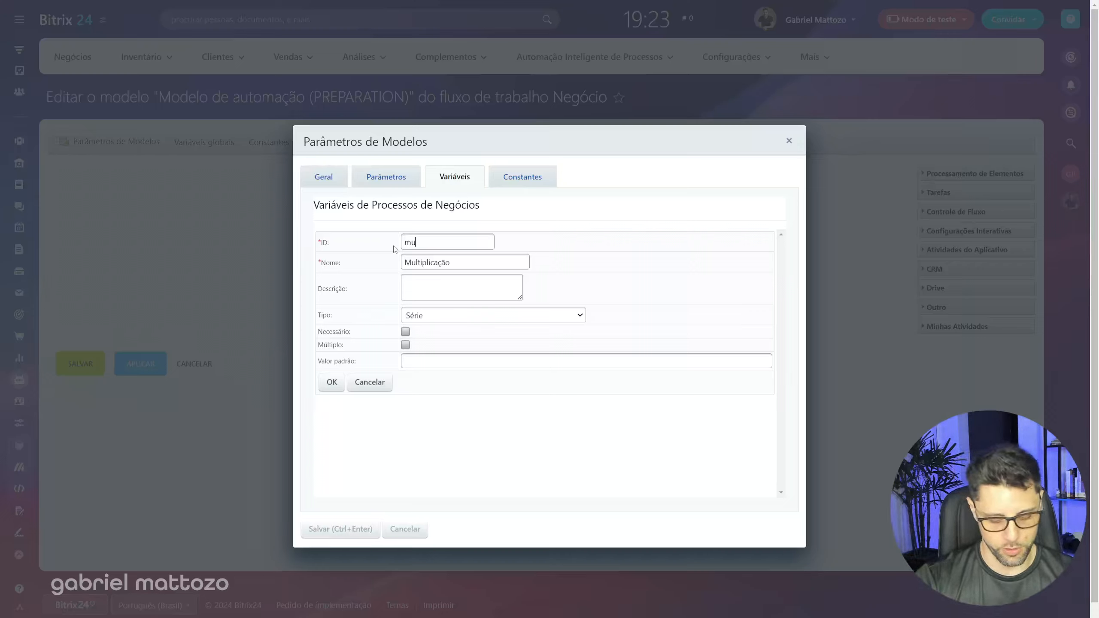
{"action": "type", "text": "ltiplicaco"}
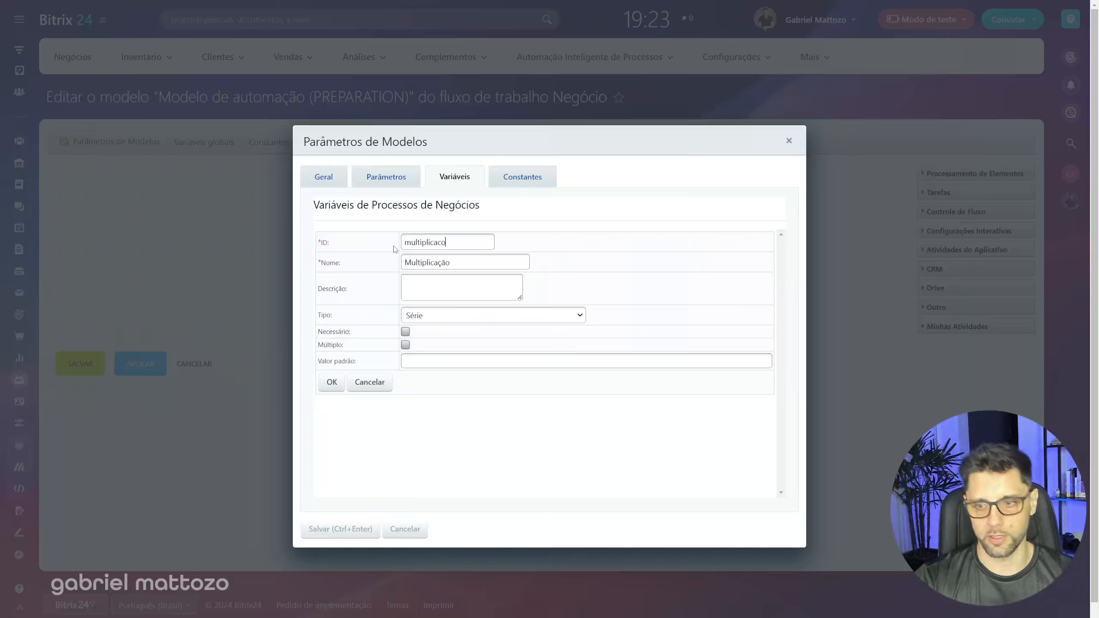
{"action": "key", "text": "BackSpace"}
{"action": "type", "text": "ao"}
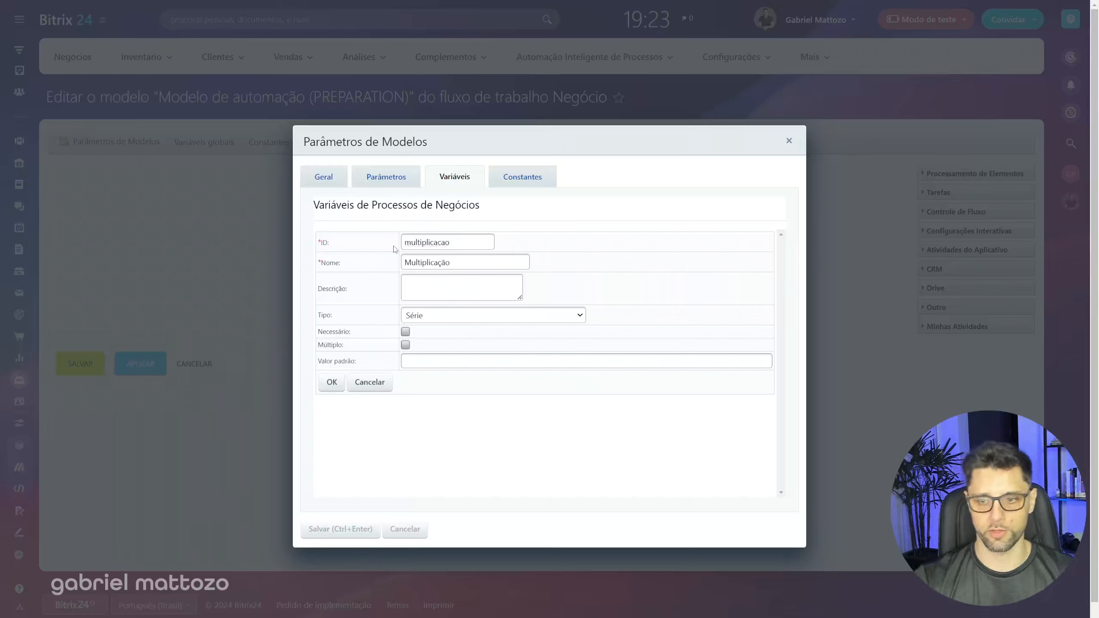
Step: Confirm the new variable with the type Série and save the template parameters
{"action": "left_click", "coordinate": [423, 320]}
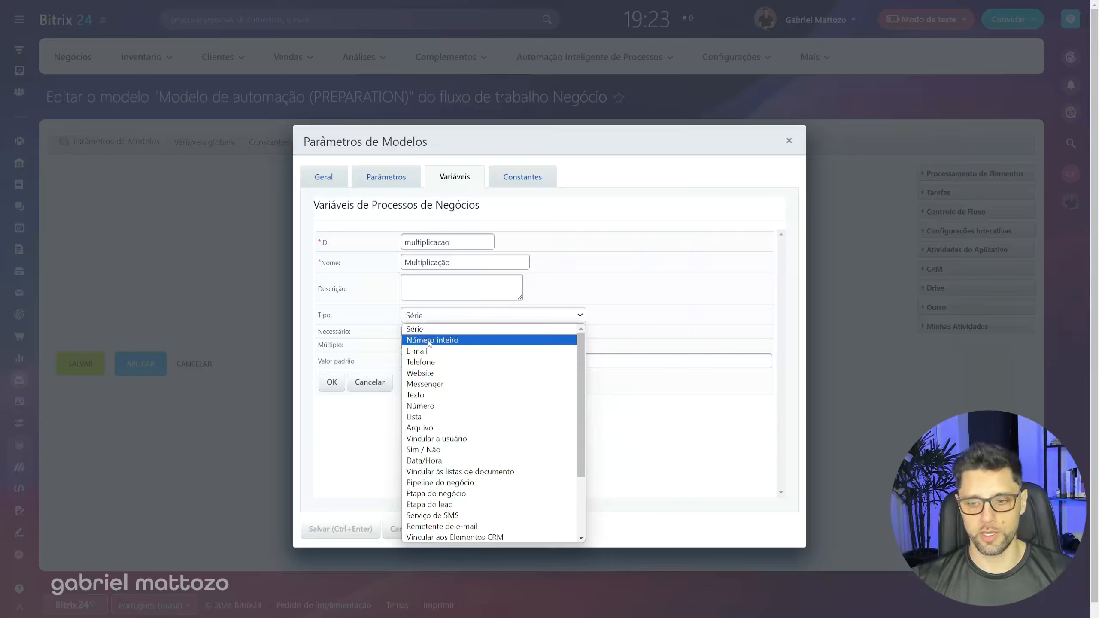
{"action": "left_click", "coordinate": [674, 293]}
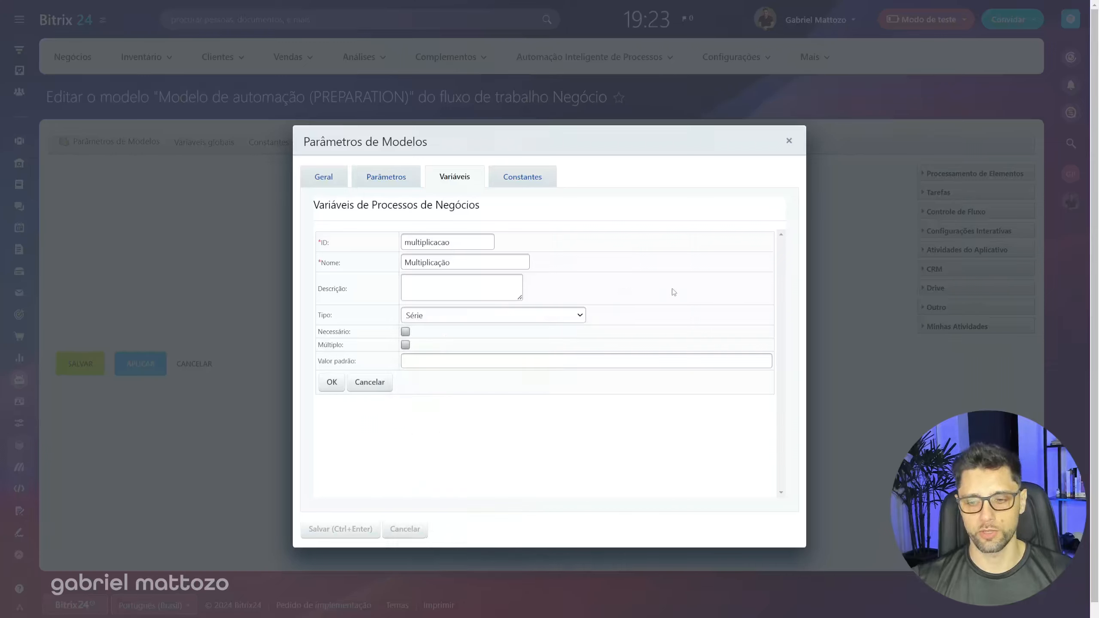
{"action": "left_click", "coordinate": [332, 382]}
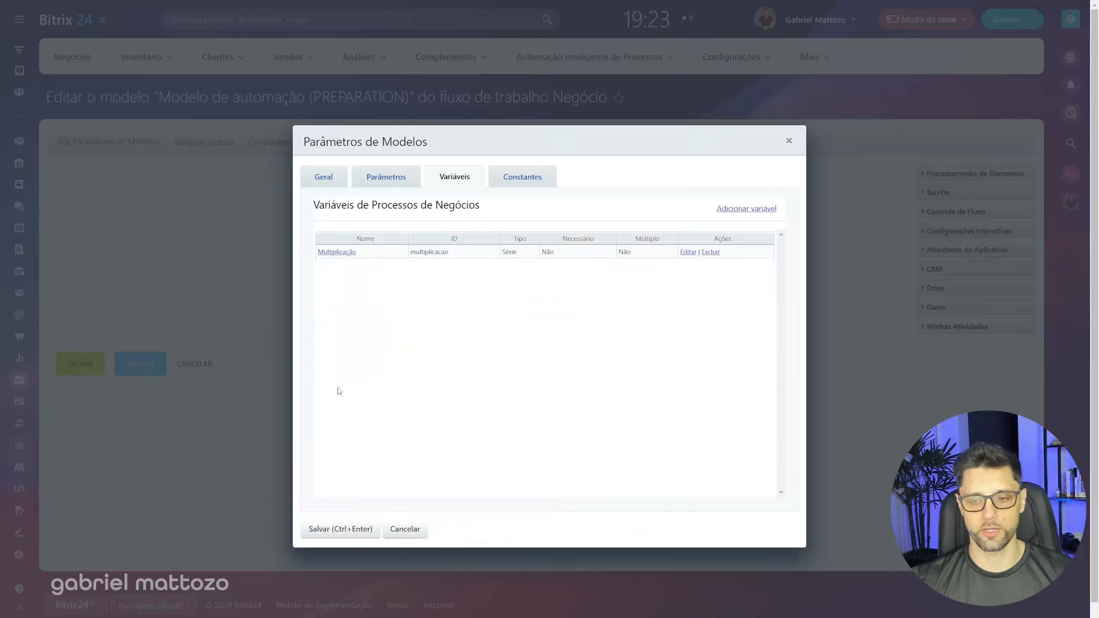
{"action": "left_click", "coordinate": [352, 529]}
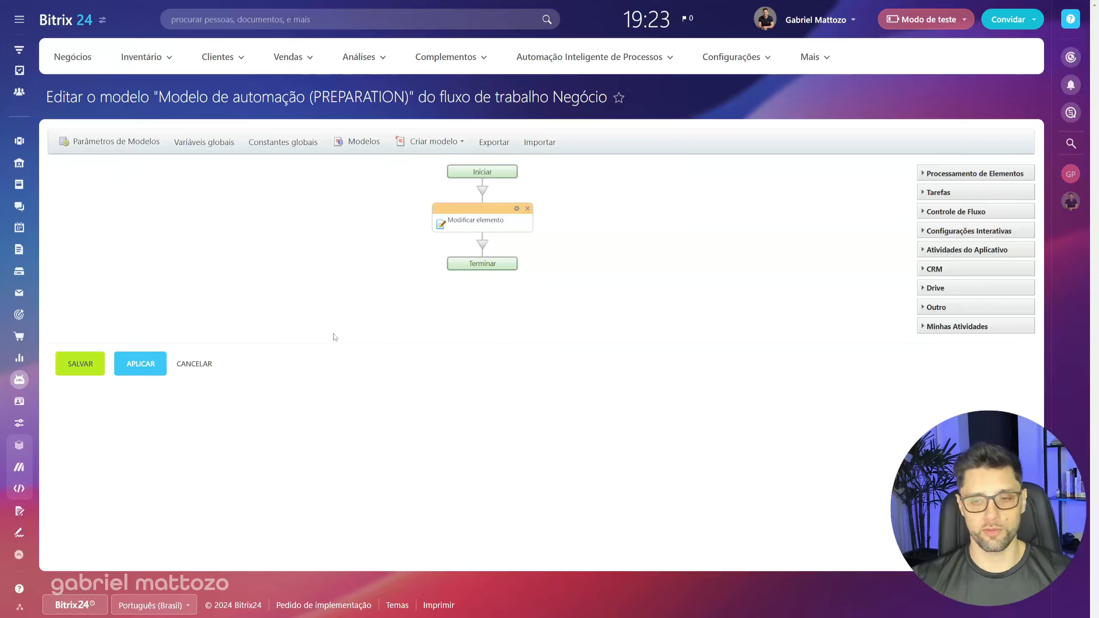
{"action": "left_click", "coordinate": [116, 141]}
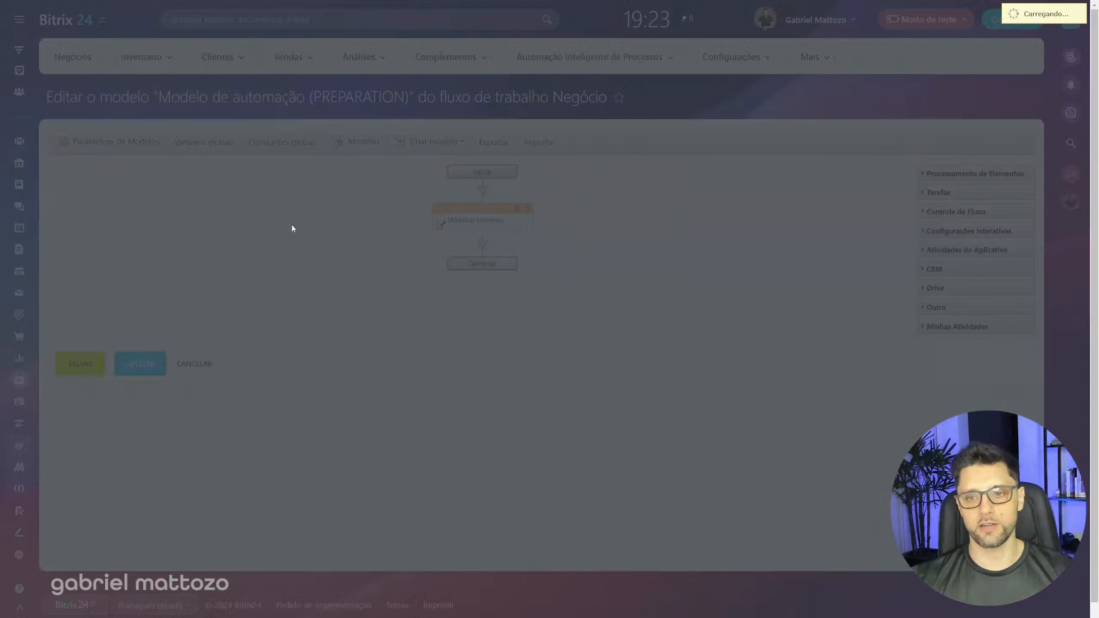
{"action": "left_click", "coordinate": [405, 552]}
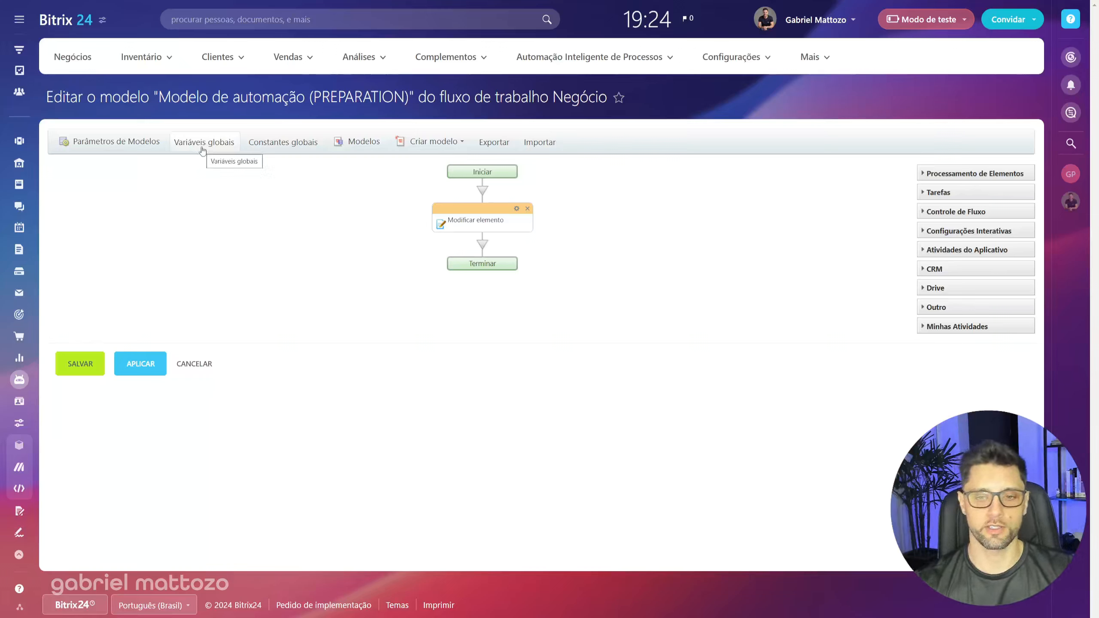
{"action": "left_click", "coordinate": [103, 143]}
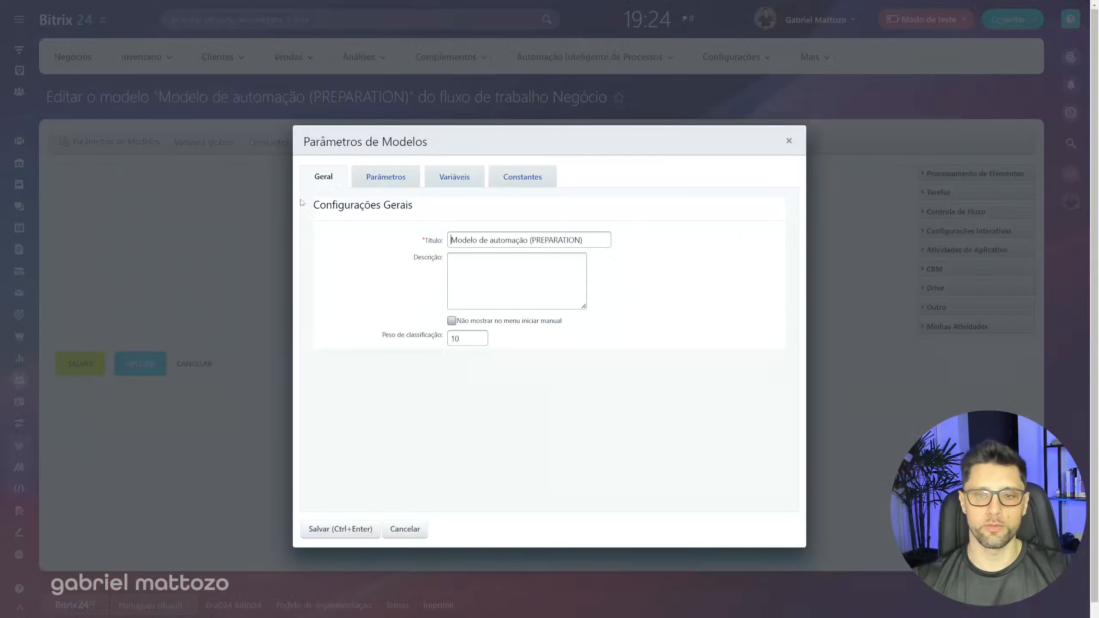
{"action": "left_click", "coordinate": [405, 529]}
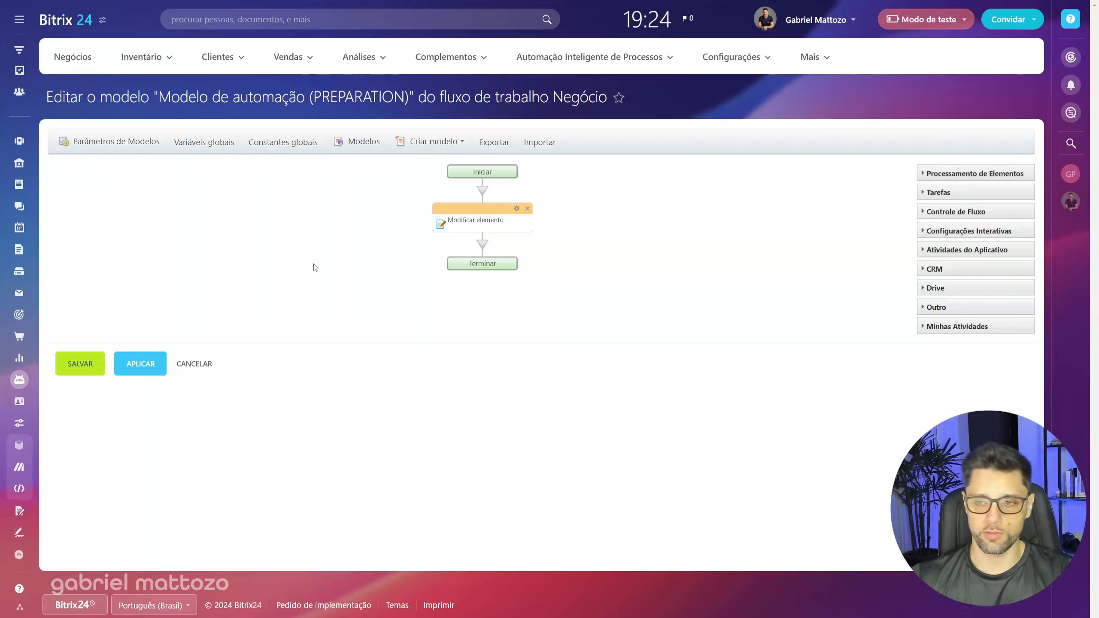
Step: Insert a Configurar Variáveis activity between Iniciar and Modificar elemento
{"action": "left_click", "coordinate": [483, 191]}
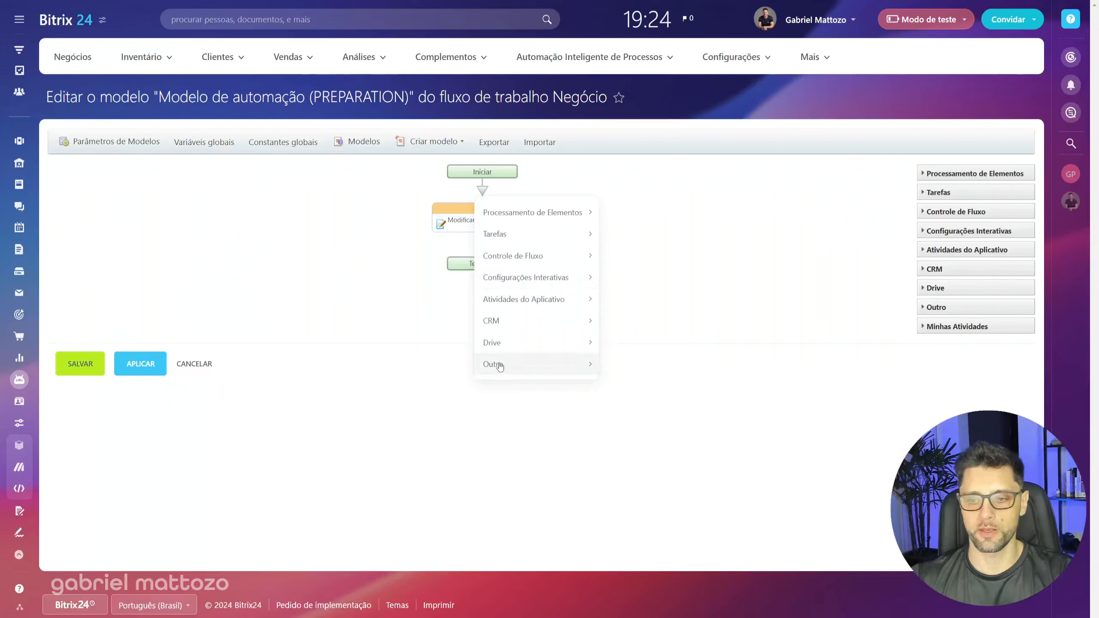
{"action": "mouse_move", "coordinate": [498, 365]}
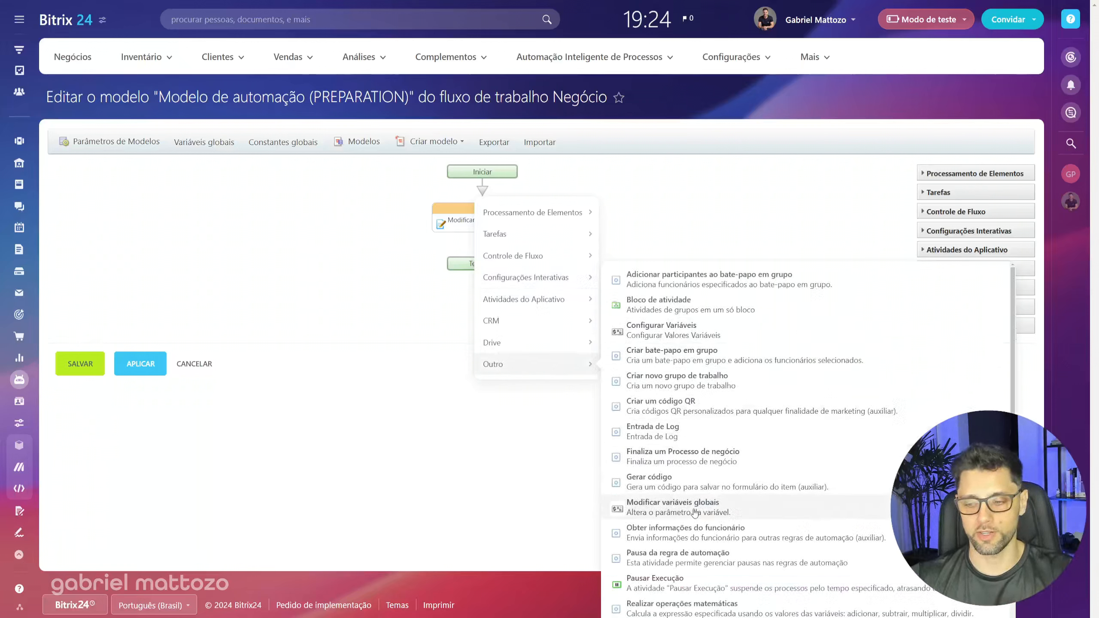
{"action": "left_click", "coordinate": [675, 330]}
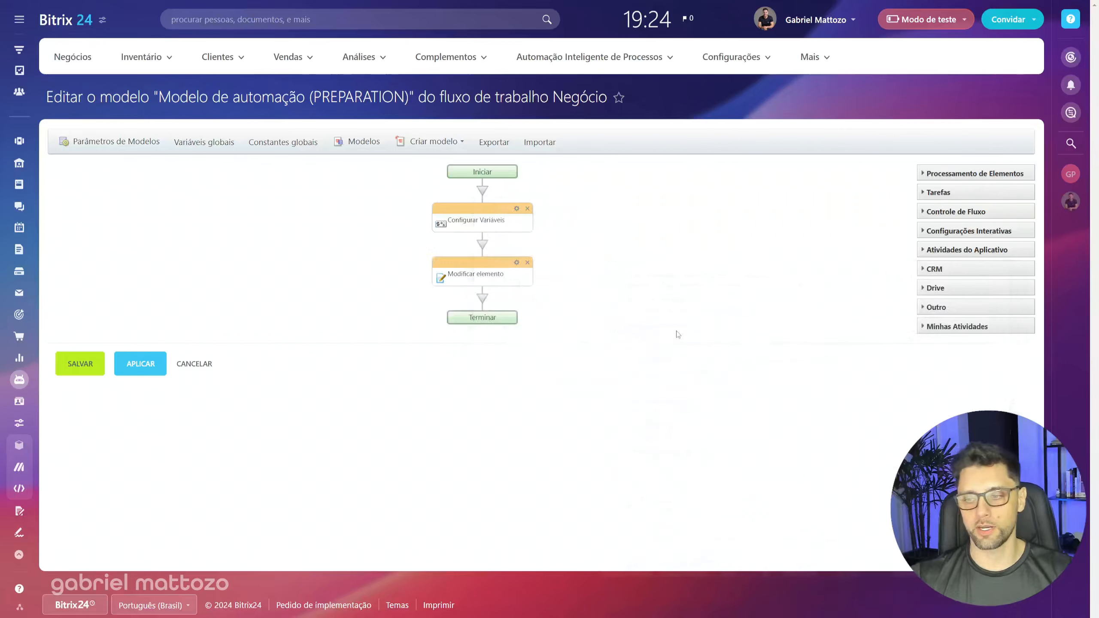
Step: In the Configurar Variáveis activity, set the Multiplicação variable to the formula =({{Campo 1}}*{{Campo 2}}) using the document fields
{"action": "double_click", "coordinate": [463, 221]}
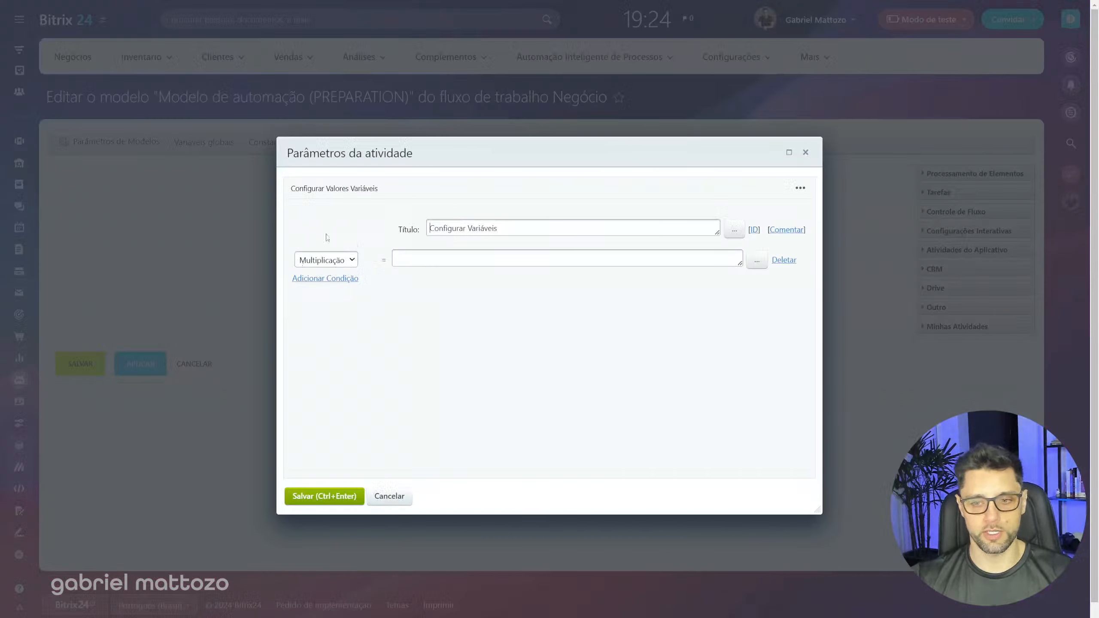
{"action": "left_click_drag", "start_coordinate": [355, 163], "coordinate": [311, 169]}
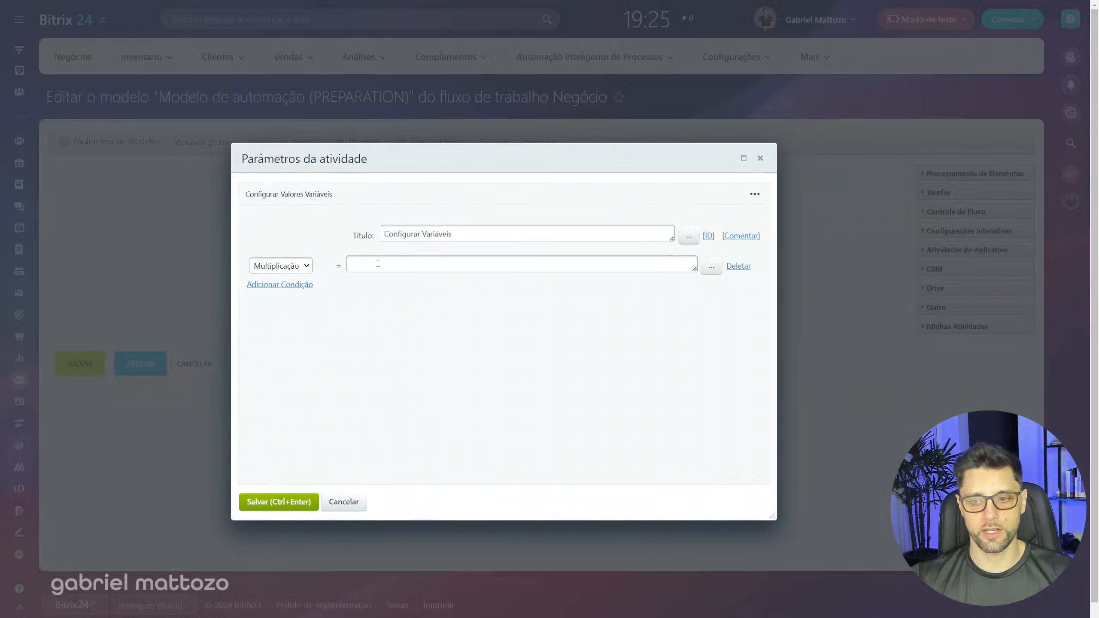
{"action": "type", "text": "=("}
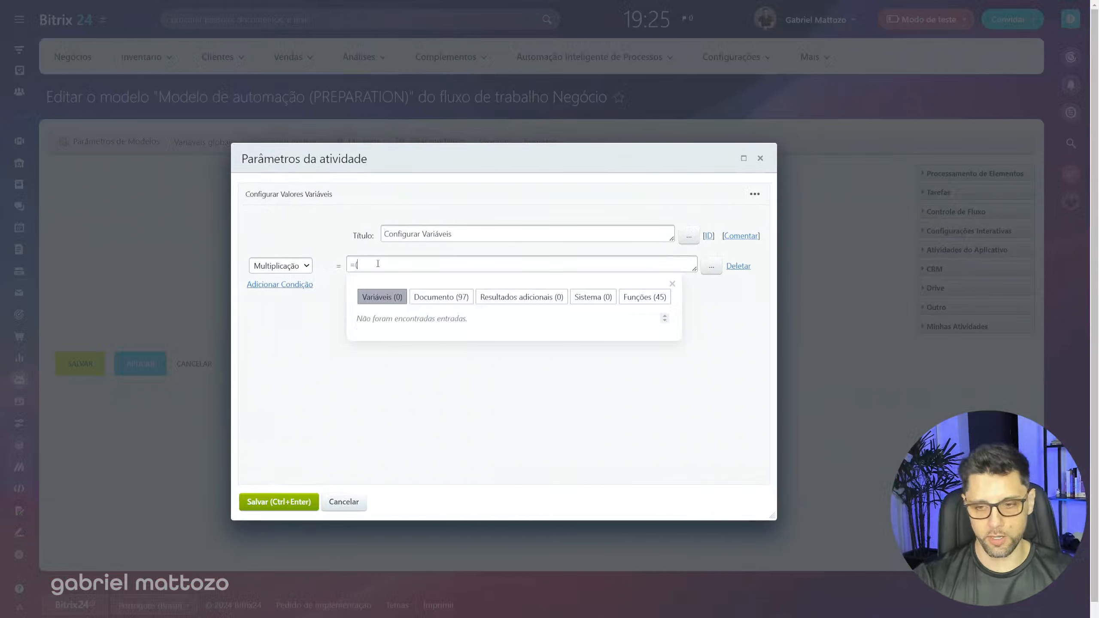
{"action": "left_click", "coordinate": [712, 267]}
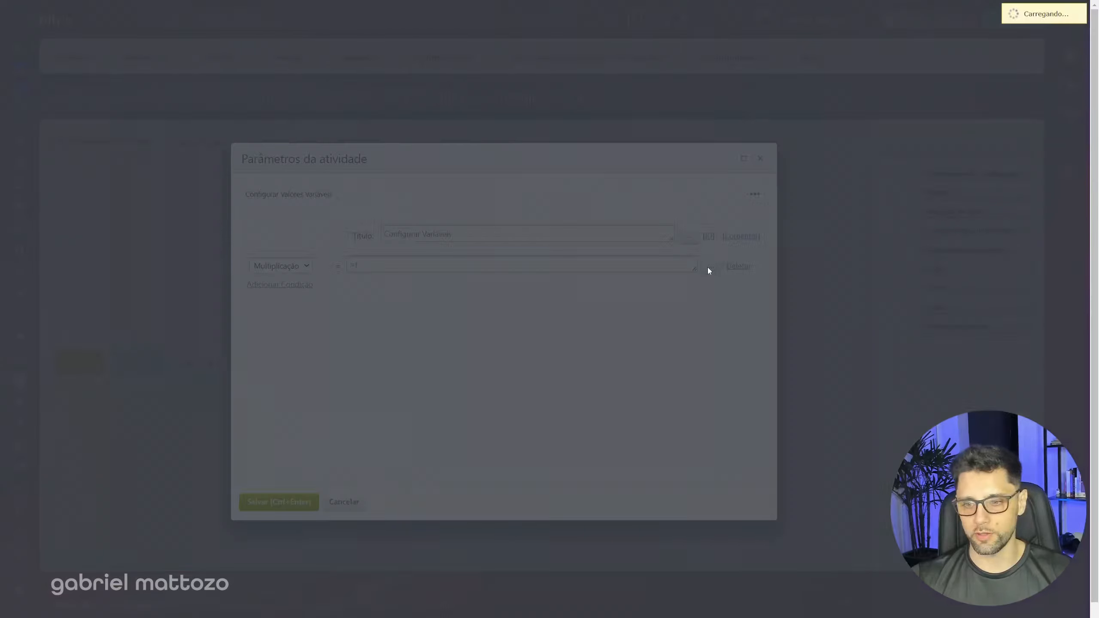
{"action": "scroll", "coordinate": [503, 390], "scroll_direction": "down", "scroll_amount": 10}
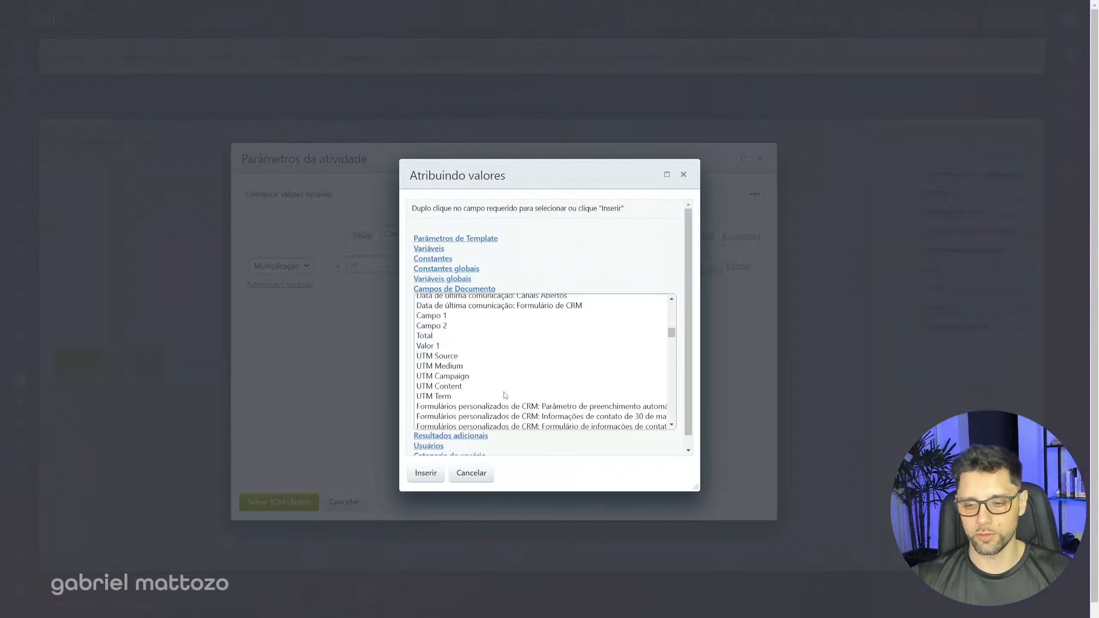
{"action": "double_click", "coordinate": [460, 315]}
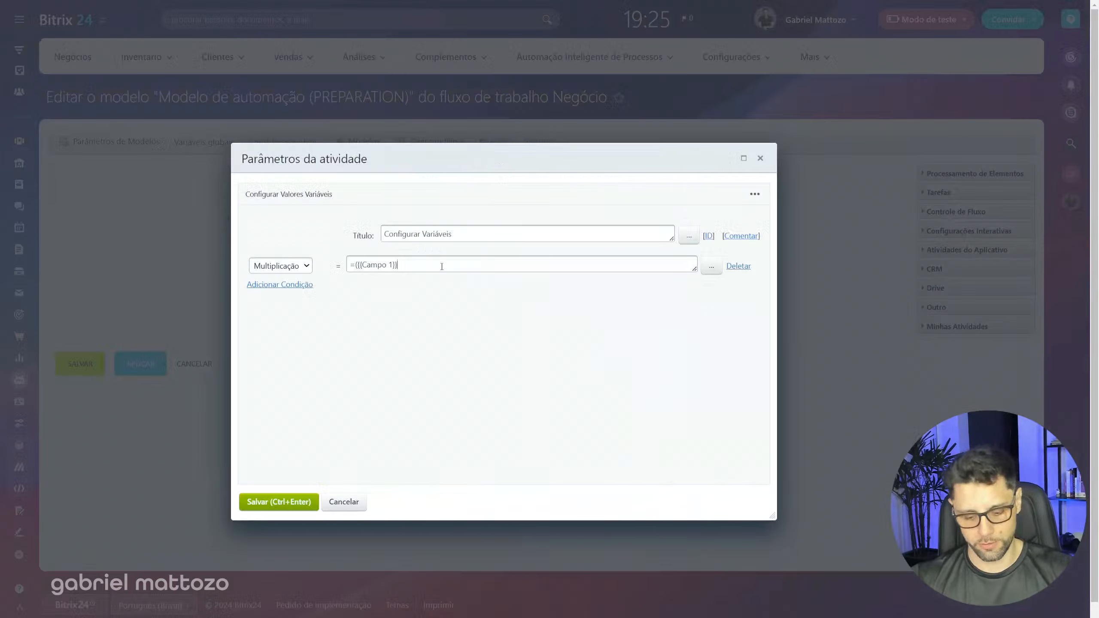
{"action": "type", "text": "*"}
{"action": "left_click", "coordinate": [711, 267]}
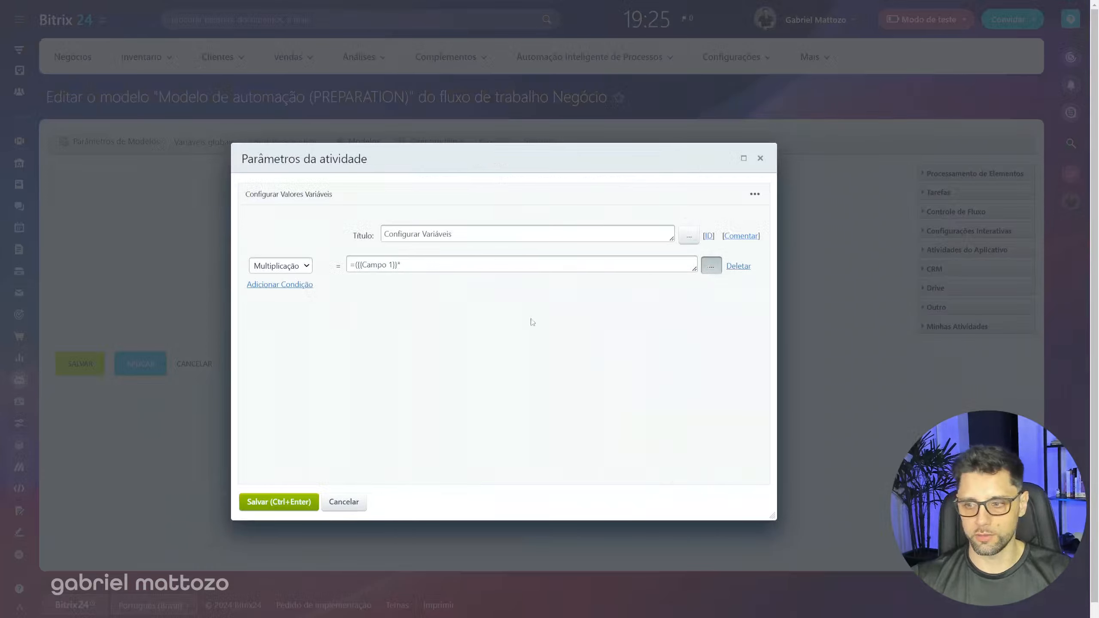
{"action": "scroll", "coordinate": [448, 344], "scroll_direction": "down", "scroll_amount": 10}
{"action": "double_click", "coordinate": [448, 382]}
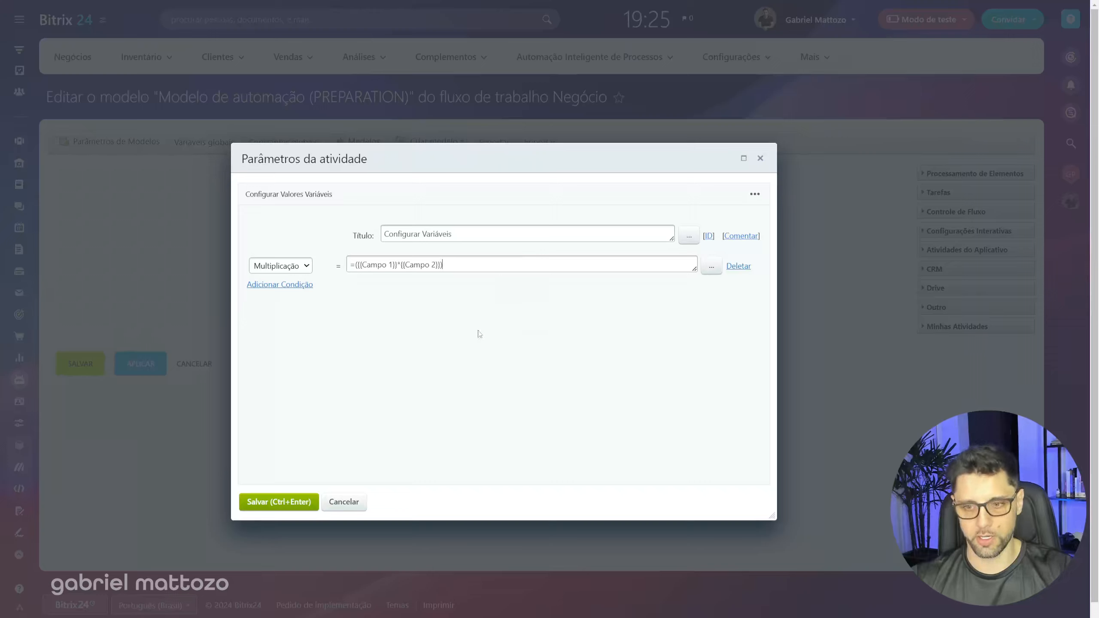
Step: Retitle the Configurar Variáveis activity as Multiplicação and save its parameters
{"action": "left_click_drag", "start_coordinate": [495, 236], "coordinate": [315, 233]}
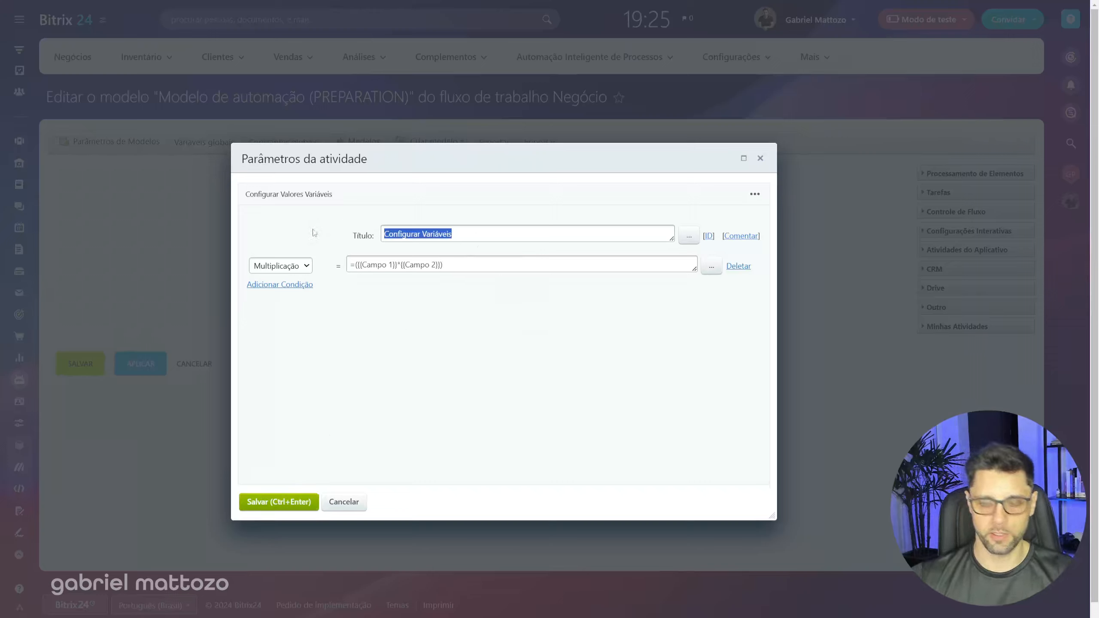
{"action": "type", "text": "Multi"}
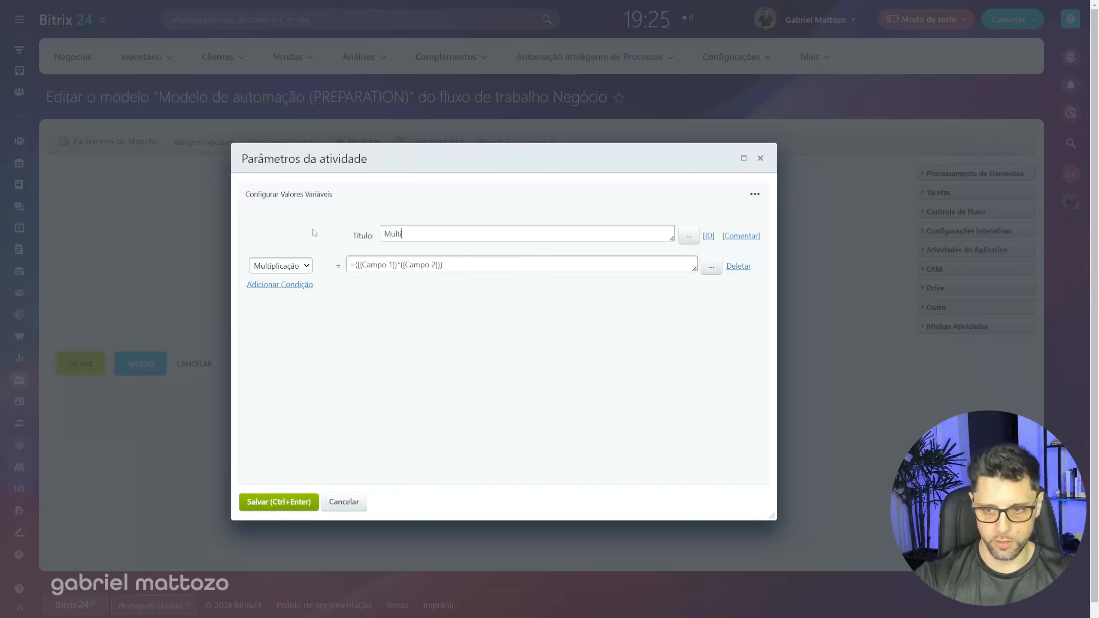
{"action": "type", "text": "plicaçãi"}
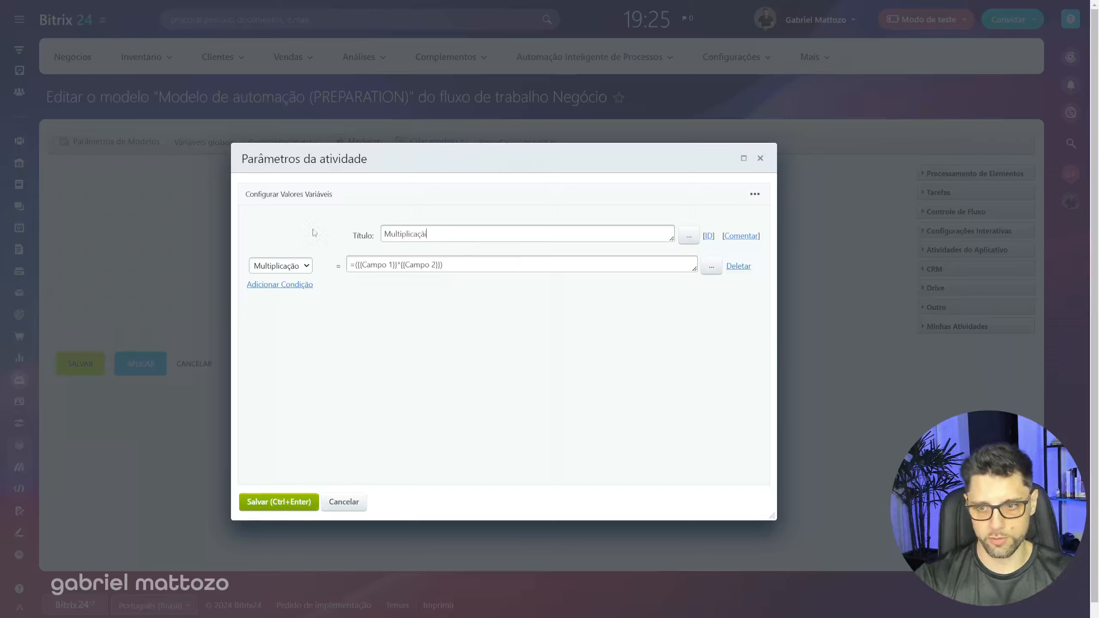
{"action": "key", "text": "BackSpace"}
{"action": "type", "text": "o"}
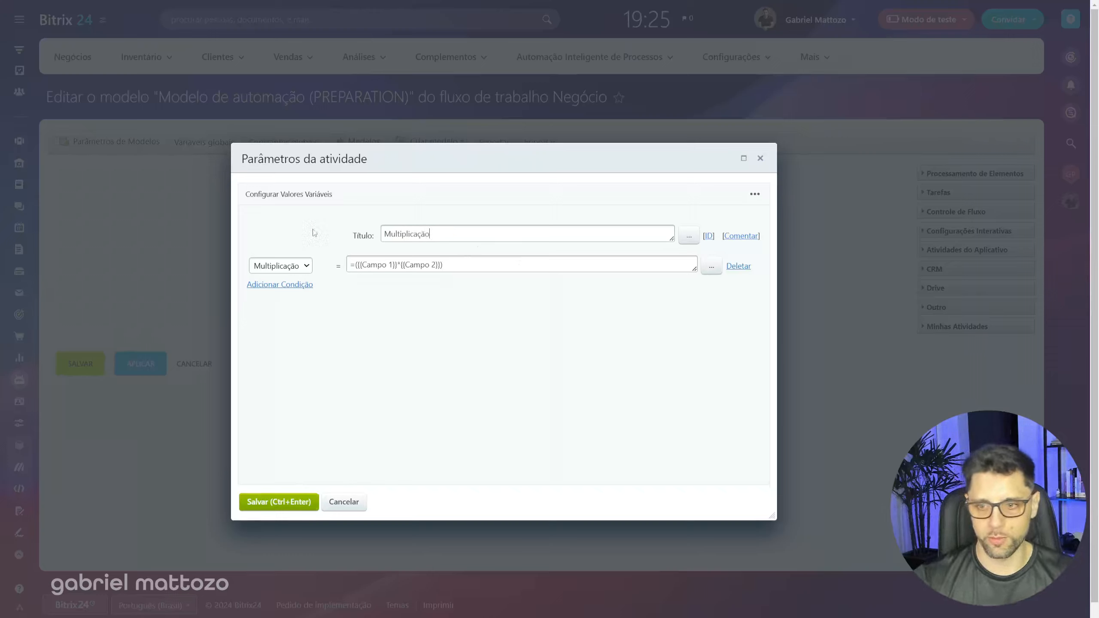
{"action": "left_click", "coordinate": [282, 503]}
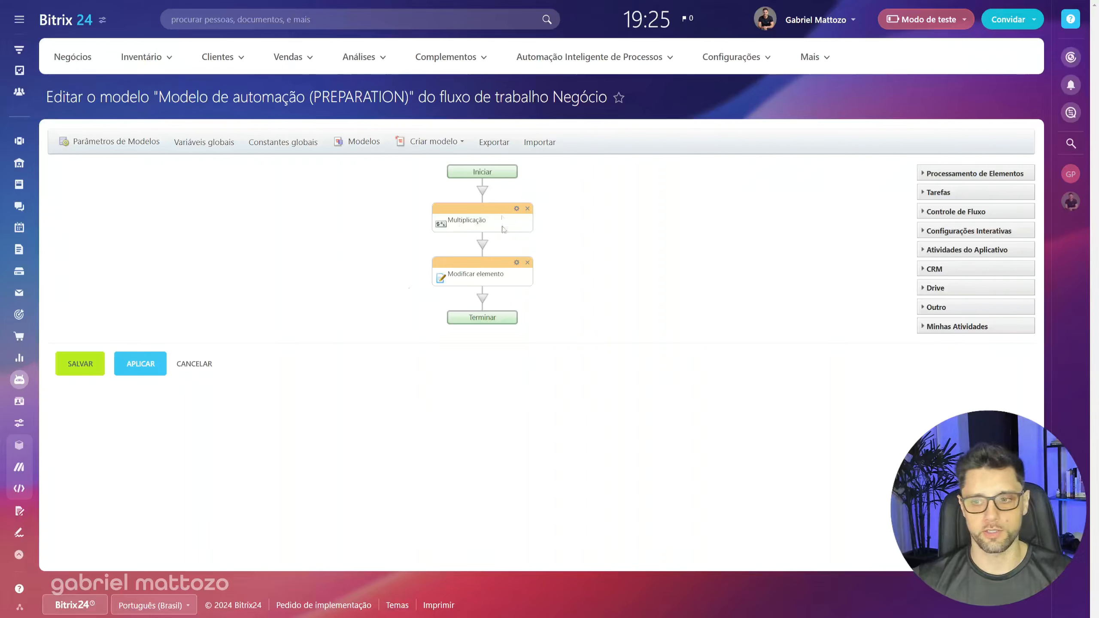
Step: Retitle the Multiplicação activity as "Multiplicação = Campo 1 + Campo 2" and save its parameters
{"action": "double_click", "coordinate": [491, 229]}
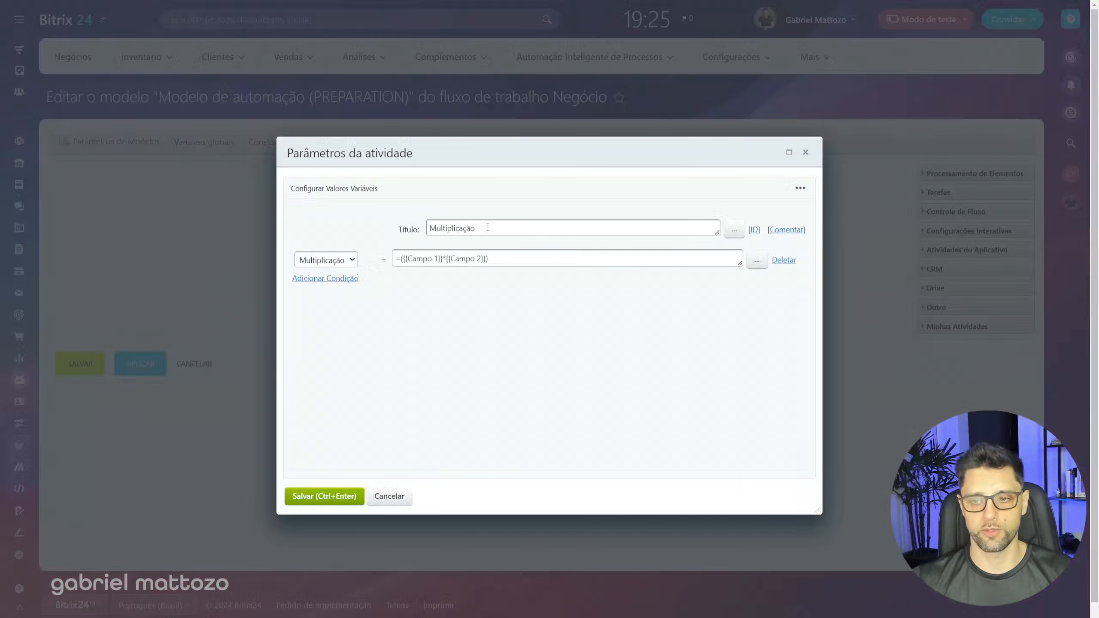
{"action": "left_click", "coordinate": [488, 227]}
{"action": "type", "text": "="}
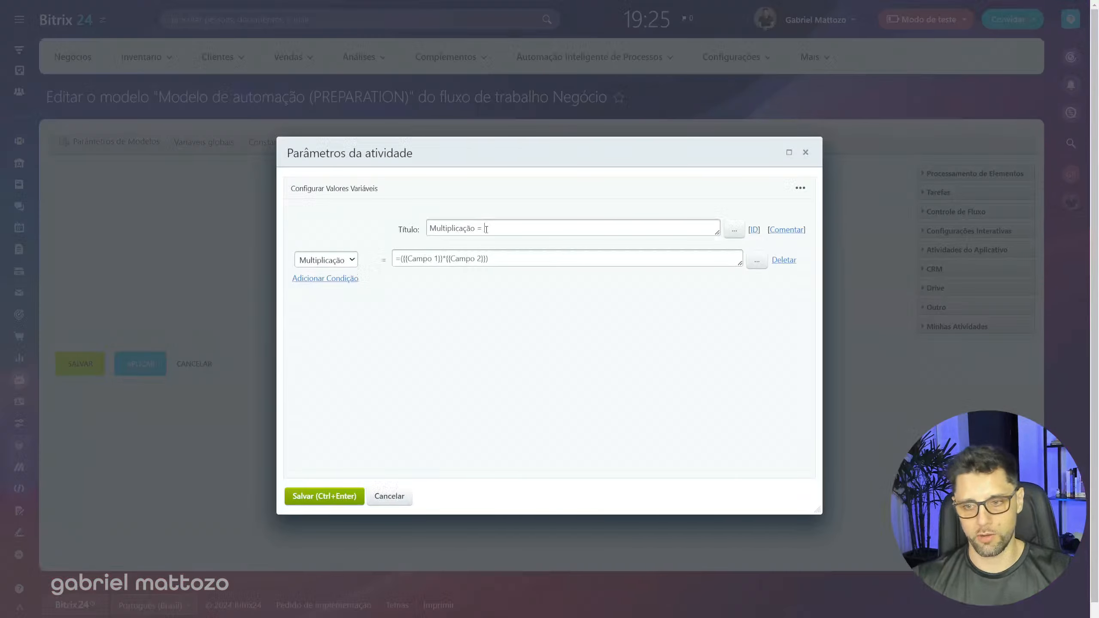
{"action": "type", "text": " CAmp"}
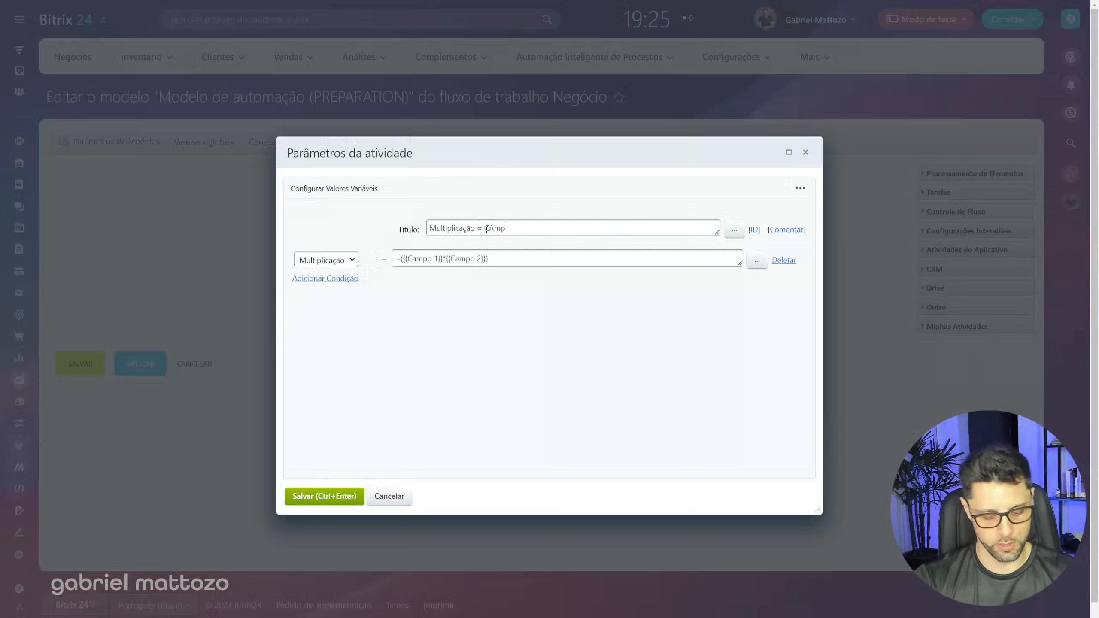
{"action": "type", "text": "o 1 + Campo 2"}
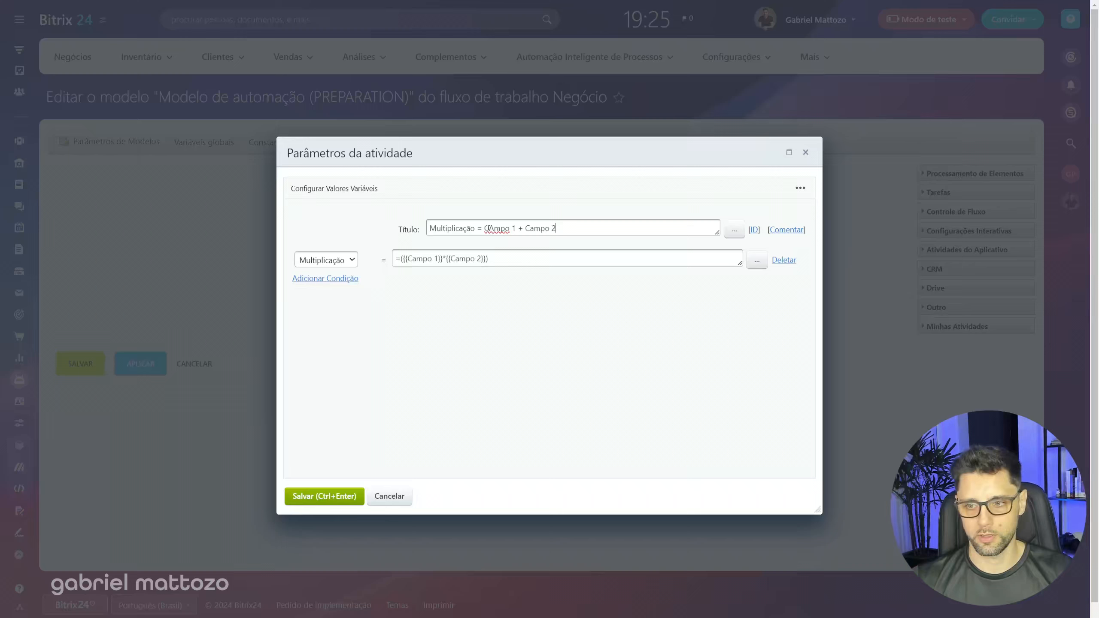
{"action": "left_click", "coordinate": [495, 228]}
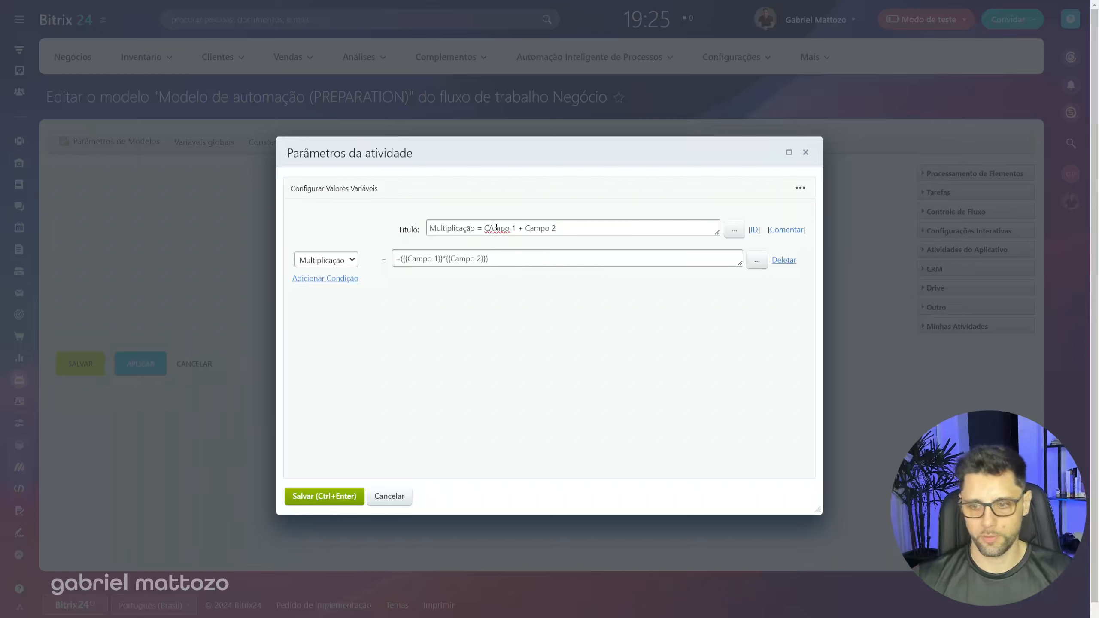
{"action": "key", "text": "BackSpace"}
{"action": "type", "text": "a"}
{"action": "left_click", "coordinate": [309, 493]}
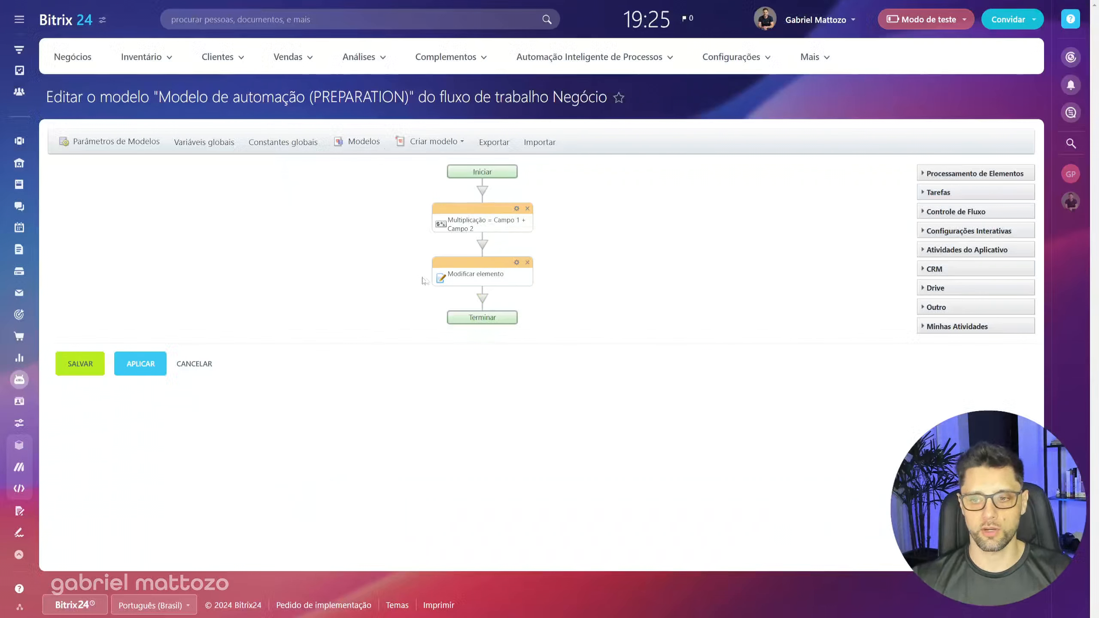
Step: In Modificar elemento, set the Total formula to =({=Variable:multiplicacao}/100) using the Multiplicação variable, and save the activity
{"action": "double_click", "coordinate": [492, 282]}
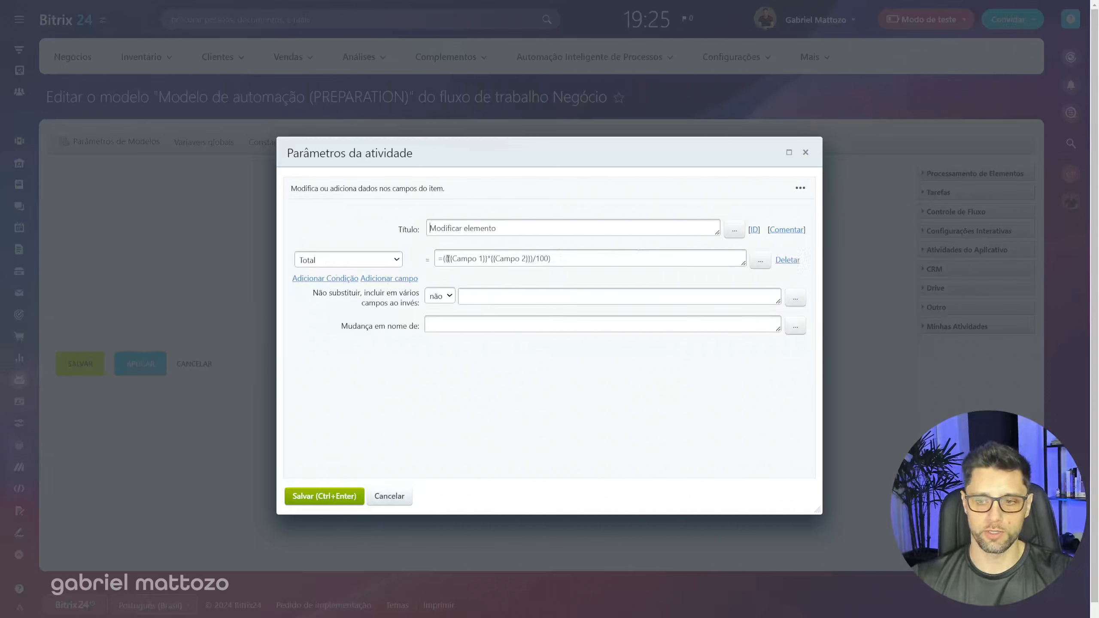
{"action": "mouse_move", "coordinate": [447, 260]}
{"action": "left_mouse_down"}
{"action": "mouse_move", "coordinate": [531, 261]}
{"action": "mouse_move", "coordinate": [449, 264]}
{"action": "left_mouse_up"}
{"action": "key", "text": "BackSpace"}
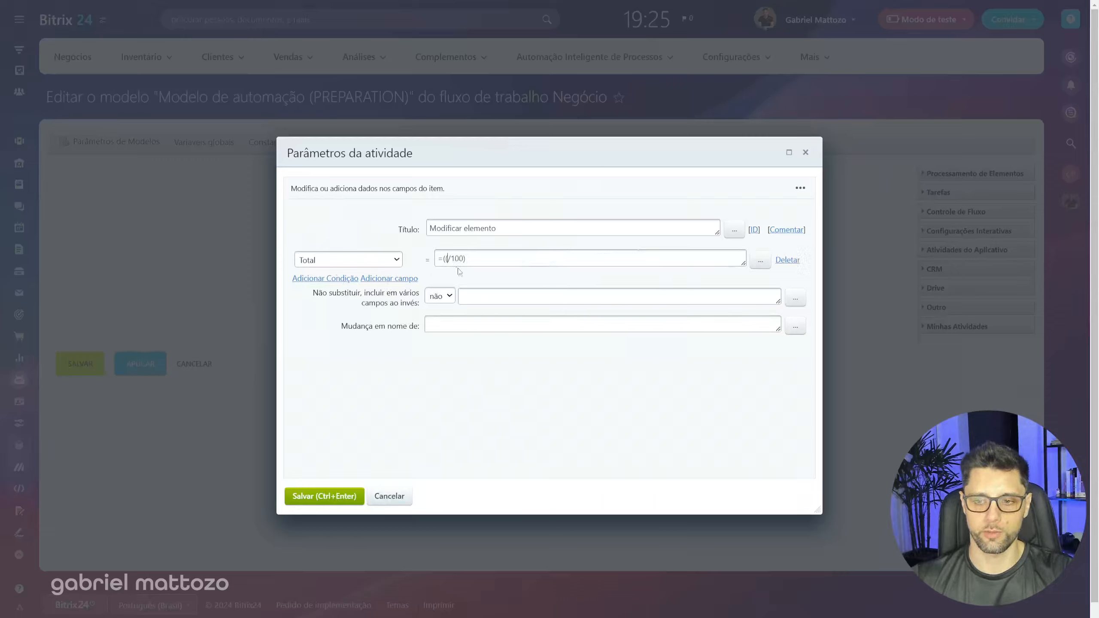
{"action": "left_click", "coordinate": [760, 260]}
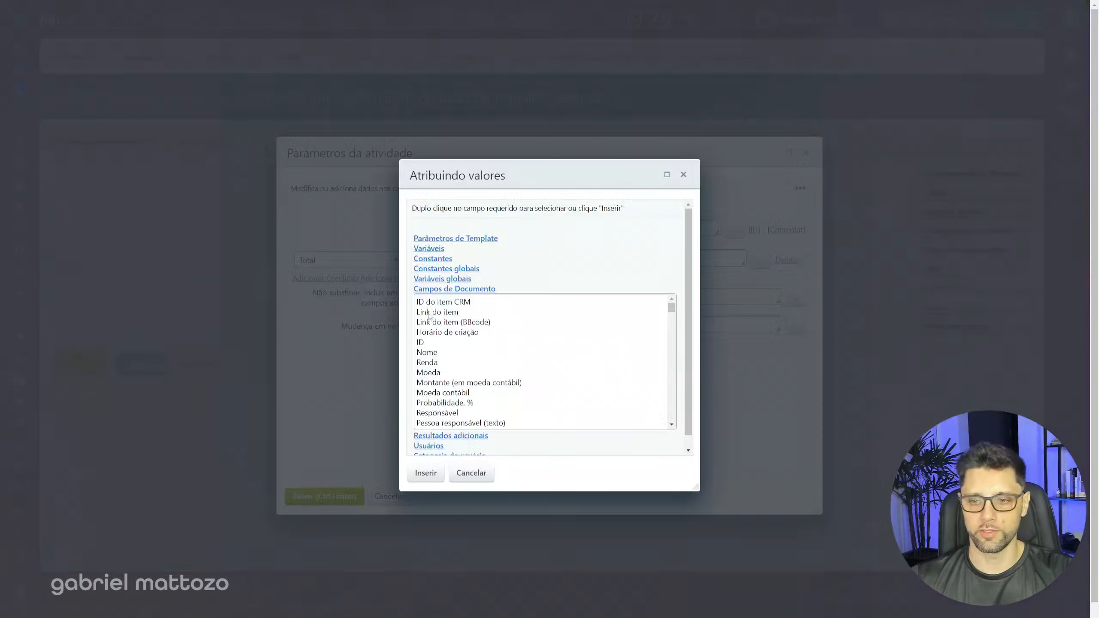
{"action": "left_click", "coordinate": [443, 251]}
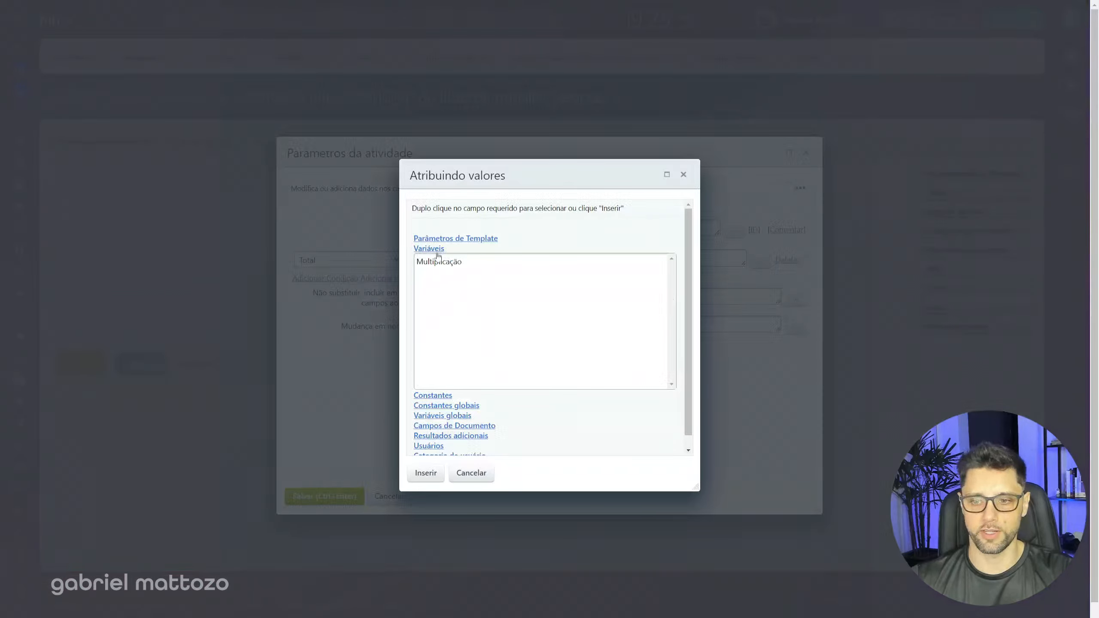
{"action": "left_click", "coordinate": [442, 265]}
{"action": "left_click", "coordinate": [433, 474]}
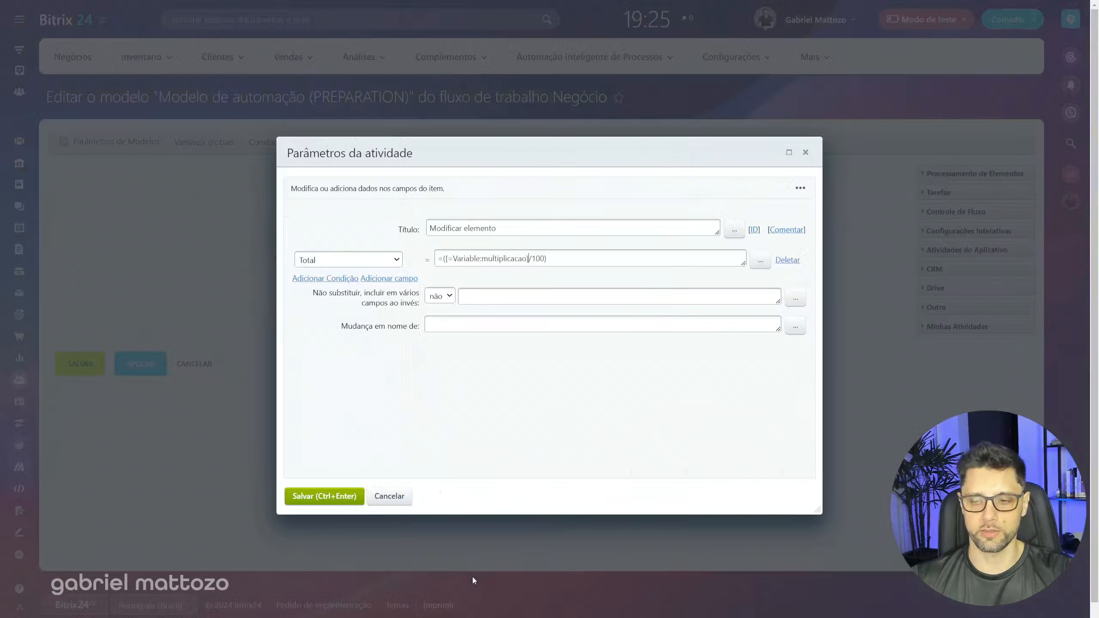
{"action": "left_click_drag", "start_coordinate": [405, 152], "coordinate": [671, 149]}
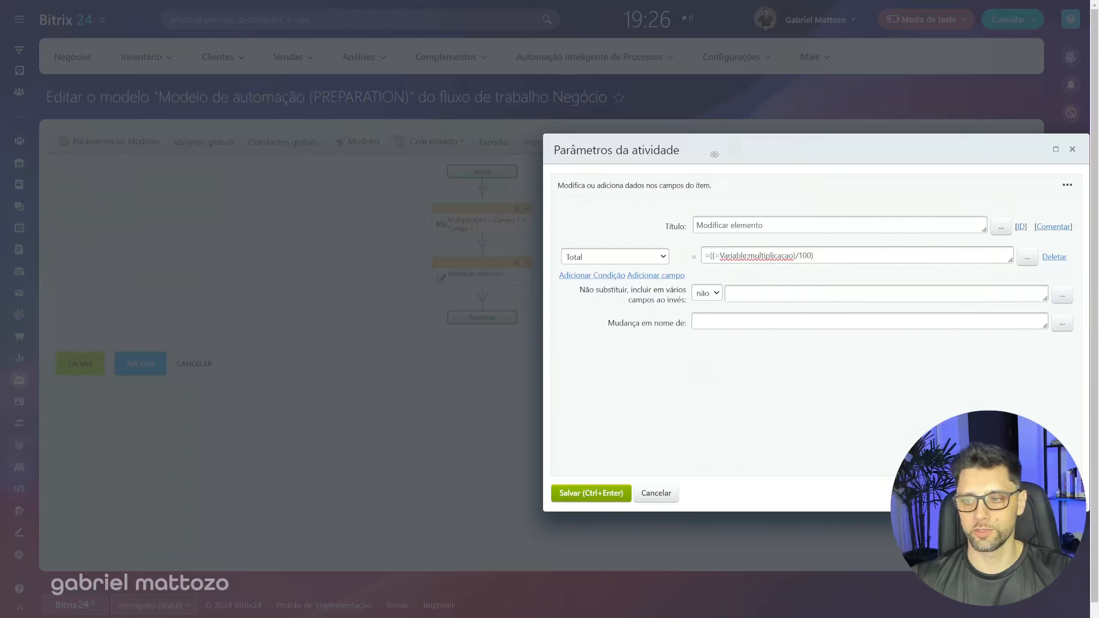
{"action": "left_click_drag", "start_coordinate": [714, 153], "coordinate": [540, 159]}
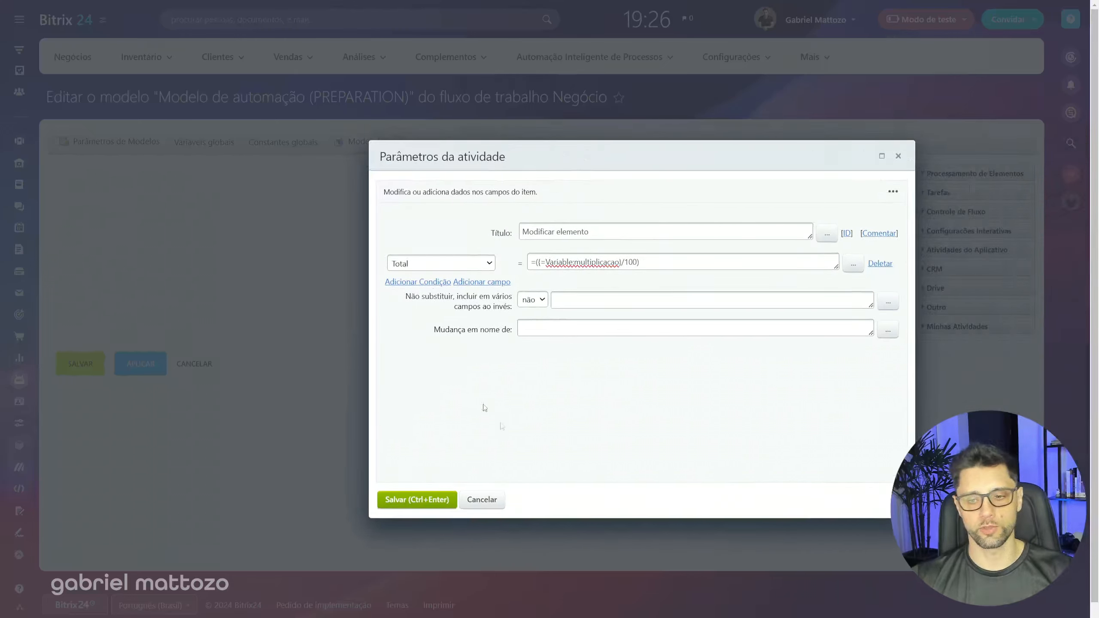
{"action": "left_click", "coordinate": [421, 509]}
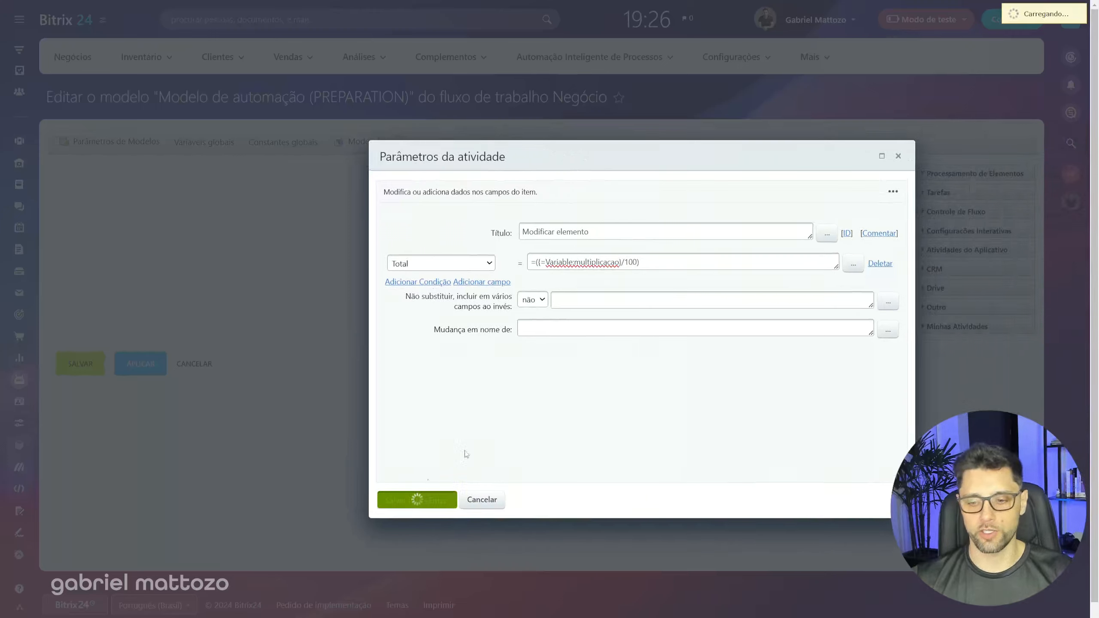
Step: Set the Valor 1 field in deal 175's Dinheiro section to 1500, save the deal and close its card
{"action": "left_click_drag", "start_coordinate": [474, 210], "coordinate": [483, 350]}
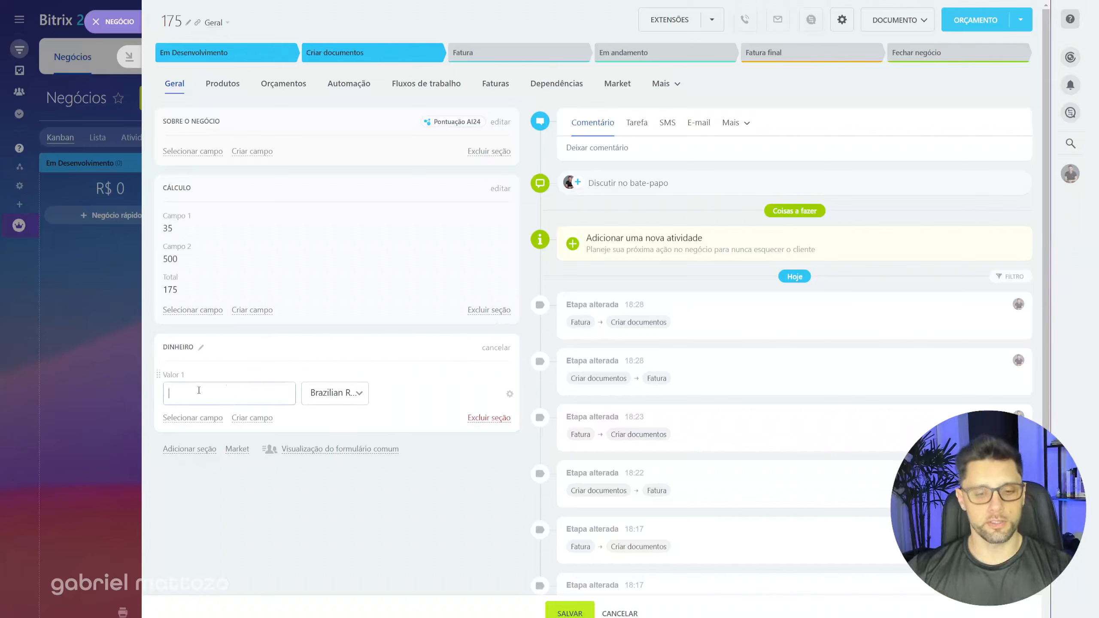
{"action": "type", "text": "1500"}
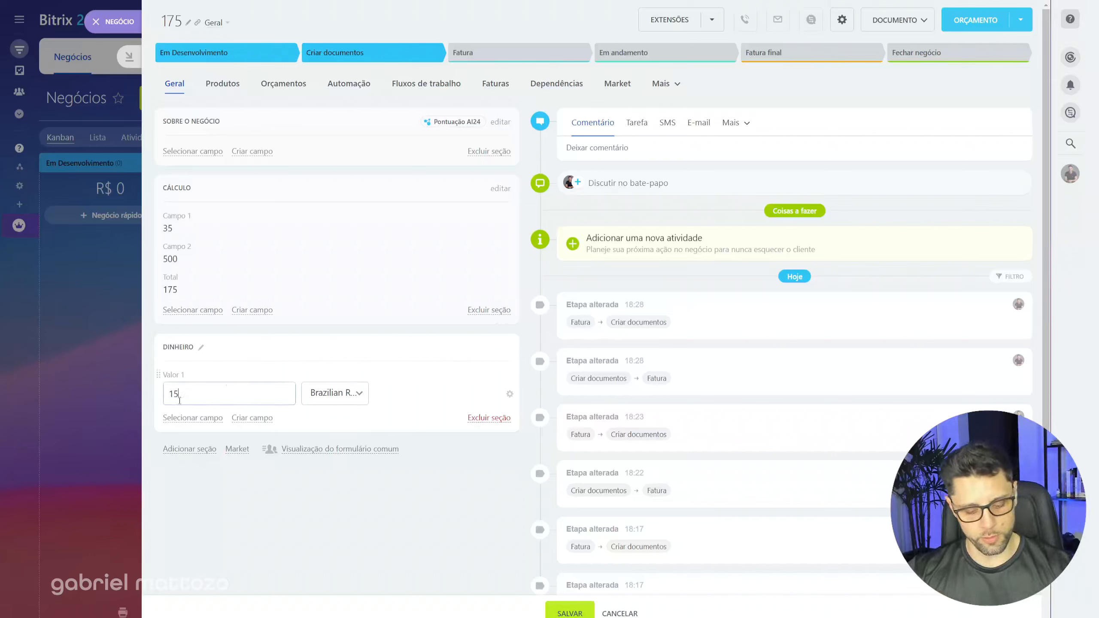
{"action": "key", "text": "ctrl+a"}
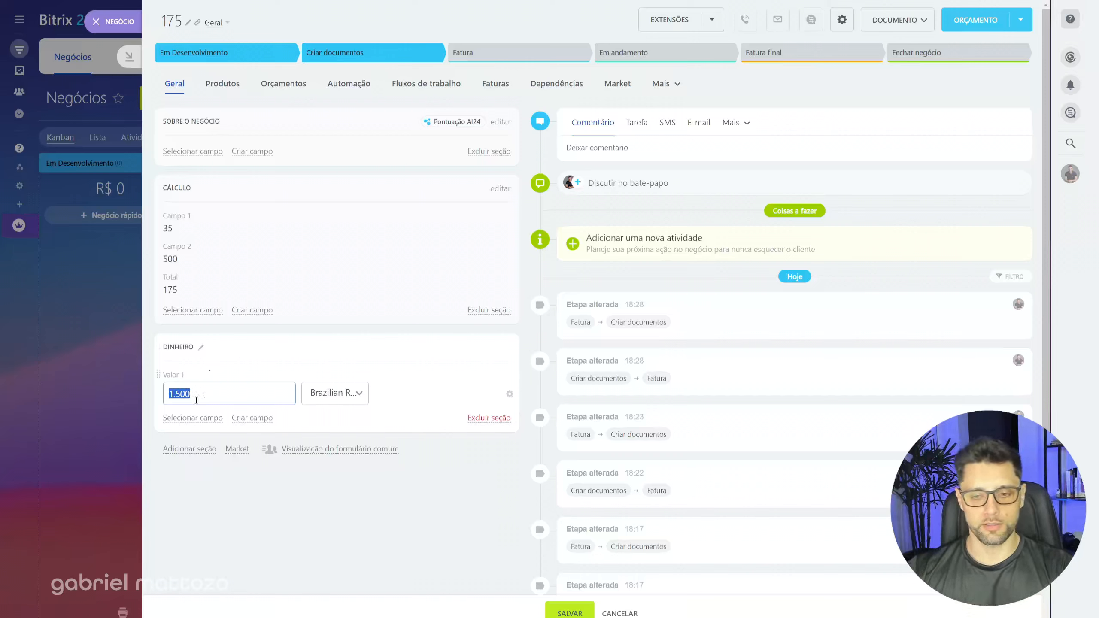
{"action": "left_click", "coordinate": [569, 612]}
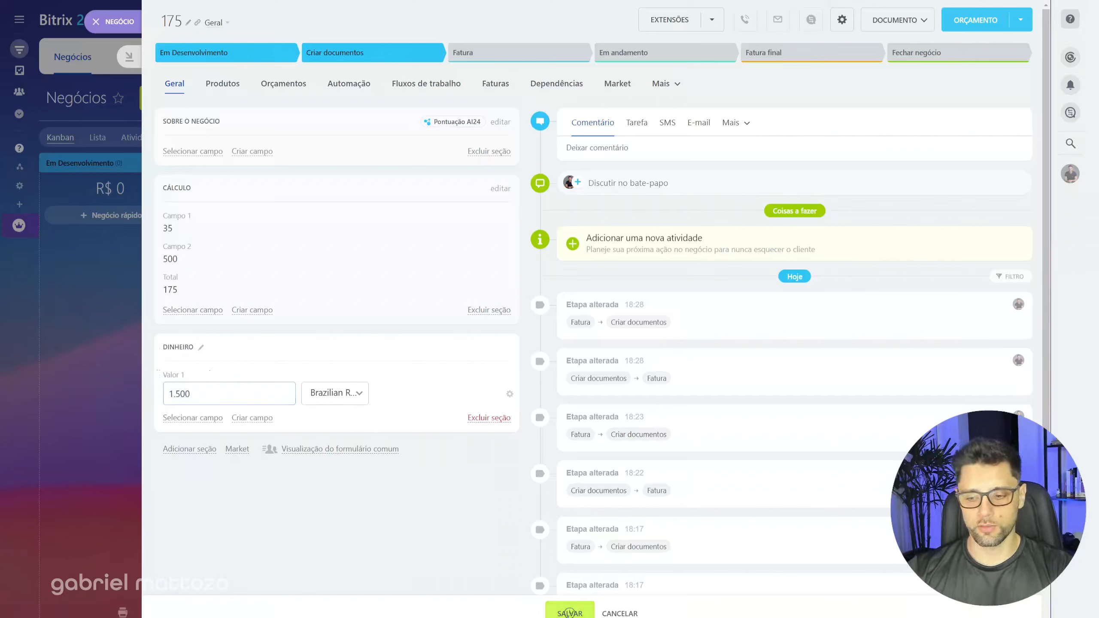
{"action": "left_click", "coordinate": [113, 21]}
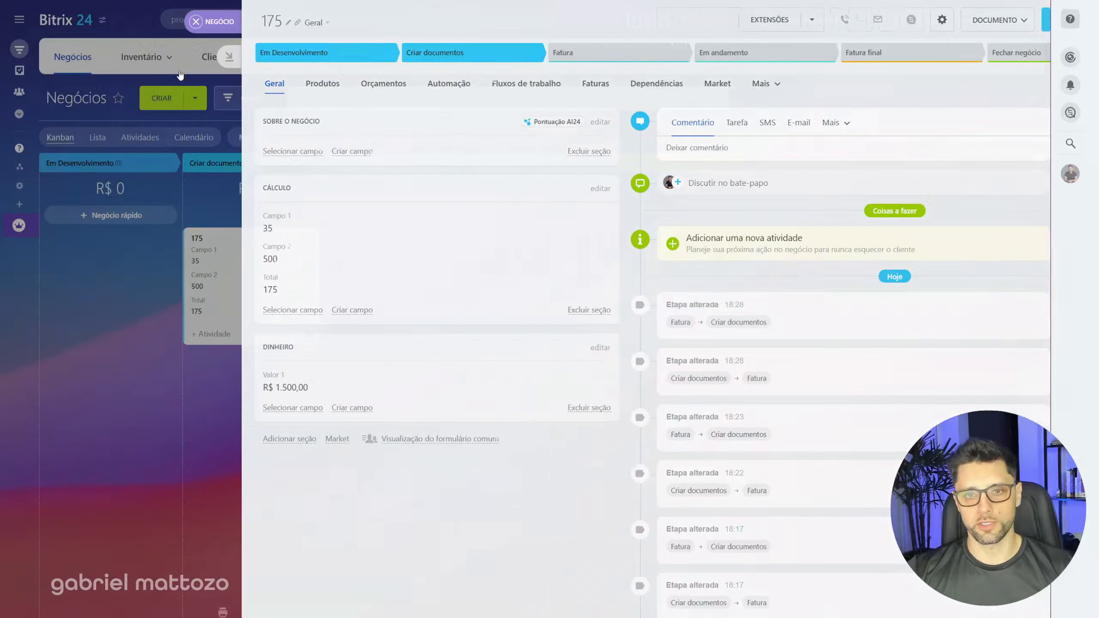
Step: Open the Criar documentos stage's automation in the workflow designer and insert a Notificação do usuário activity between Iniciar and Terminar
{"action": "left_click", "coordinate": [983, 138]}
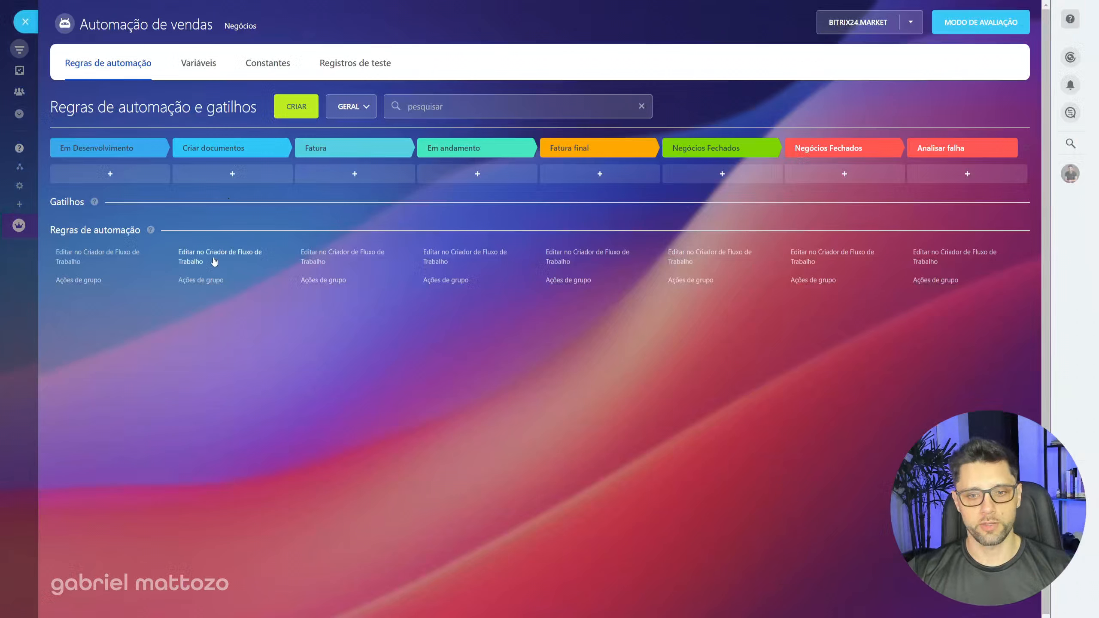
{"action": "left_click", "coordinate": [214, 260]}
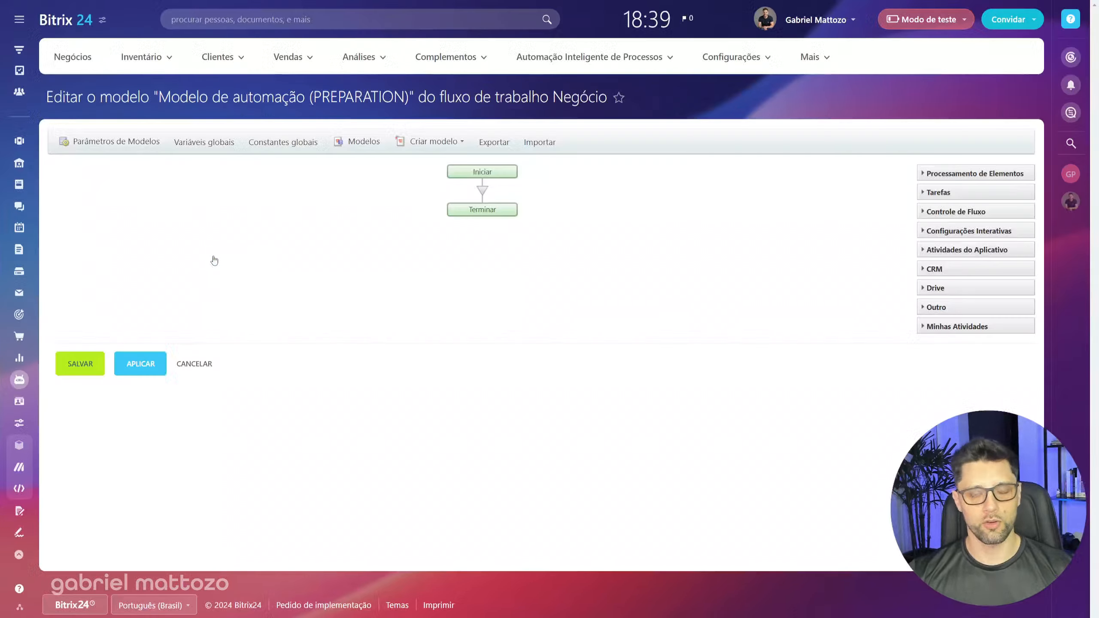
{"action": "left_click", "coordinate": [483, 190]}
{"action": "mouse_move", "coordinate": [513, 283]}
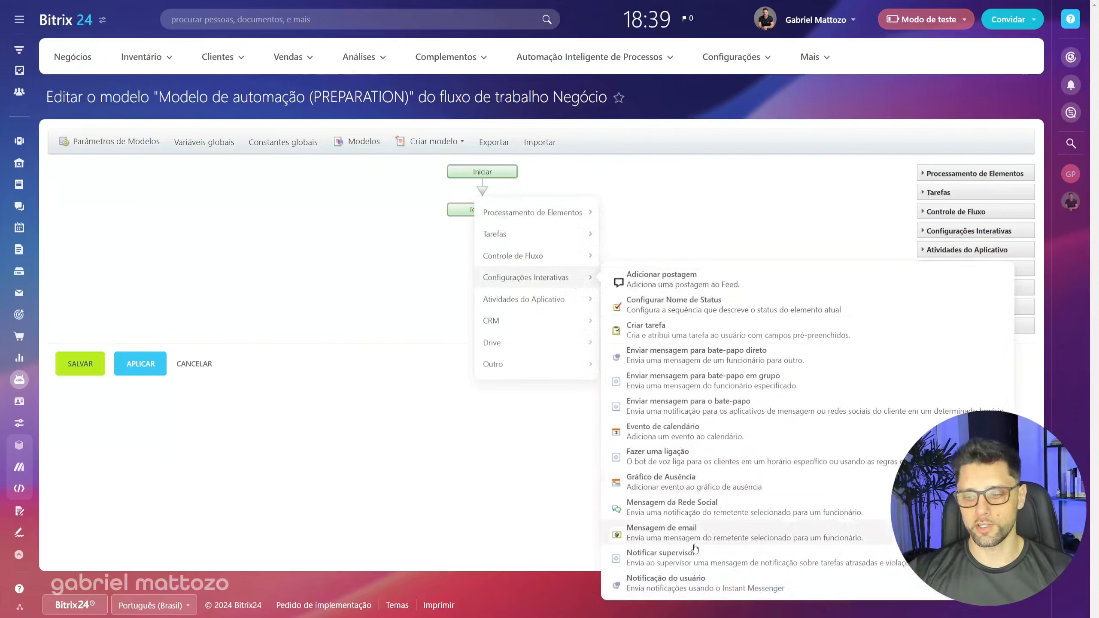
{"action": "left_click", "coordinate": [671, 585]}
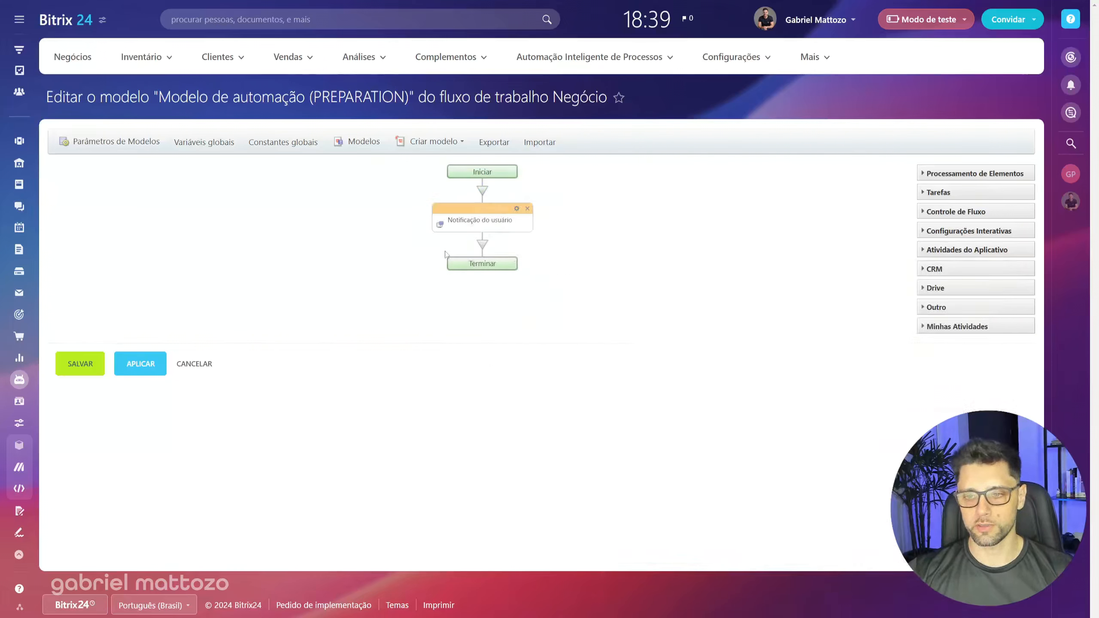
Step: Set both the Remetente and Destinatário of the Notificação do usuário activity to the account user
{"action": "double_click", "coordinate": [500, 227]}
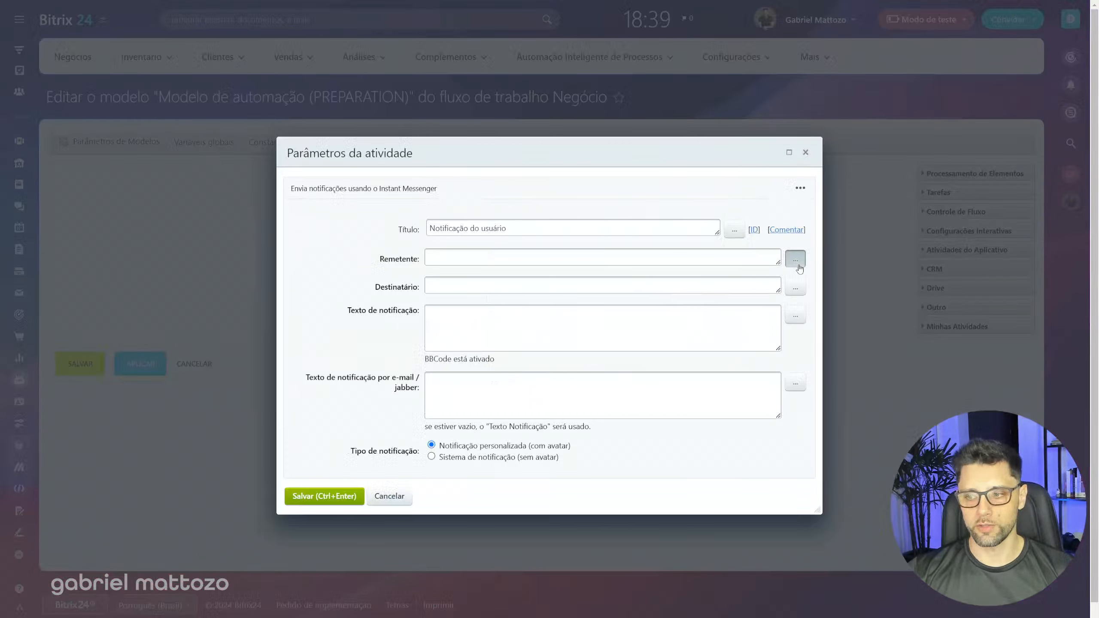
{"action": "left_click", "coordinate": [795, 259]}
{"action": "double_click", "coordinate": [452, 398]}
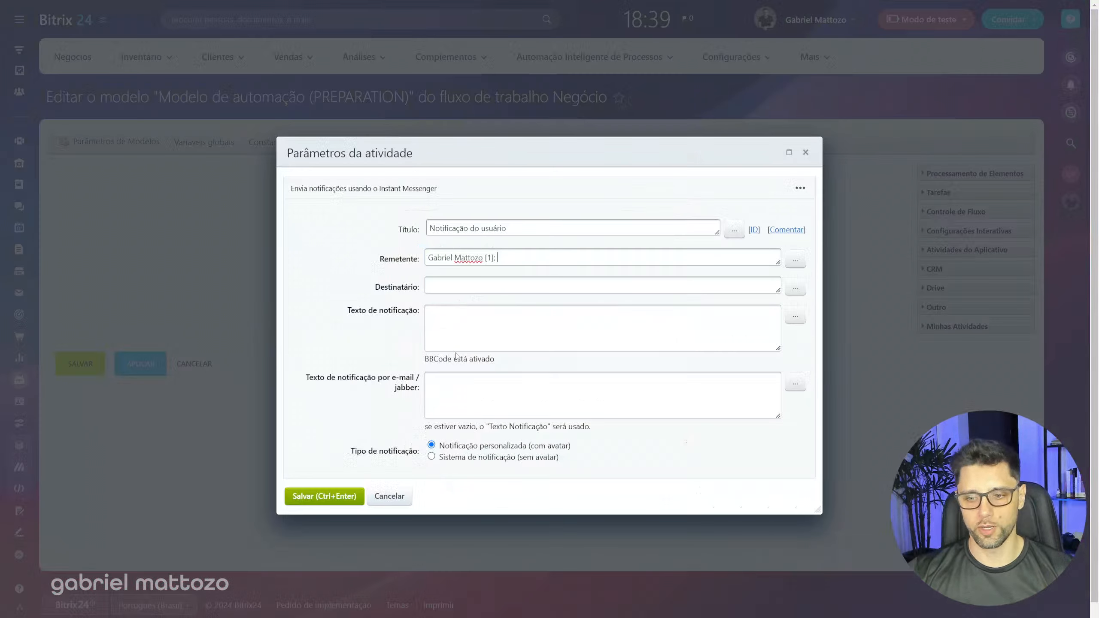
{"action": "left_click_drag", "start_coordinate": [530, 257], "coordinate": [370, 246]}
{"action": "key", "text": "ctrl+c"}
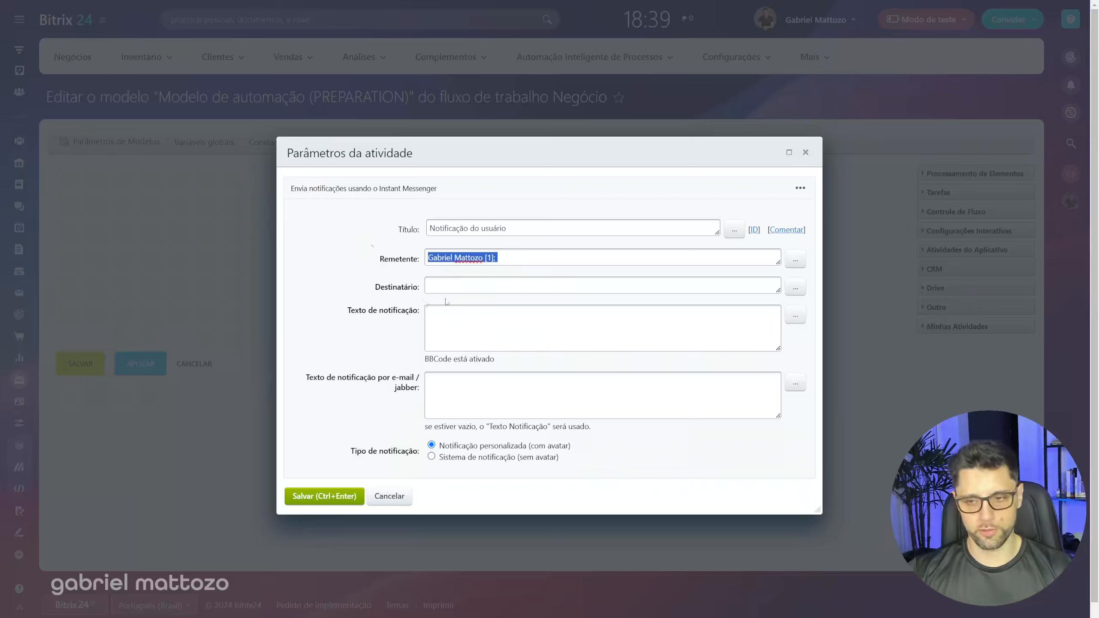
{"action": "left_click", "coordinate": [473, 286]}
{"action": "key", "text": "ctrl+v"}
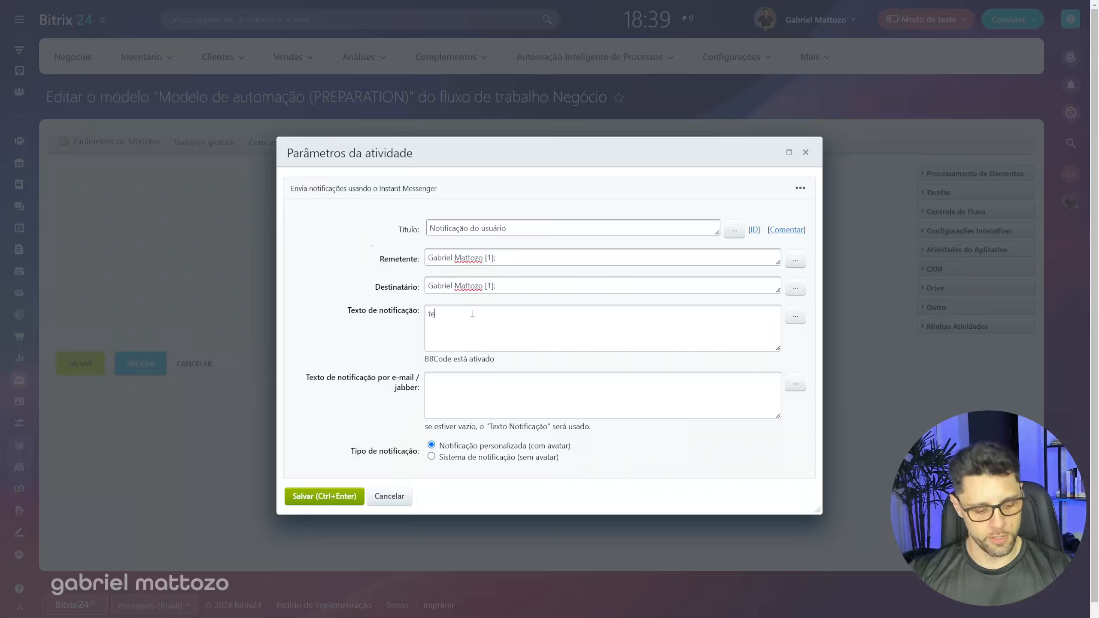
Step: Set the notification text to "teste: {{Valor 1}}" using the Valor 1 document field, and save the activity parameters
{"action": "type", "text": "ste:"}
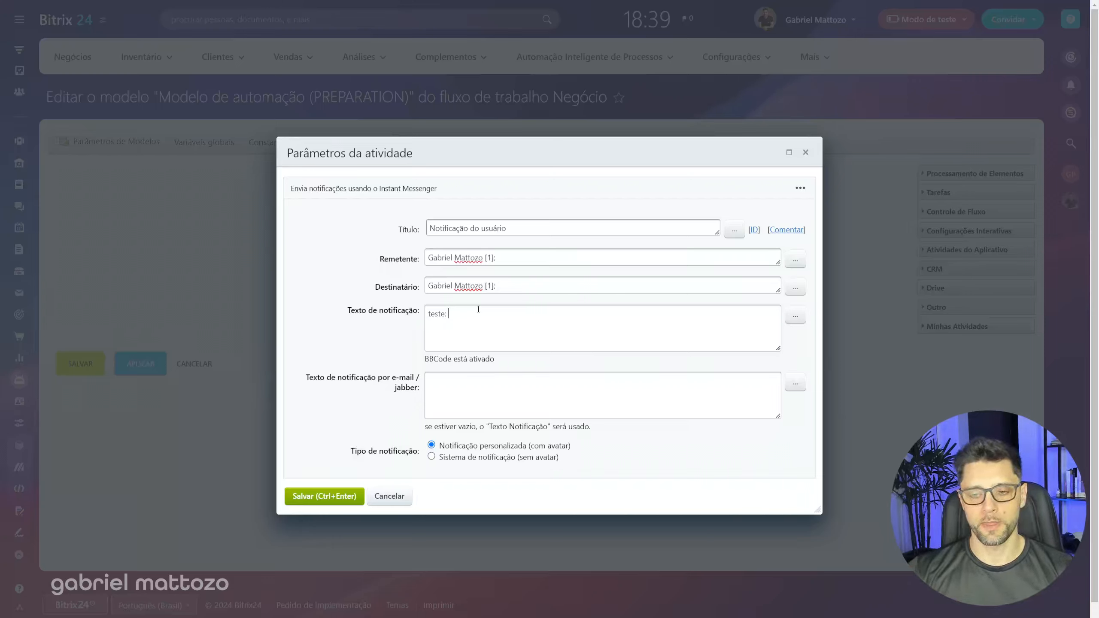
{"action": "left_click_drag", "start_coordinate": [427, 315], "coordinate": [449, 315]}
{"action": "left_click", "coordinate": [557, 317]}
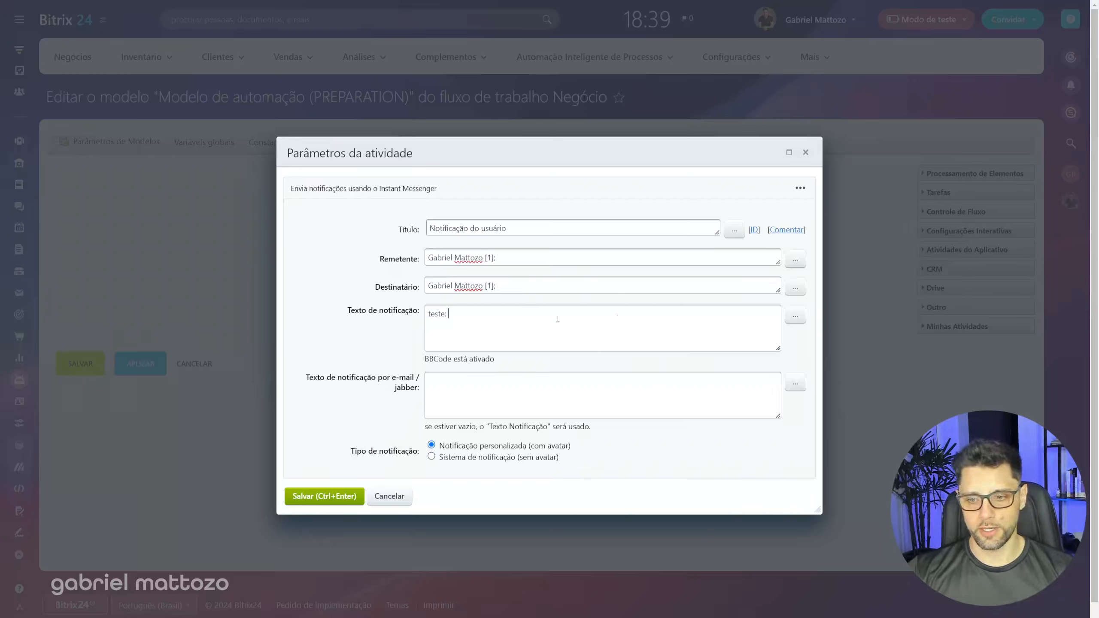
{"action": "left_click", "coordinate": [794, 322]}
{"action": "scroll", "coordinate": [466, 373], "scroll_direction": "down", "scroll_amount": 10}
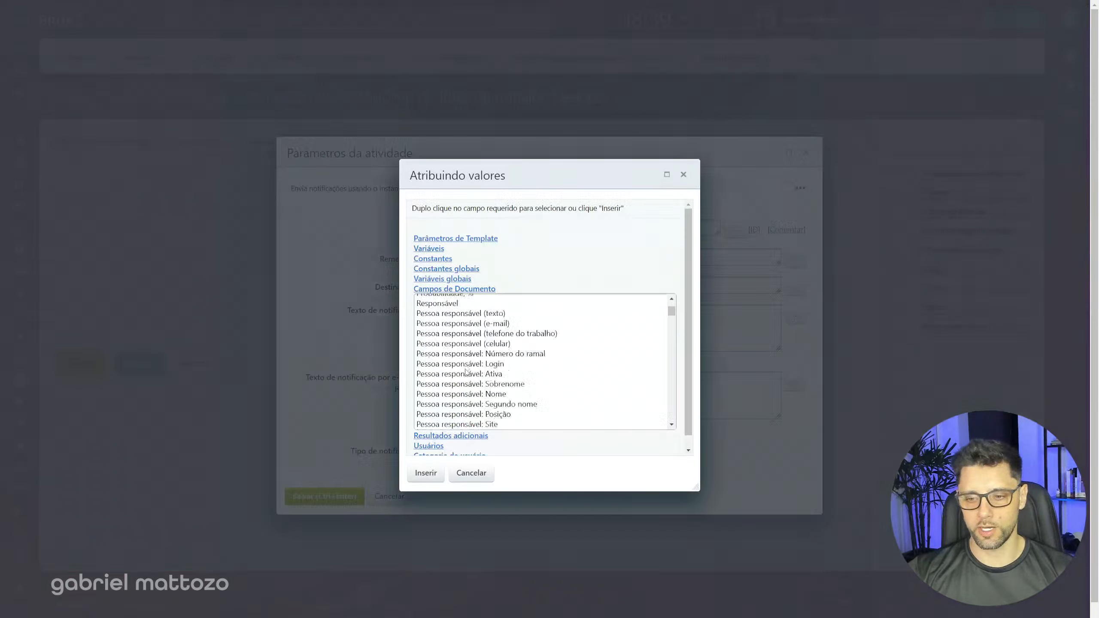
{"action": "scroll", "coordinate": [467, 373], "scroll_direction": "down", "scroll_amount": 5}
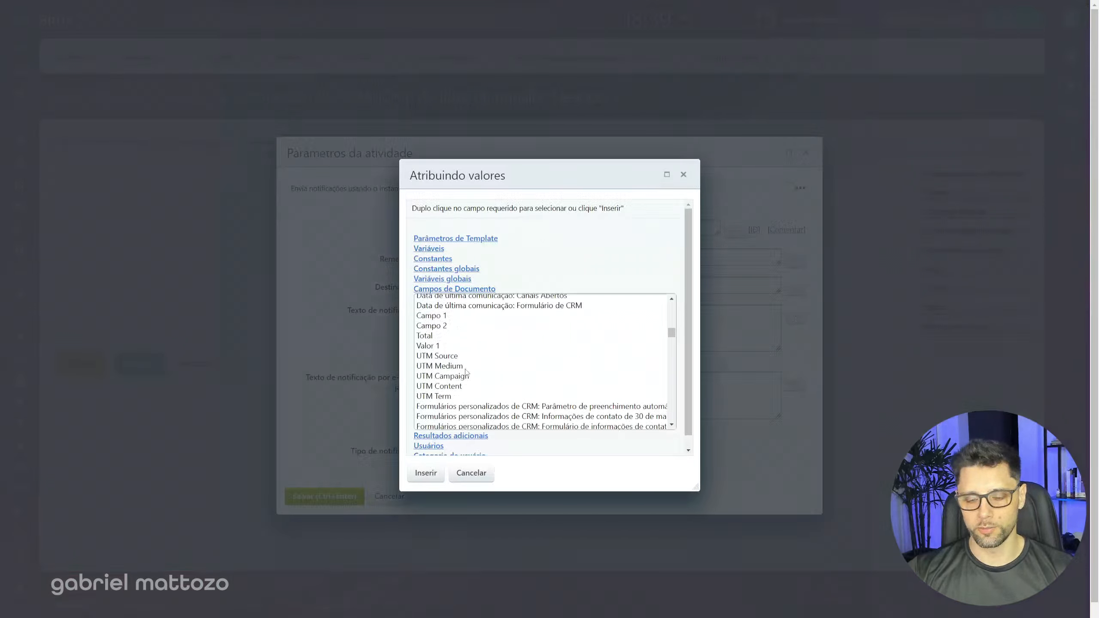
{"action": "left_click", "coordinate": [441, 348]}
{"action": "left_click", "coordinate": [426, 472]}
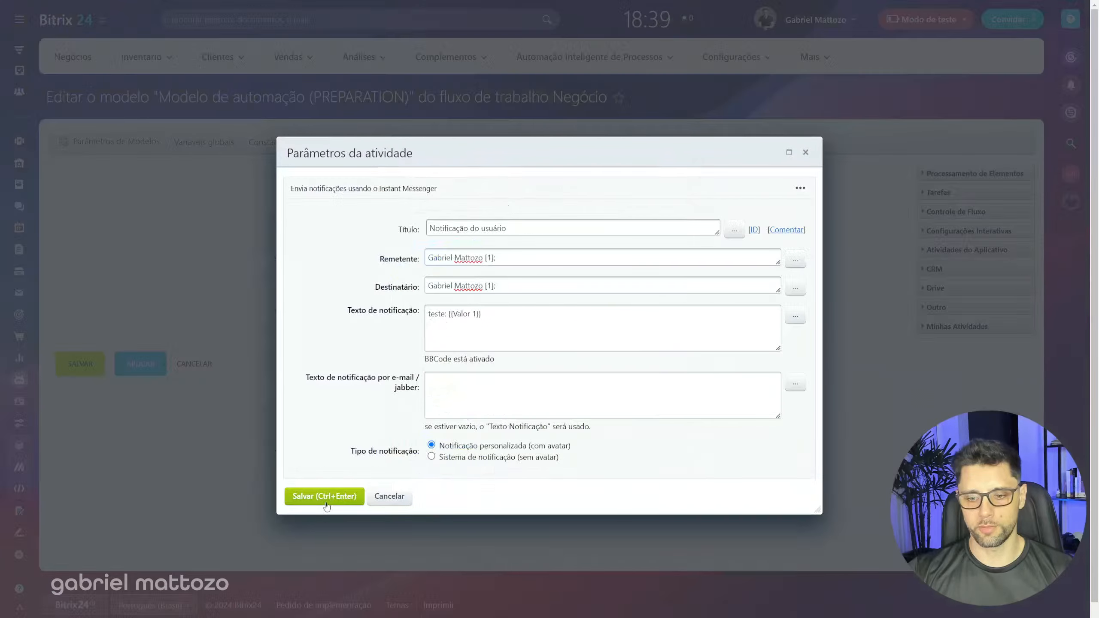
{"action": "left_click", "coordinate": [325, 497]}
Step: Save the workflow template, return to the deals Kanban and move deal 175 from Criar documentos to Fatura
{"action": "left_click", "coordinate": [74, 372]}
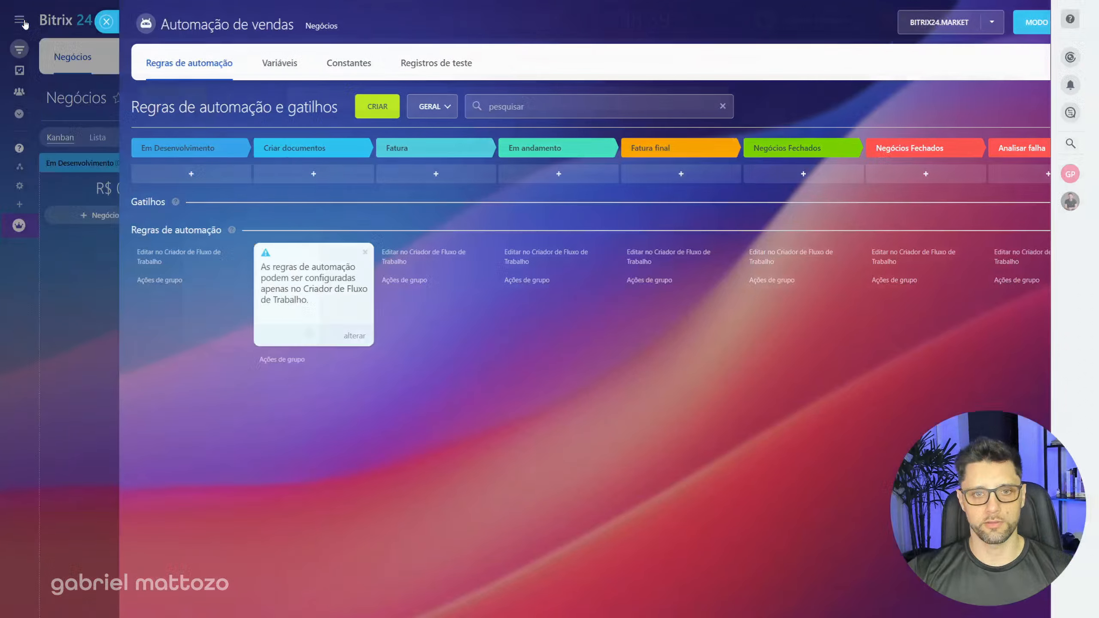
{"action": "left_click", "coordinate": [24, 24]}
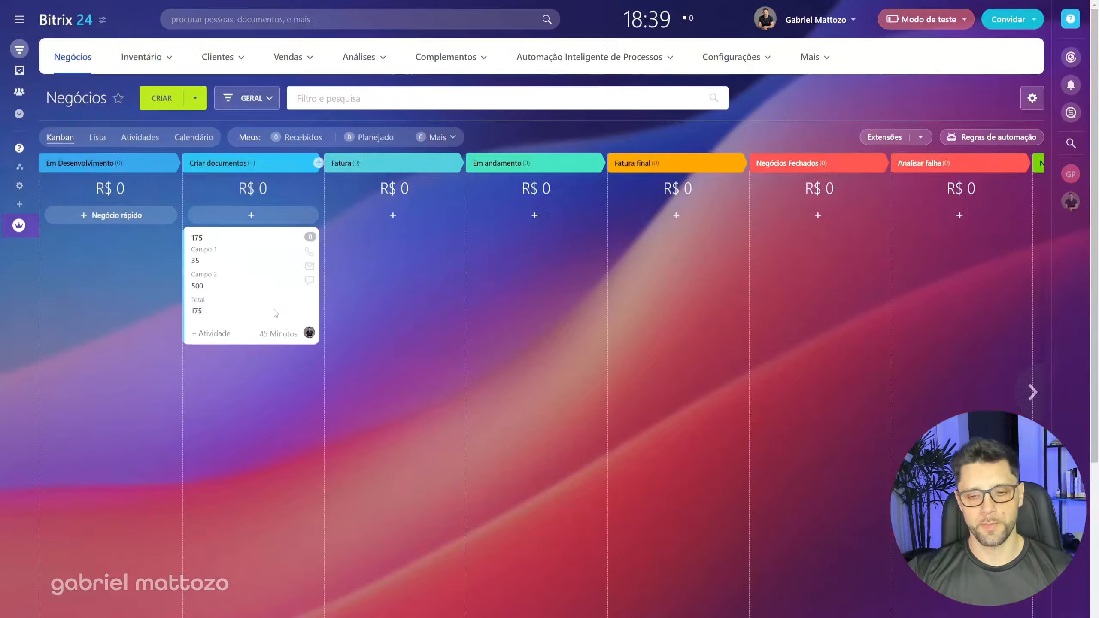
{"action": "left_click_drag", "start_coordinate": [203, 239], "coordinate": [368, 295]}
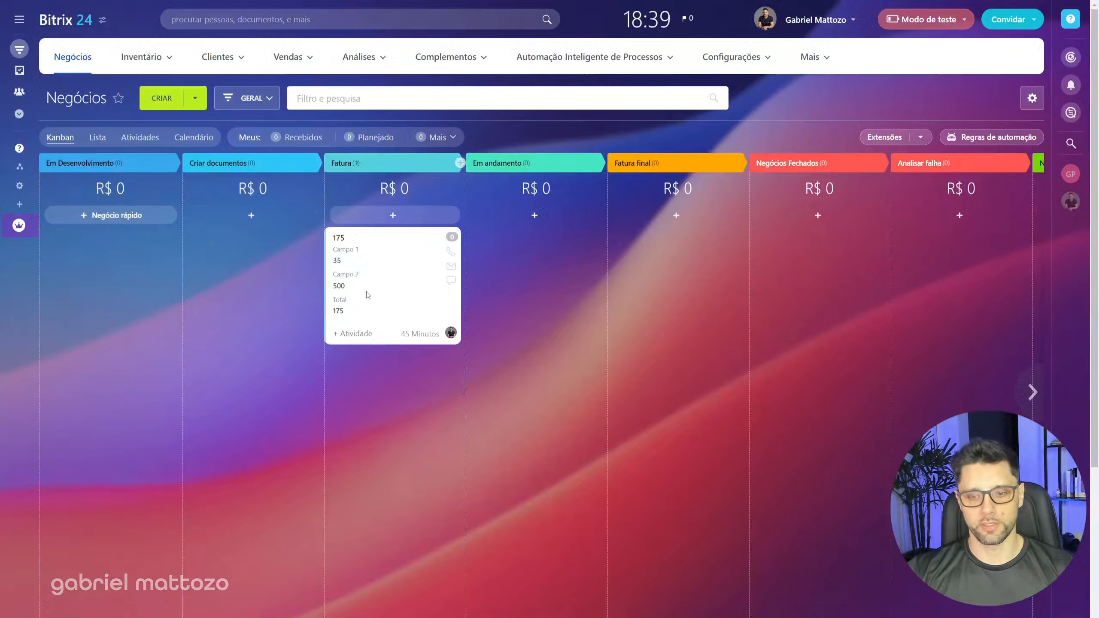
Step: Reload the deals page, close the sales automation panel and move deal 175 from Fatura back to Criar documentos
{"action": "key", "text": "F5"}
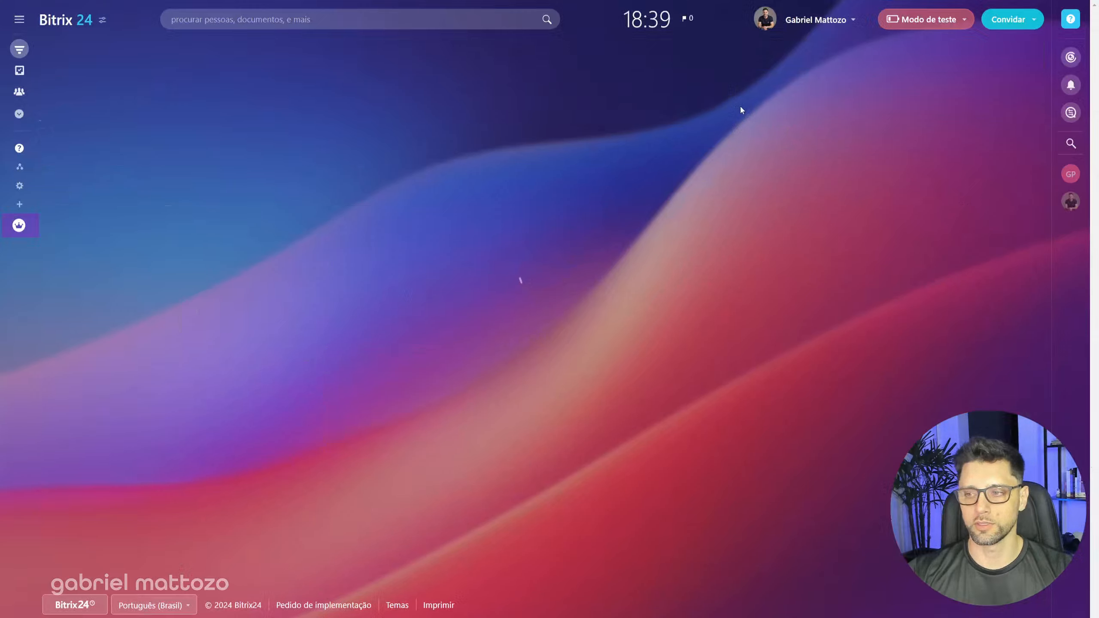
{"action": "key", "text": "Escape"}
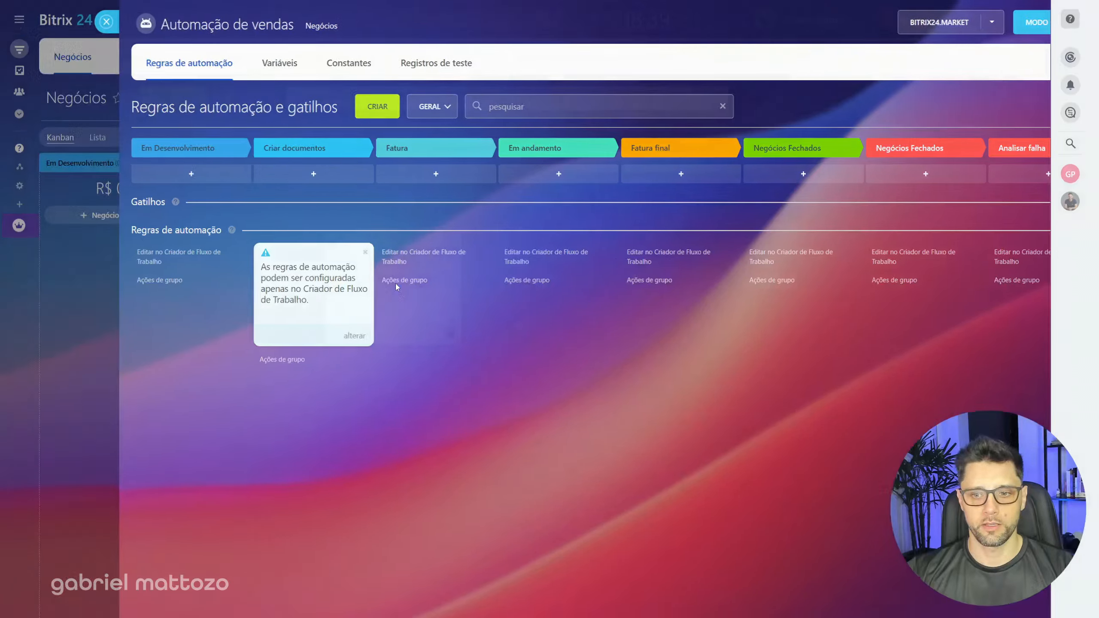
{"action": "left_click_drag", "start_coordinate": [389, 284], "coordinate": [195, 280]}
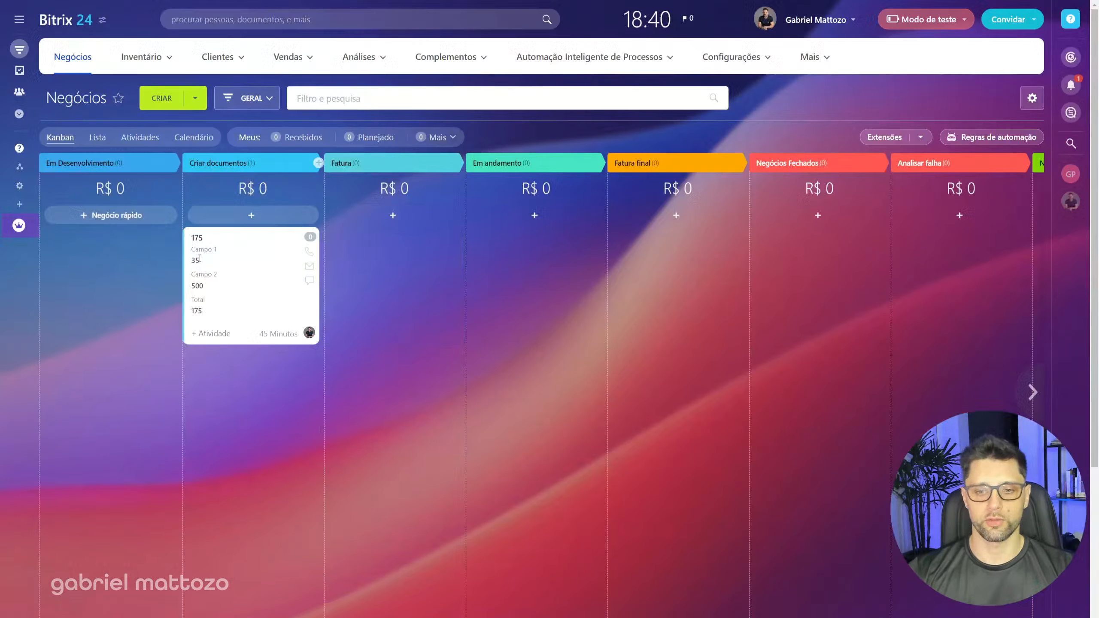
Step: Open the notifications, dismiss the older 18:28 test notification and examine the amount and currency parts of the remaining one
{"action": "left_click", "coordinate": [1070, 86]}
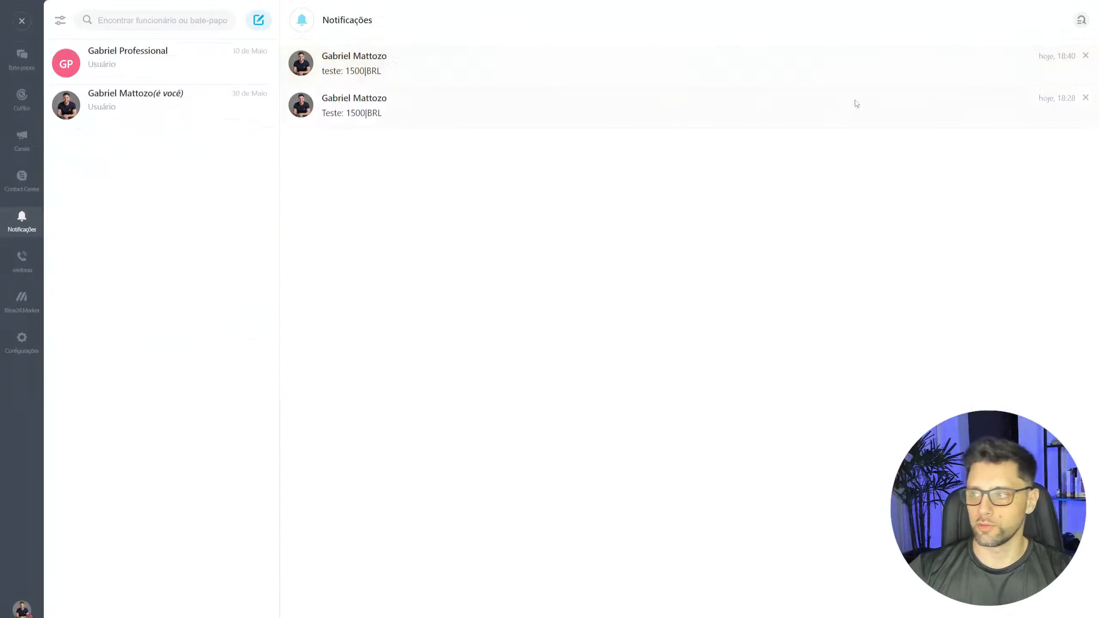
{"action": "left_click", "coordinate": [1086, 99]}
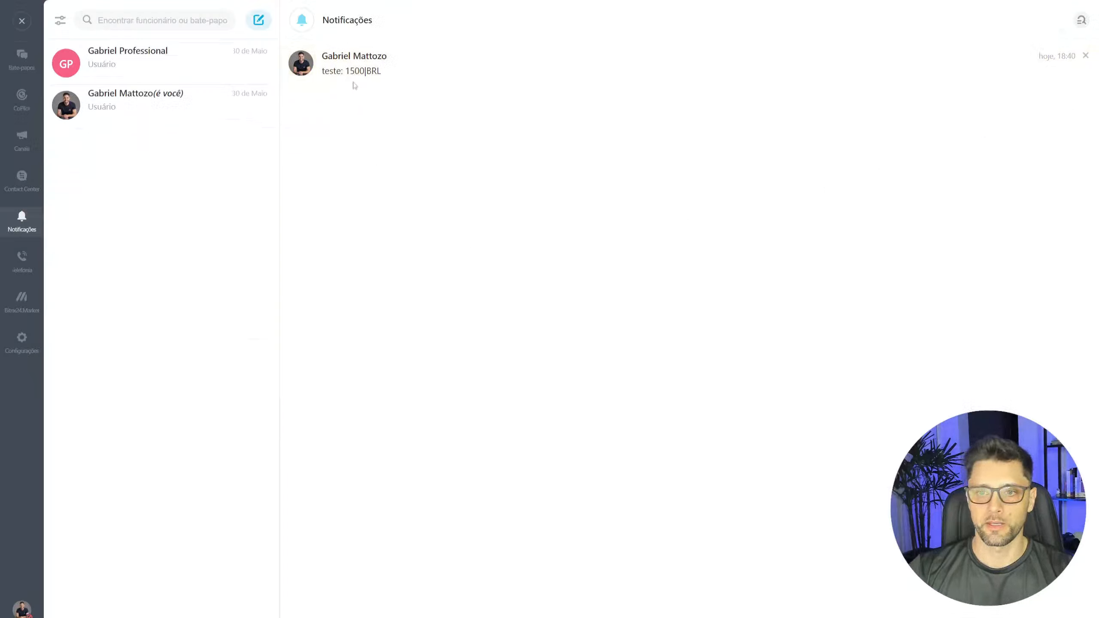
{"action": "mouse_move", "coordinate": [345, 71]}
{"action": "left_mouse_down"}
{"action": "mouse_move", "coordinate": [375, 72]}
{"action": "mouse_move", "coordinate": [366, 73]}
{"action": "left_mouse_up"}
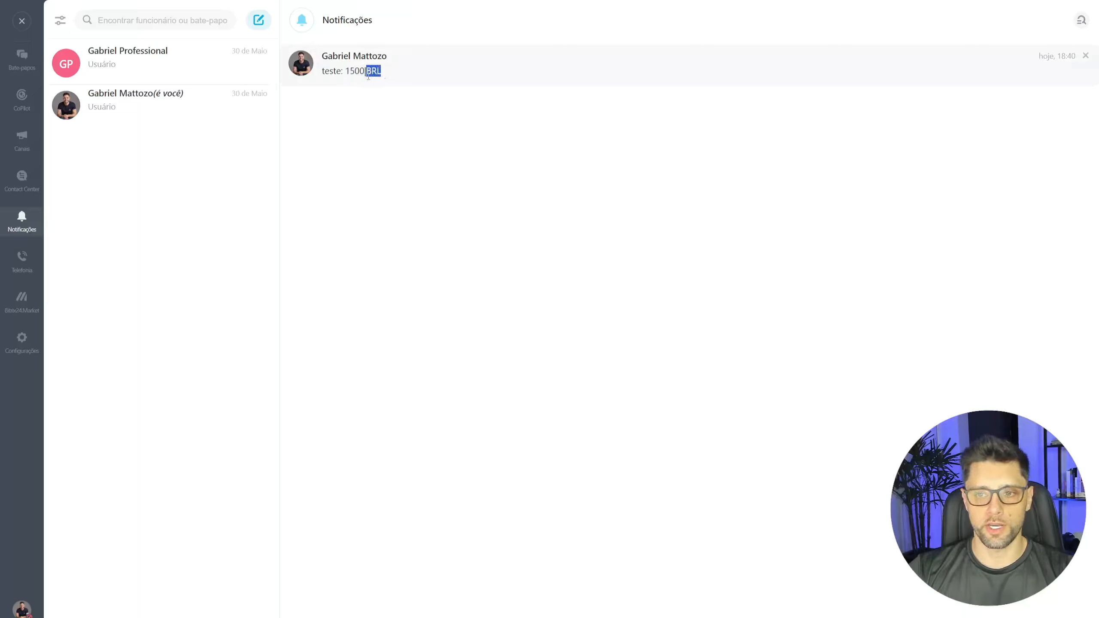
{"action": "left_click", "coordinate": [381, 73]}
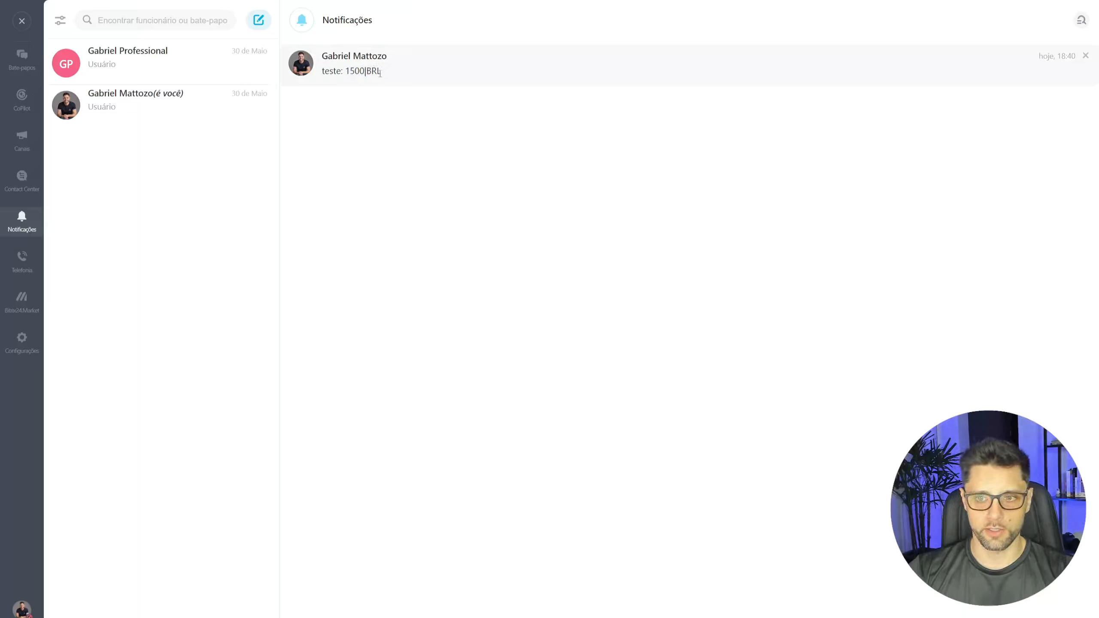
{"action": "left_click_drag", "start_coordinate": [381, 73], "coordinate": [367, 74]}
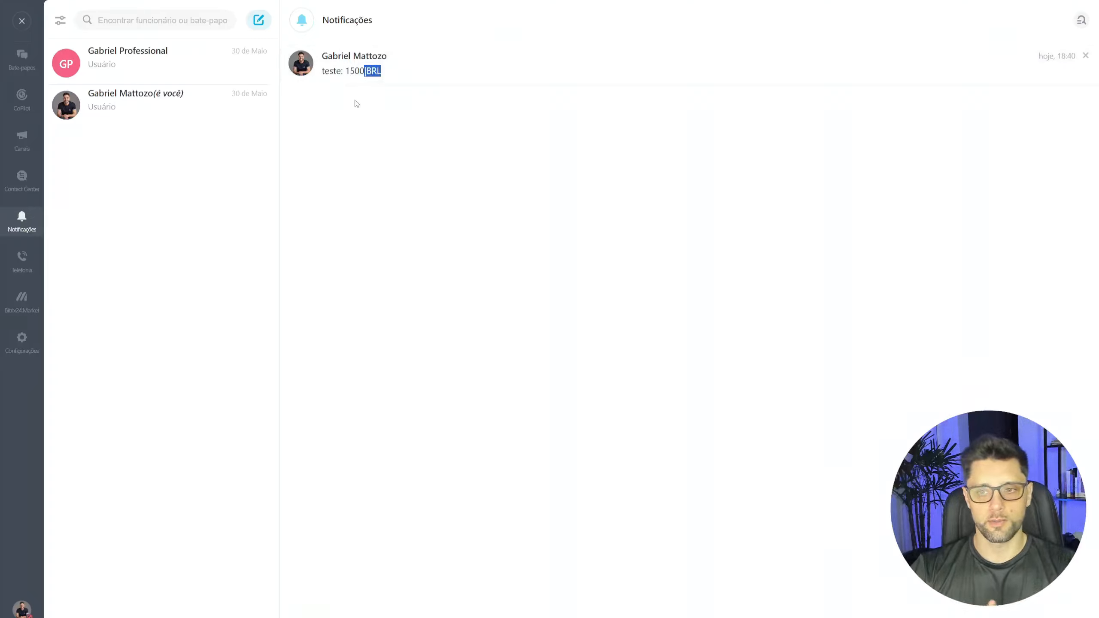
{"action": "left_click", "coordinate": [363, 80]}
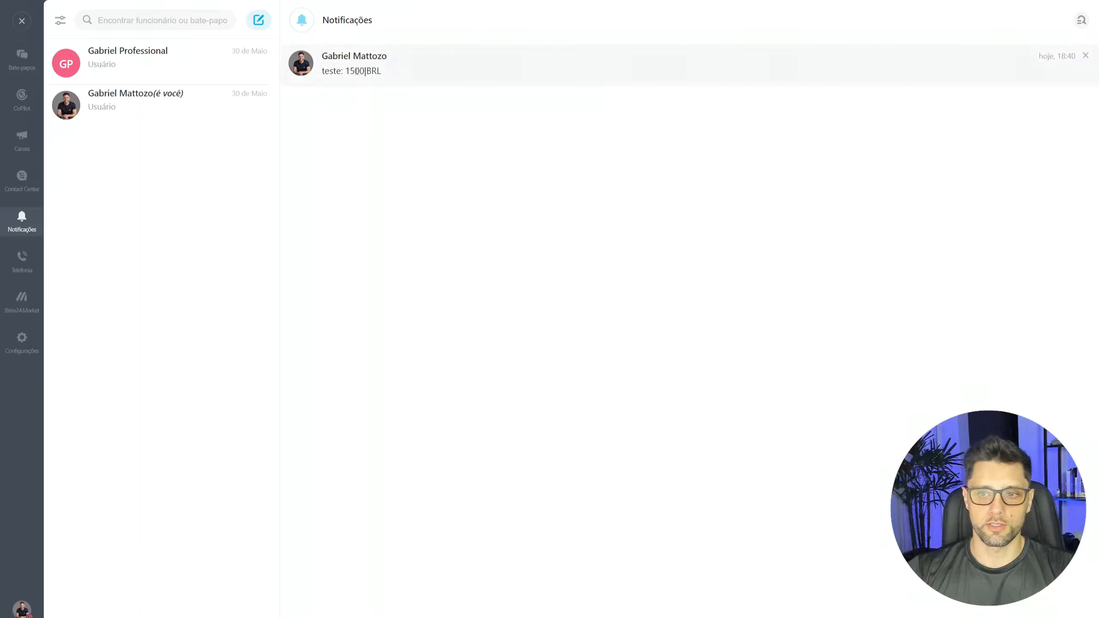
{"action": "left_click_drag", "start_coordinate": [356, 70], "coordinate": [346, 71]}
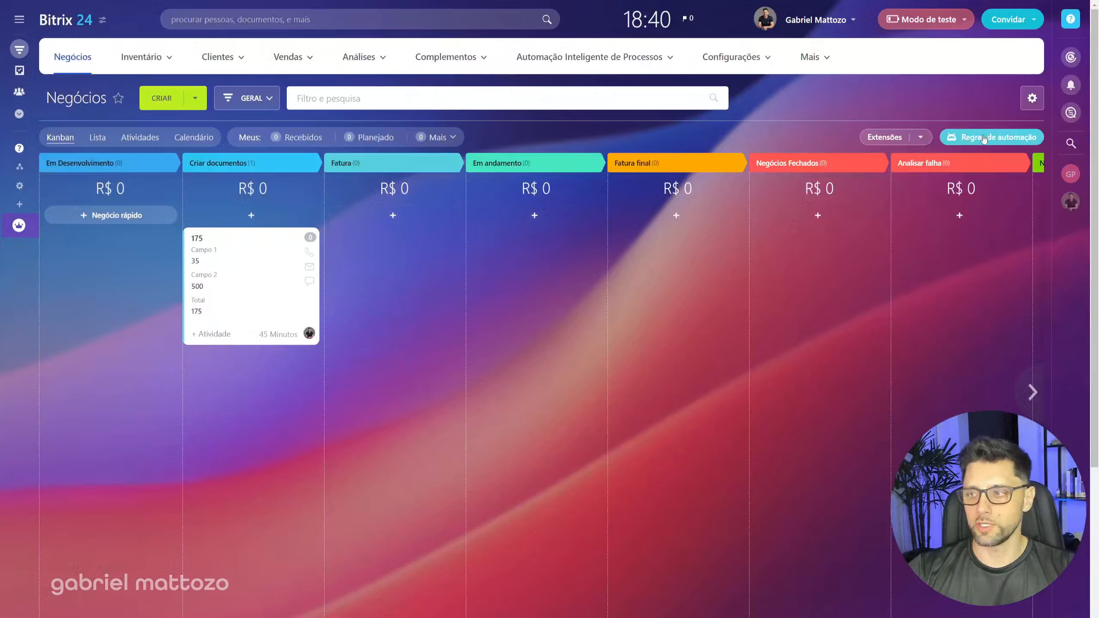
Step: Open the Criar documentos automation in the workflow designer and add a Série template variable named Var1, saving the template parameters
{"action": "left_click", "coordinate": [984, 138]}
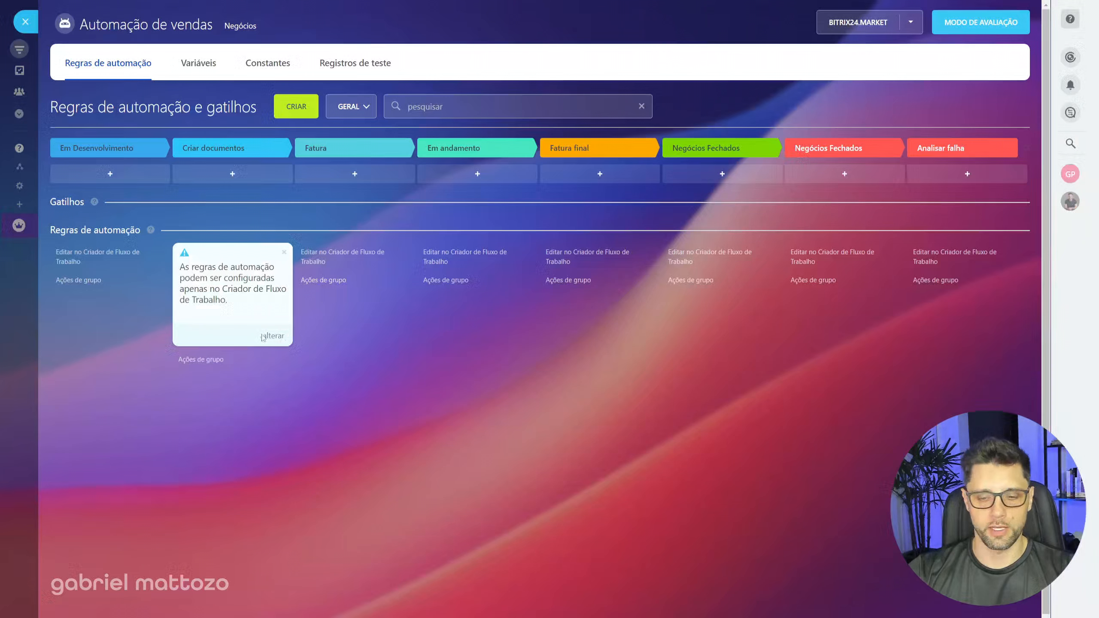
{"action": "left_click", "coordinate": [273, 337]}
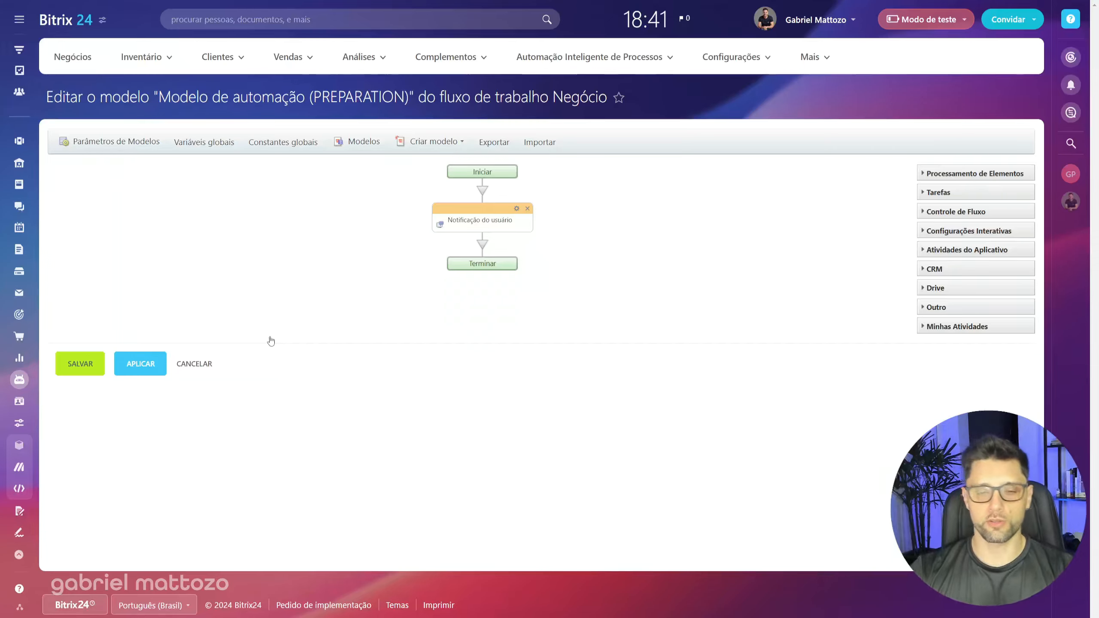
{"action": "left_click", "coordinate": [91, 144]}
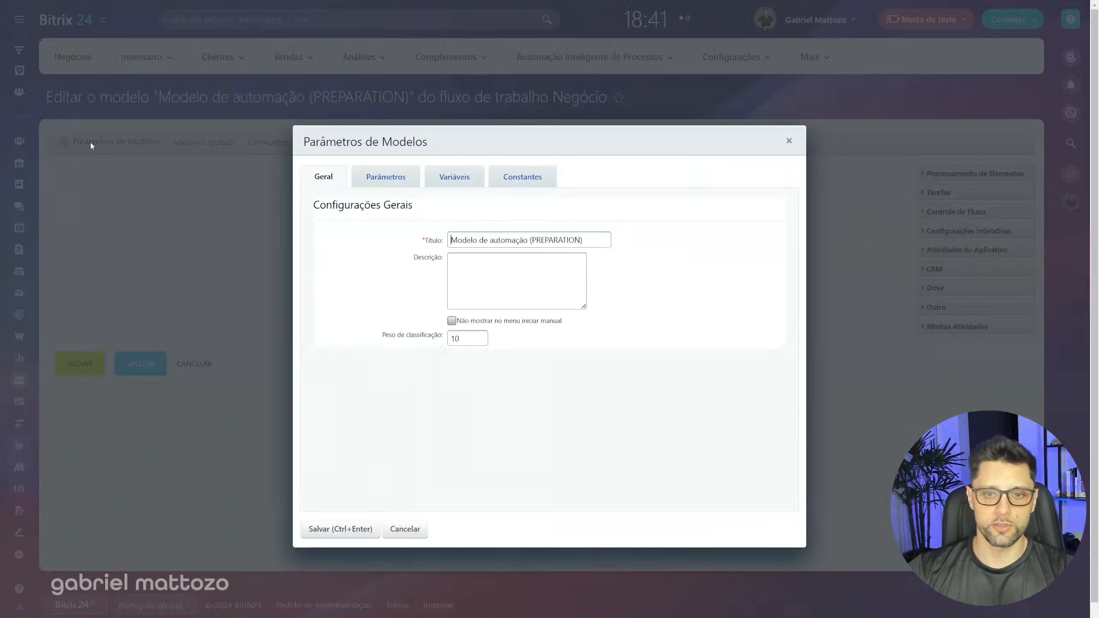
{"action": "left_click", "coordinate": [461, 181]}
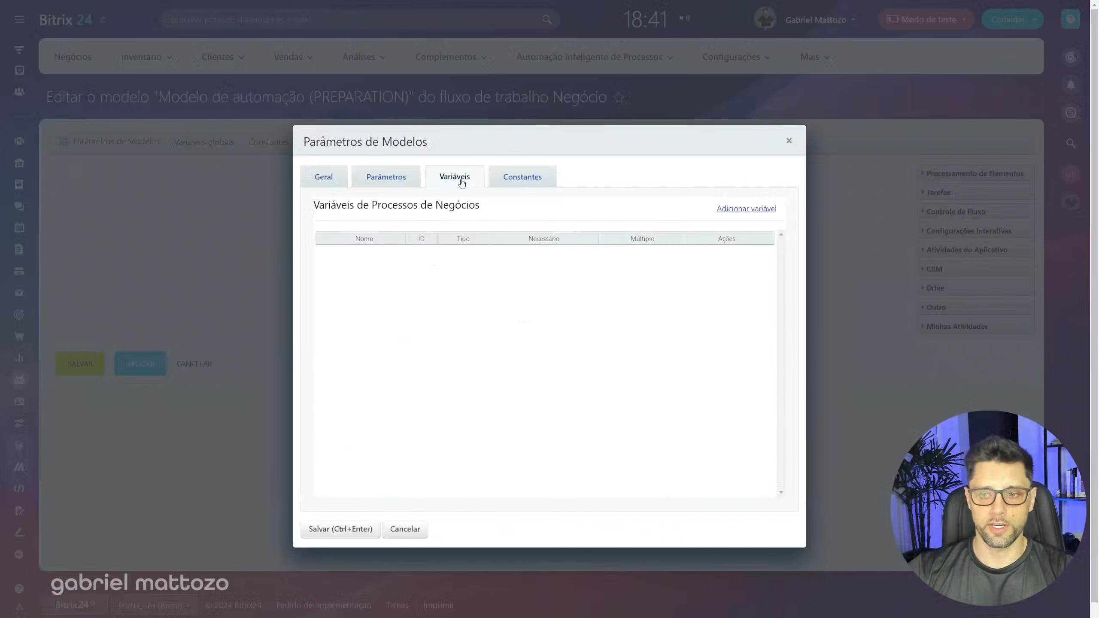
{"action": "left_click", "coordinate": [758, 211]}
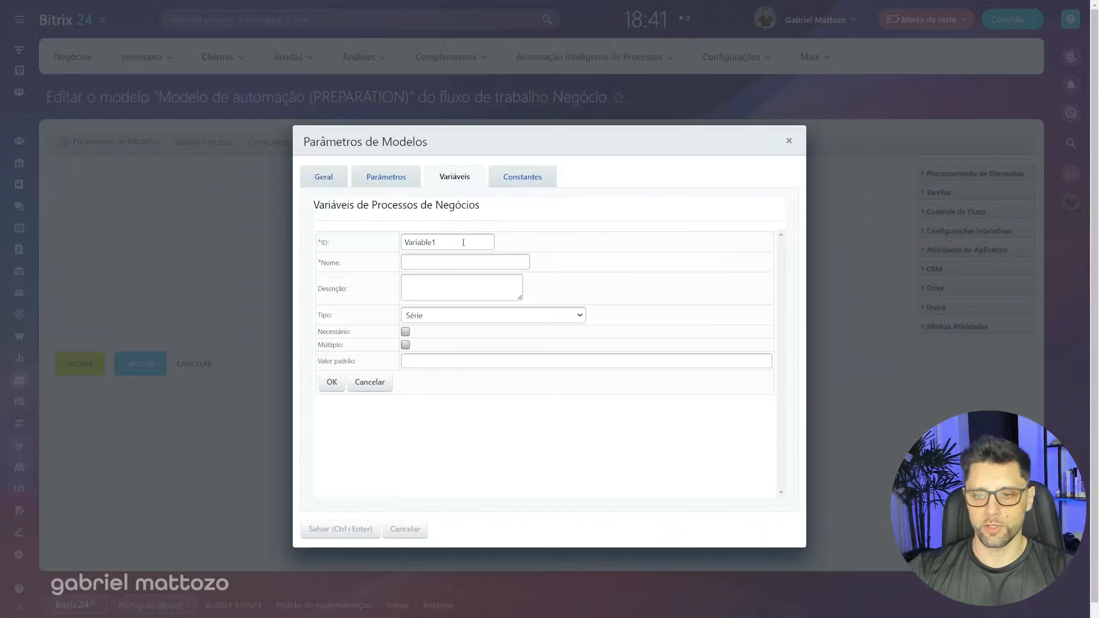
{"action": "left_click", "coordinate": [437, 264]}
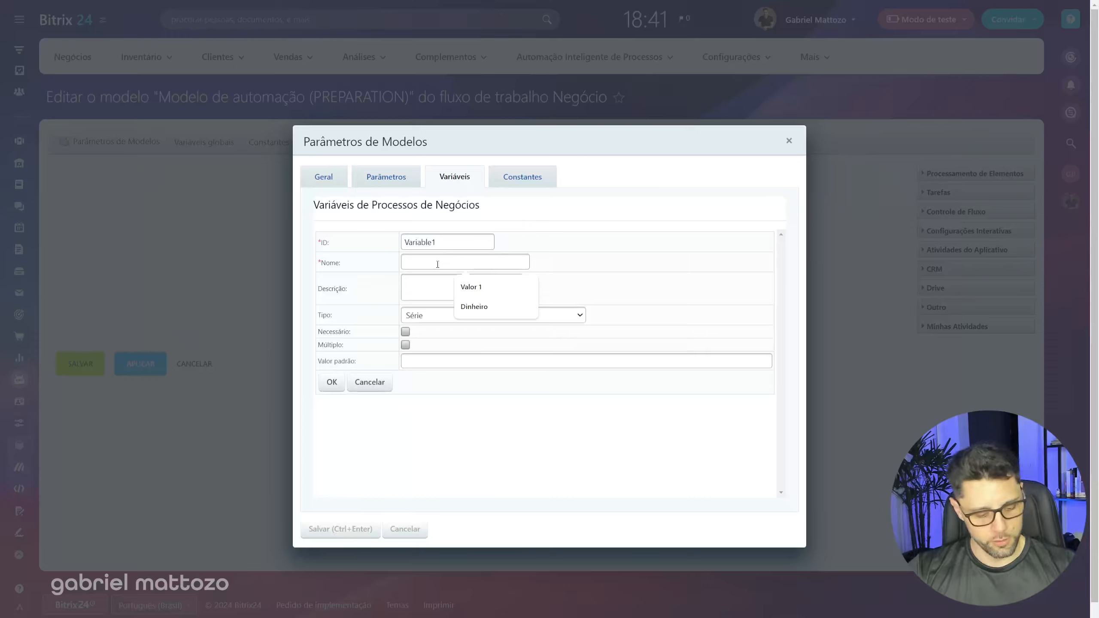
{"action": "type", "text": "Var1"}
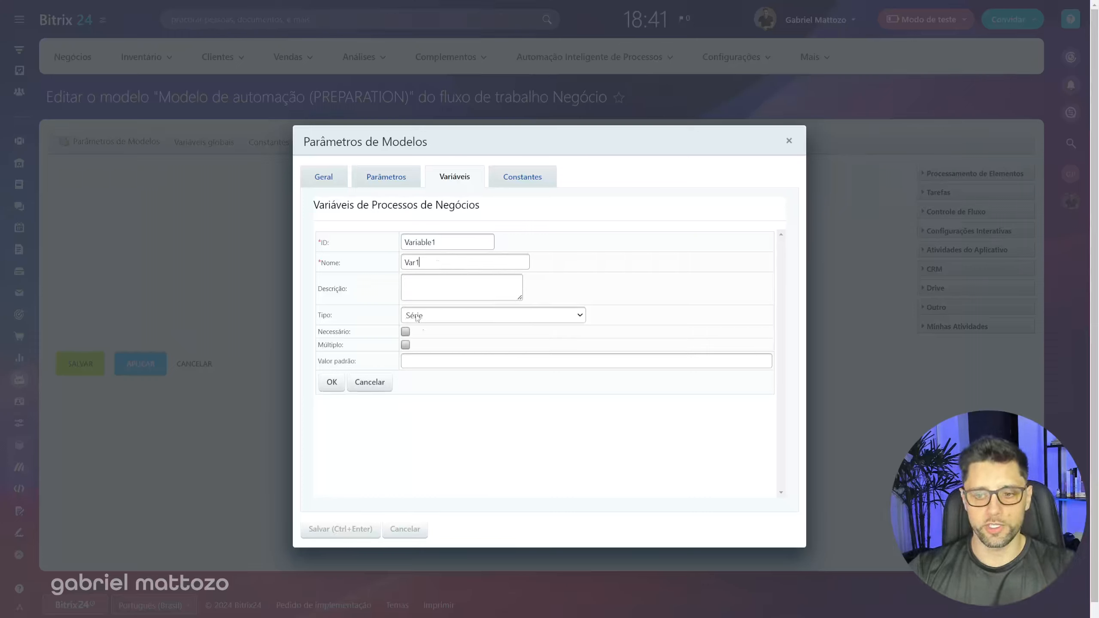
{"action": "left_click", "coordinate": [329, 383]}
{"action": "left_click", "coordinate": [330, 529]}
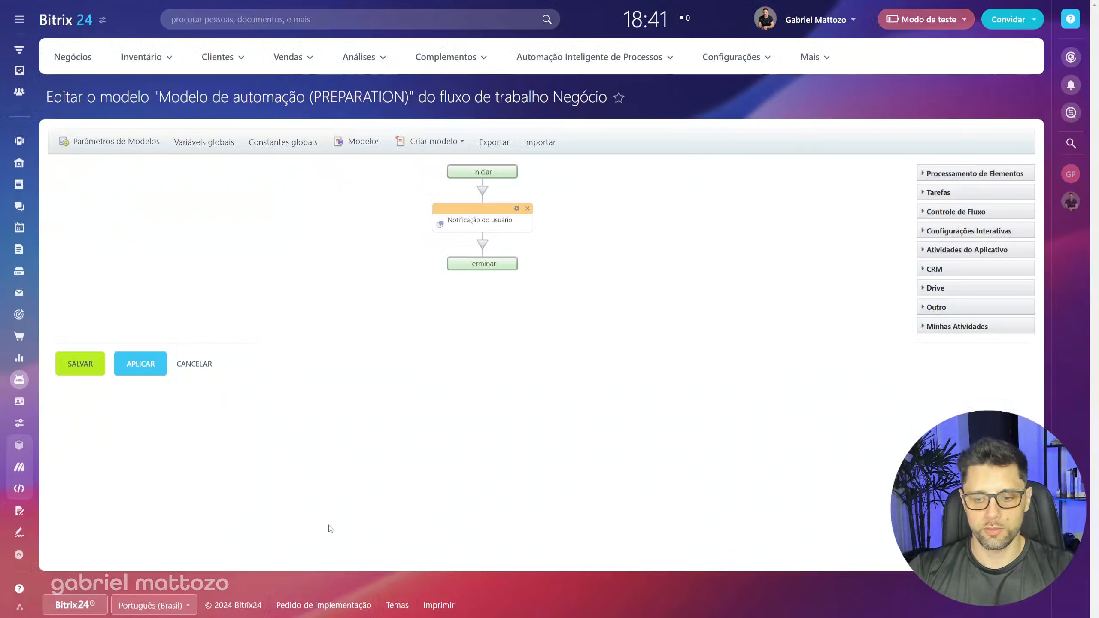
Step: Insert a Configurar Variáveis activity between Iniciar and the Notificação do usuário activity
{"action": "left_click", "coordinate": [483, 191]}
{"action": "mouse_move", "coordinate": [517, 373]}
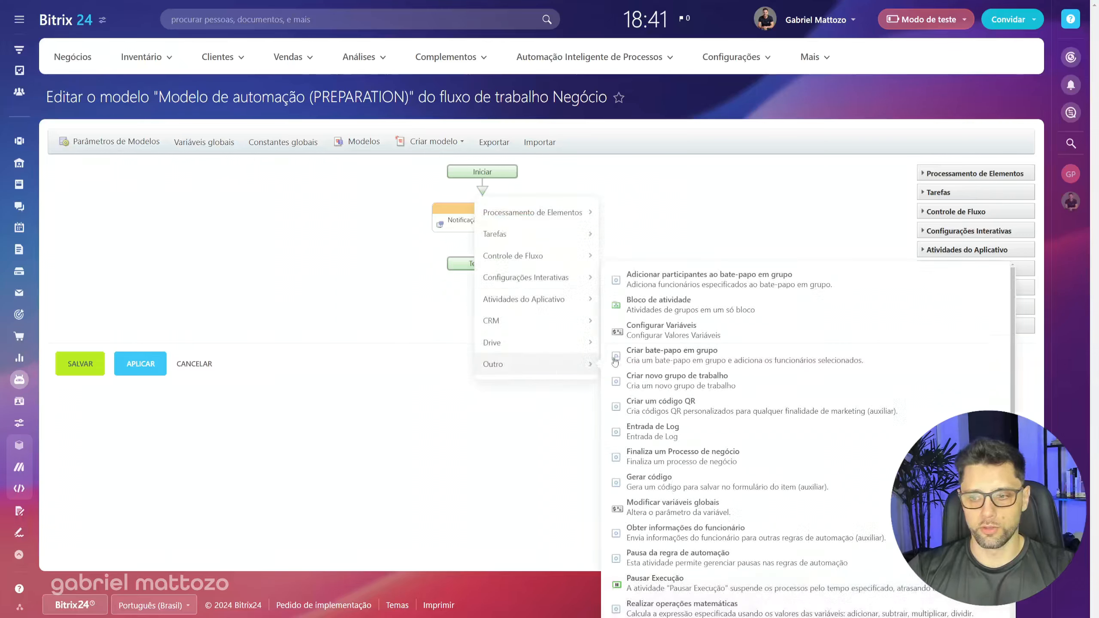
{"action": "left_click", "coordinate": [659, 338]}
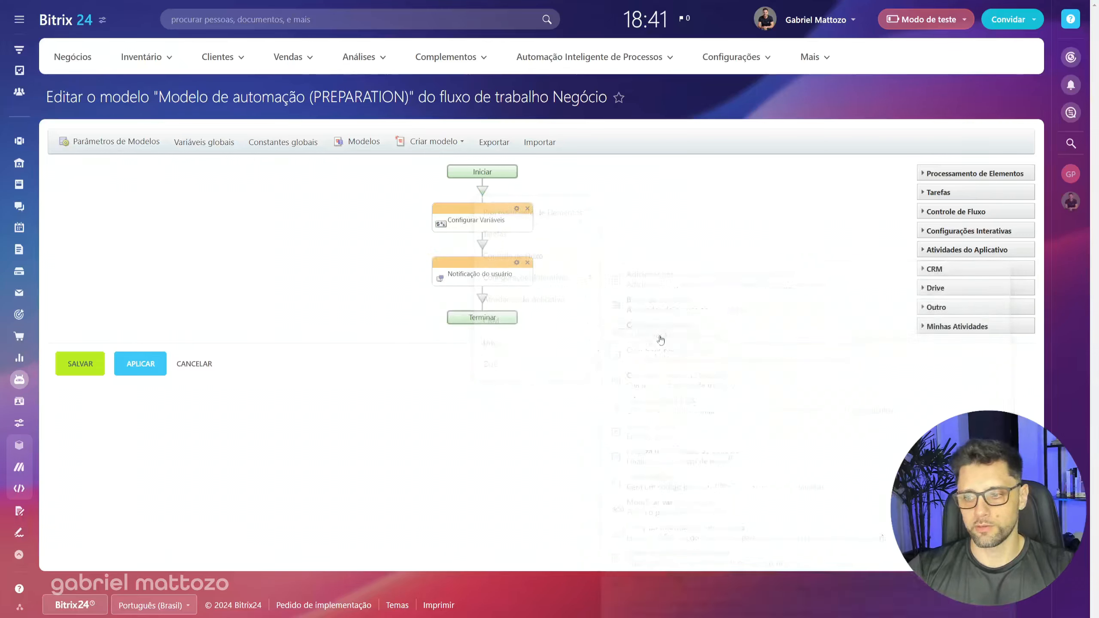
Step: Open the Configurar Variáveis parameters and start the value of Var1 with the substr function
{"action": "double_click", "coordinate": [492, 222]}
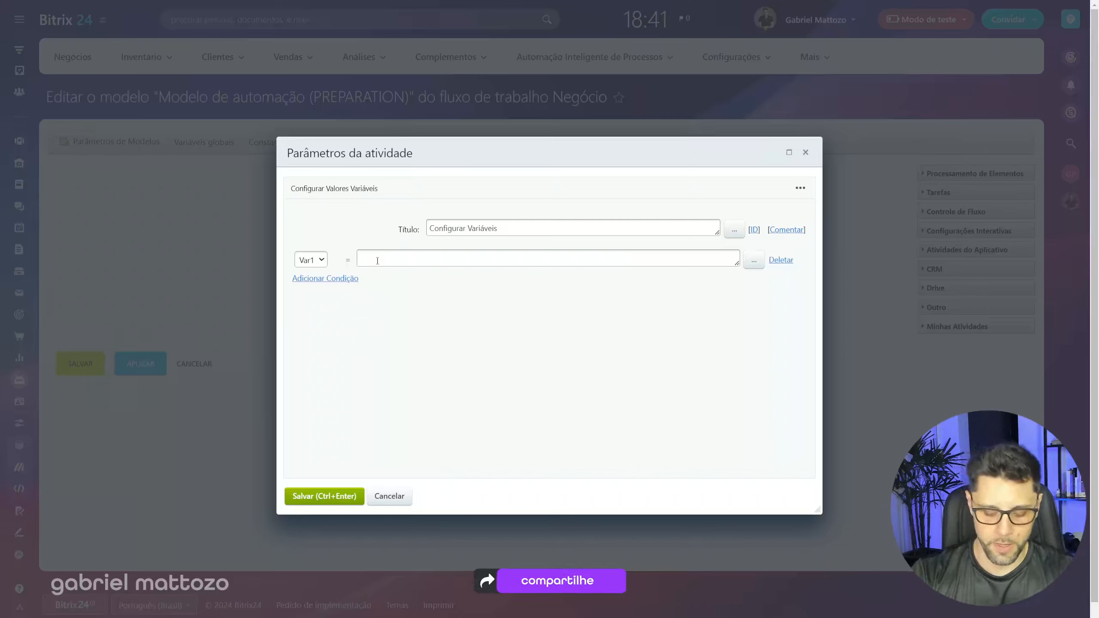
{"action": "type", "text": "="}
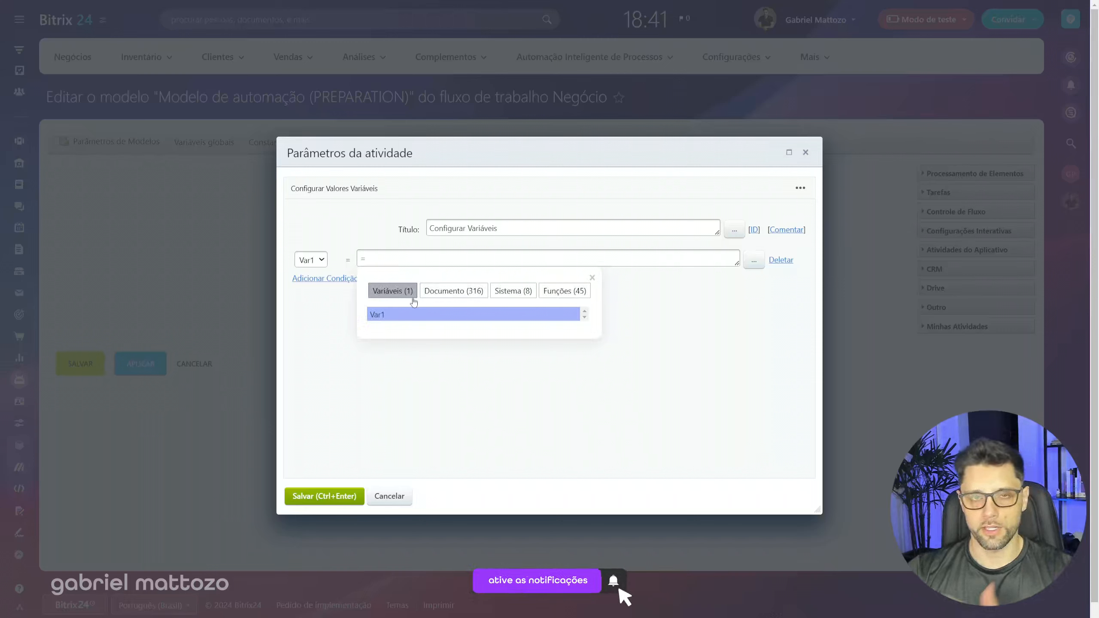
{"action": "left_click", "coordinate": [553, 299]}
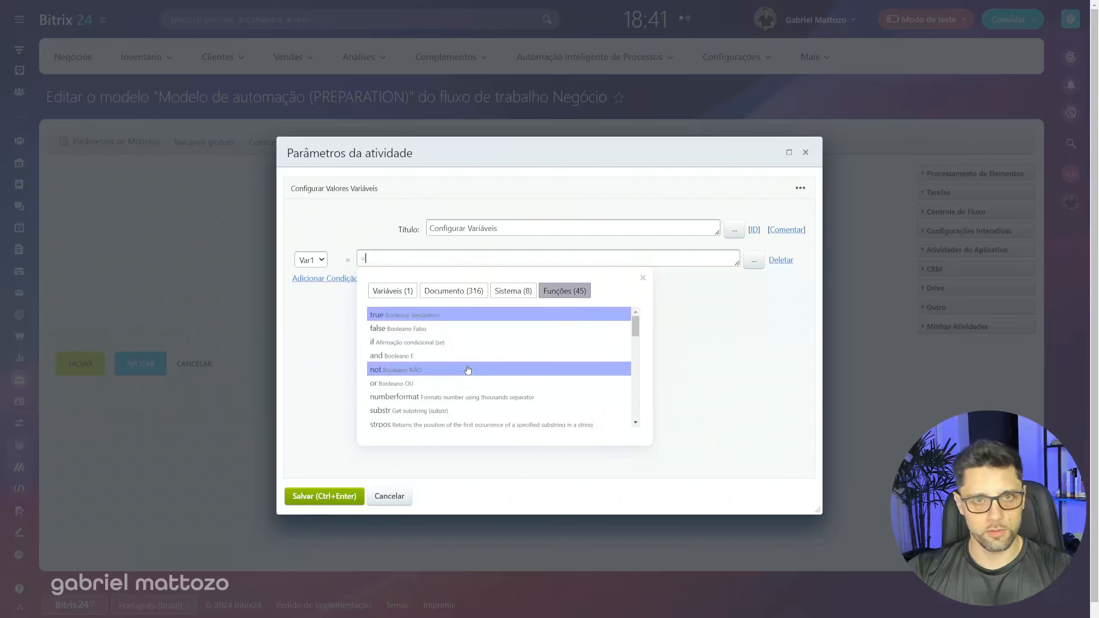
{"action": "left_click_drag", "start_coordinate": [635, 325], "coordinate": [637, 333]}
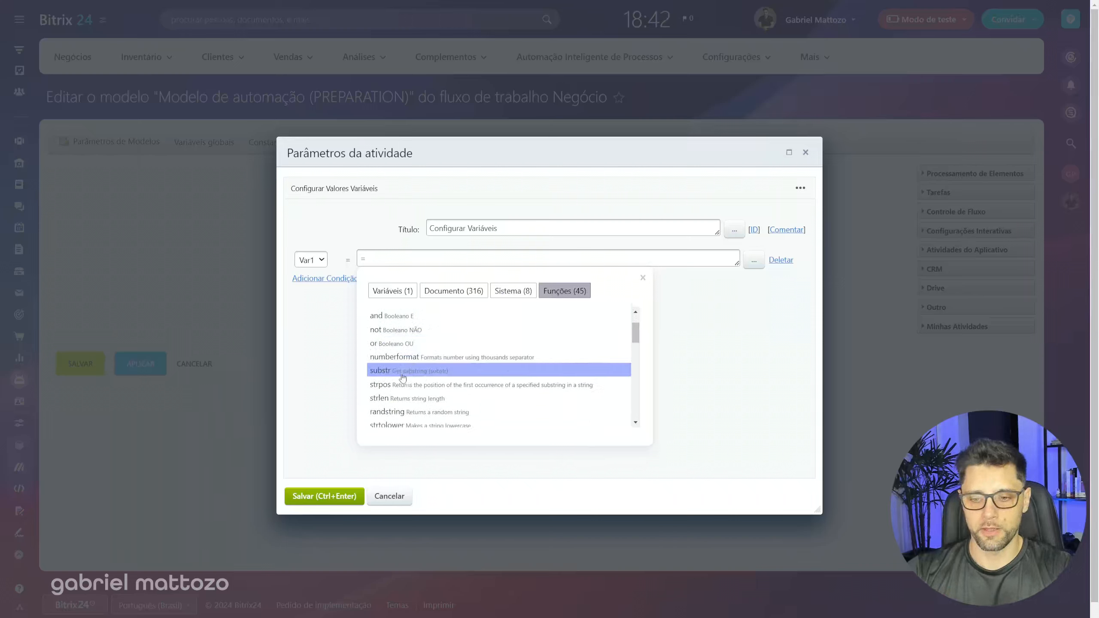
{"action": "left_click", "coordinate": [376, 371]}
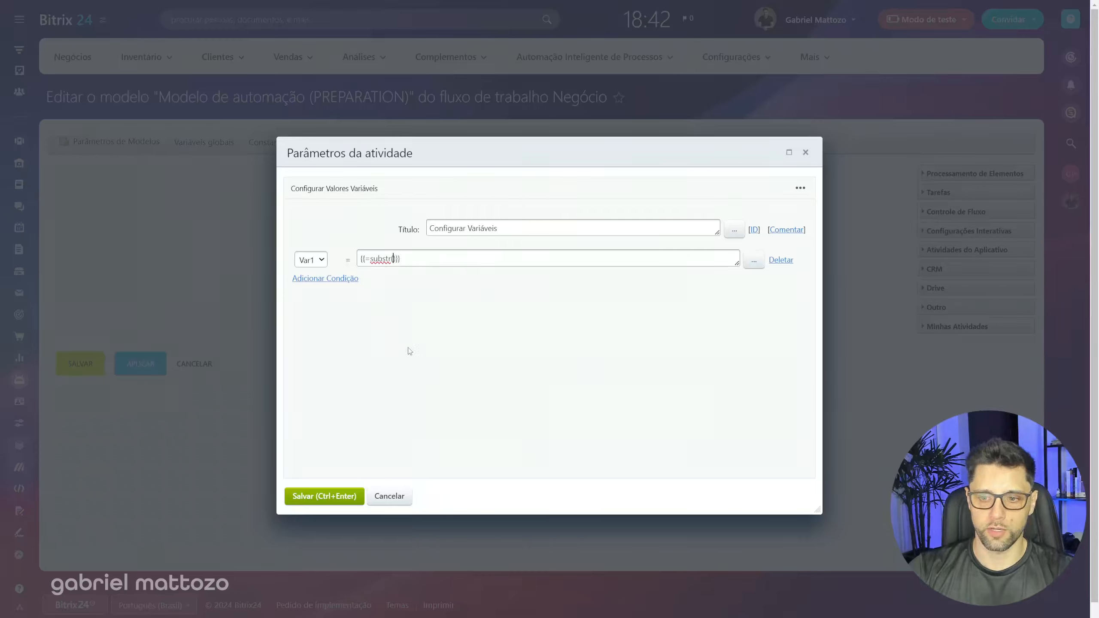
Step: Complete Var1's substr formula with the Valor 1 document field, start position 0 and length -4: {{=substr({{Valor 1}},0,-4)}}
{"action": "left_click", "coordinate": [755, 260]}
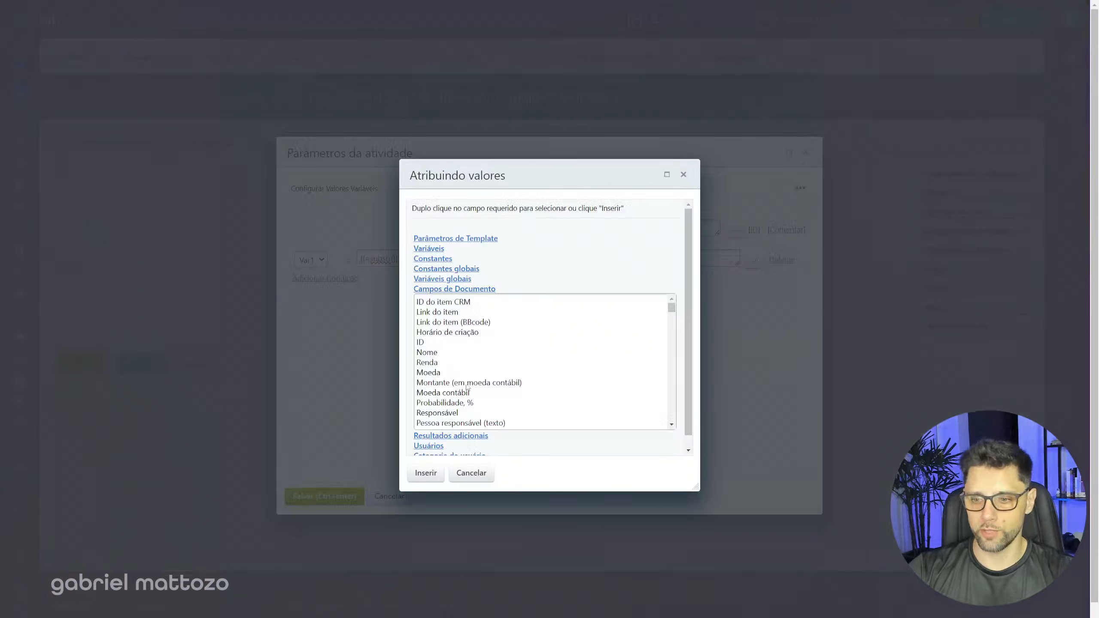
{"action": "scroll", "coordinate": [524, 356], "scroll_direction": "down", "scroll_amount": 10}
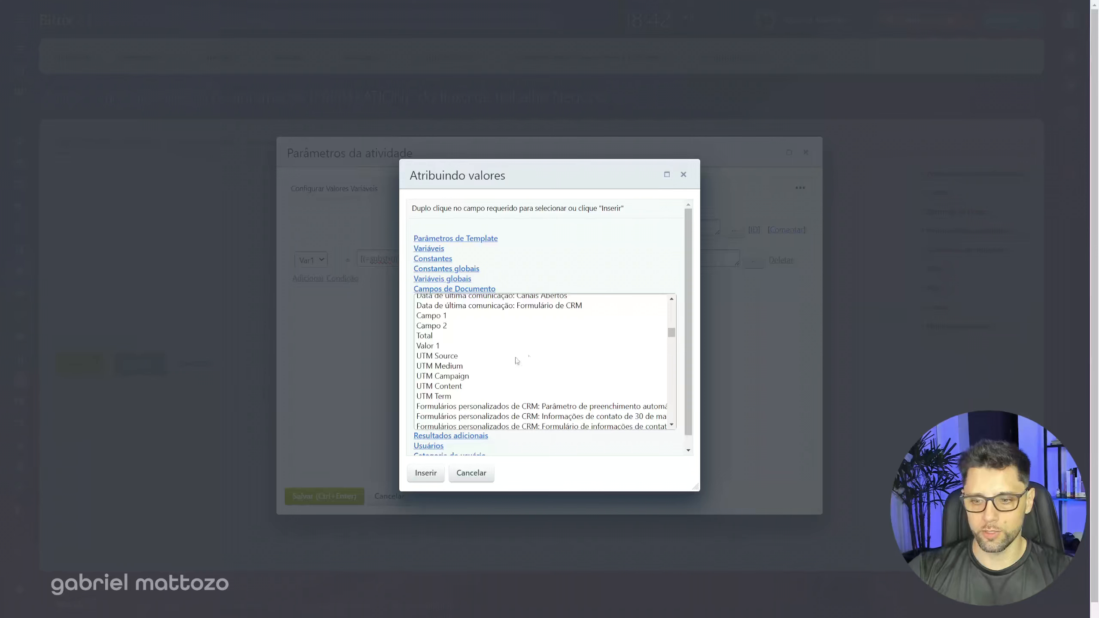
{"action": "left_click", "coordinate": [449, 346]}
{"action": "left_click", "coordinate": [426, 473]}
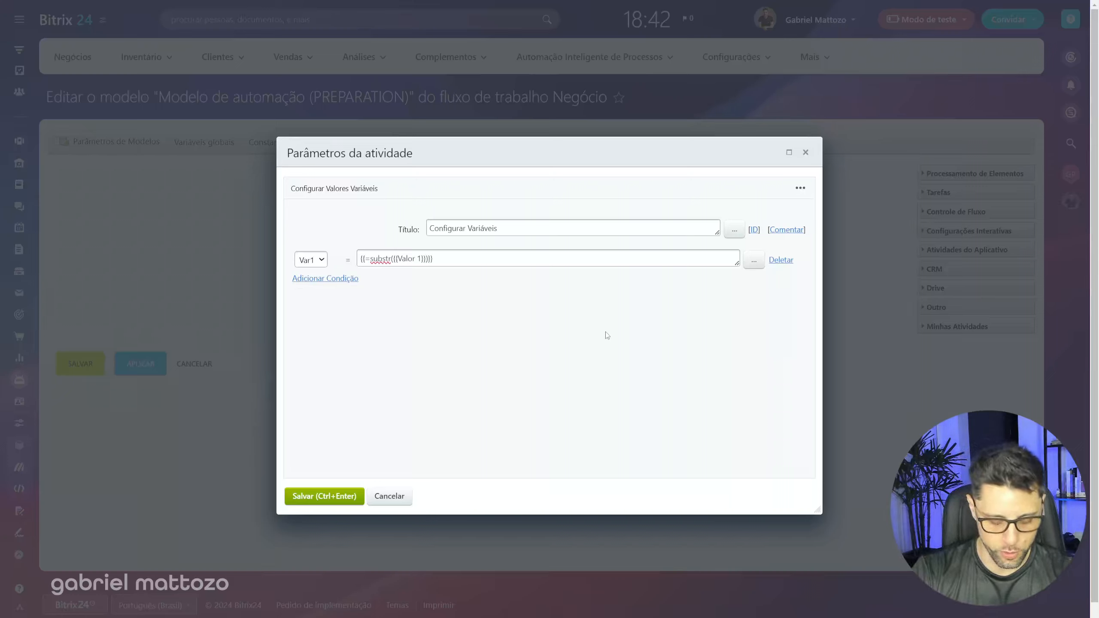
{"action": "type", "text": ","}
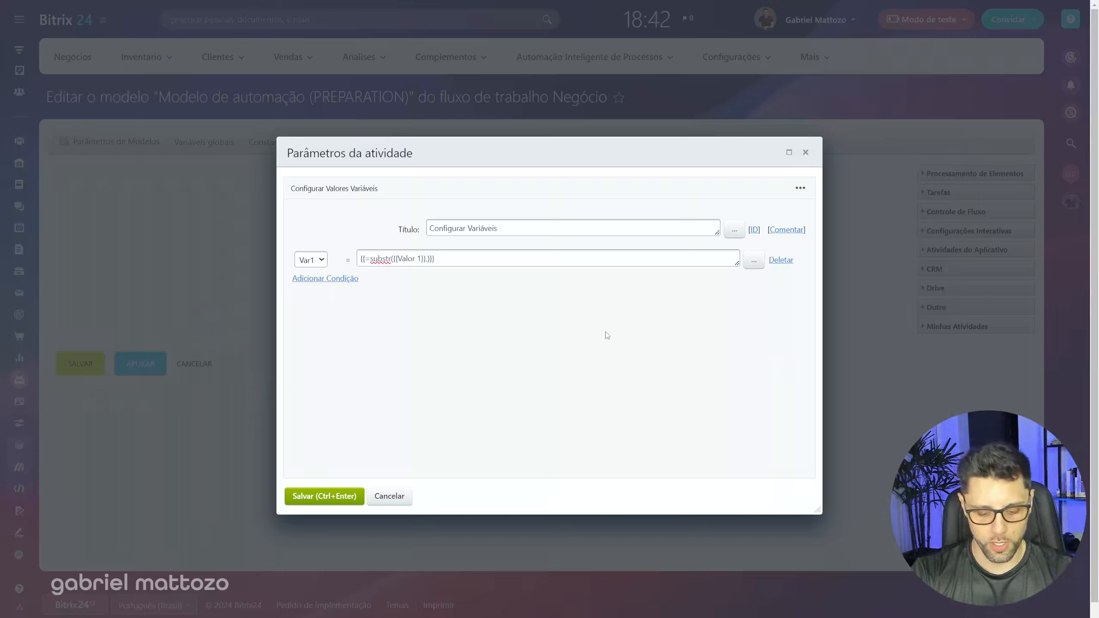
{"action": "type", "text": "0"}
{"action": "type", "text": ","}
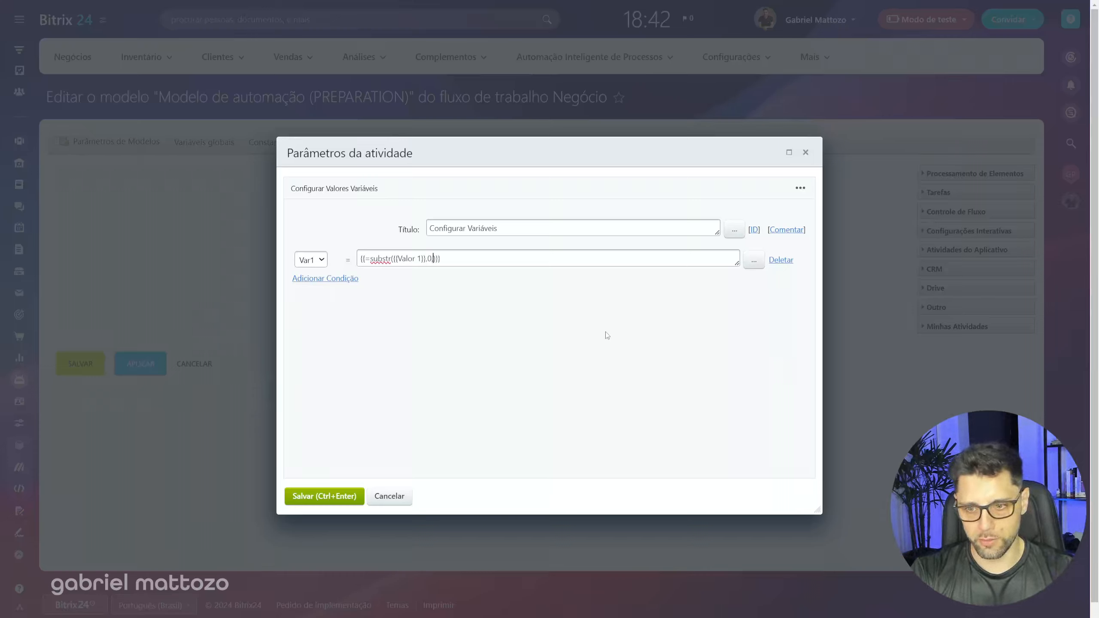
{"action": "type", "text": "-4"}
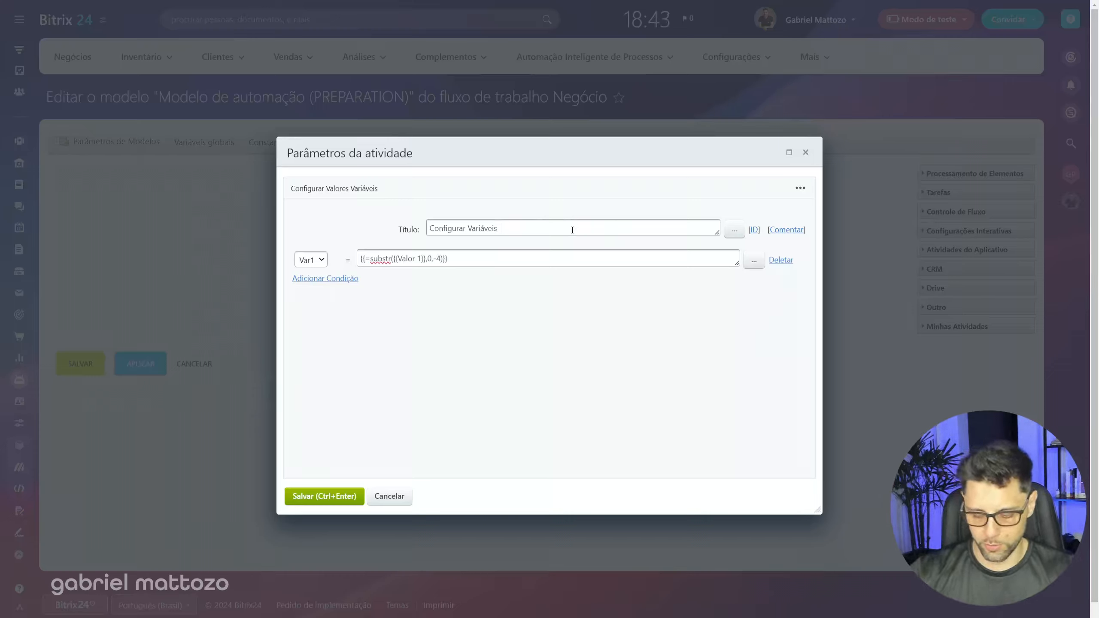
Step: Add the sample value 1500|BRL after the title Configurar Variáveis and compare it with the substr arguments 0 and -4
{"action": "type", "text": " 1500"}
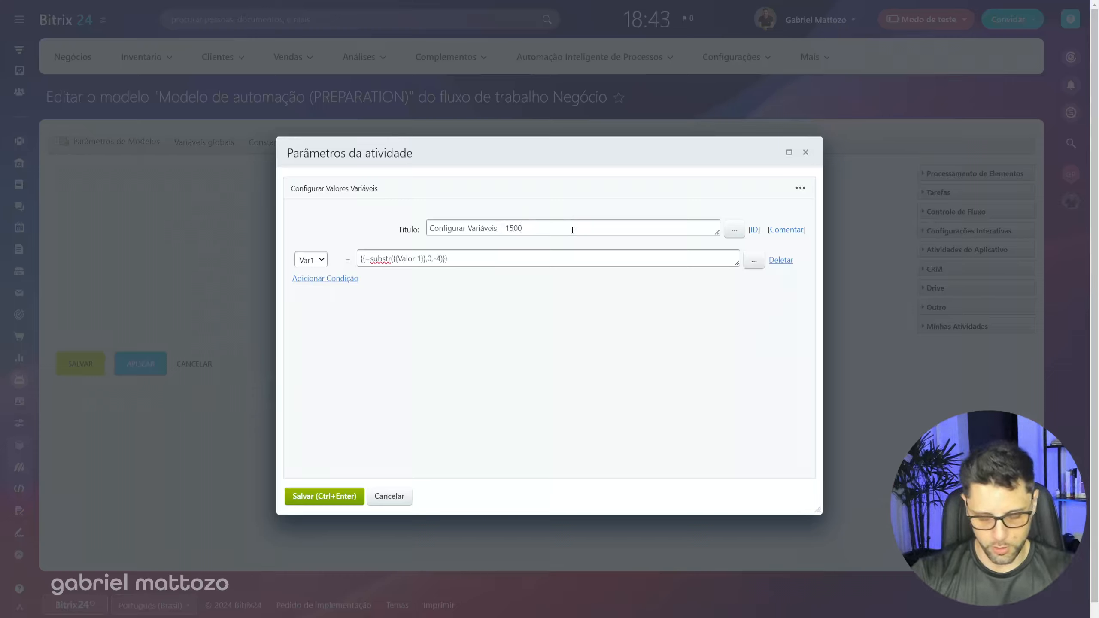
{"action": "type", "text": "|BRL"}
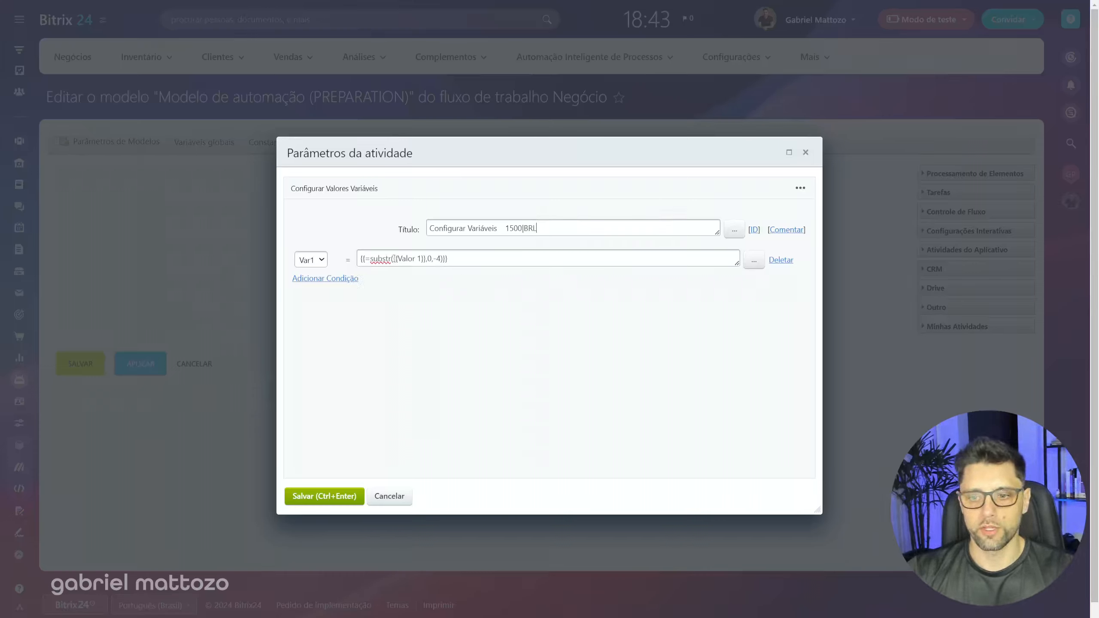
{"action": "left_click_drag", "start_coordinate": [394, 259], "coordinate": [425, 259]}
{"action": "left_click_drag", "start_coordinate": [505, 229], "coordinate": [541, 234]}
{"action": "left_click", "coordinate": [451, 273]}
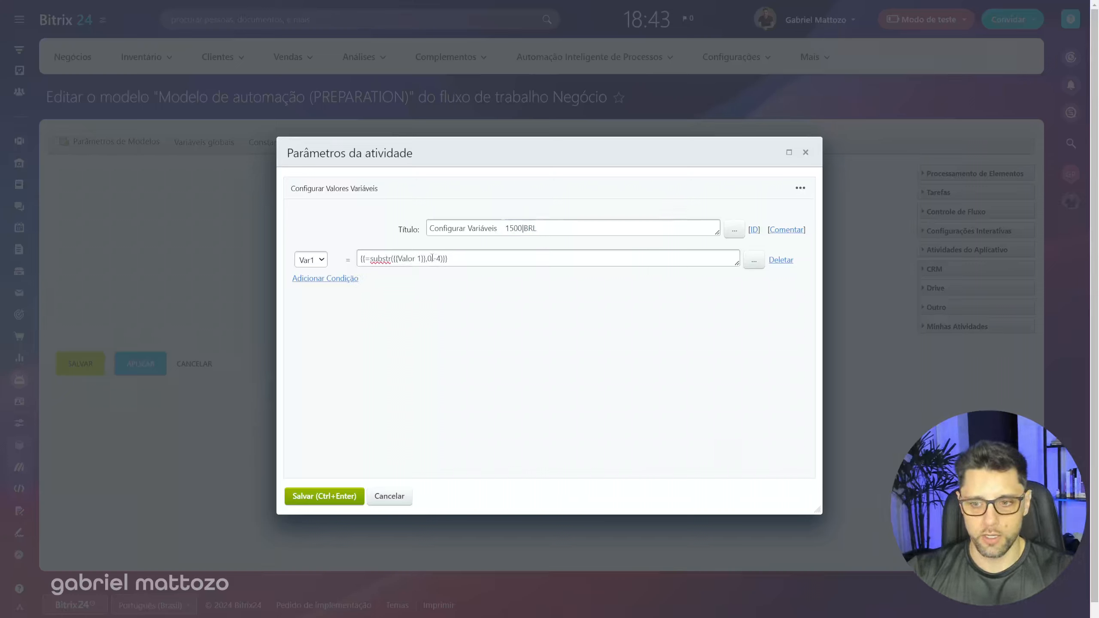
{"action": "left_click_drag", "start_coordinate": [428, 259], "coordinate": [436, 258]}
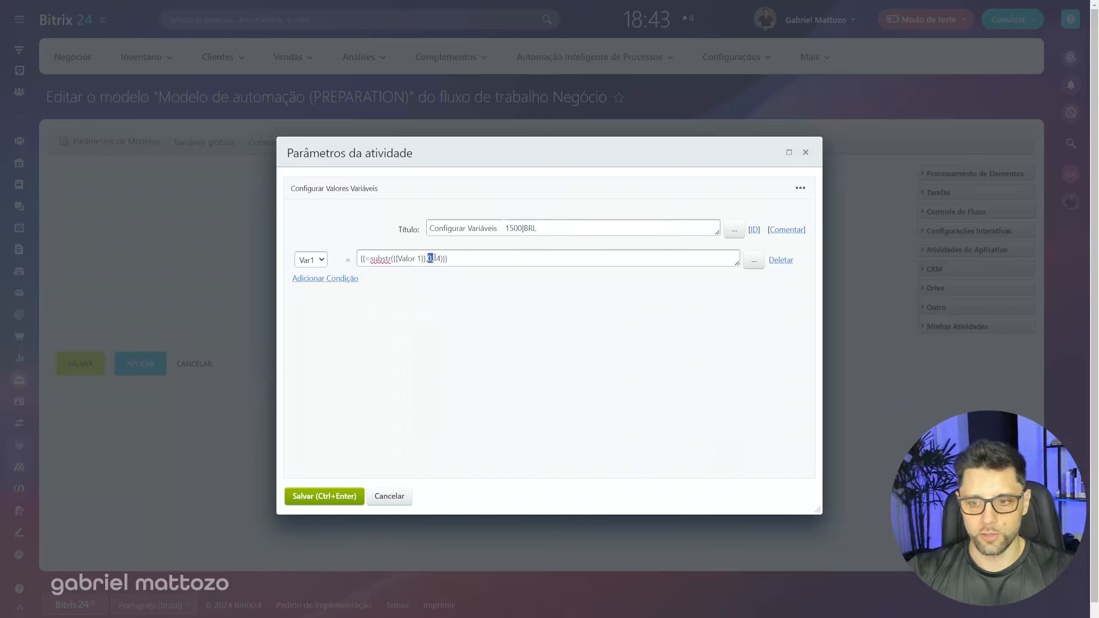
{"action": "left_click", "coordinate": [505, 228]}
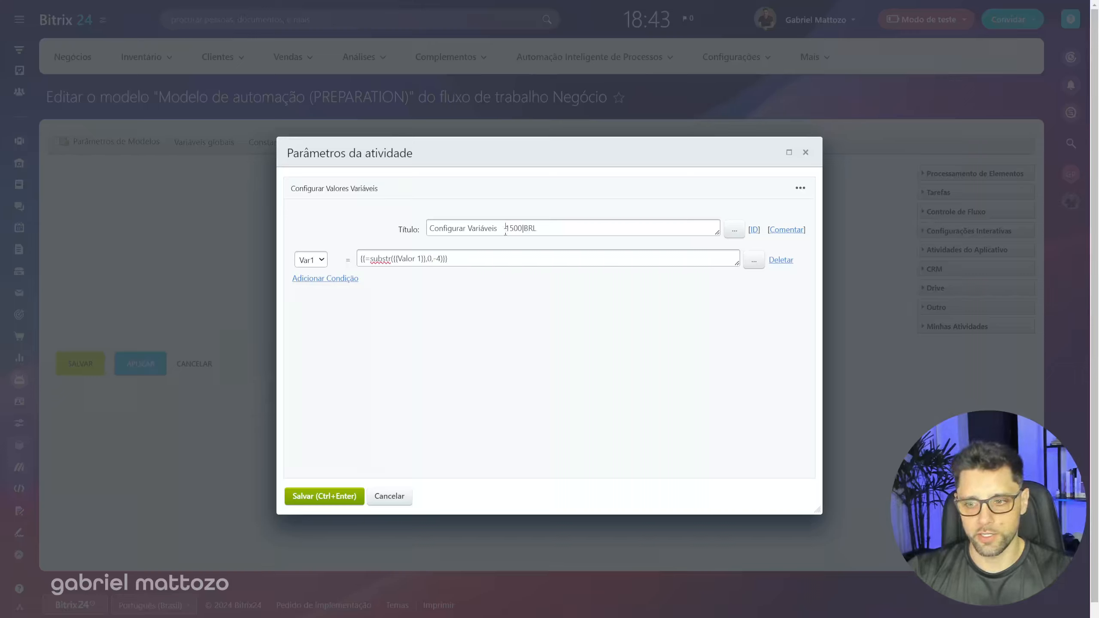
{"action": "left_click_drag", "start_coordinate": [506, 228], "coordinate": [610, 225]}
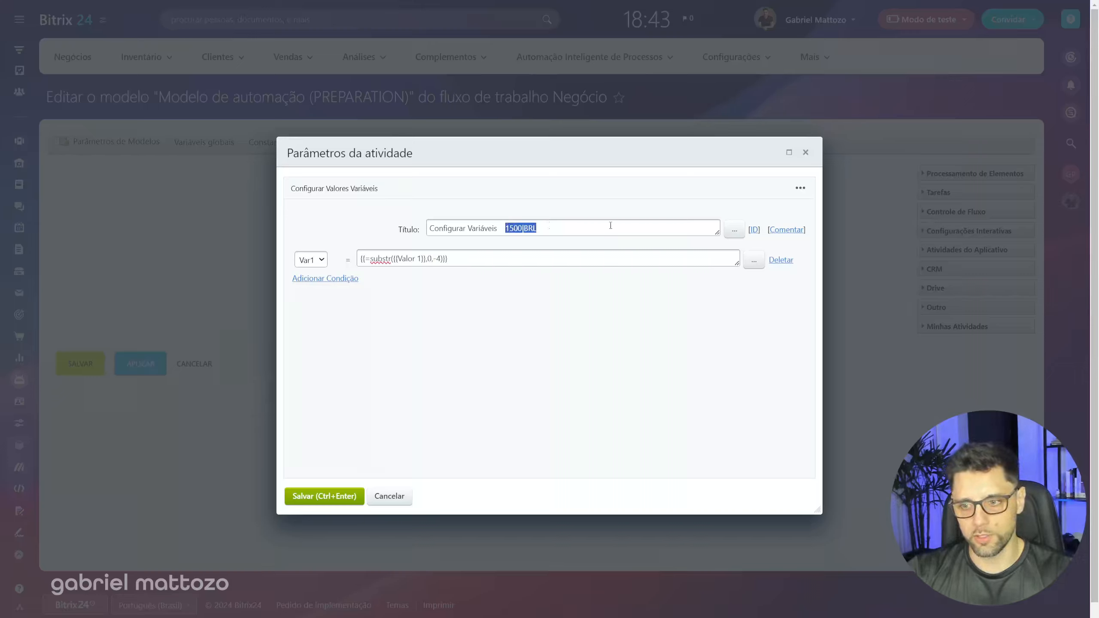
{"action": "left_click", "coordinate": [613, 224]}
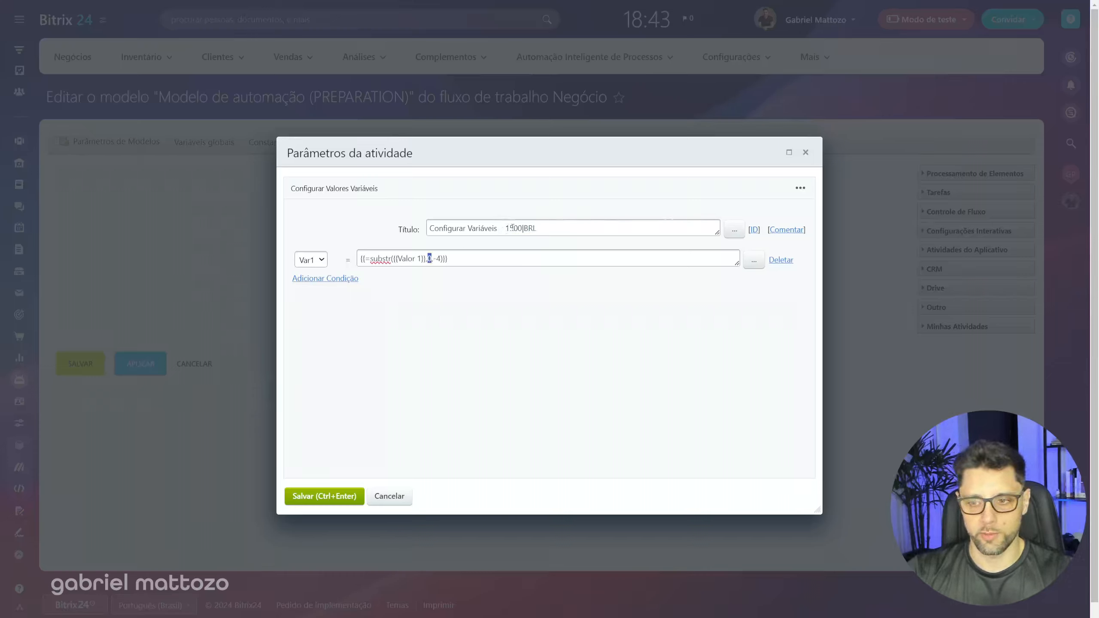
{"action": "left_click_drag", "start_coordinate": [501, 228], "coordinate": [537, 228]}
{"action": "left_click", "coordinate": [518, 230]}
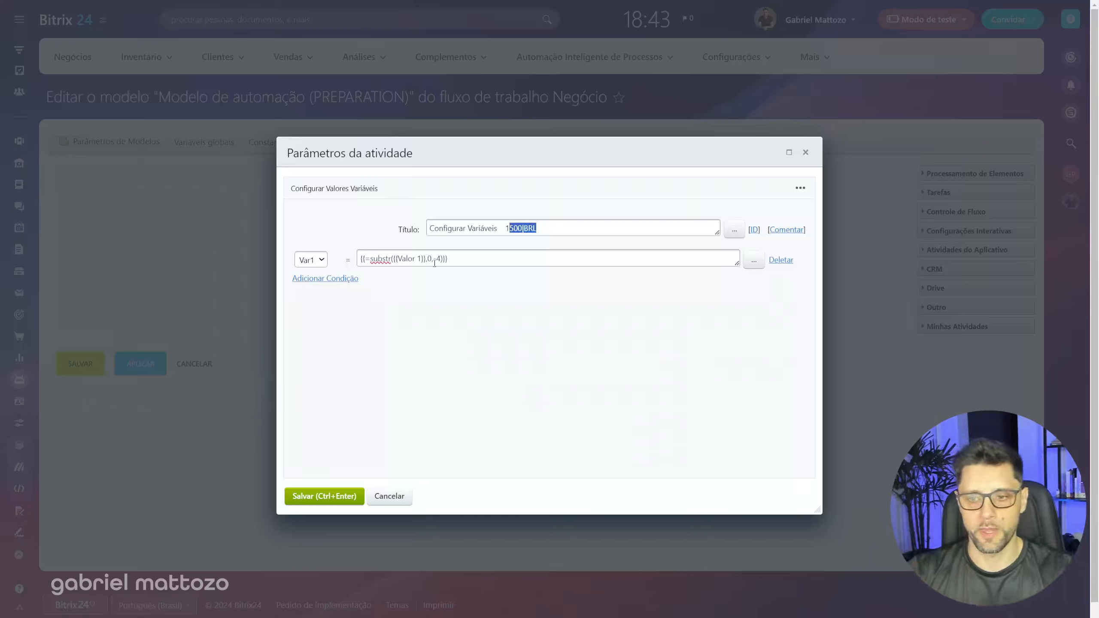
{"action": "left_click_drag", "start_coordinate": [433, 263], "coordinate": [441, 263]}
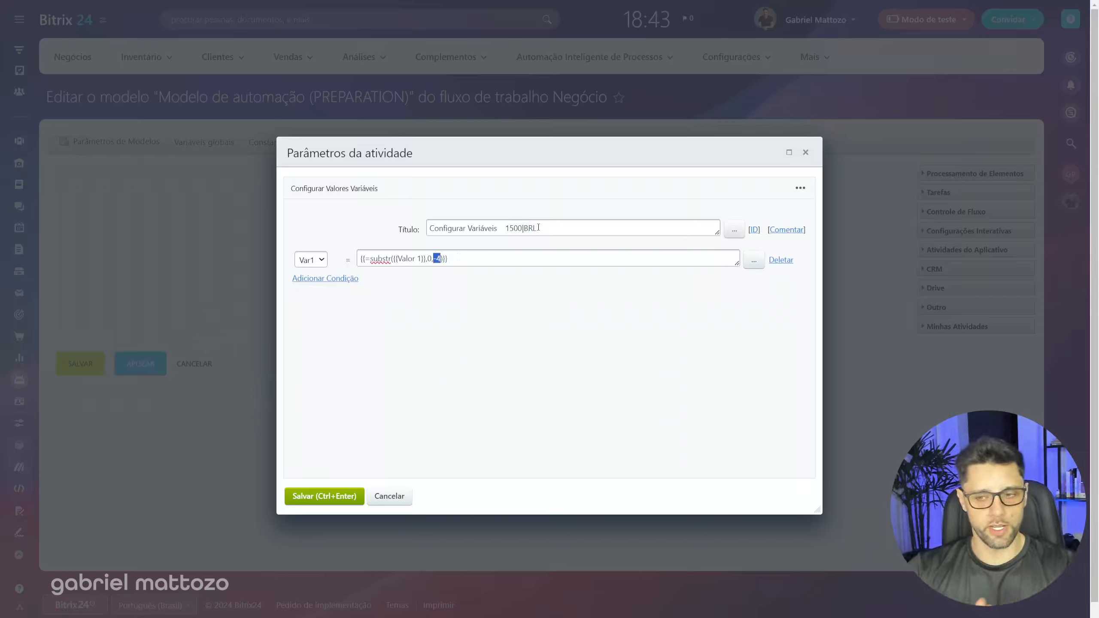
{"action": "left_click", "coordinate": [540, 227]}
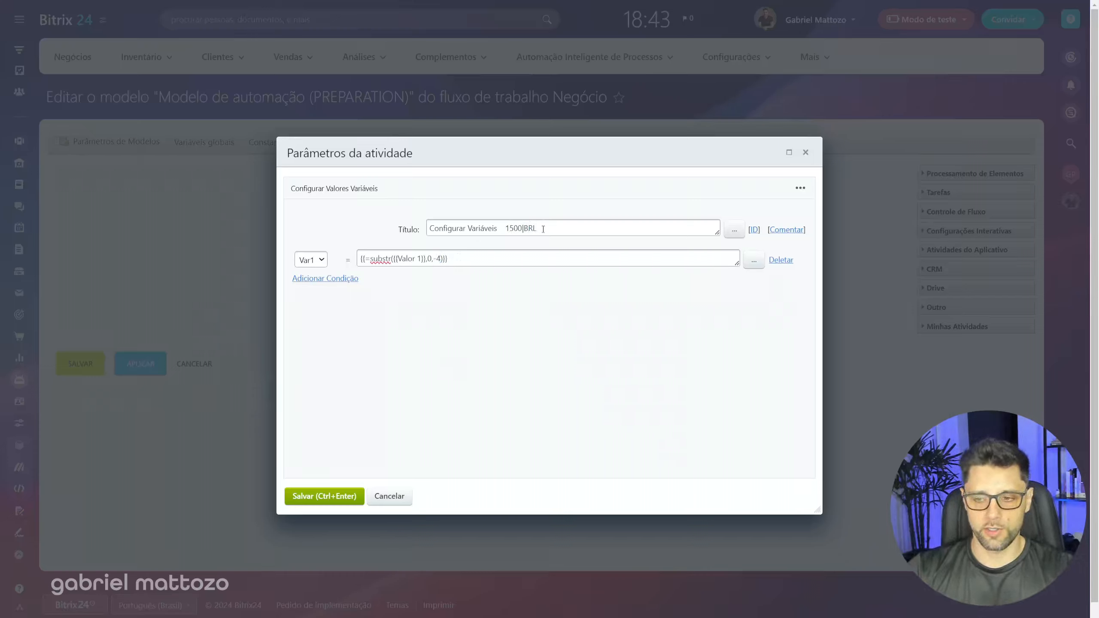
{"action": "left_click_drag", "start_coordinate": [536, 229], "coordinate": [527, 229]}
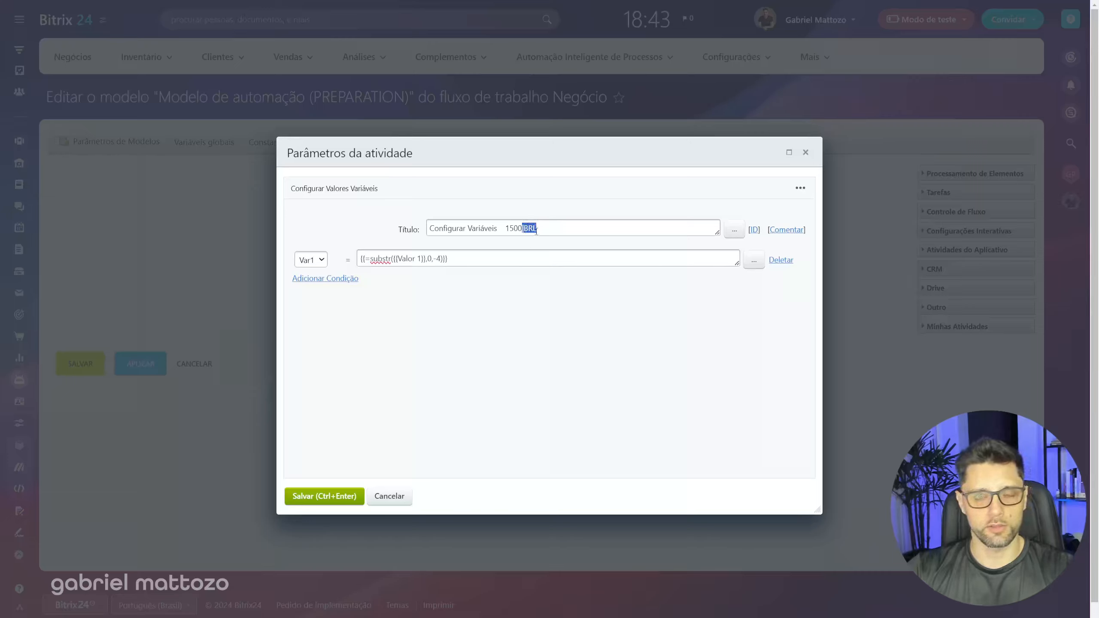
{"action": "left_click", "coordinate": [528, 229]}
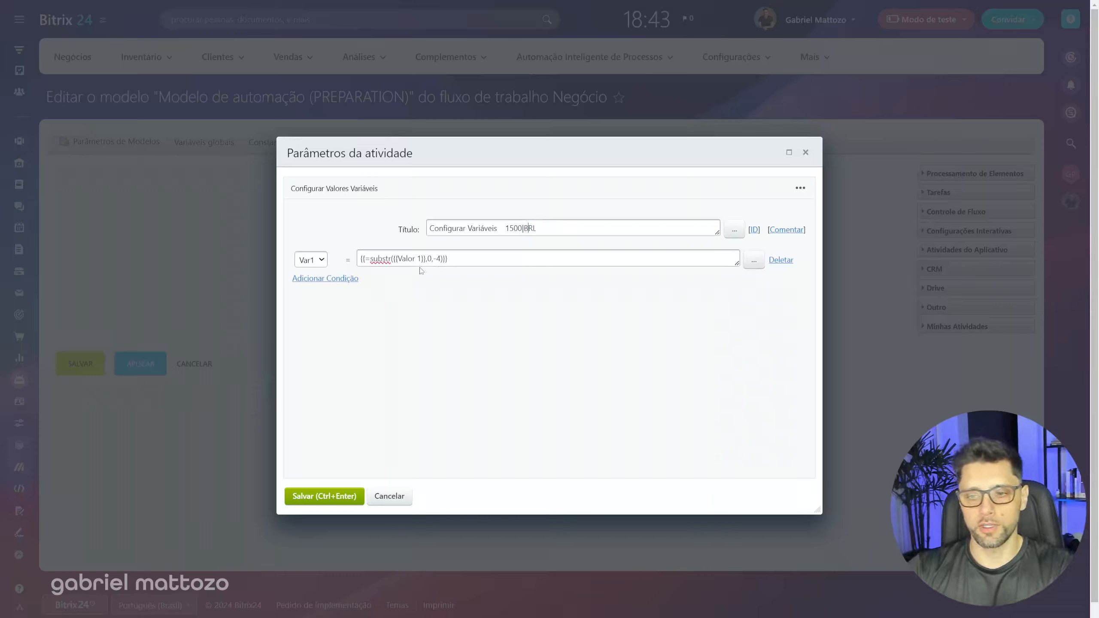
{"action": "double_click", "coordinate": [430, 258]}
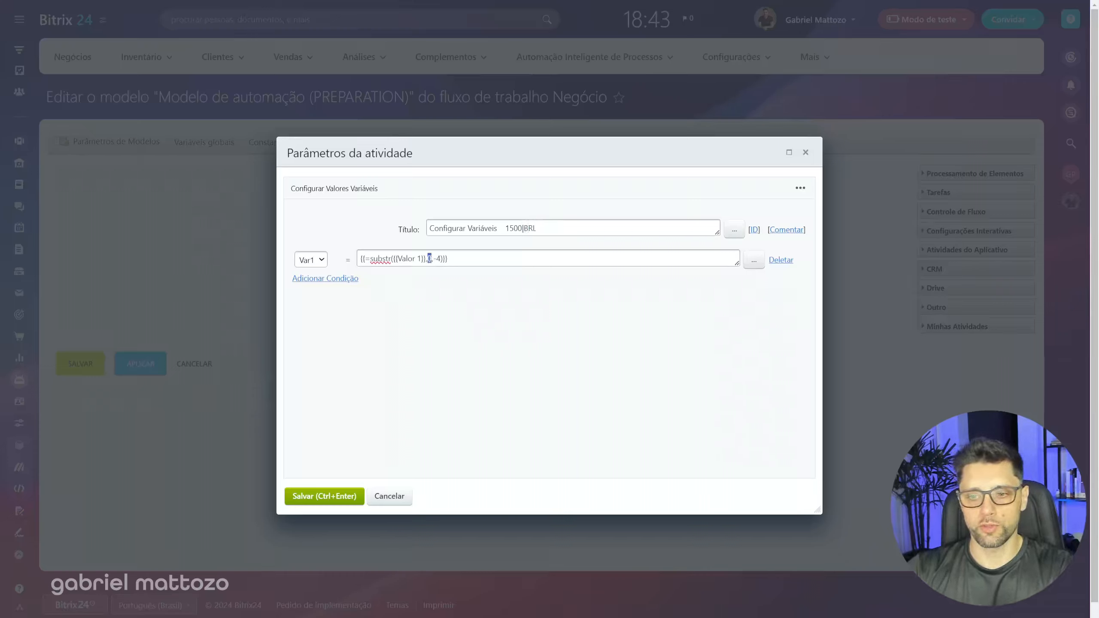
{"action": "left_click_drag", "start_coordinate": [521, 230], "coordinate": [489, 229]}
{"action": "left_click", "coordinate": [513, 231]}
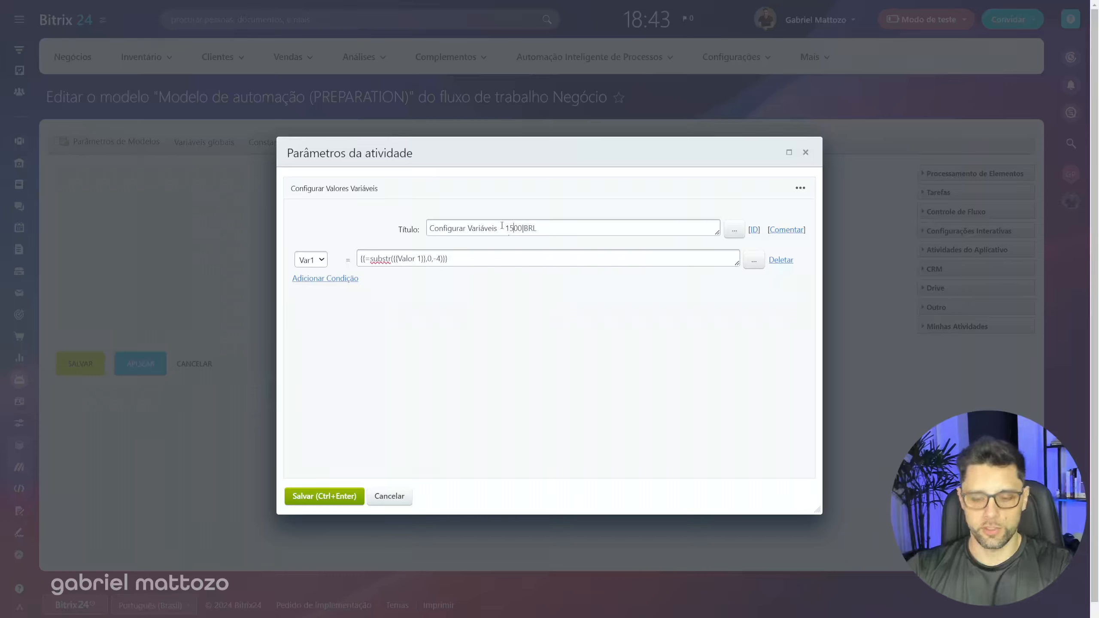
{"action": "type", "text": "67568568568585"}
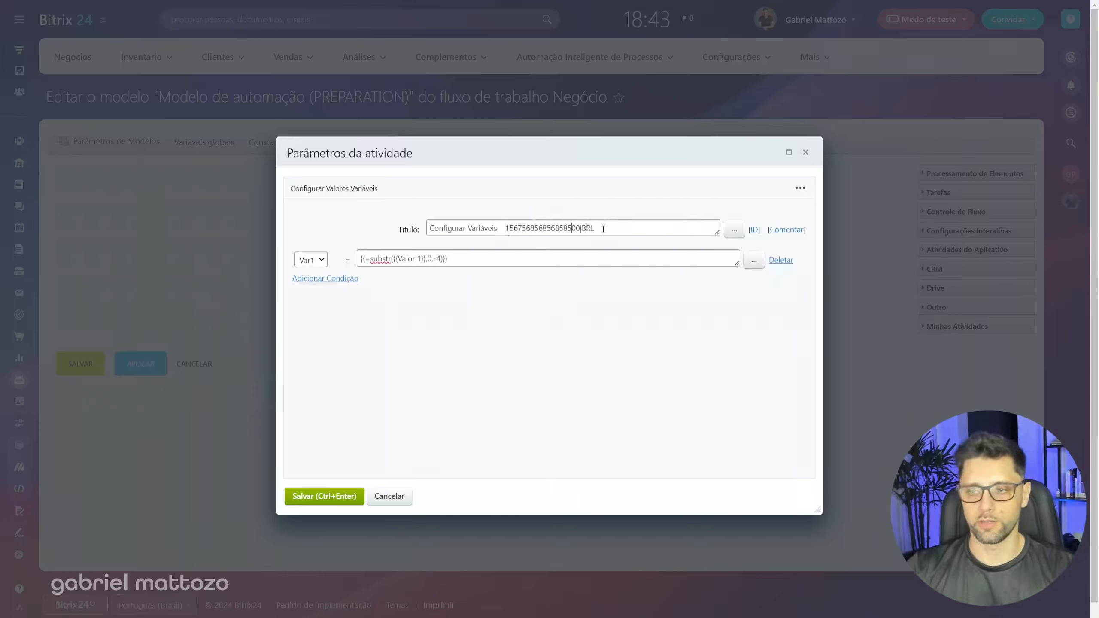
{"action": "left_click_drag", "start_coordinate": [604, 230], "coordinate": [581, 230]}
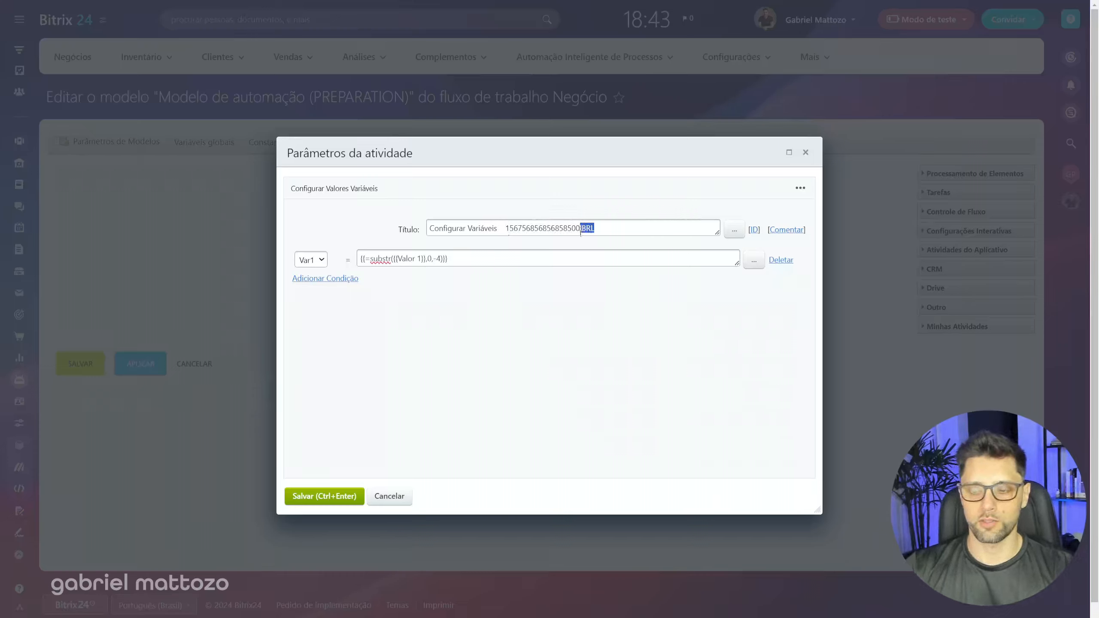
{"action": "left_click", "coordinate": [502, 225]}
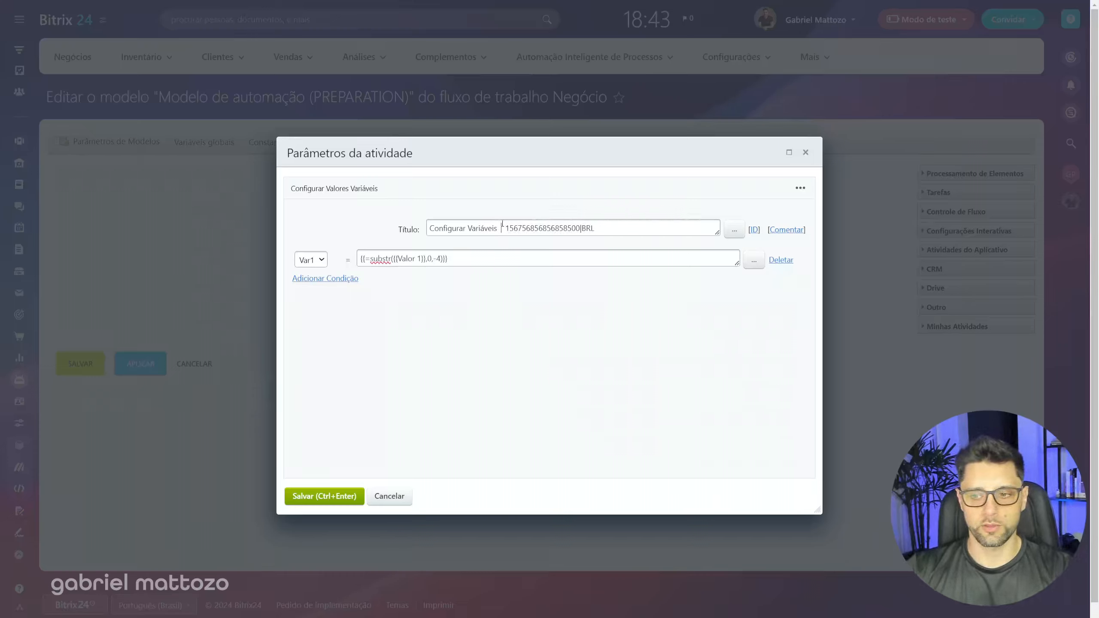
{"action": "left_click_drag", "start_coordinate": [506, 228], "coordinate": [573, 231]}
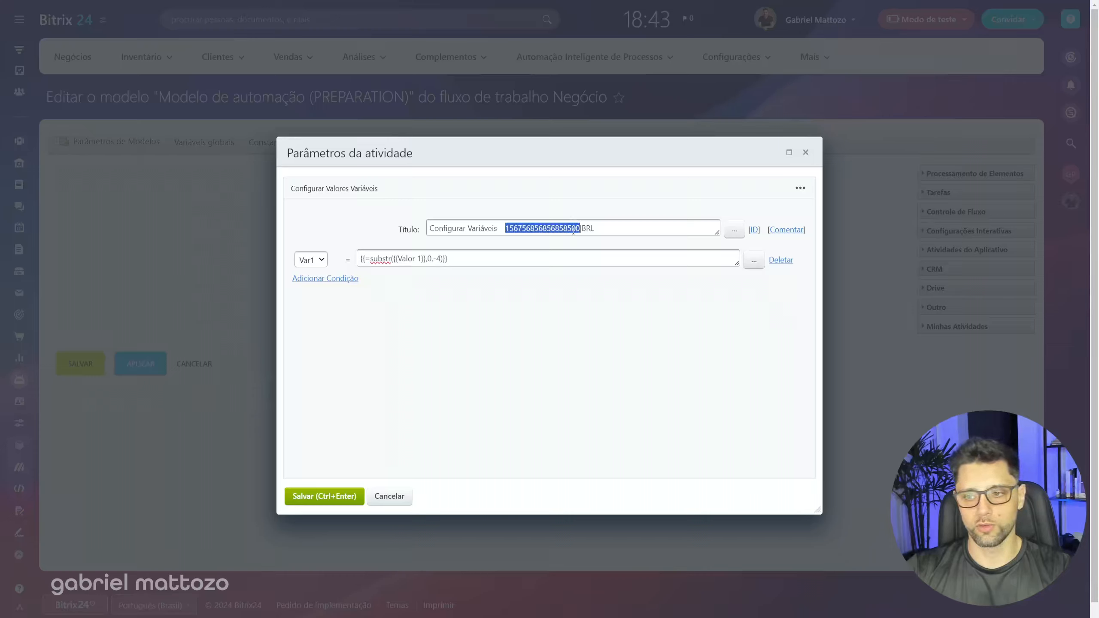
{"action": "left_click", "coordinate": [499, 228]}
{"action": "left_click_drag", "start_coordinate": [499, 228], "coordinate": [634, 225]}
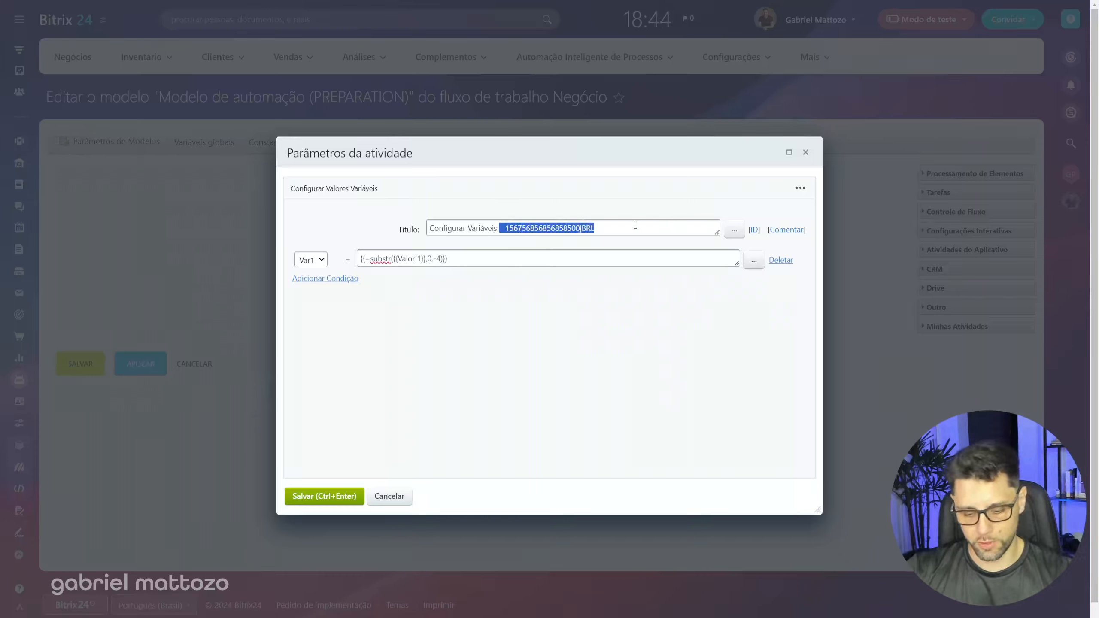
{"action": "key", "text": "BackSpace"}
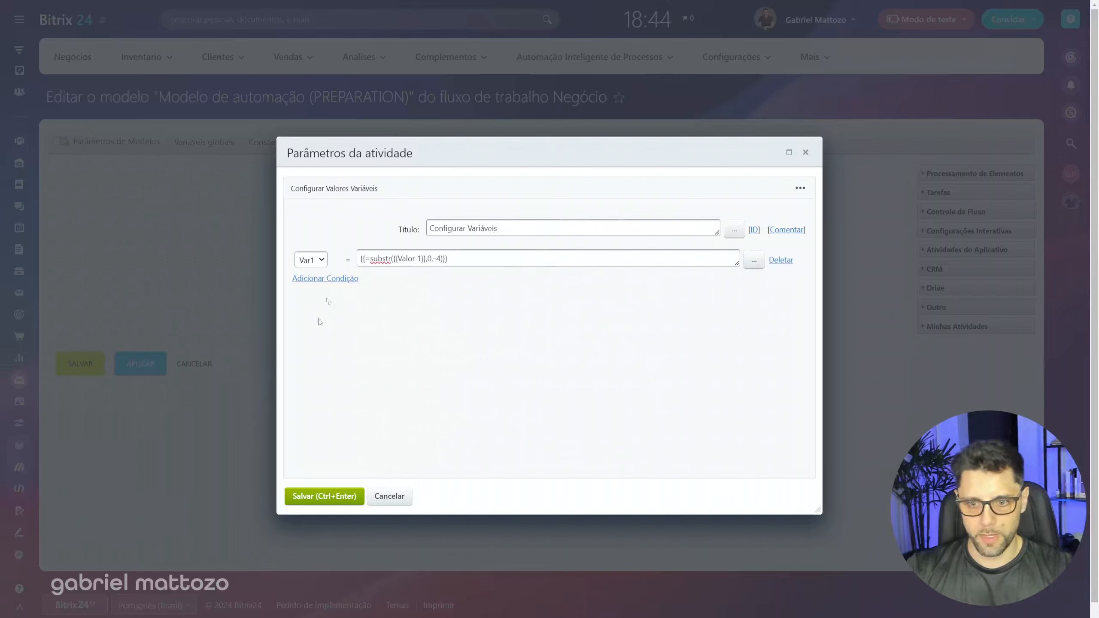
Step: Save the Configurar Variáveis parameters and replace Valor 1 in the Notificação do usuário text with the Var1 variable, saving that activity too
{"action": "left_click", "coordinate": [314, 495]}
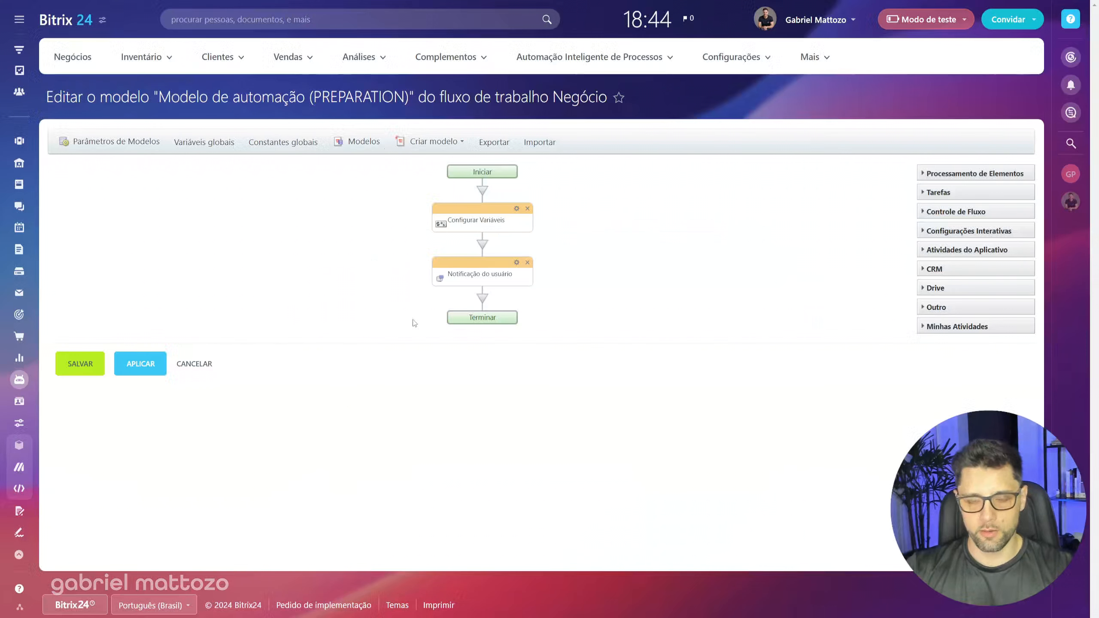
{"action": "double_click", "coordinate": [508, 277]}
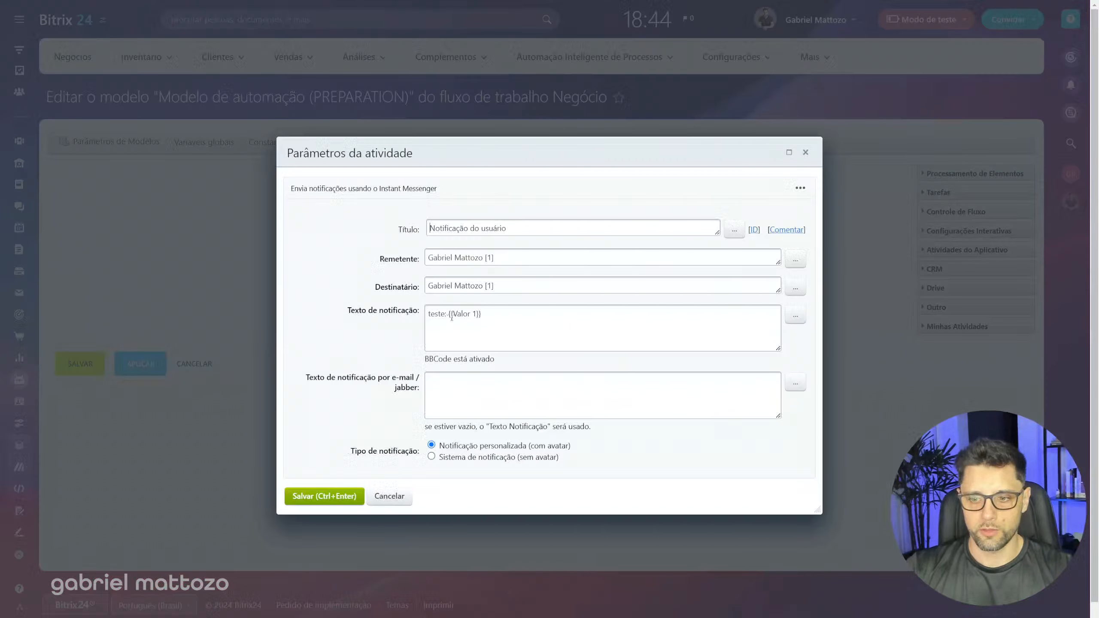
{"action": "left_click_drag", "start_coordinate": [451, 314], "coordinate": [510, 311]}
{"action": "key", "text": "BackSpace"}
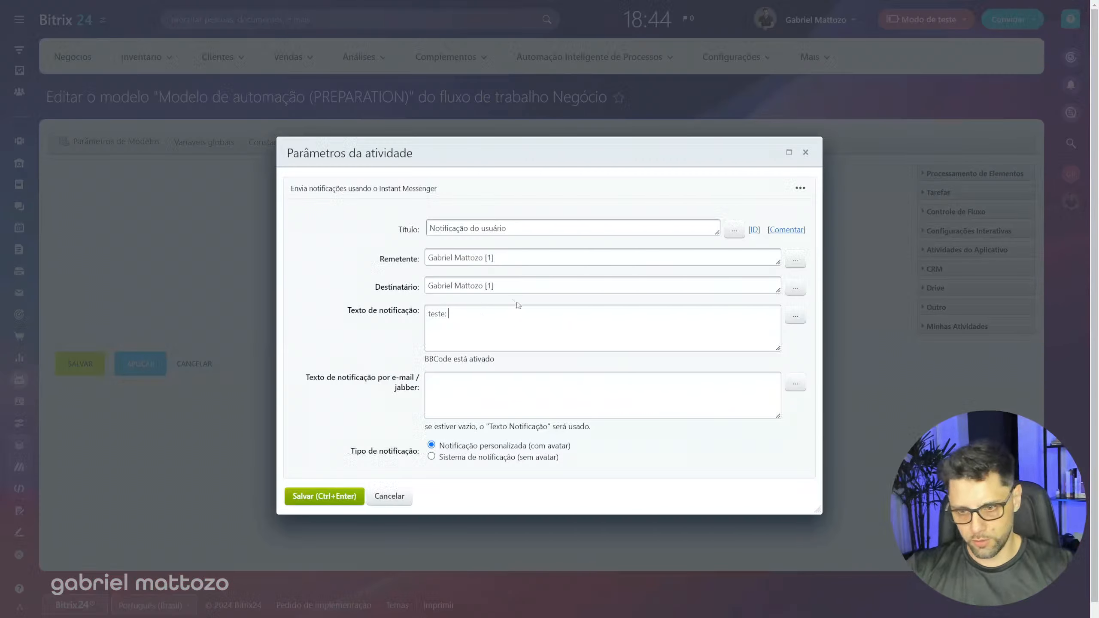
{"action": "left_click", "coordinate": [796, 323]}
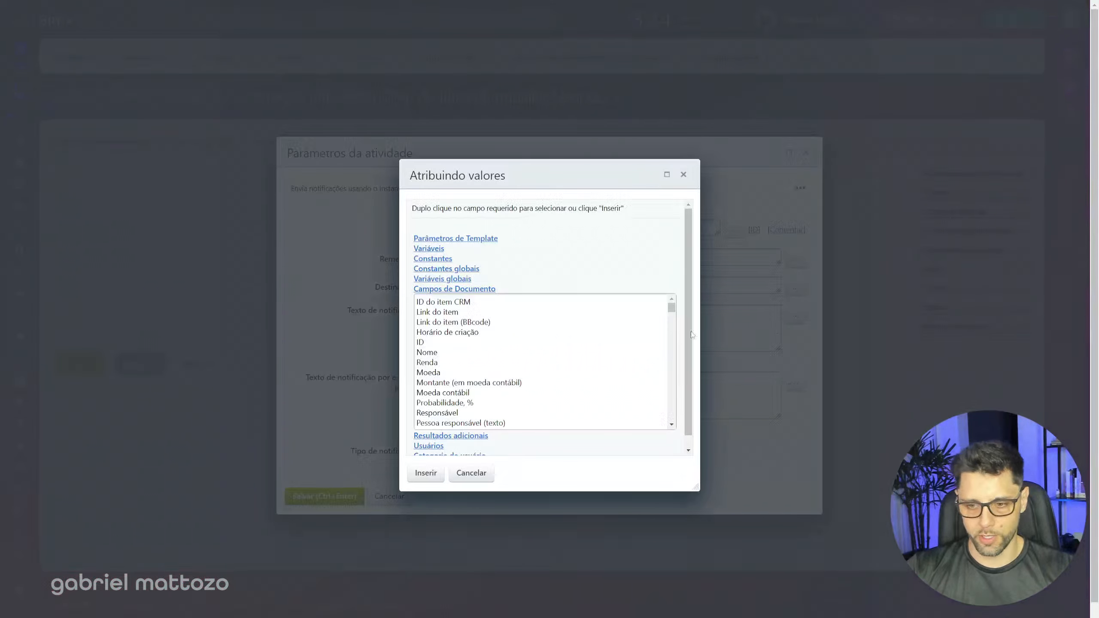
{"action": "left_click", "coordinate": [431, 249]}
{"action": "left_click", "coordinate": [434, 265]}
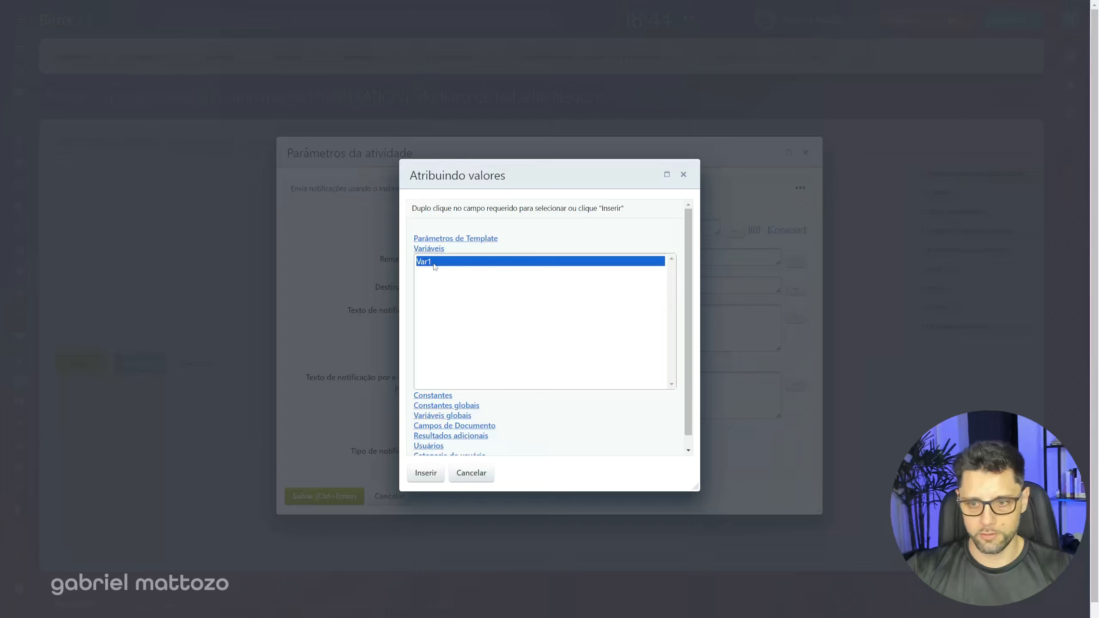
{"action": "left_click", "coordinate": [426, 473]}
{"action": "left_click_drag", "start_coordinate": [558, 314], "coordinate": [483, 314]}
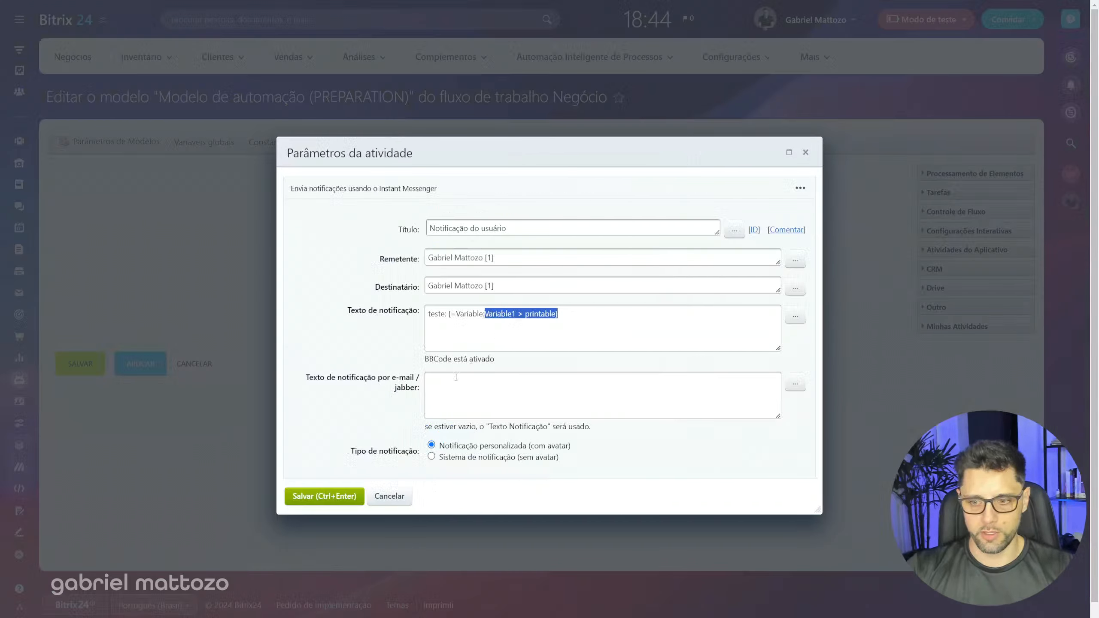
{"action": "left_click", "coordinate": [306, 503]}
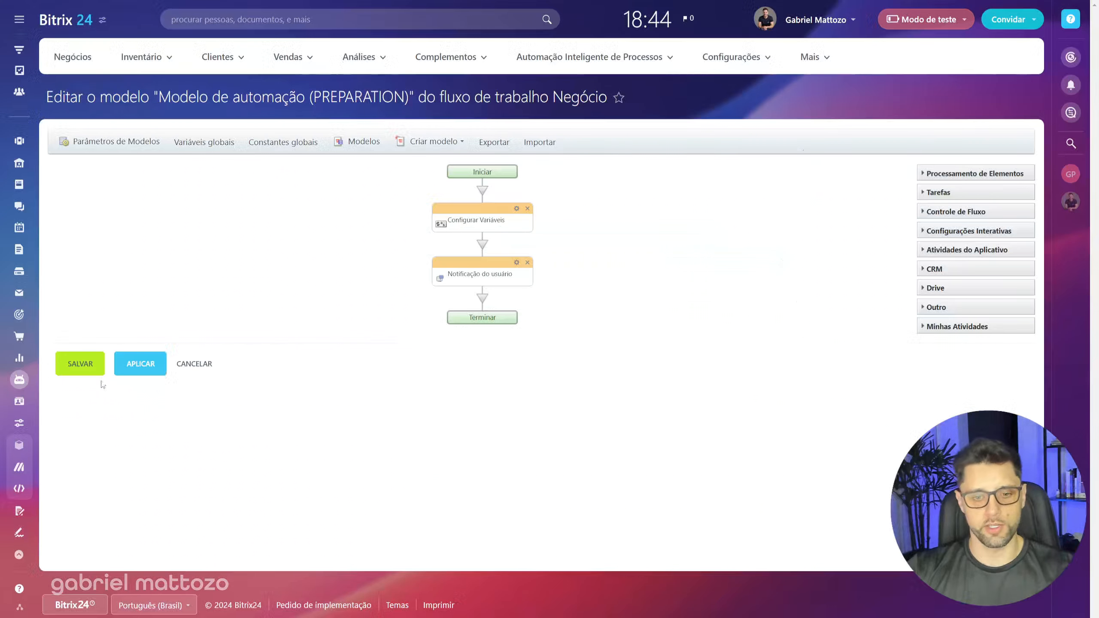
Step: Save the workflow template and, back on the deals Kanban, move the 175 deal to the Fatura stage
{"action": "left_click", "coordinate": [80, 362]}
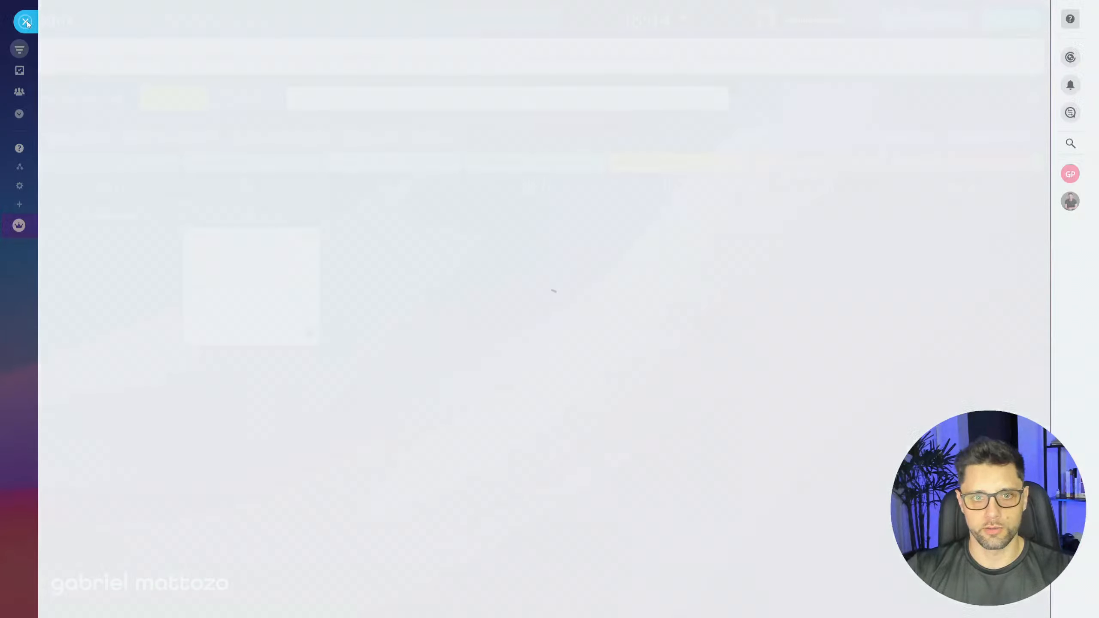
{"action": "left_click", "coordinate": [25, 22]}
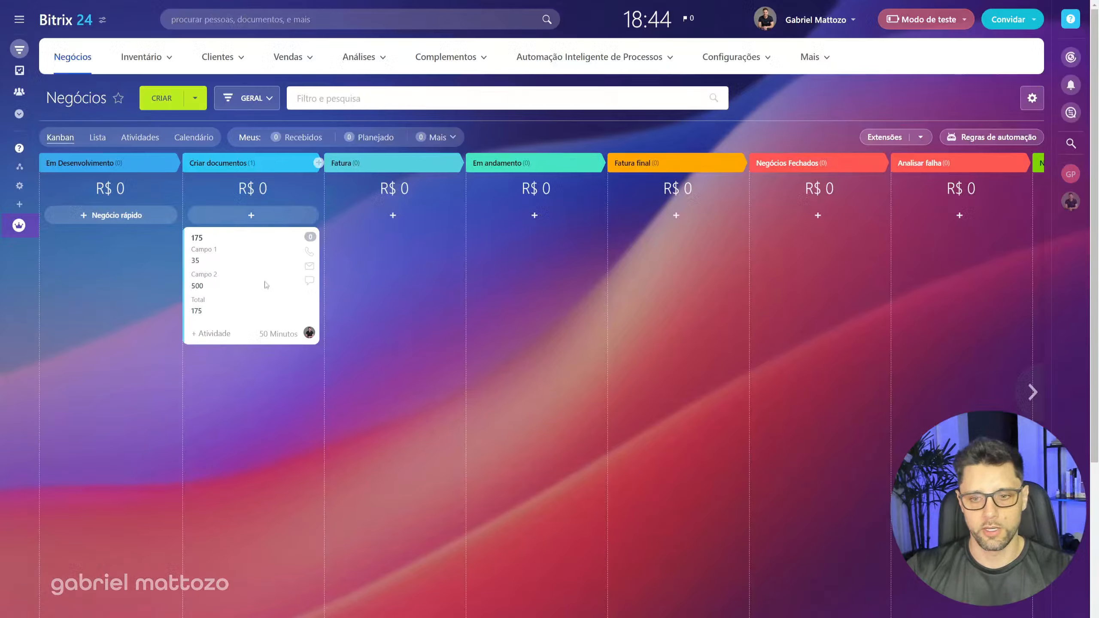
{"action": "left_click_drag", "start_coordinate": [267, 285], "coordinate": [373, 323]}
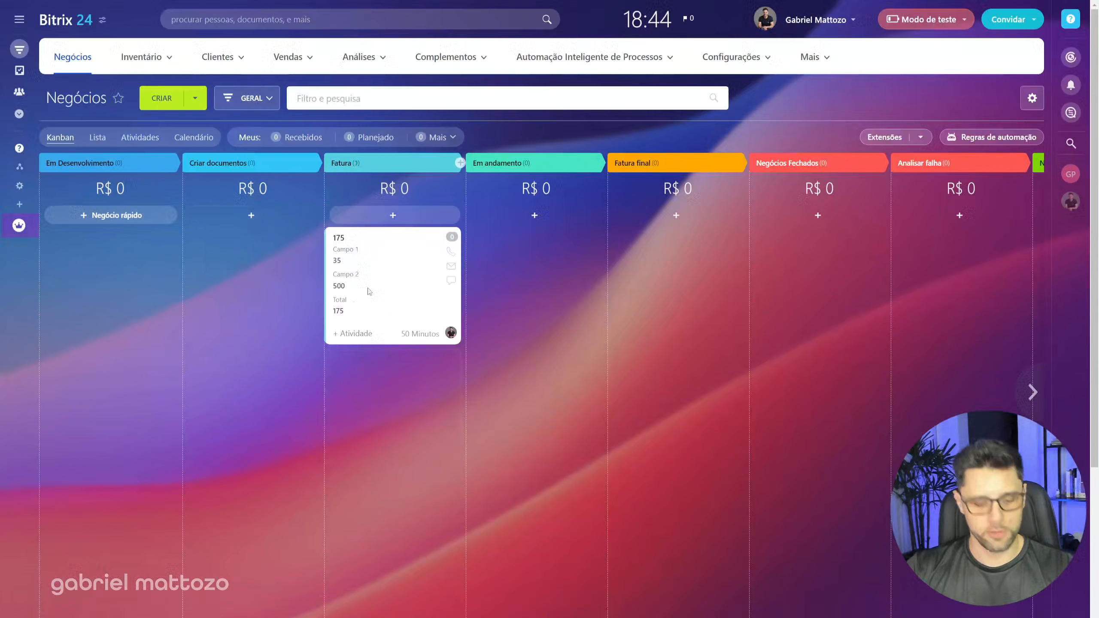
{"action": "key", "text": "F5"}
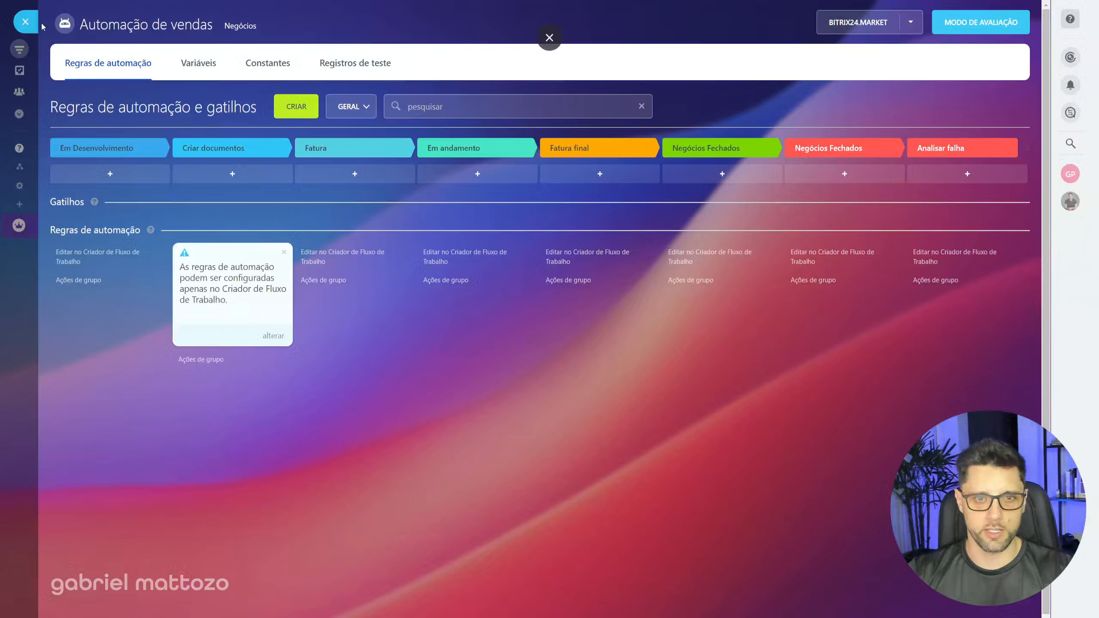
{"action": "left_click", "coordinate": [25, 22]}
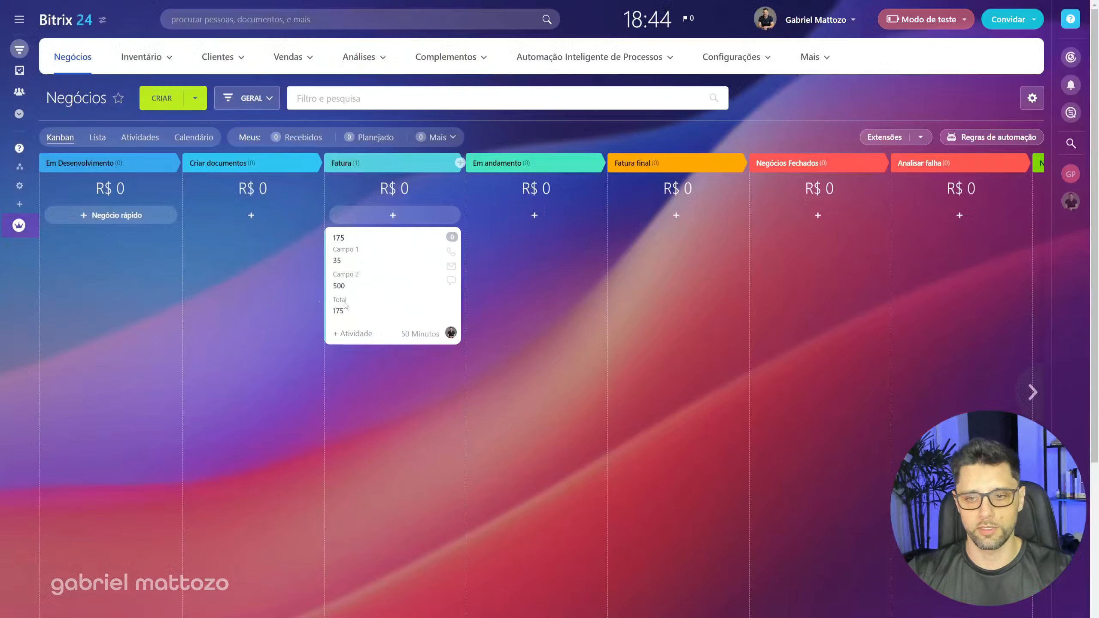
Step: Move the 175 deal back to Criar documentos to trigger the automation and check the value in the newest notification
{"action": "left_click_drag", "start_coordinate": [347, 307], "coordinate": [232, 305]}
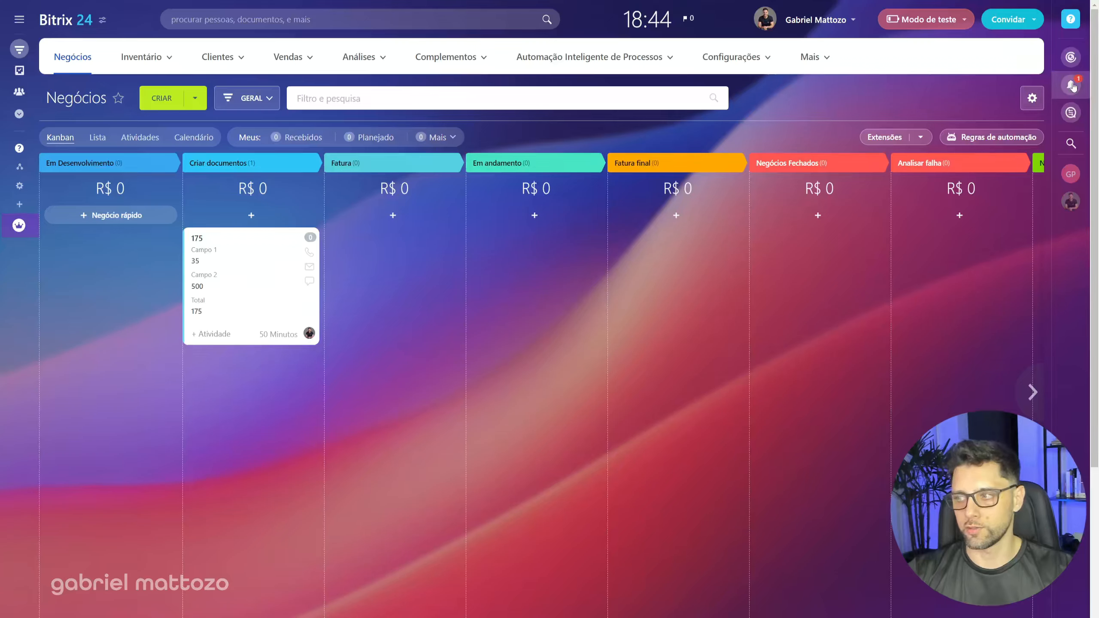
{"action": "left_click", "coordinate": [1073, 86]}
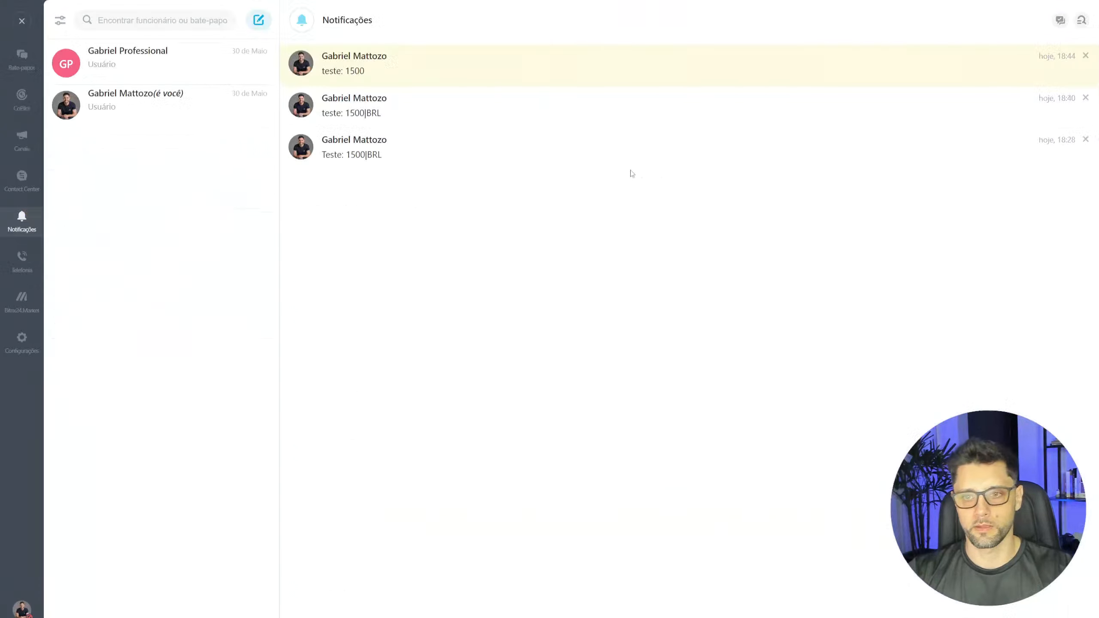
{"action": "left_click_drag", "start_coordinate": [345, 70], "coordinate": [365, 70]}
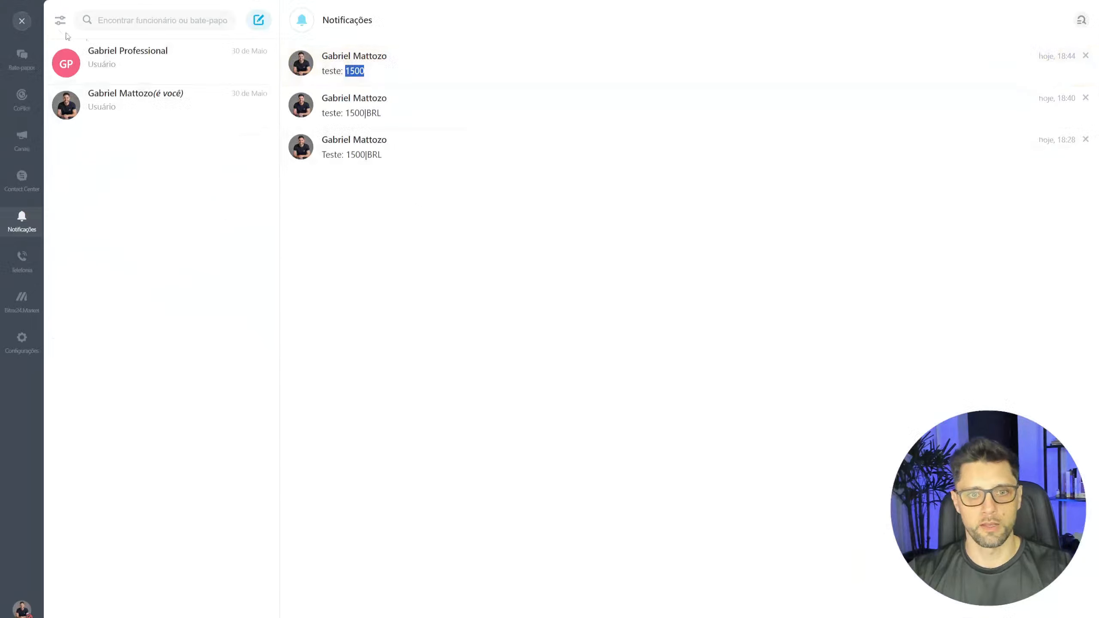
Step: Open the 175 deal from the Kanban, set its Valor 1 to 123.456.789, save it and close the deal
{"action": "left_click", "coordinate": [22, 21]}
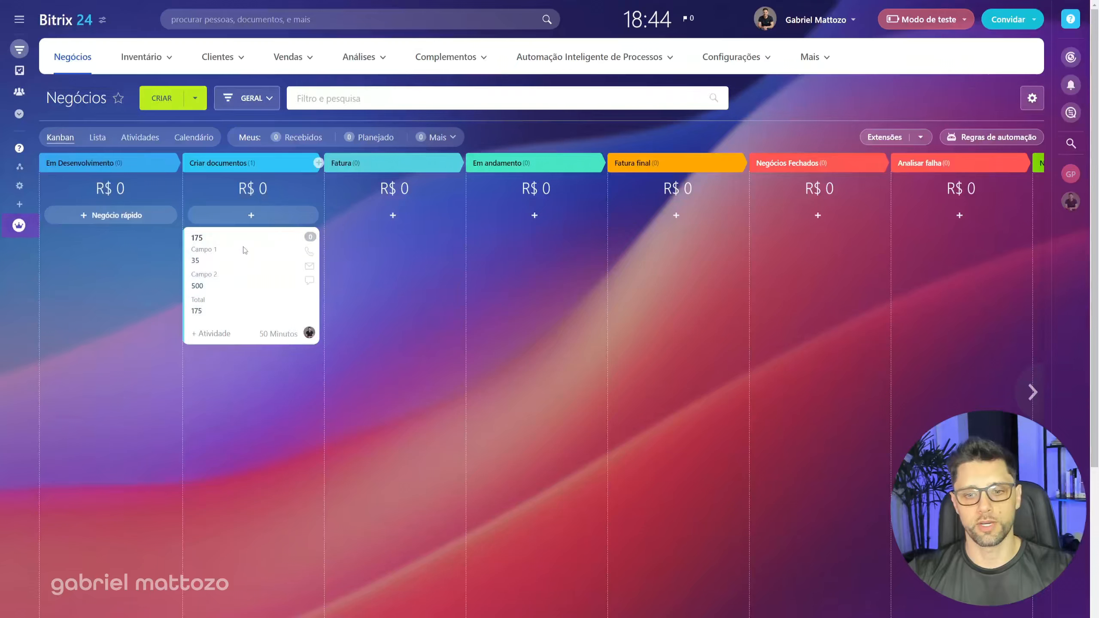
{"action": "left_click", "coordinate": [197, 239]}
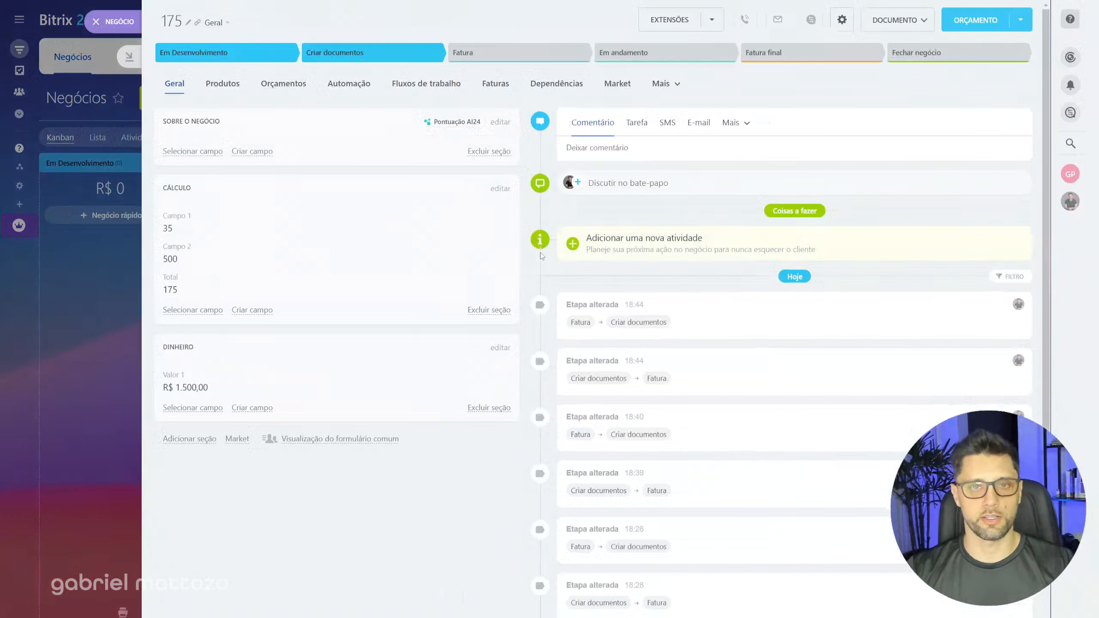
{"action": "left_click", "coordinate": [220, 391]}
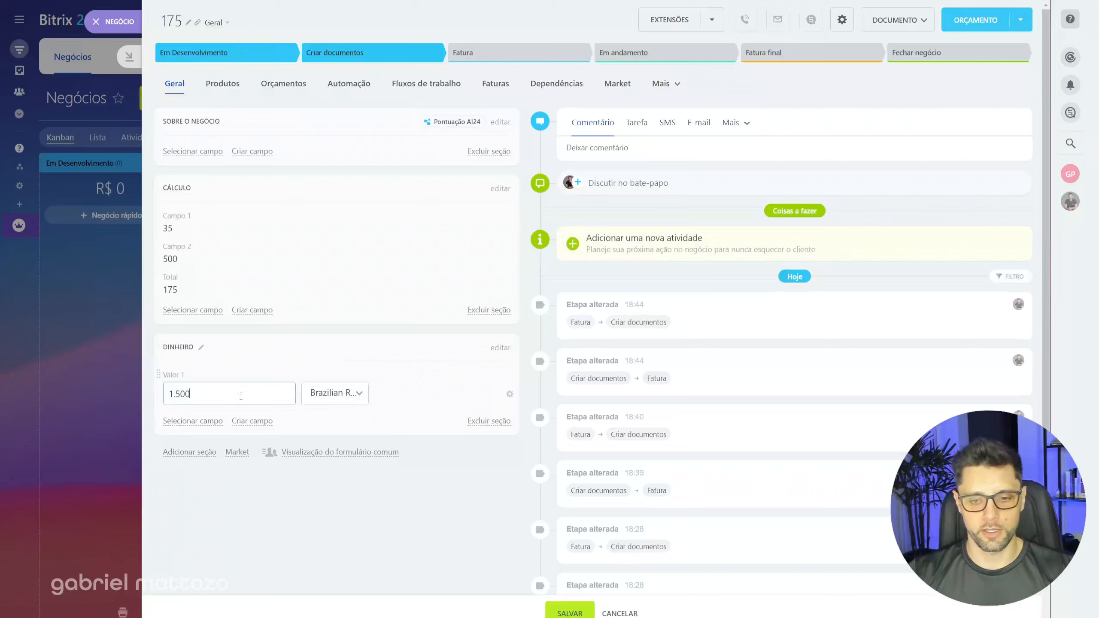
{"action": "left_click_drag", "start_coordinate": [240, 396], "coordinate": [146, 395]}
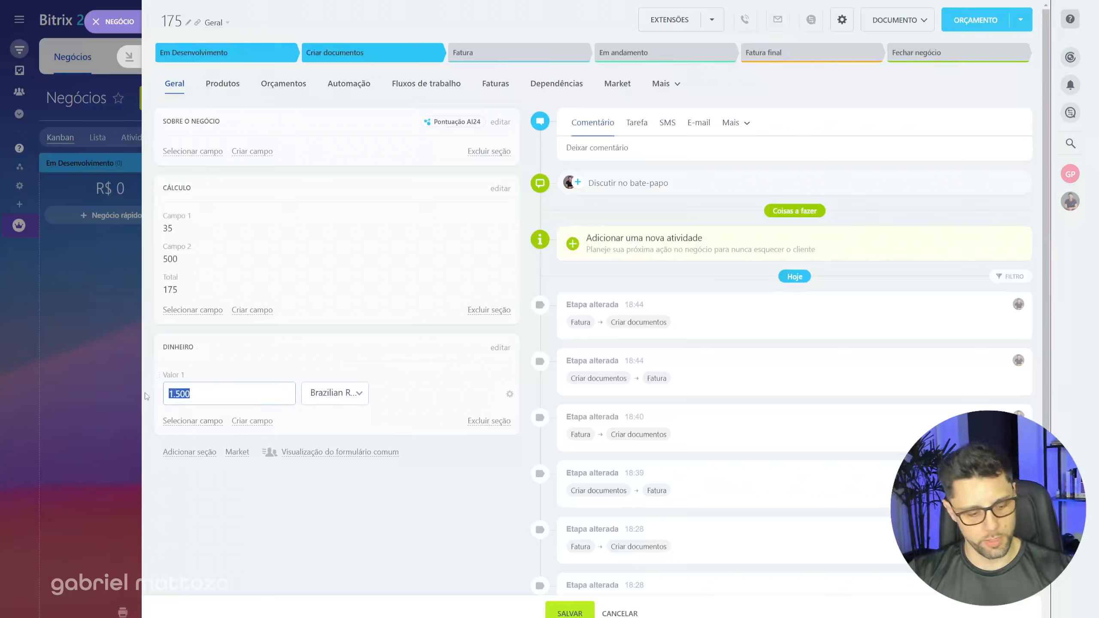
{"action": "type", "text": "123.456"}
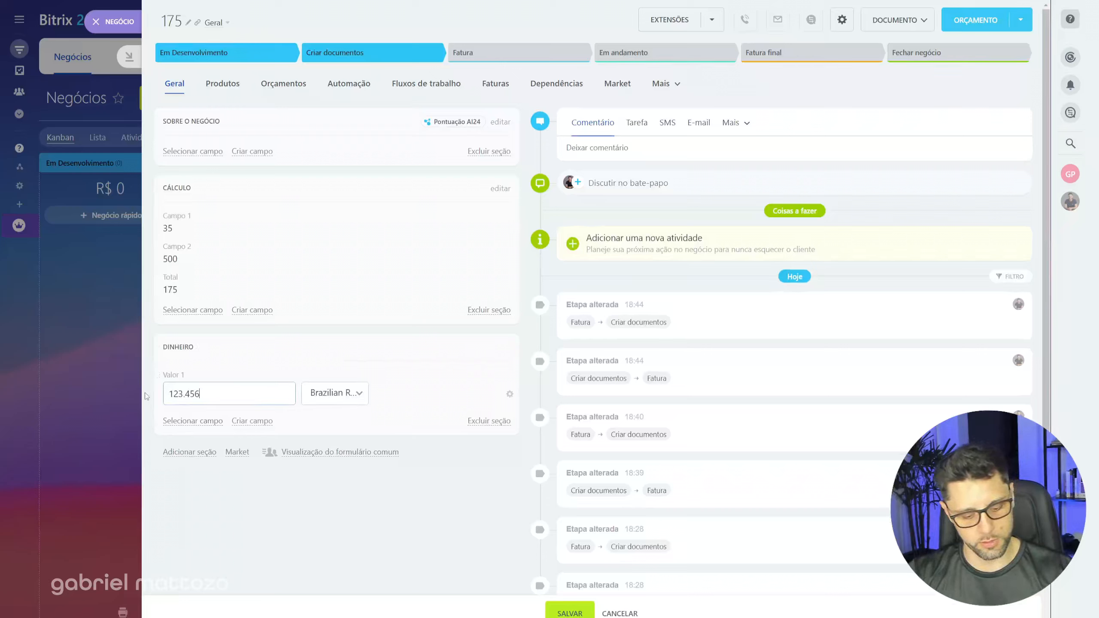
{"action": "type", "text": ".789"}
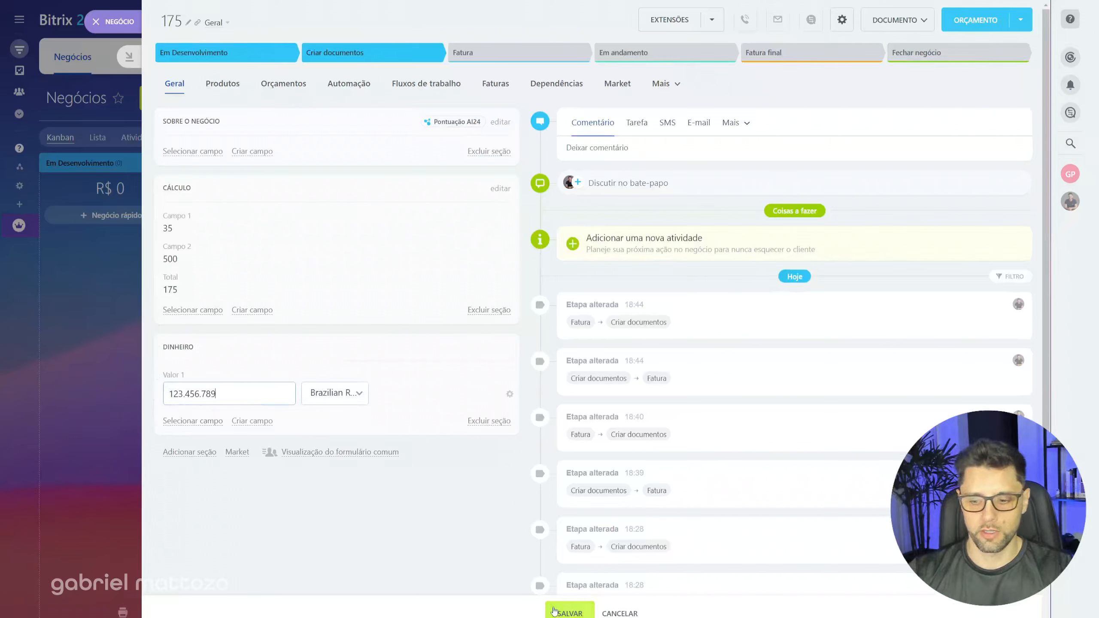
{"action": "left_click", "coordinate": [569, 612]}
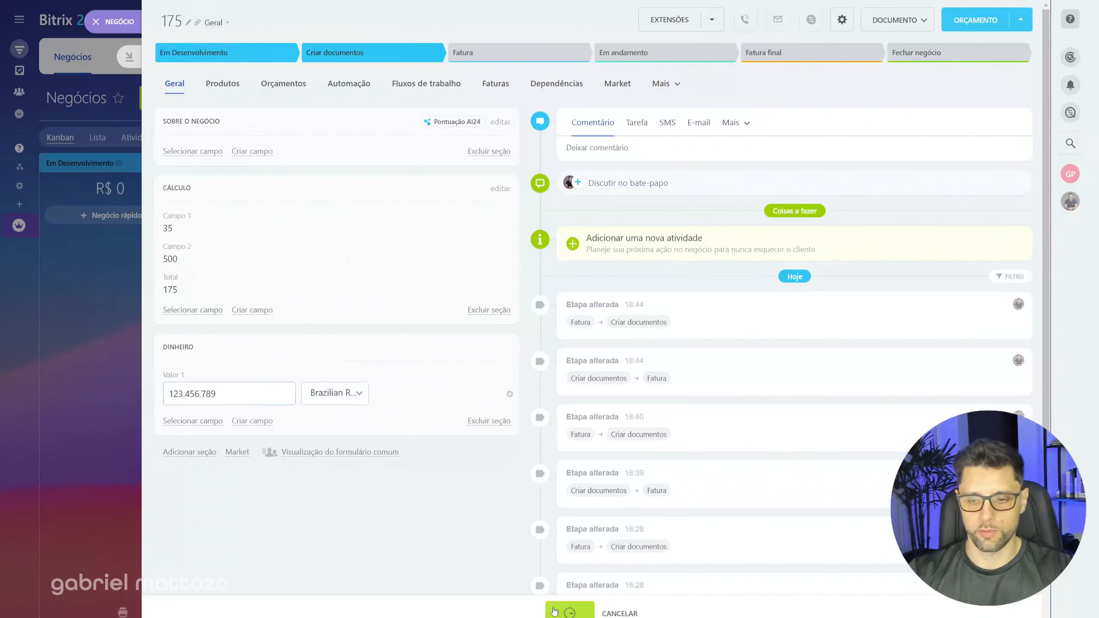
{"action": "left_click", "coordinate": [96, 22]}
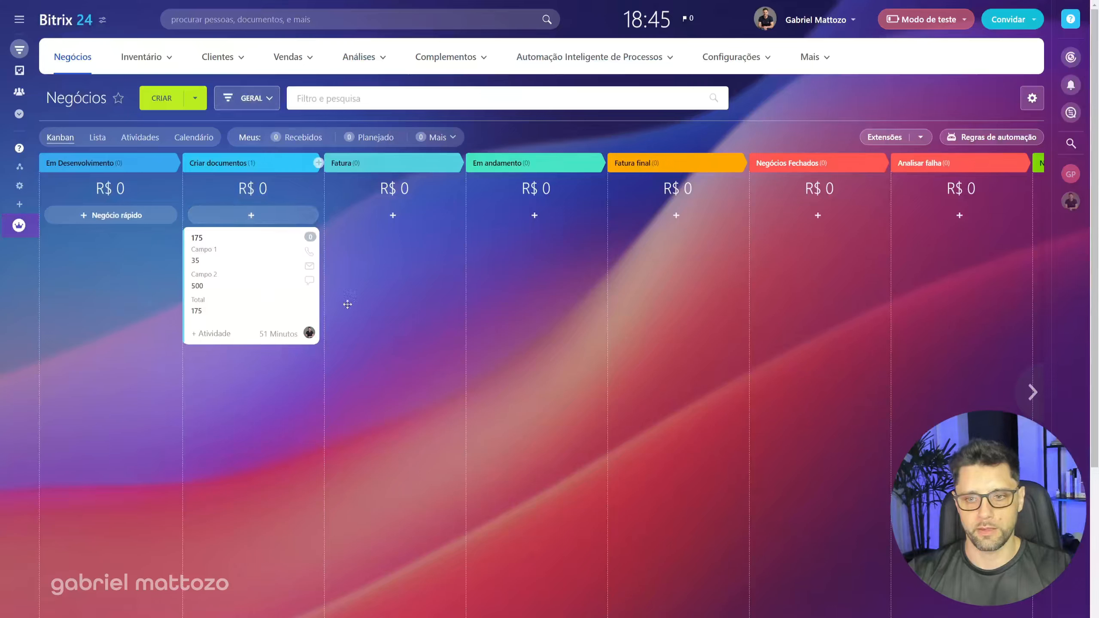
Step: Move the 175 deal to Fatura and back to Criar documentos, and check the value in the newest notification
{"action": "left_click_drag", "start_coordinate": [347, 304], "coordinate": [365, 302]}
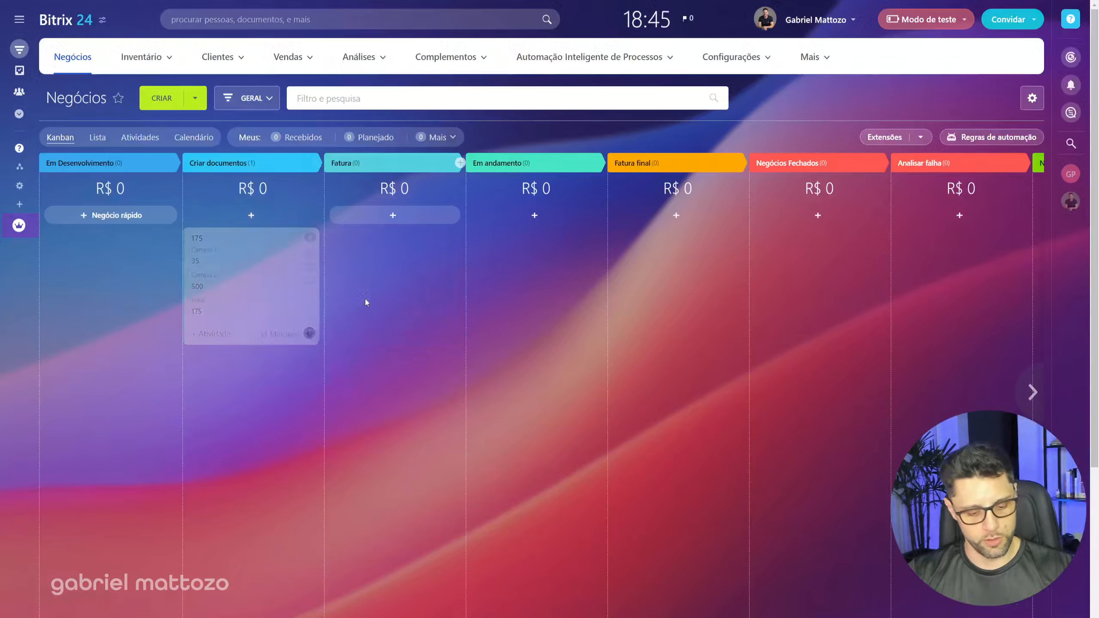
{"action": "key", "text": "F5"}
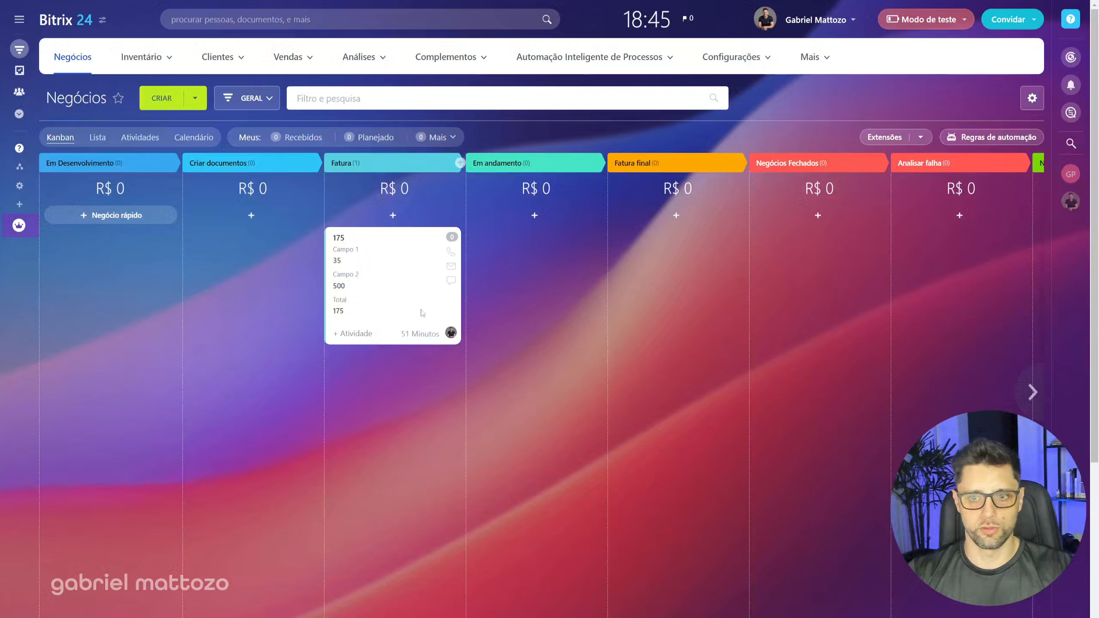
{"action": "left_click_drag", "start_coordinate": [421, 300], "coordinate": [282, 296]}
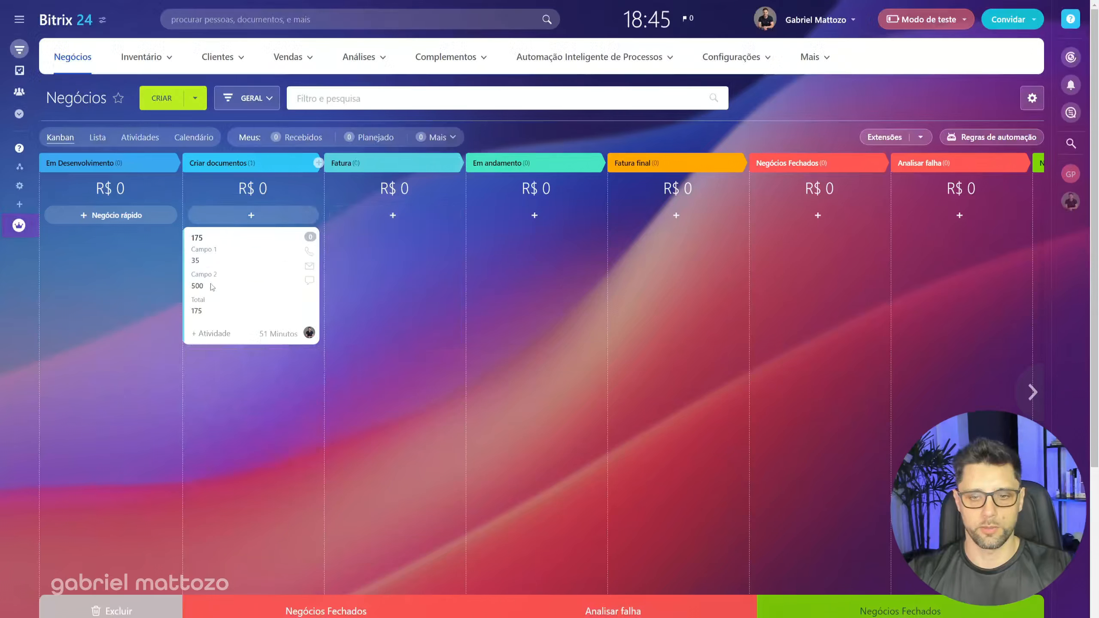
{"action": "left_click", "coordinate": [1066, 90]}
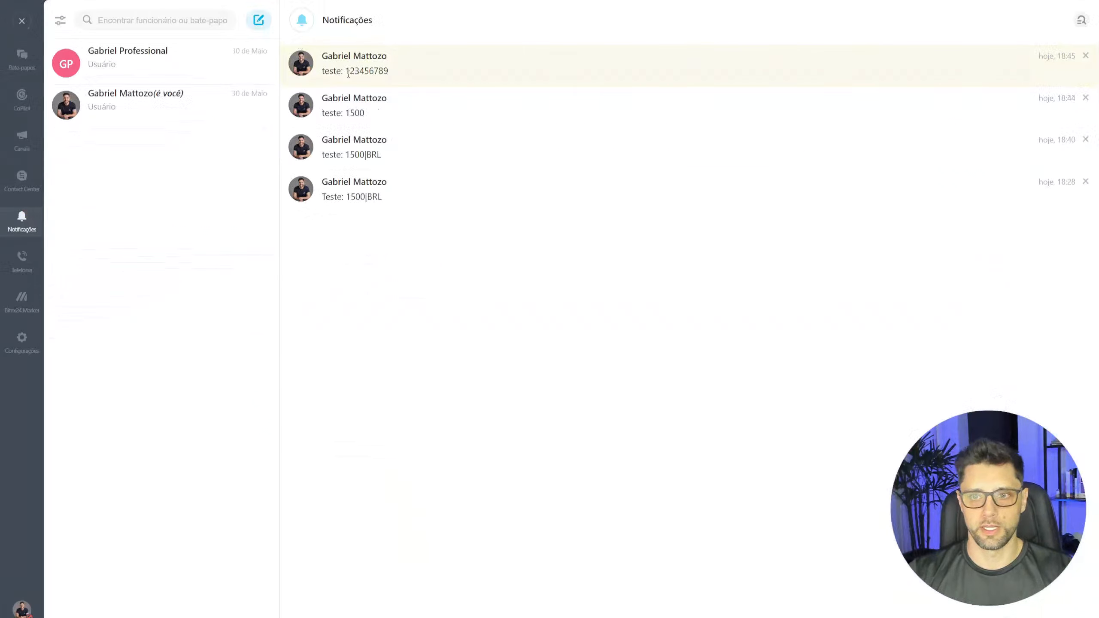
{"action": "left_click_drag", "start_coordinate": [348, 72], "coordinate": [386, 73]}
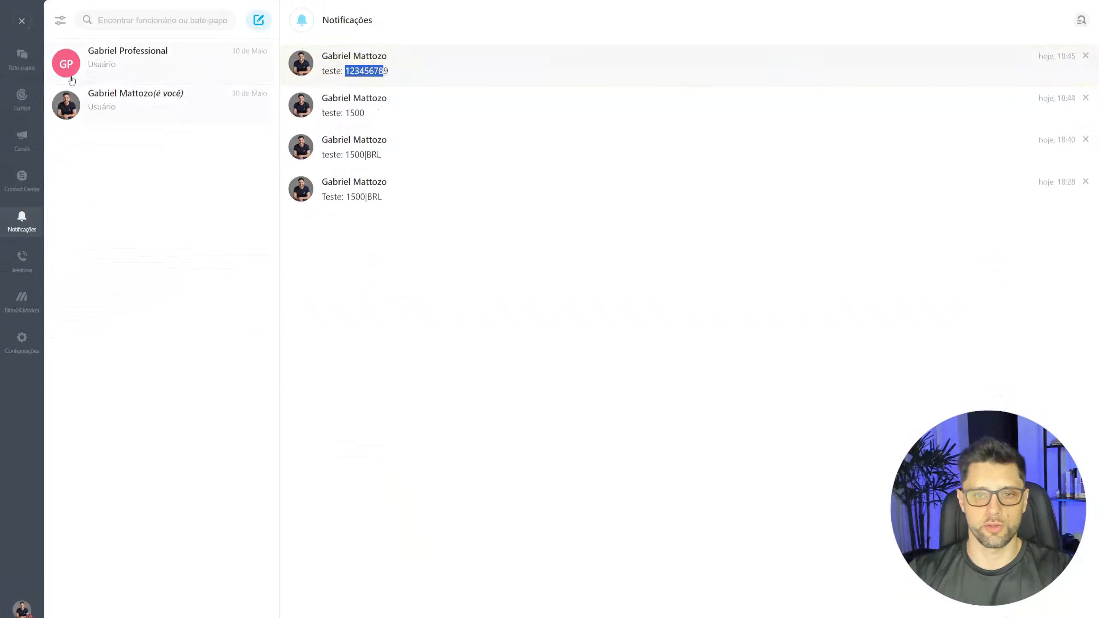
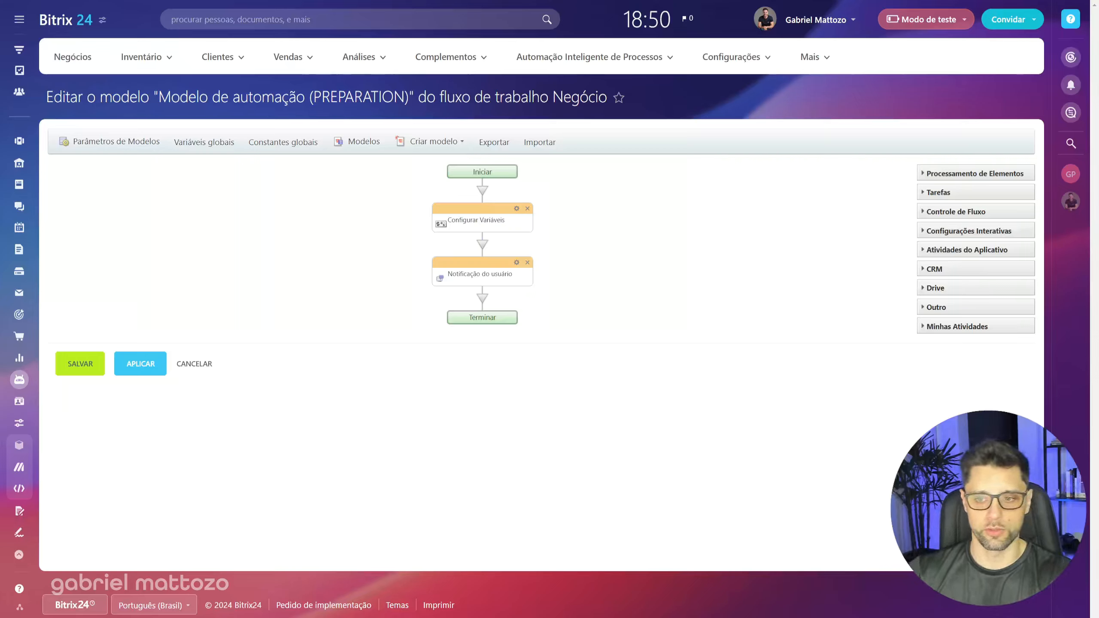
Step: Add a Realizar operações matemáticas activity below Notificação do usuário, review its available operators, and close its parameters without saving
{"action": "left_click", "coordinate": [482, 304]}
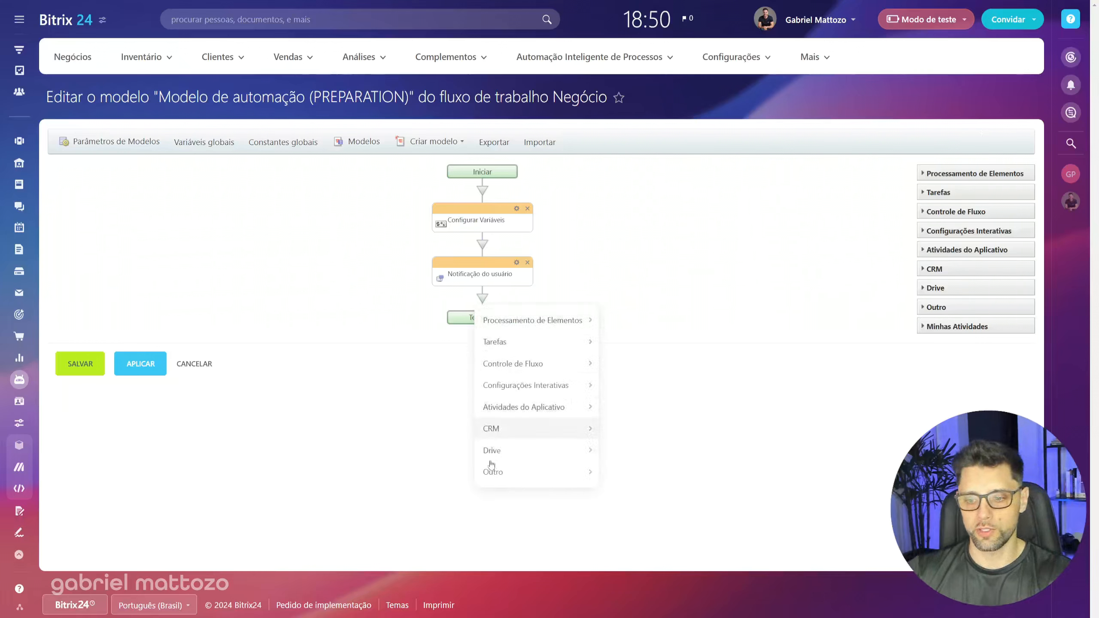
{"action": "mouse_move", "coordinate": [493, 474]}
{"action": "scroll", "coordinate": [702, 459], "scroll_direction": "down", "scroll_amount": 1}
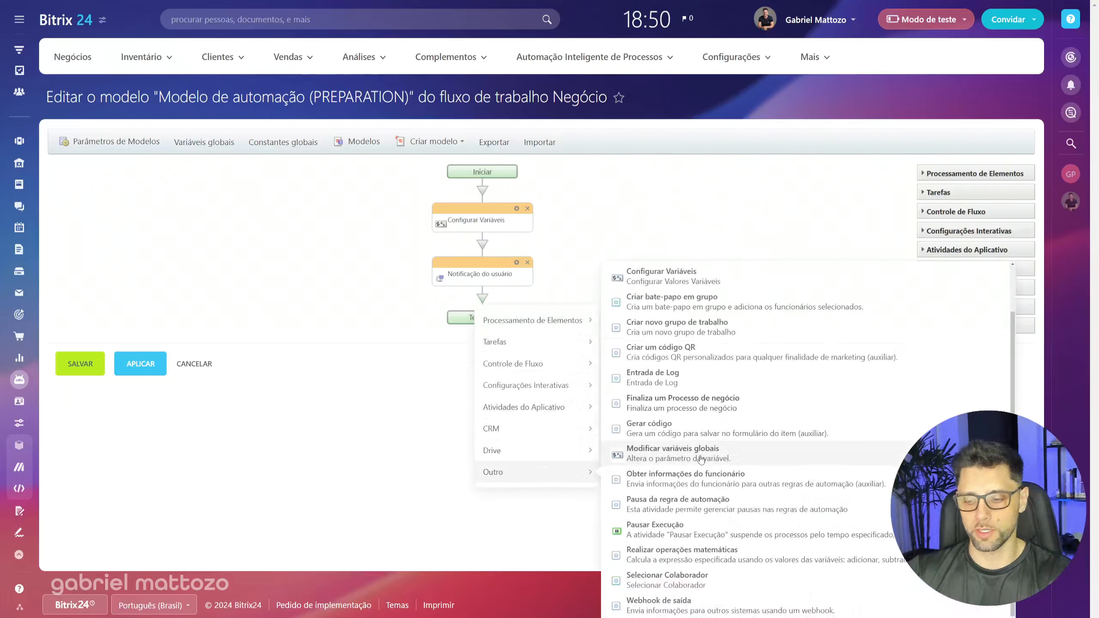
{"action": "left_click", "coordinate": [678, 557]}
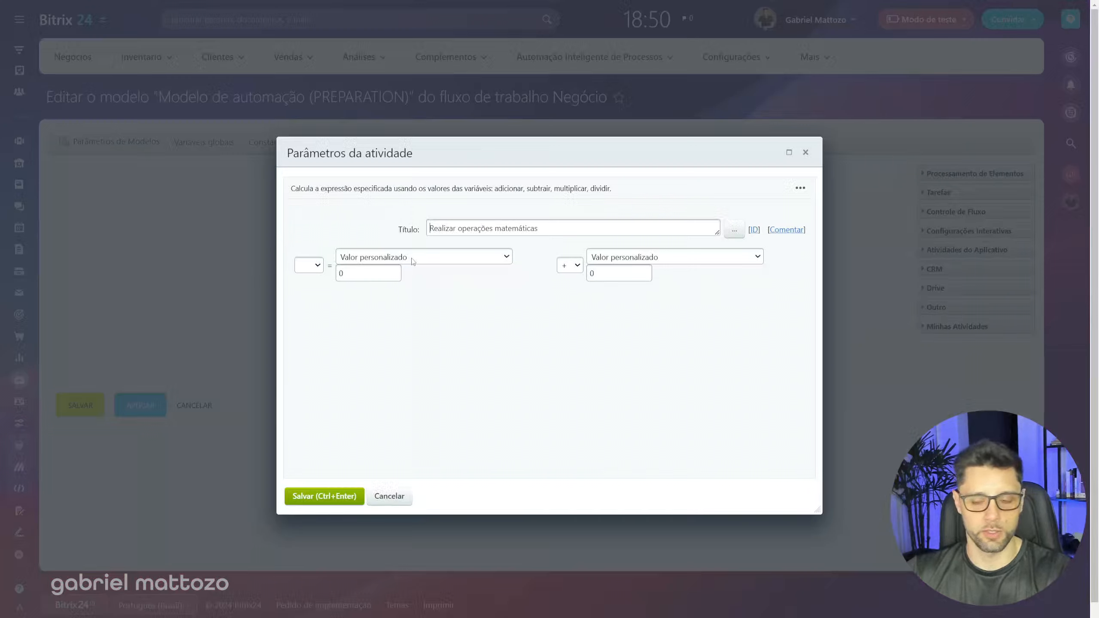
{"action": "left_click", "coordinate": [571, 265]}
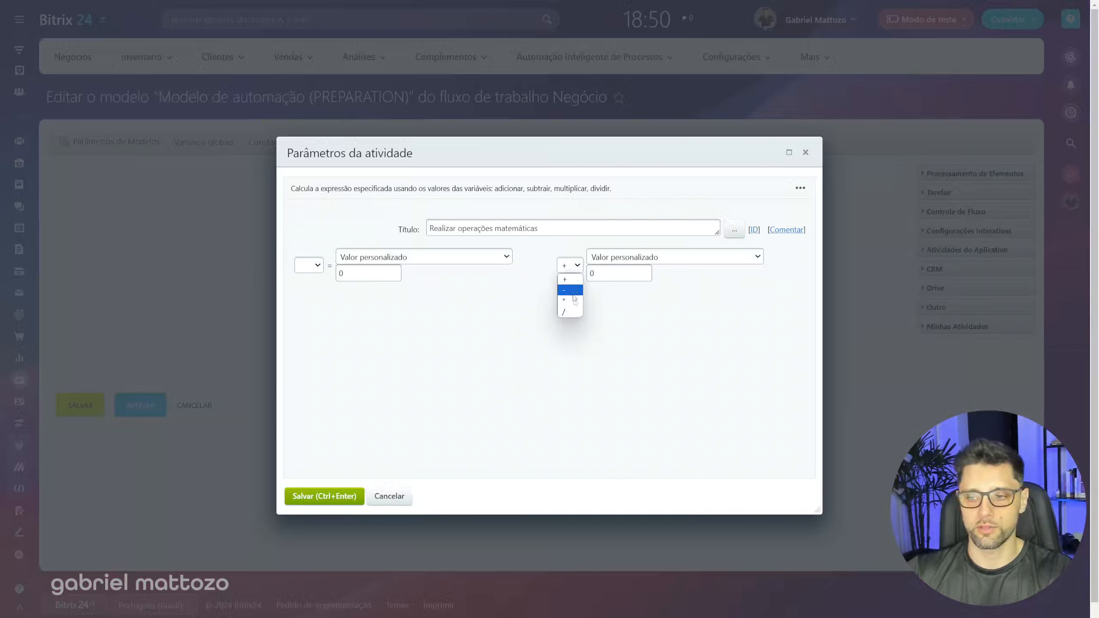
{"action": "left_click", "coordinate": [681, 317]}
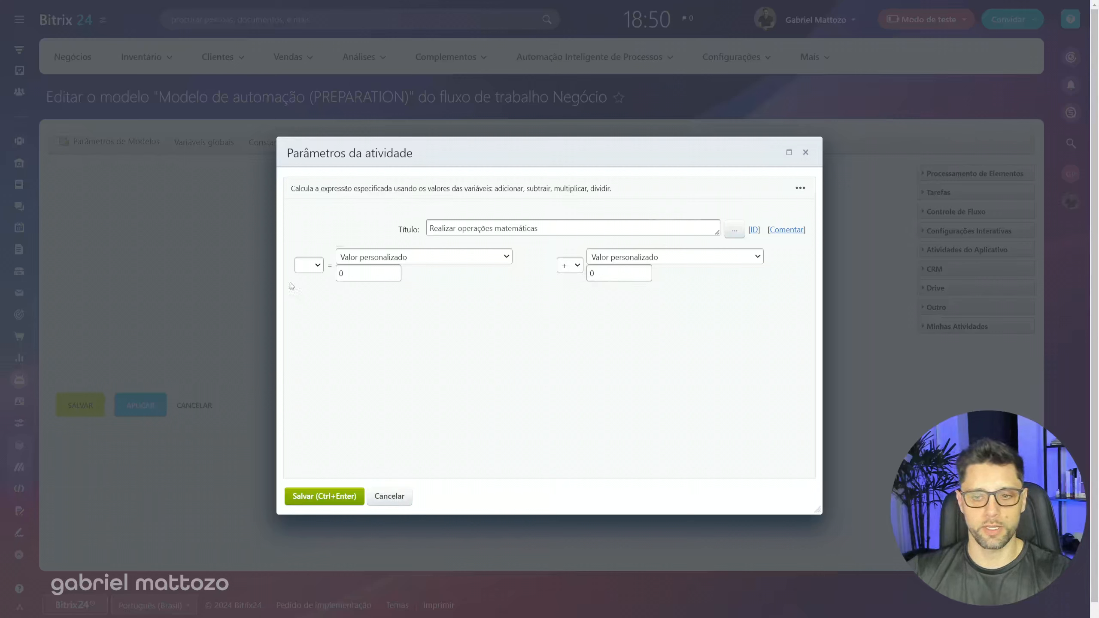
{"action": "left_click", "coordinate": [389, 496]}
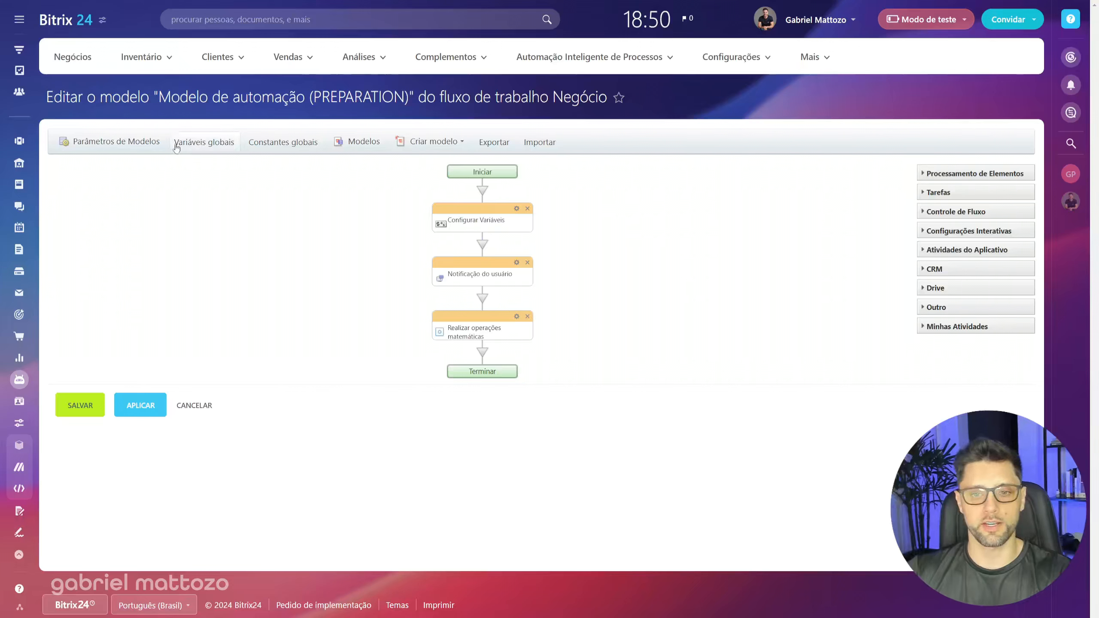
Step: Check the types of the template's variables and which result variables the Realizar operações matemáticas activity offers, without saving changes
{"action": "left_click", "coordinate": [144, 150]}
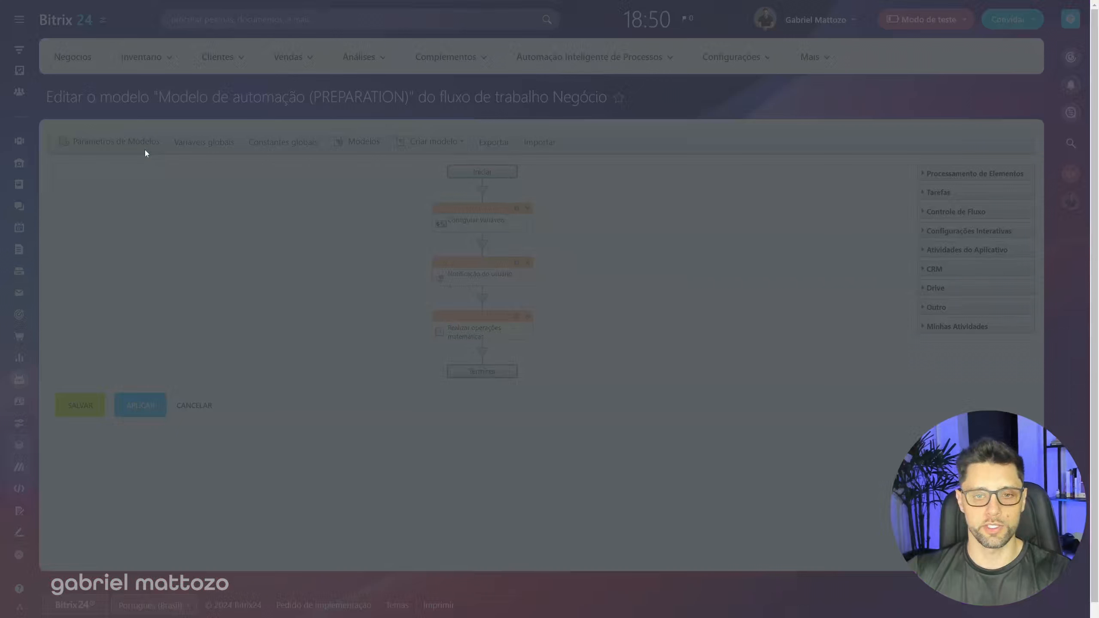
{"action": "left_click", "coordinate": [454, 204]}
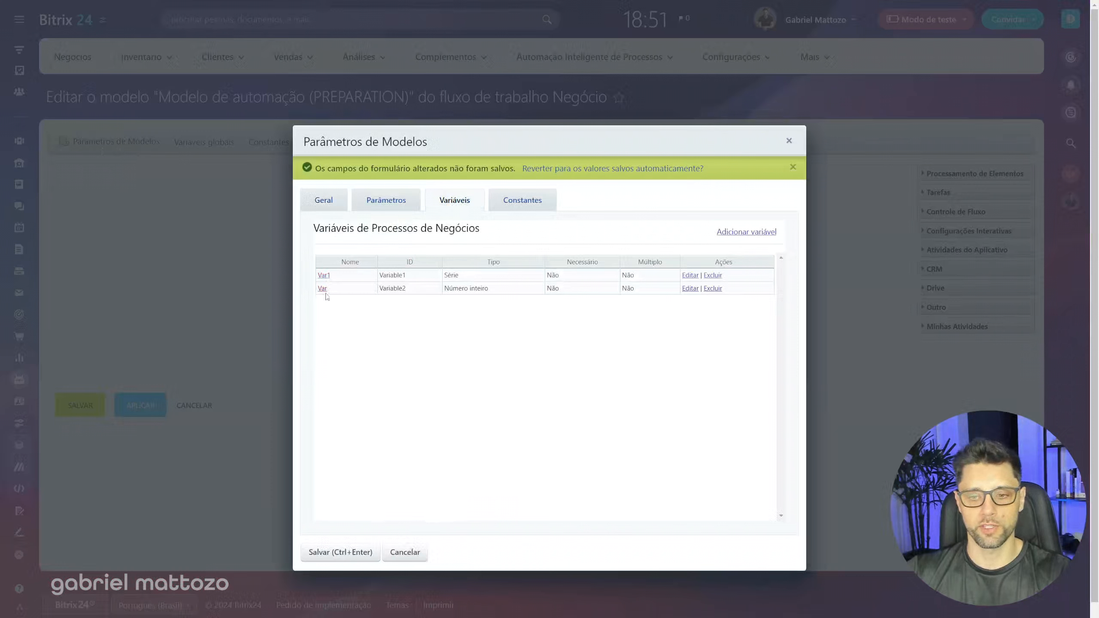
{"action": "triple_click", "coordinate": [510, 290]}
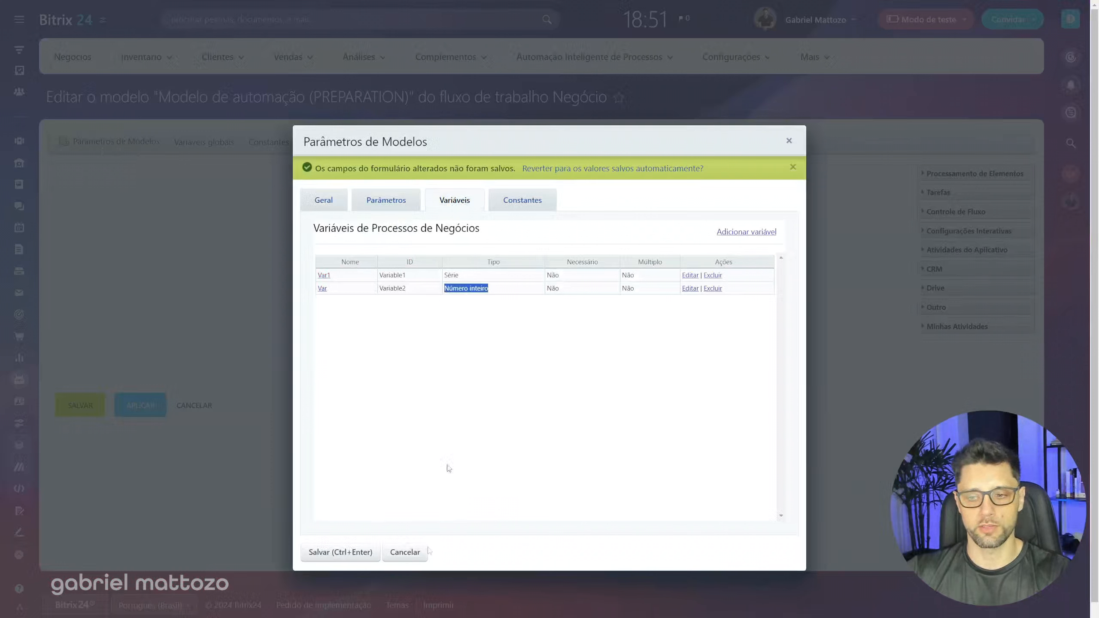
{"action": "left_click", "coordinate": [405, 553]}
{"action": "double_click", "coordinate": [480, 329]}
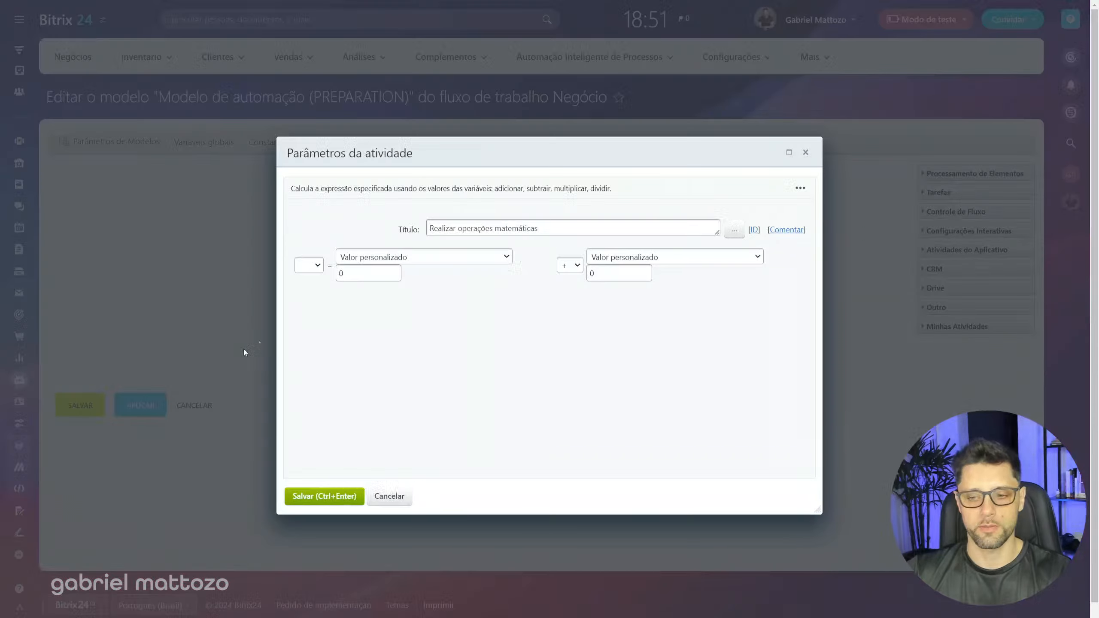
{"action": "left_click", "coordinate": [315, 269]}
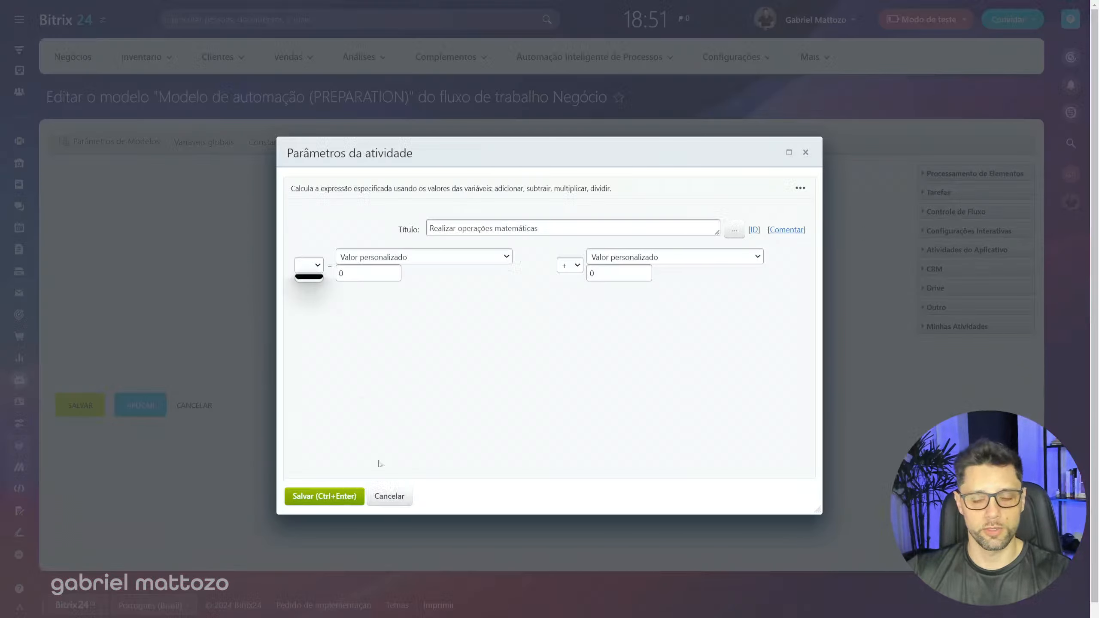
{"action": "left_click", "coordinate": [403, 498]}
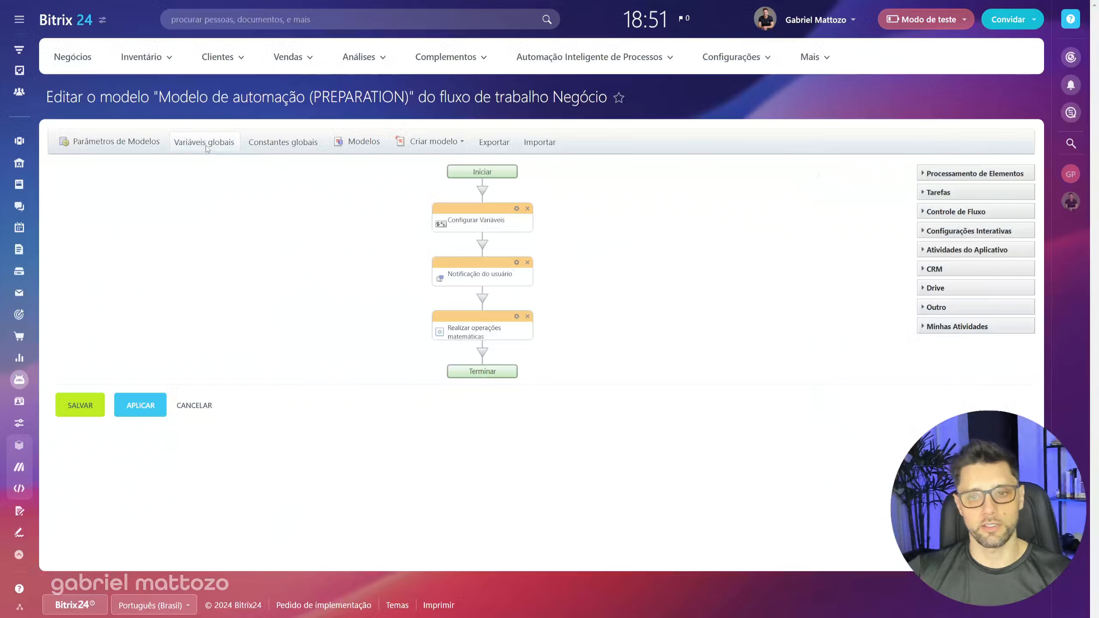
Step: Start a new global variable named Var 2 with the type Número inteiro
{"action": "left_click", "coordinate": [206, 145]}
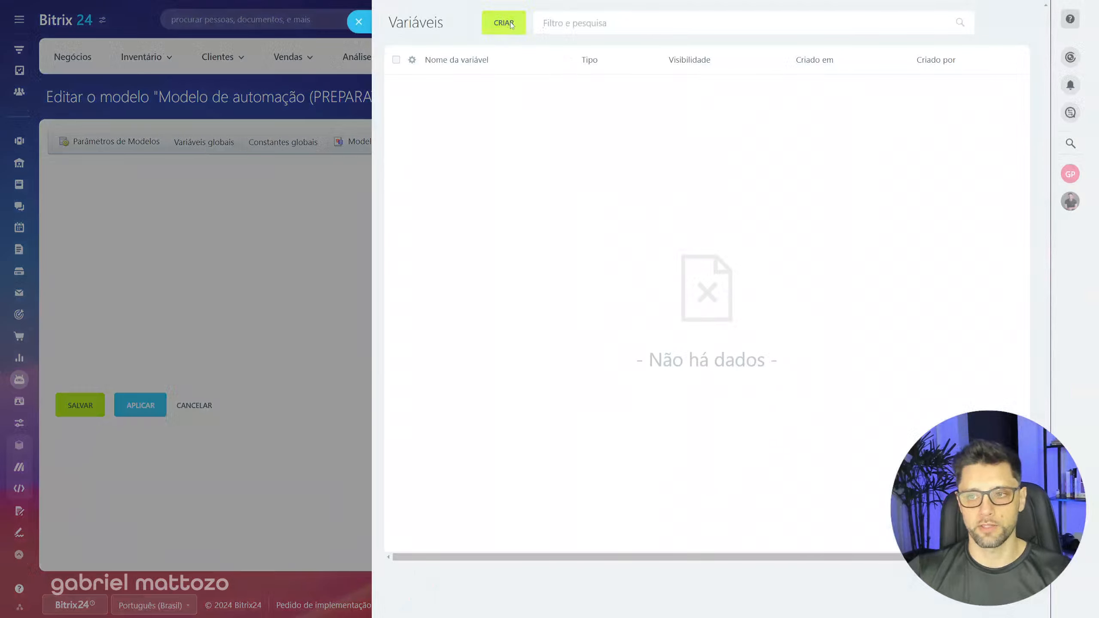
{"action": "left_click", "coordinate": [504, 23]}
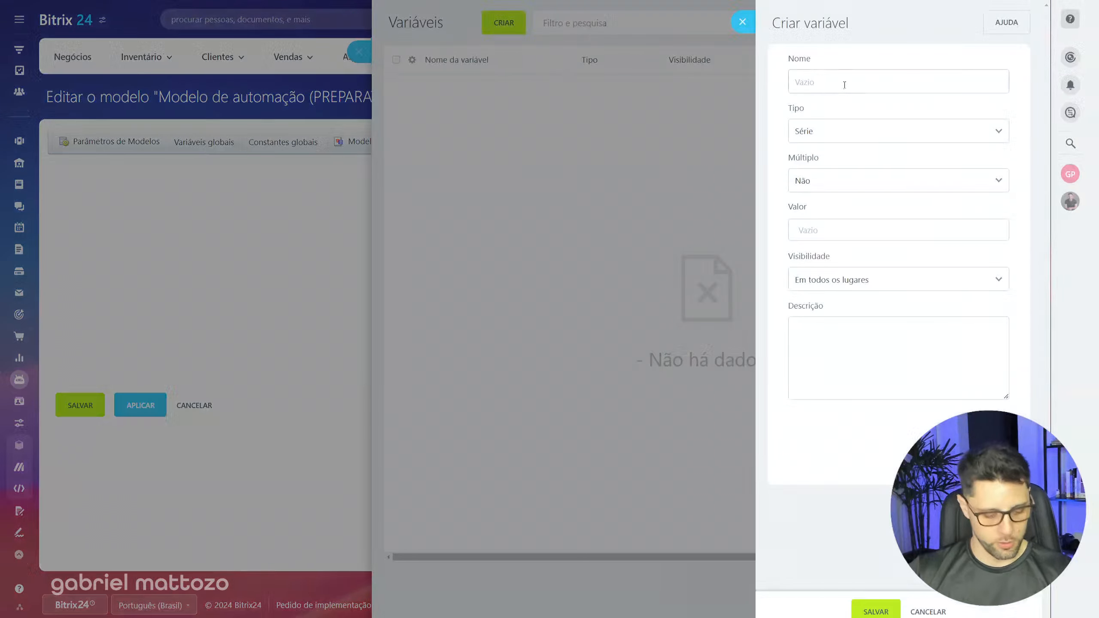
{"action": "left_click", "coordinate": [844, 85]}
{"action": "type", "text": "Var"}
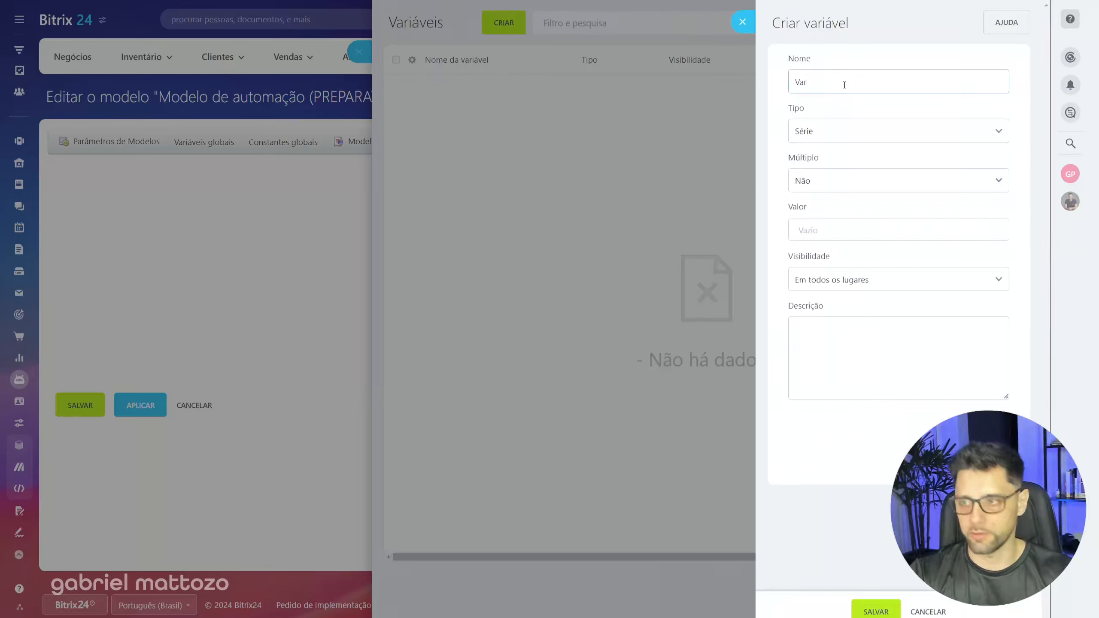
{"action": "type", "text": " 2"}
{"action": "left_click", "coordinate": [824, 134]}
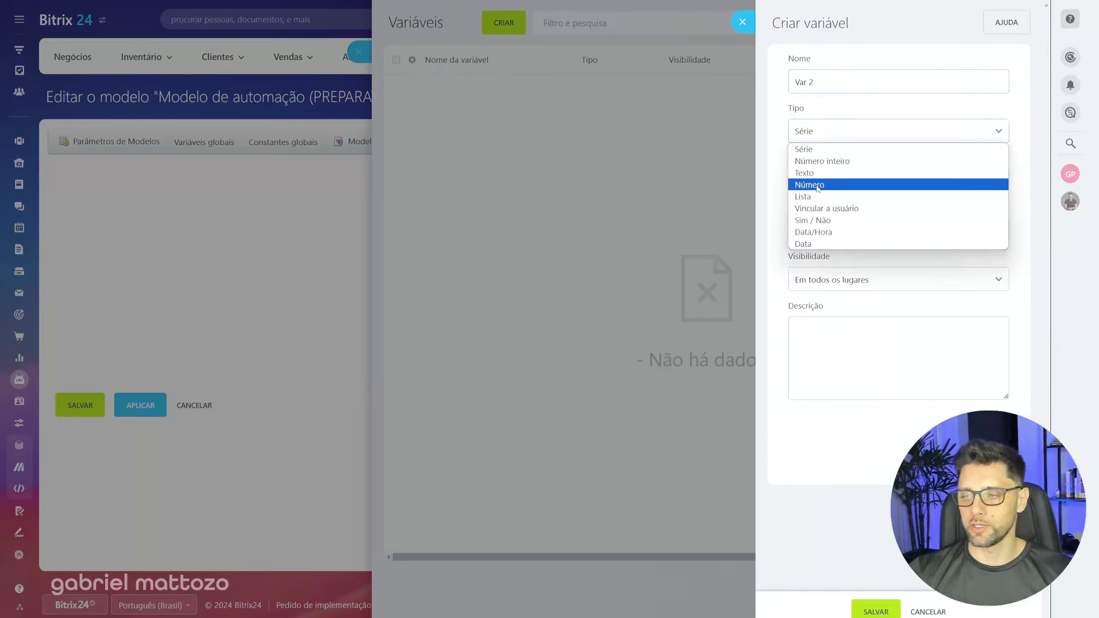
{"action": "left_click", "coordinate": [829, 162]}
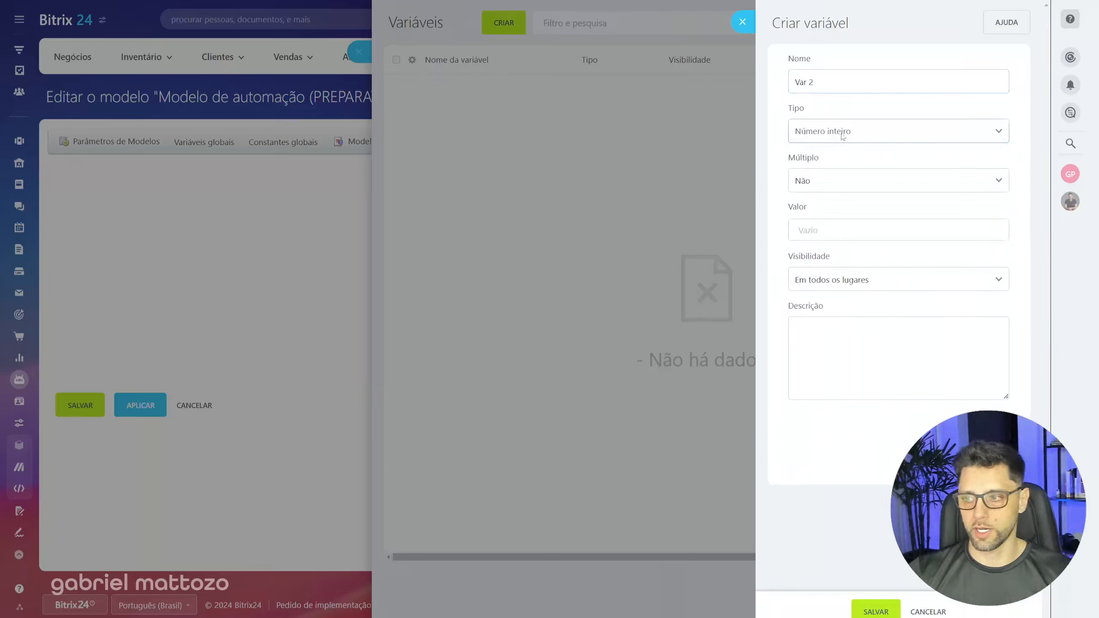
Step: Set the new global variable's visibility to Negócios, save it and return to the workflow template
{"action": "left_click_drag", "start_coordinate": [789, 259], "coordinate": [843, 295]}
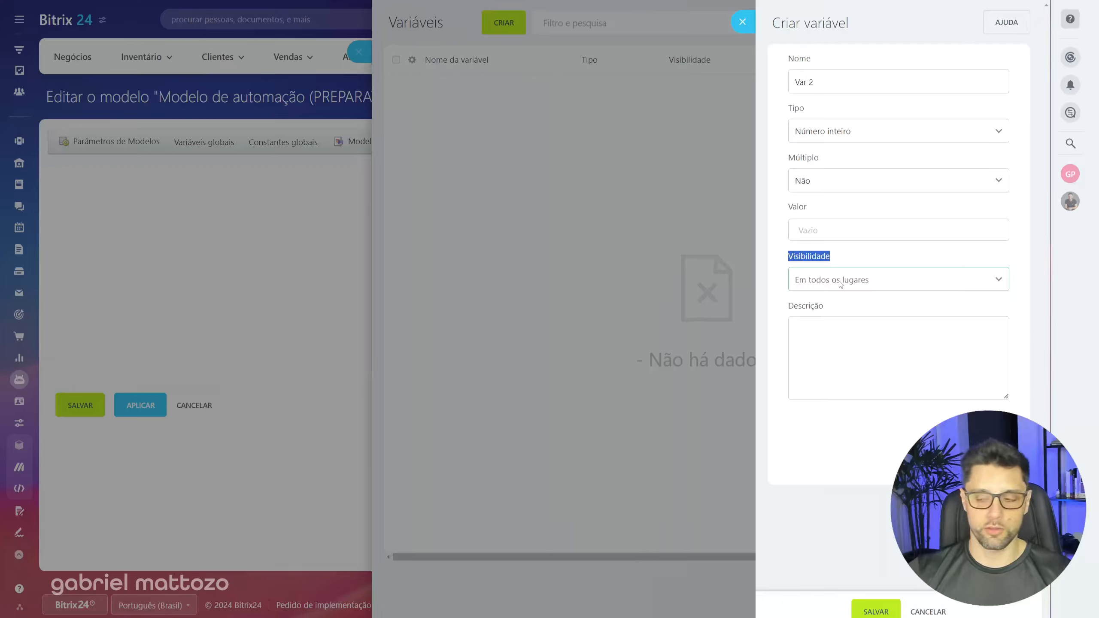
{"action": "left_click", "coordinate": [840, 283]}
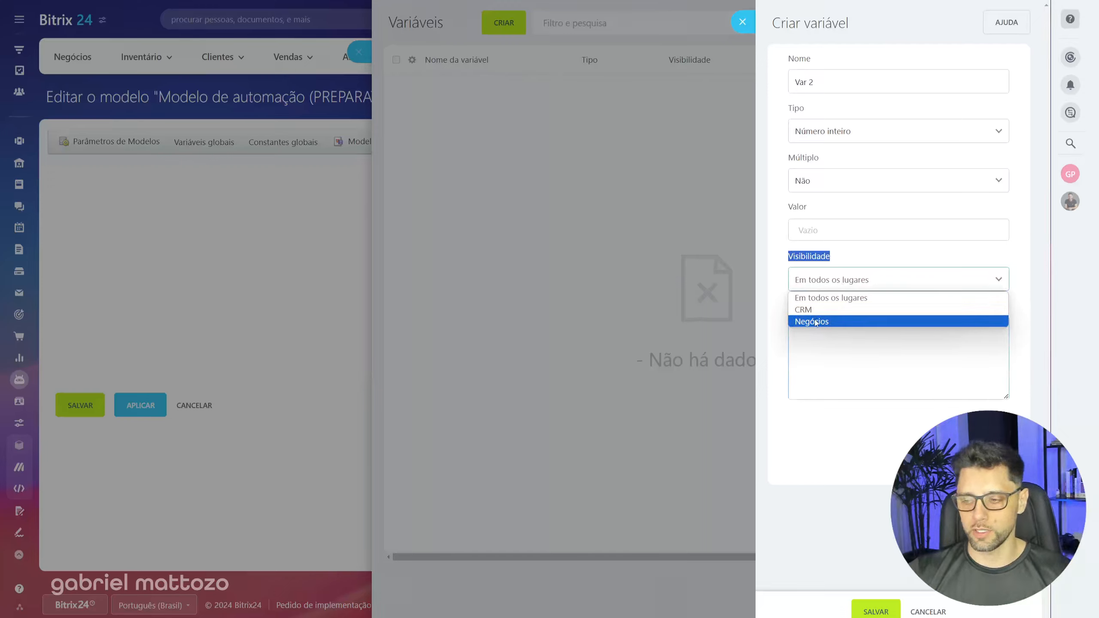
{"action": "left_click", "coordinate": [861, 321]}
{"action": "left_click", "coordinate": [876, 611]}
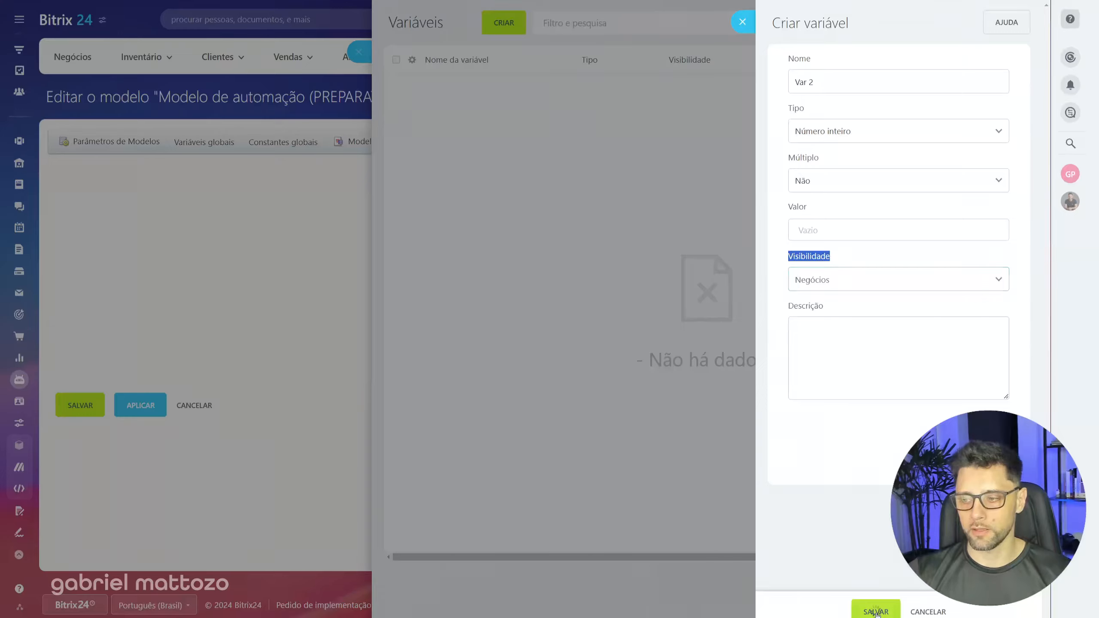
{"action": "left_click", "coordinate": [359, 21]}
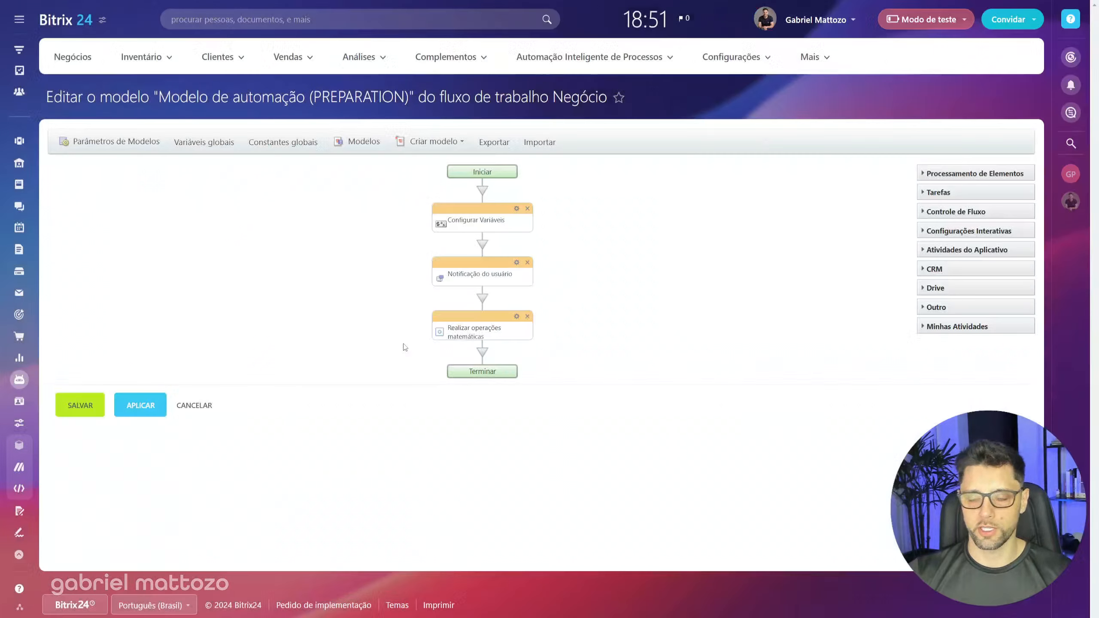
Step: Configure the Realizar operações matemáticas activity to calculate Var 2 as Negócio: ID + Negócio: Lead, and save its parameters
{"action": "double_click", "coordinate": [496, 329]}
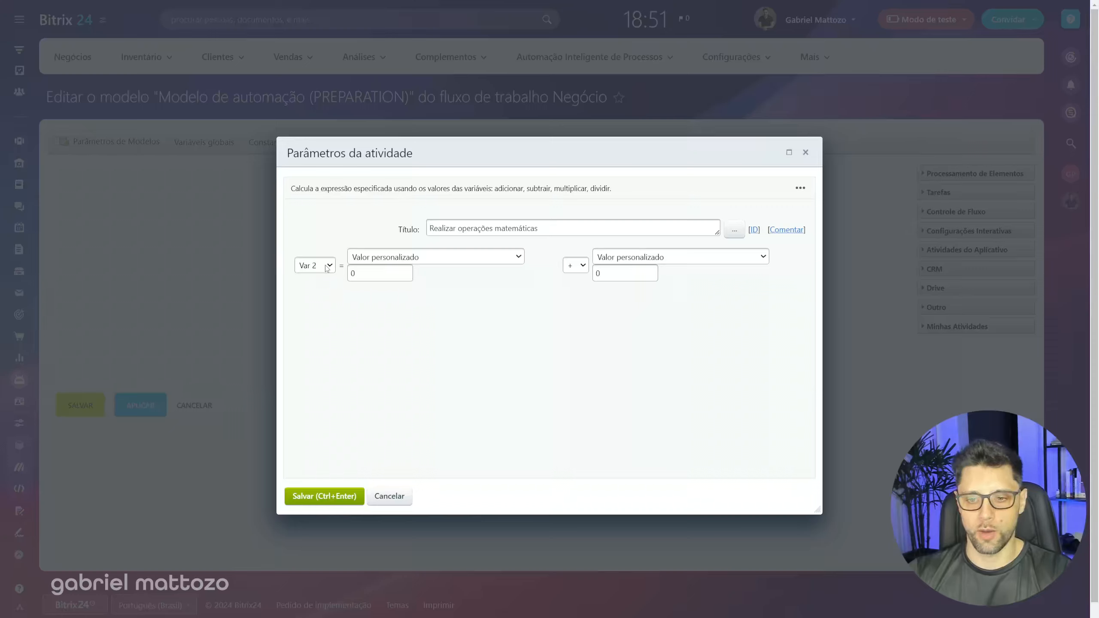
{"action": "left_click", "coordinate": [389, 261]}
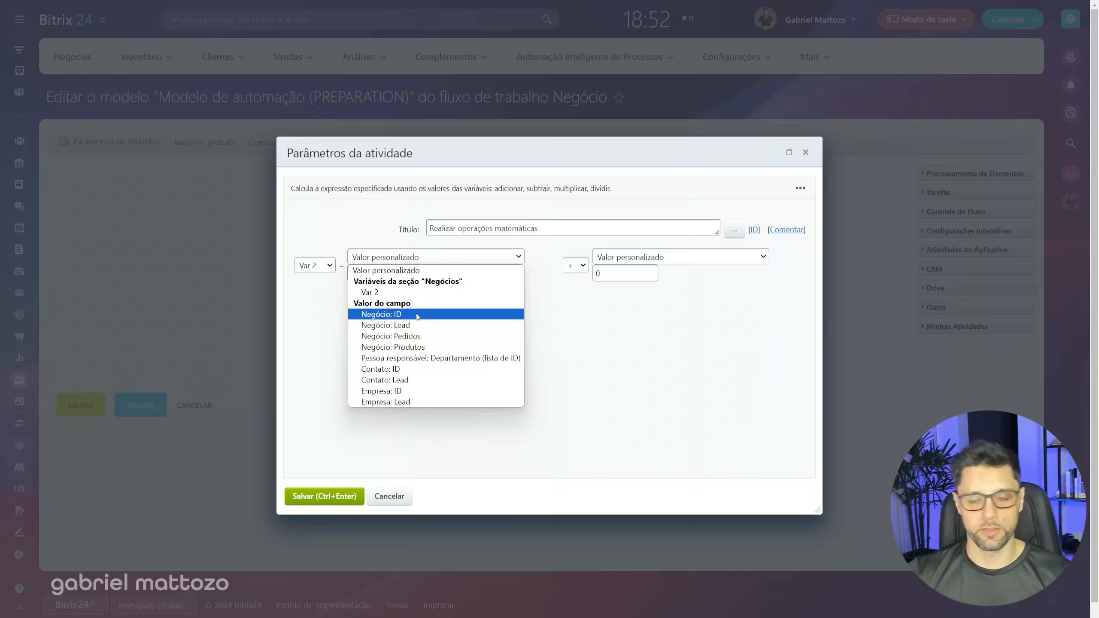
{"action": "left_click", "coordinate": [417, 314]}
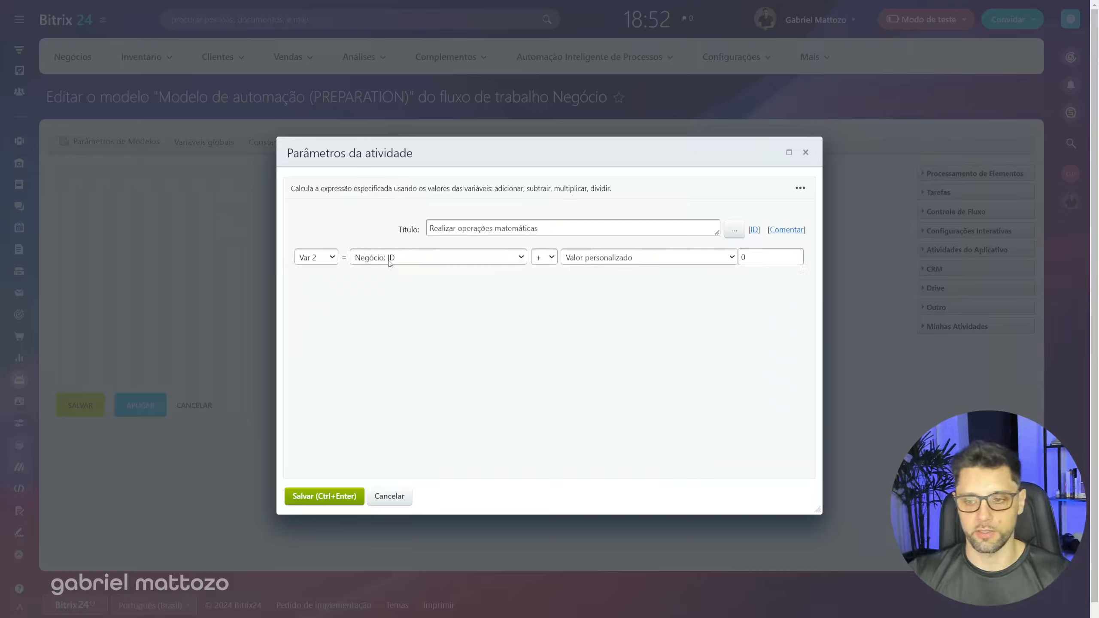
{"action": "left_click", "coordinate": [552, 258]}
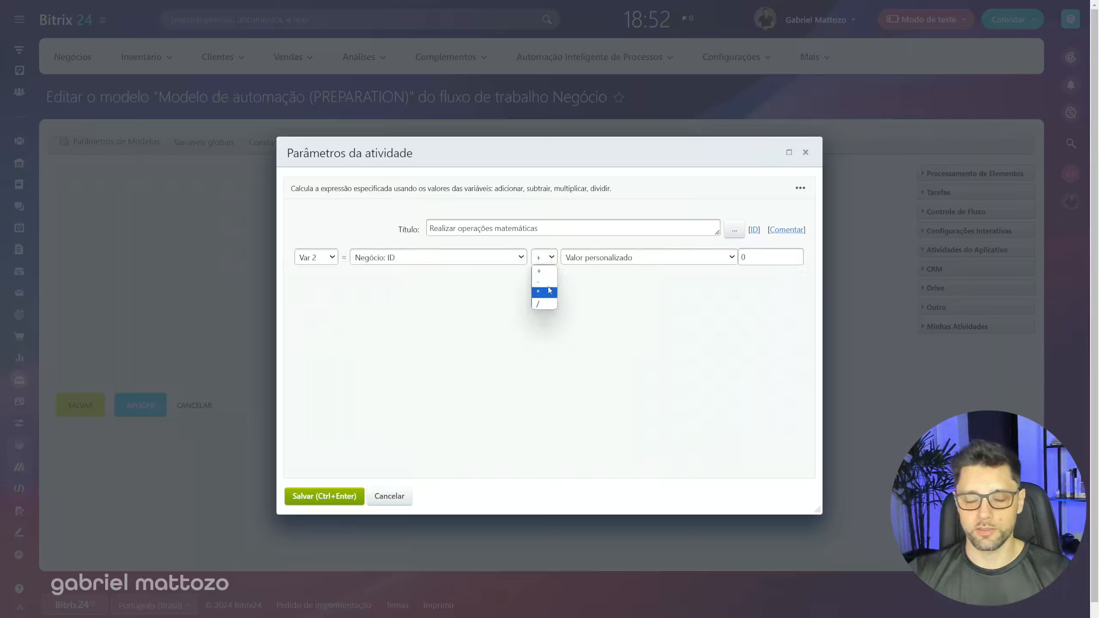
{"action": "left_click", "coordinate": [620, 294]}
{"action": "left_click", "coordinate": [675, 260]}
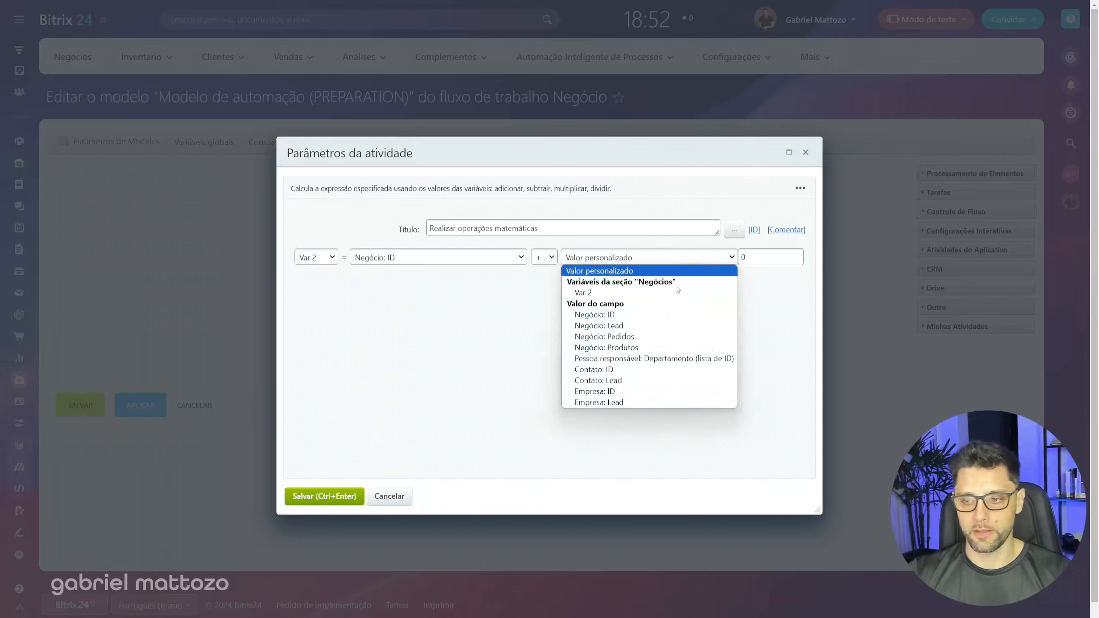
{"action": "left_click", "coordinate": [649, 323]}
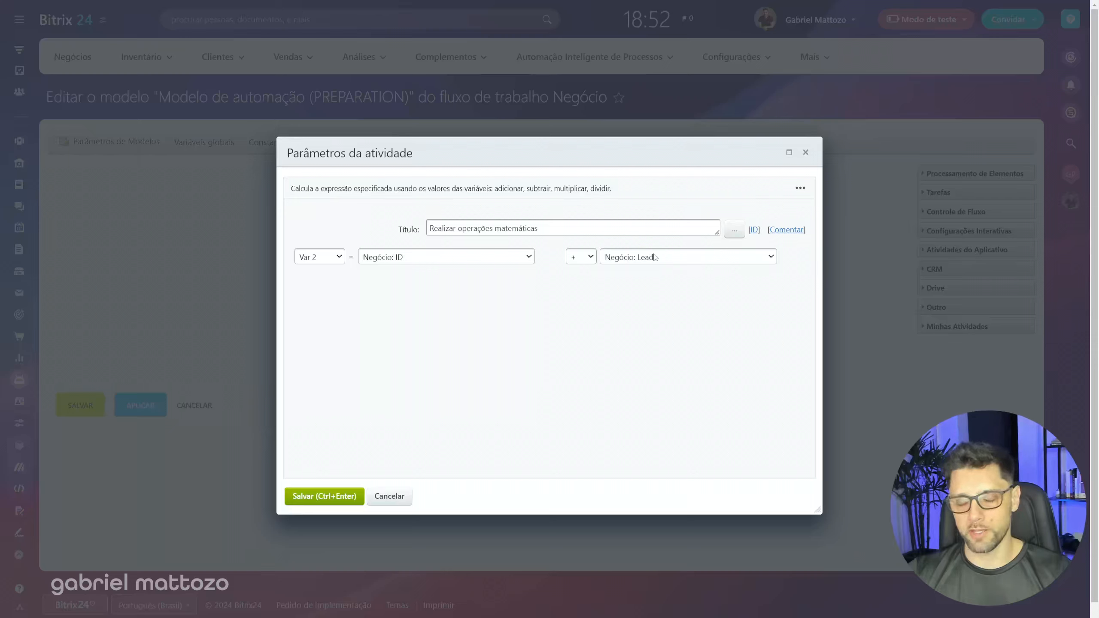
{"action": "left_click", "coordinate": [330, 503]}
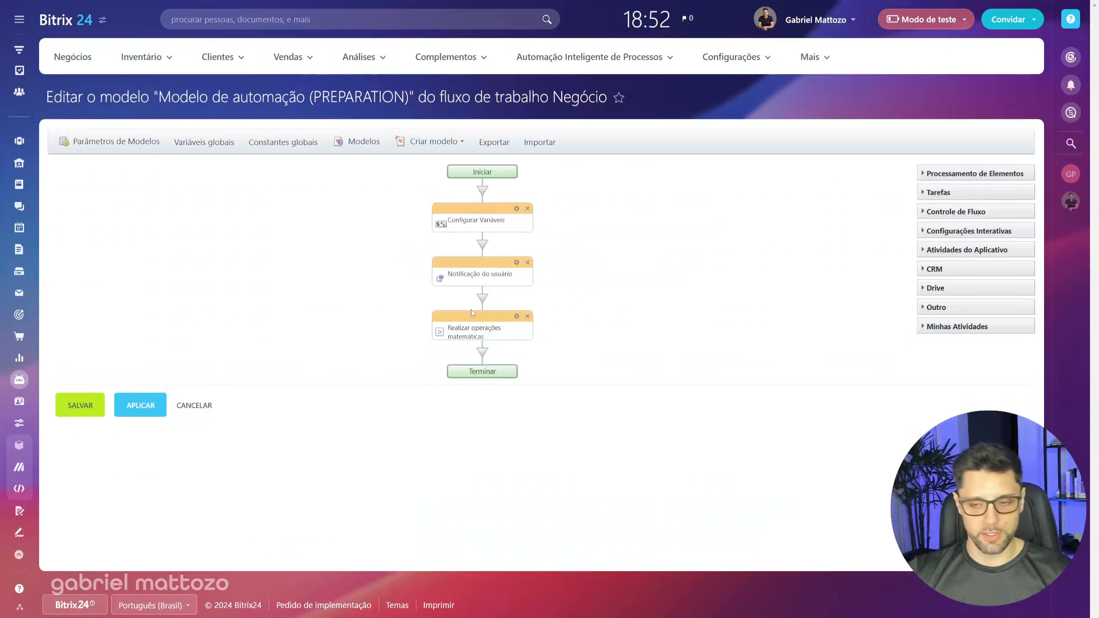
Step: Duplicate the Realizar operações matemáticas activity into three in sequence and save the middle one as Var 2 = Var 2 / Negócio: Lead
{"action": "left_click_drag", "start_coordinate": [471, 311], "coordinate": [484, 408]}
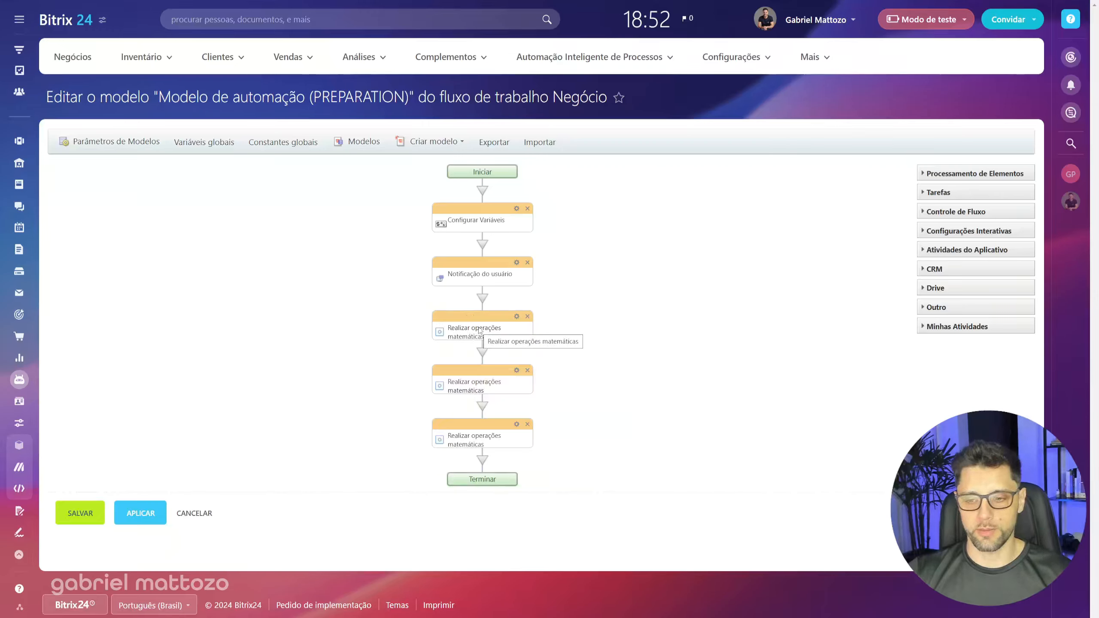
{"action": "double_click", "coordinate": [480, 387]}
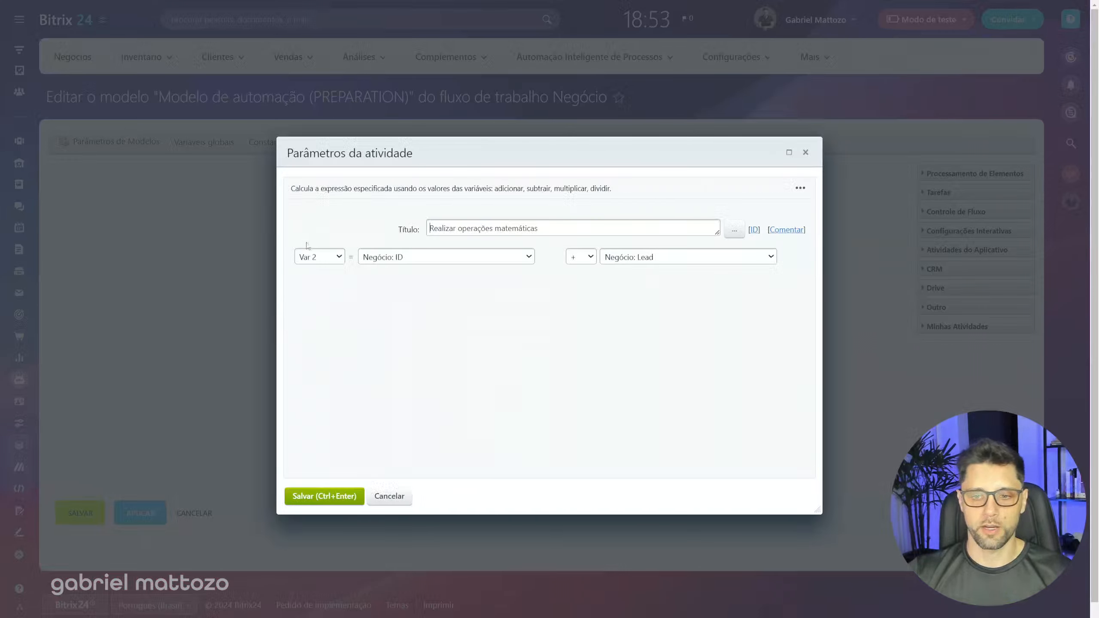
{"action": "left_click", "coordinate": [454, 259]}
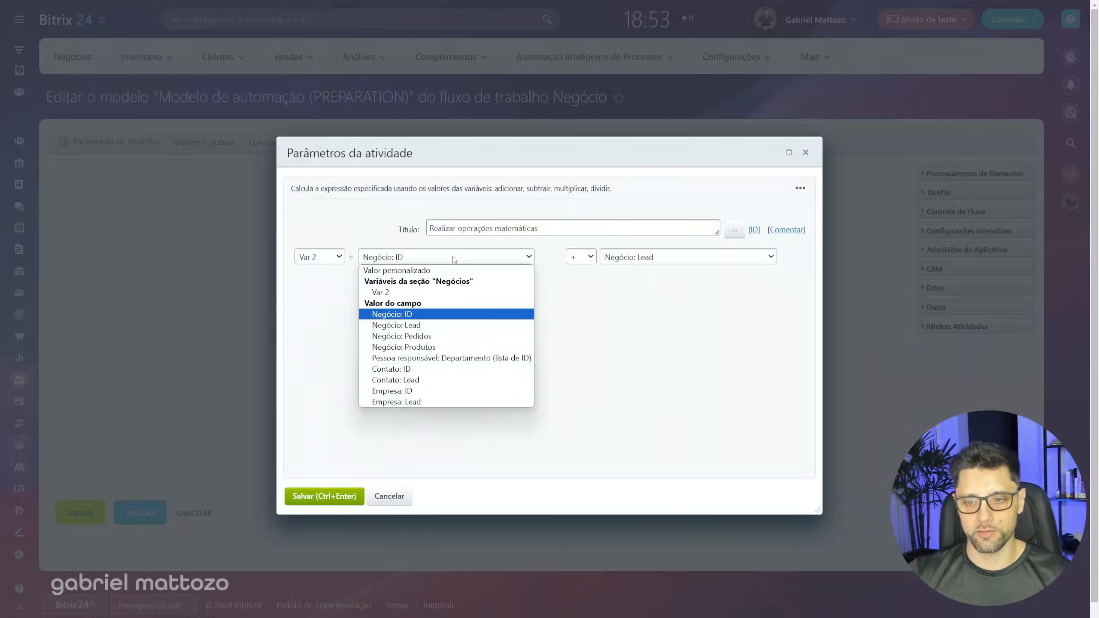
{"action": "left_click", "coordinate": [381, 295]}
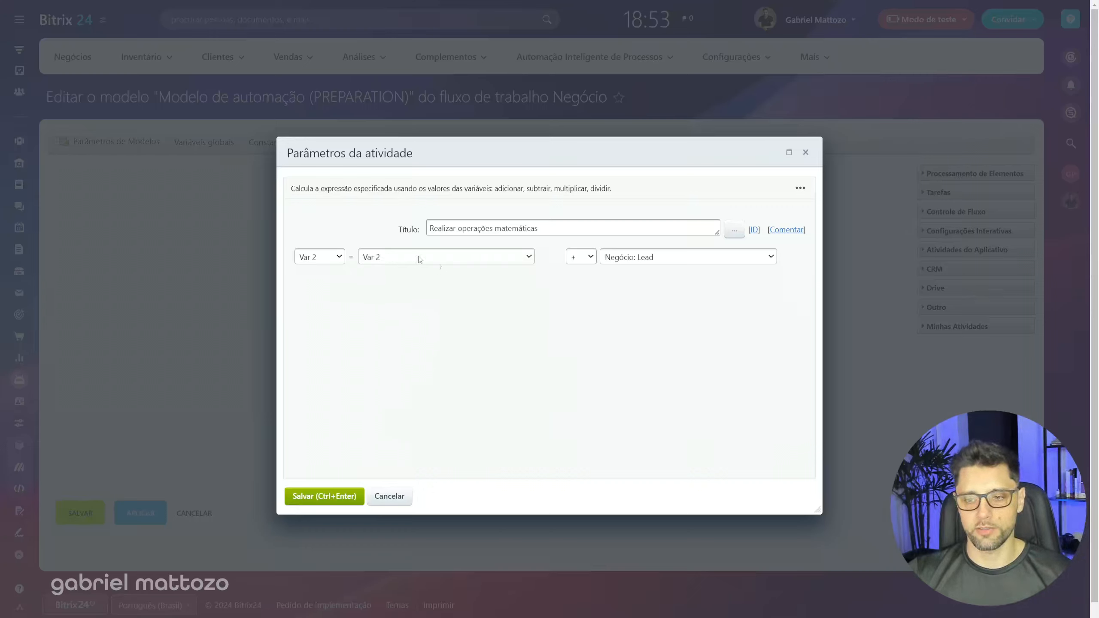
{"action": "left_click", "coordinate": [593, 257]}
{"action": "left_click", "coordinate": [582, 308]}
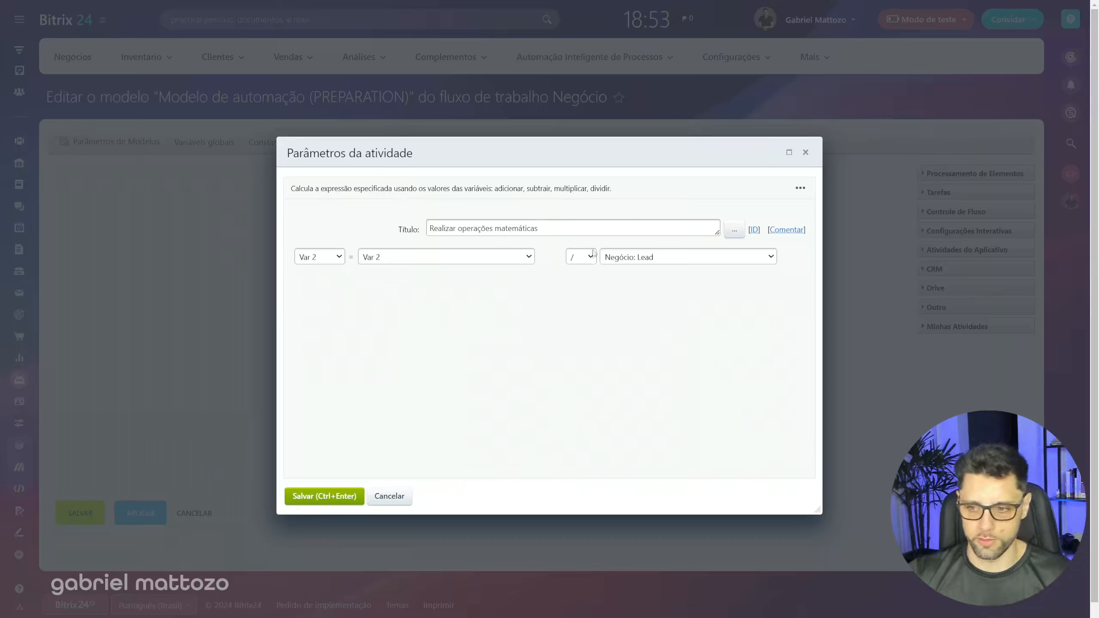
{"action": "left_click", "coordinate": [324, 496]}
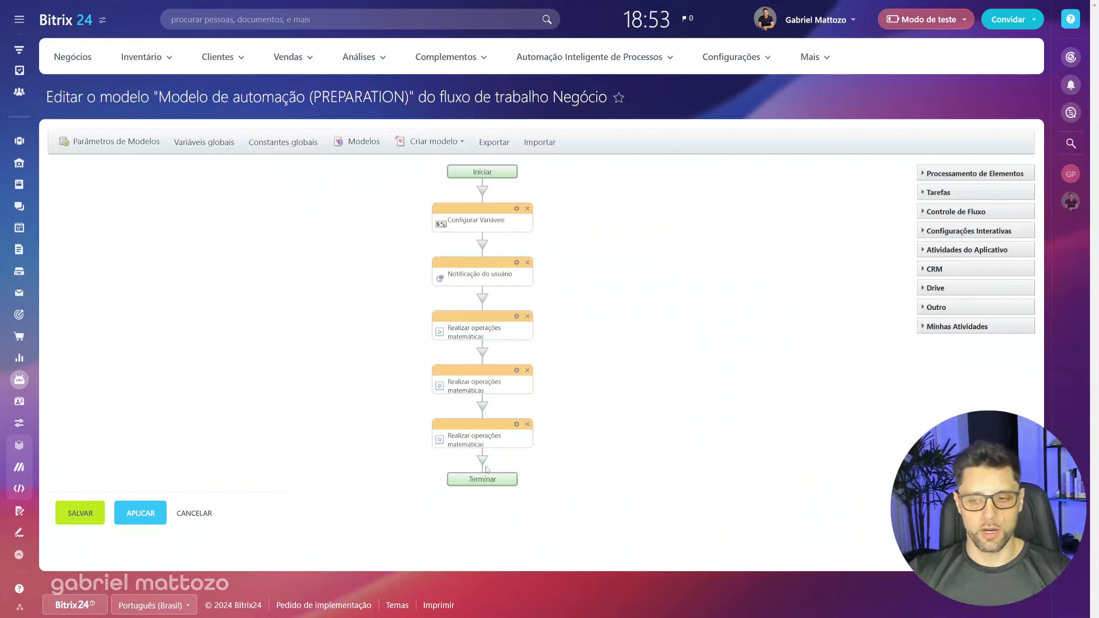
Step: Add a Modificar elemento activity directly after Iniciar and close its parameters without saving them
{"action": "left_click", "coordinate": [483, 191]}
{"action": "mouse_move", "coordinate": [546, 212]}
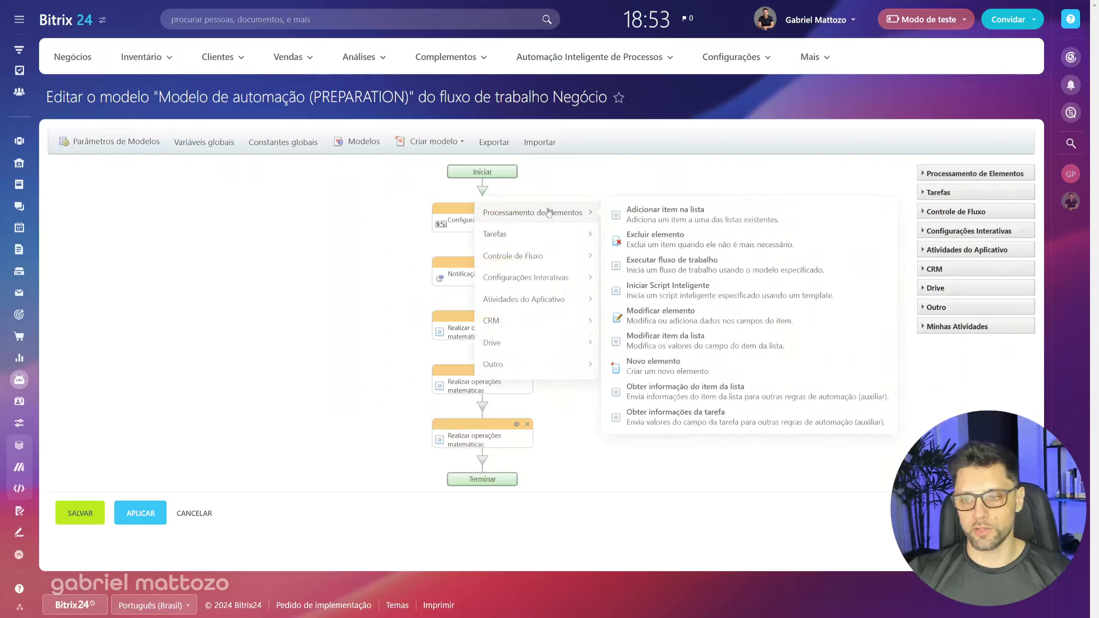
{"action": "left_click", "coordinate": [675, 321]}
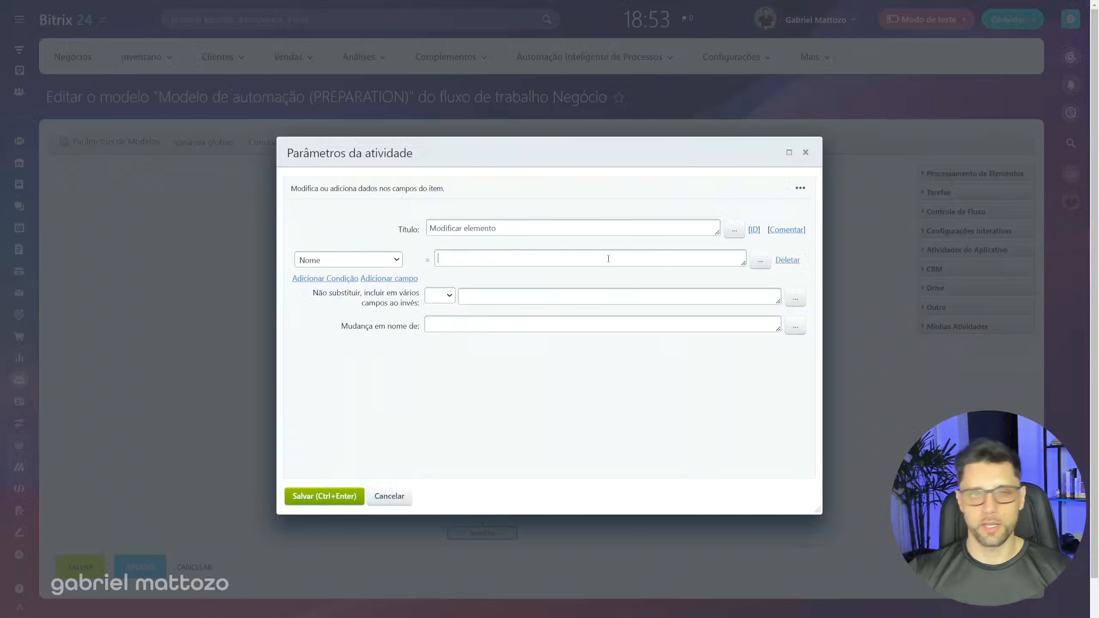
{"action": "left_click", "coordinate": [399, 494]}
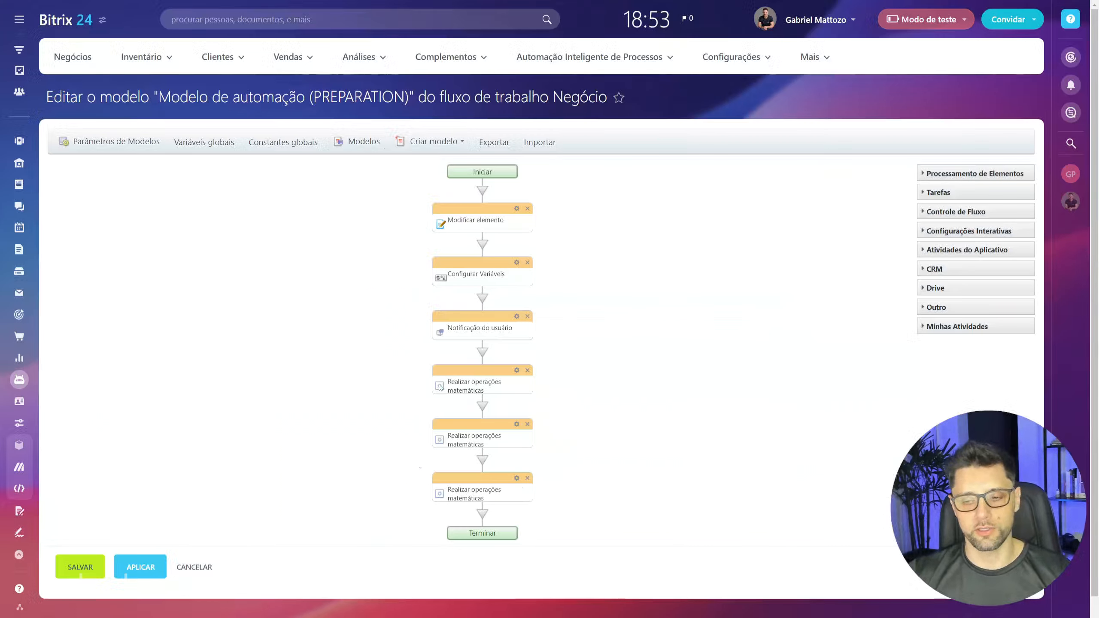